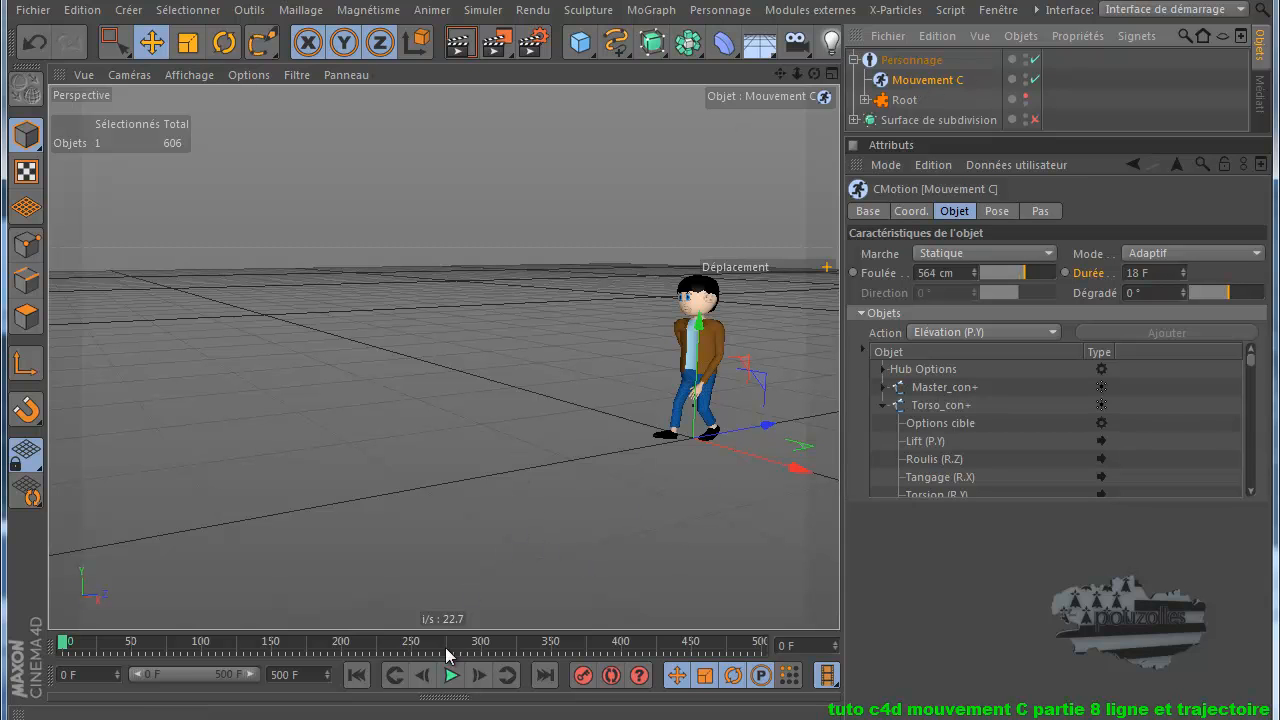
- Preview the static walk, set the Mouvement C object's Marche to Ligne, and replay the animation from the first frame
click(452, 678)
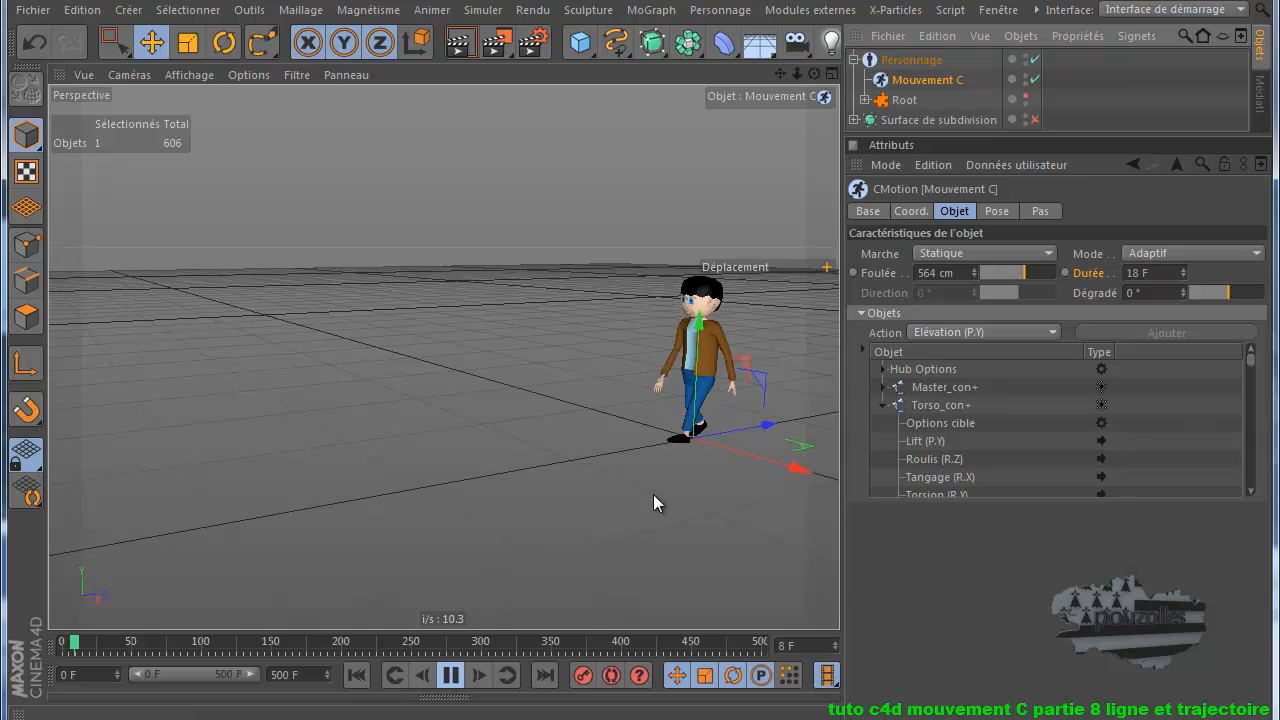
click(1049, 253)
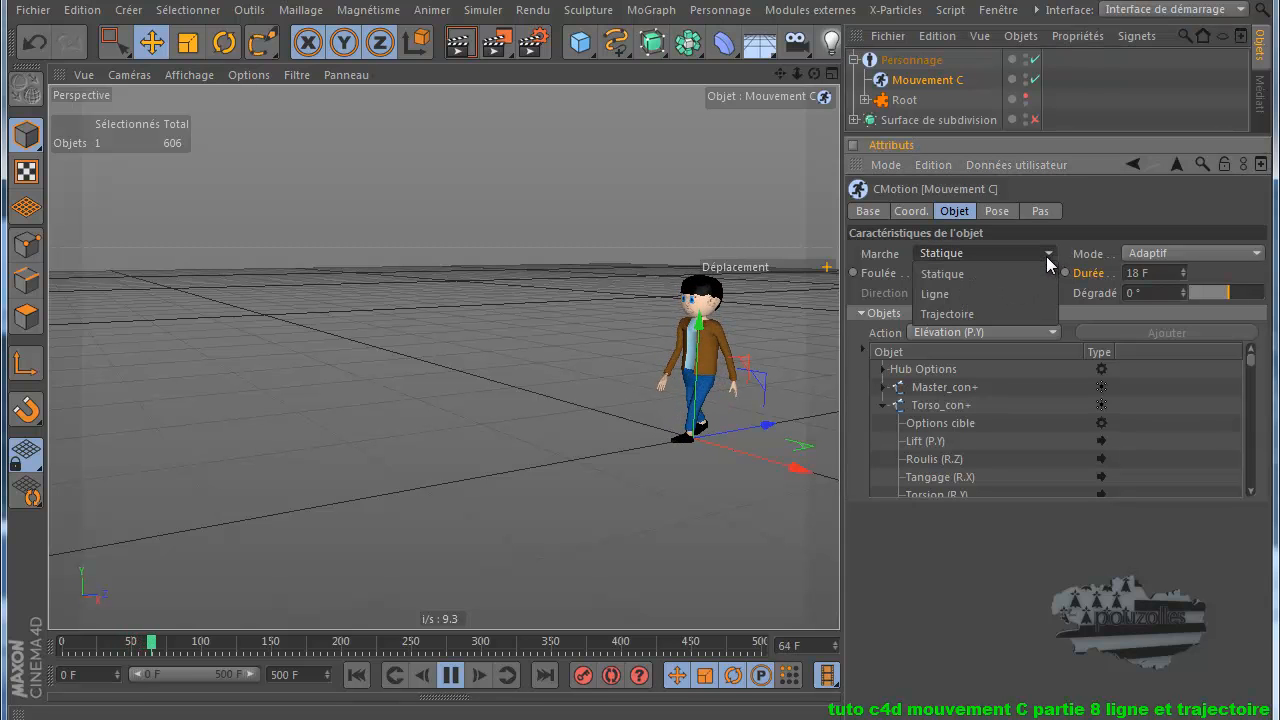
click(985, 293)
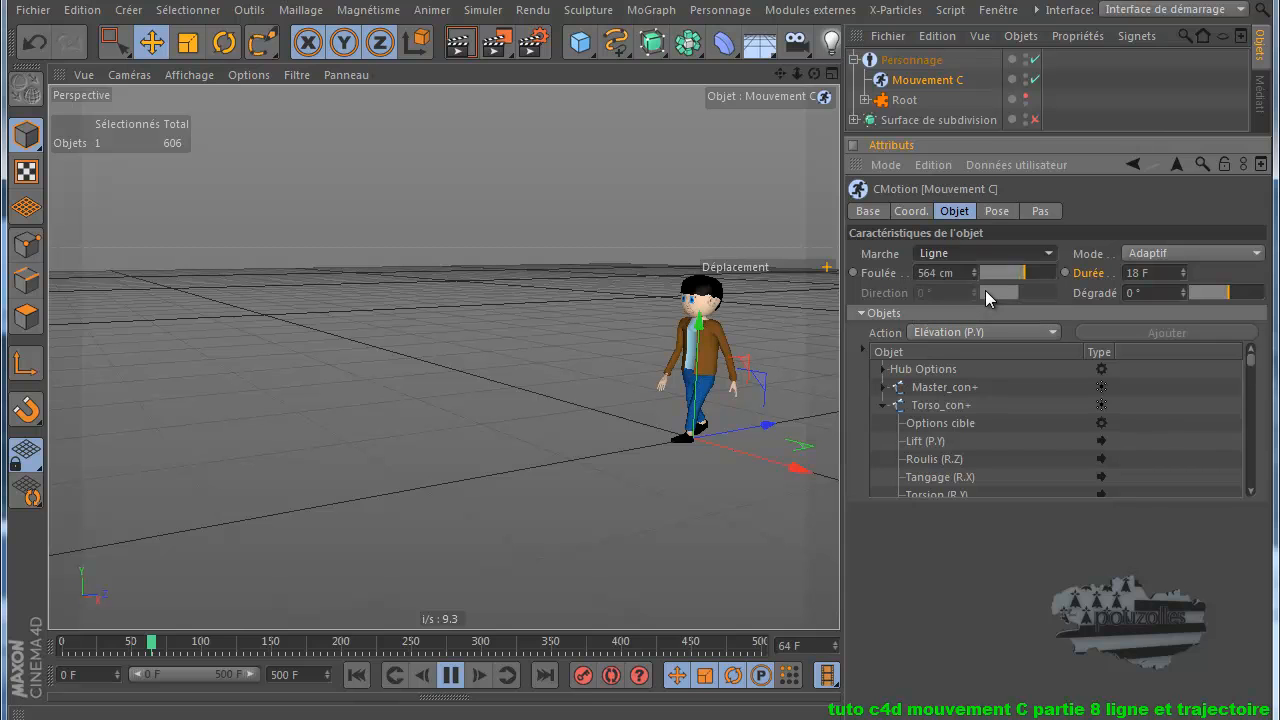
click(356, 675)
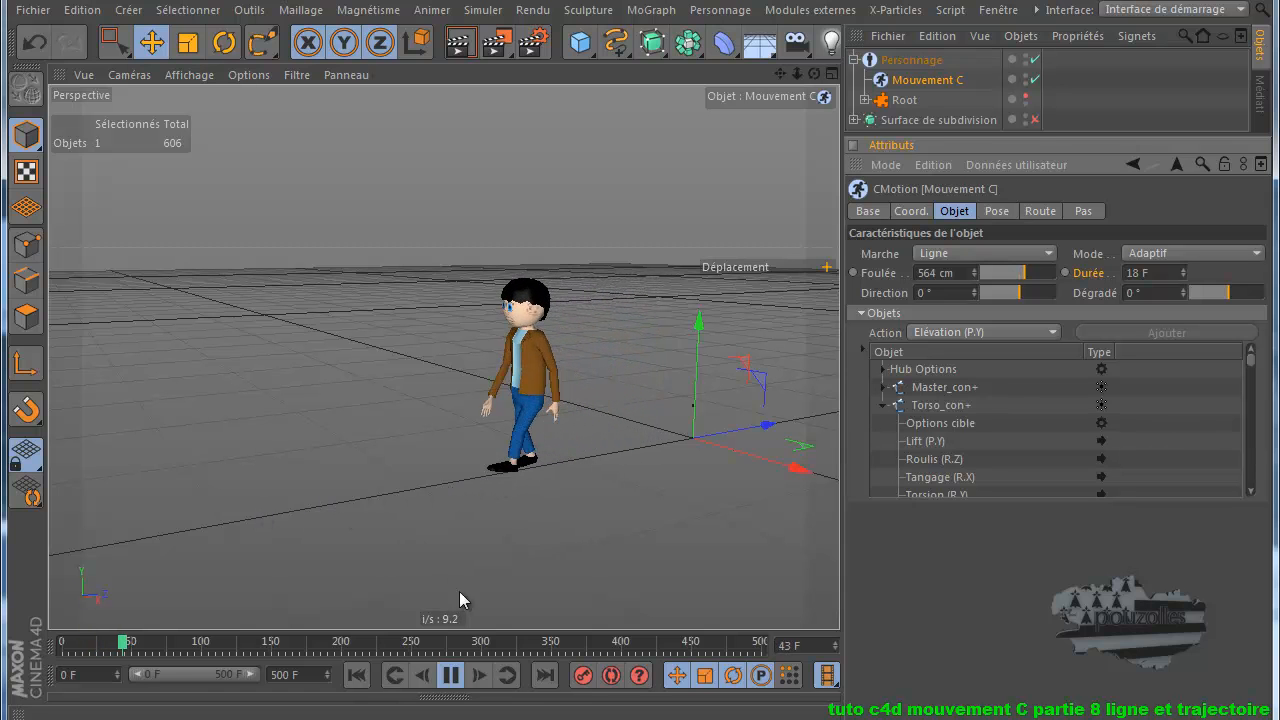
click(358, 676)
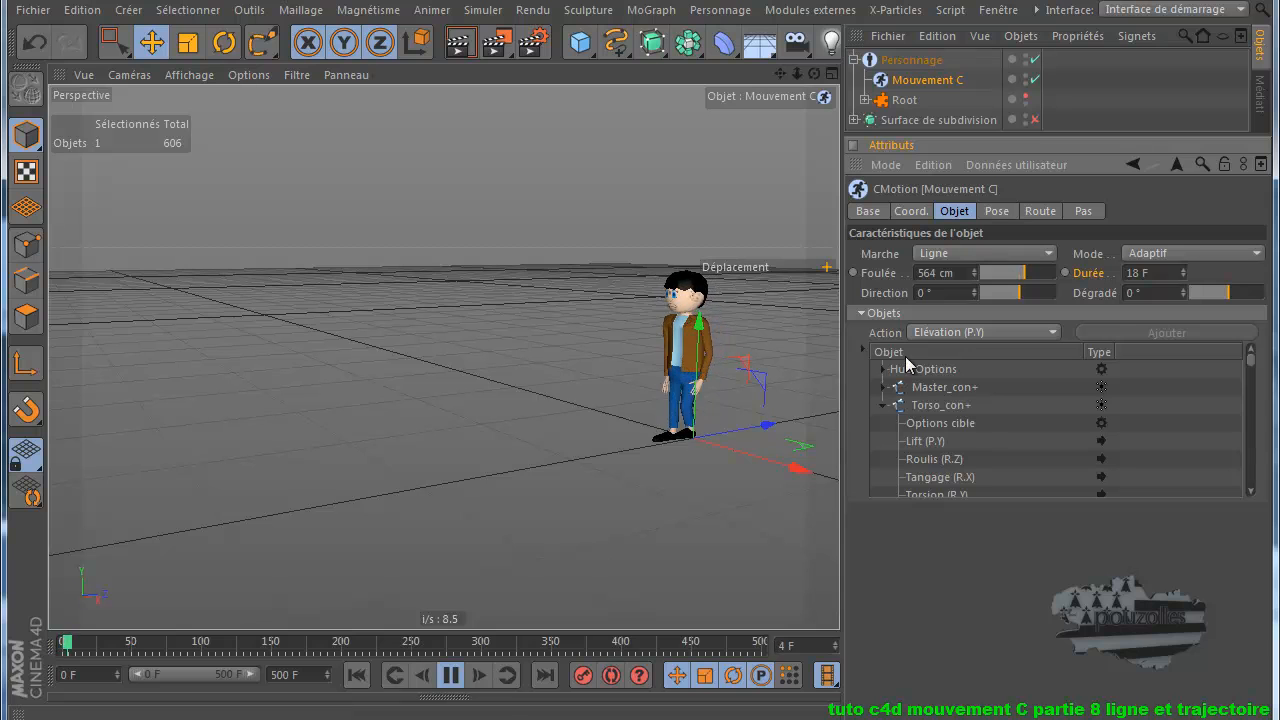
- Set the line walk's Direction to -62°, check the heading in playback, and return to the first frame
mouse_move(1021, 291)
mouse_down()
mouse_move(1035, 296)
mouse_move(1006, 294)
mouse_up()
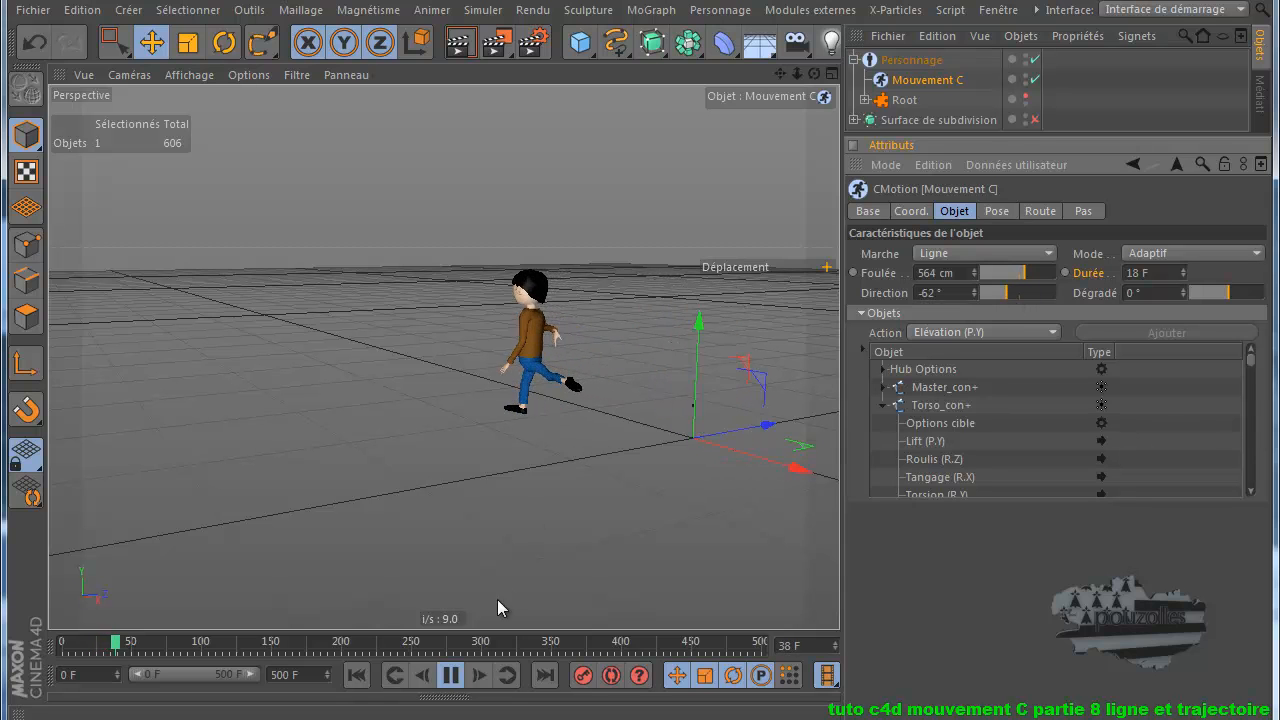
click(451, 675)
click(357, 676)
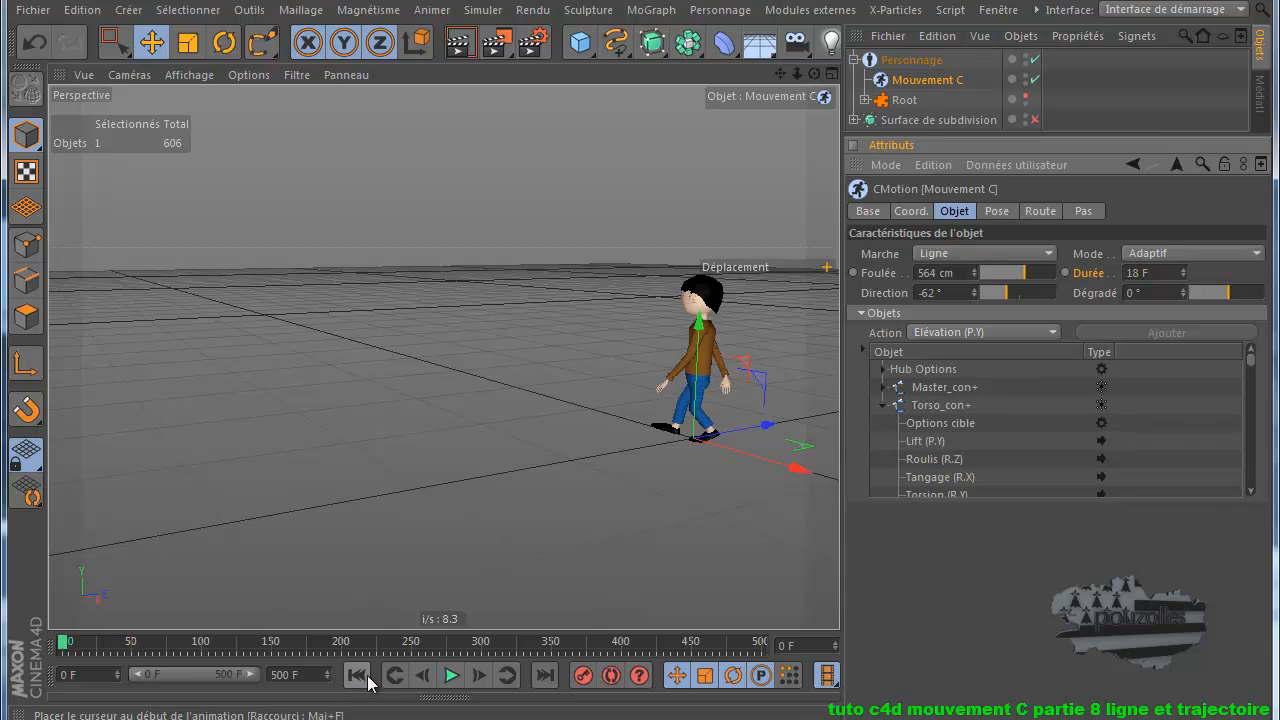
- Set the line walk's Direction to 35° and play the animation to check the new heading
drag(1013, 290, 1023, 298)
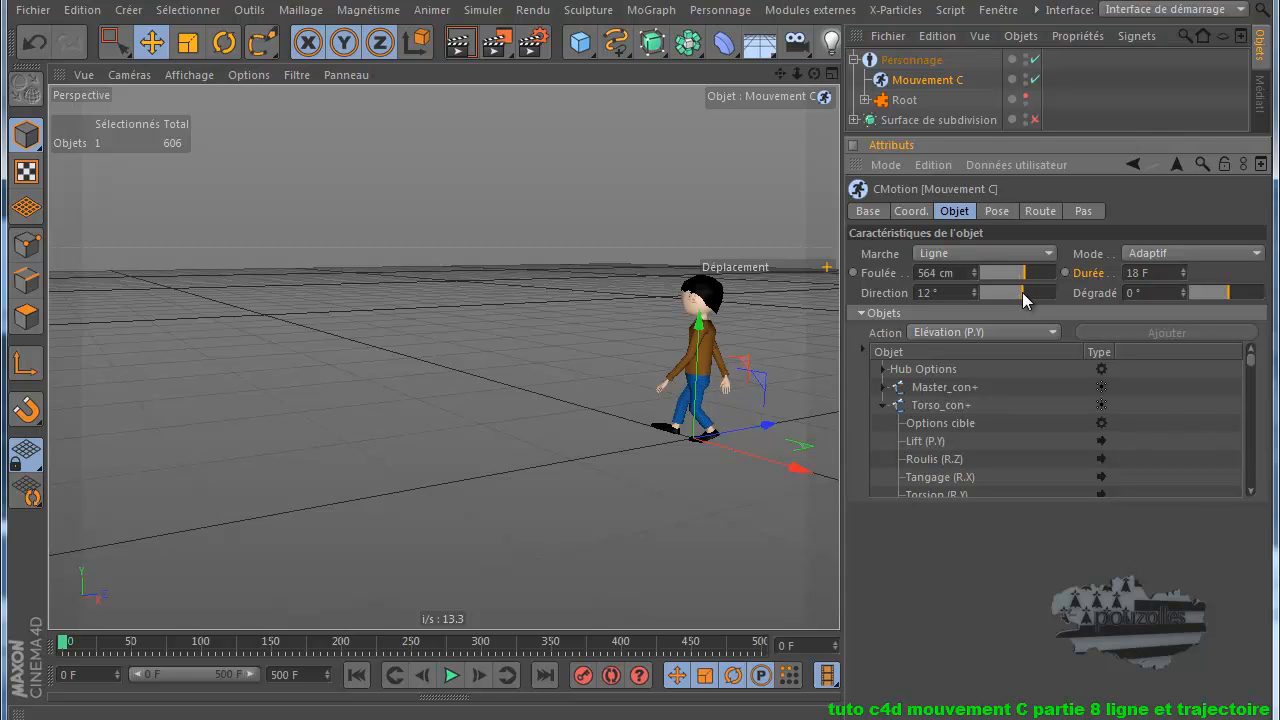
drag(1022, 292, 1027, 292)
click(449, 680)
click(362, 680)
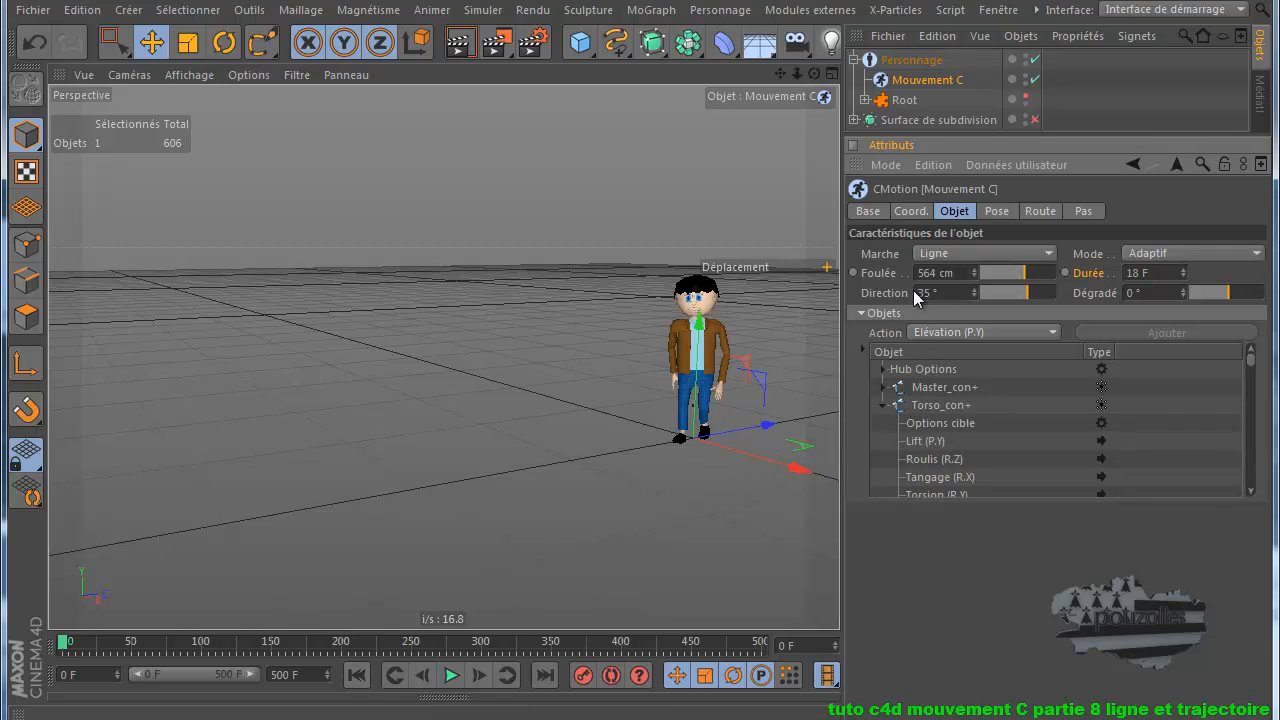
click(452, 677)
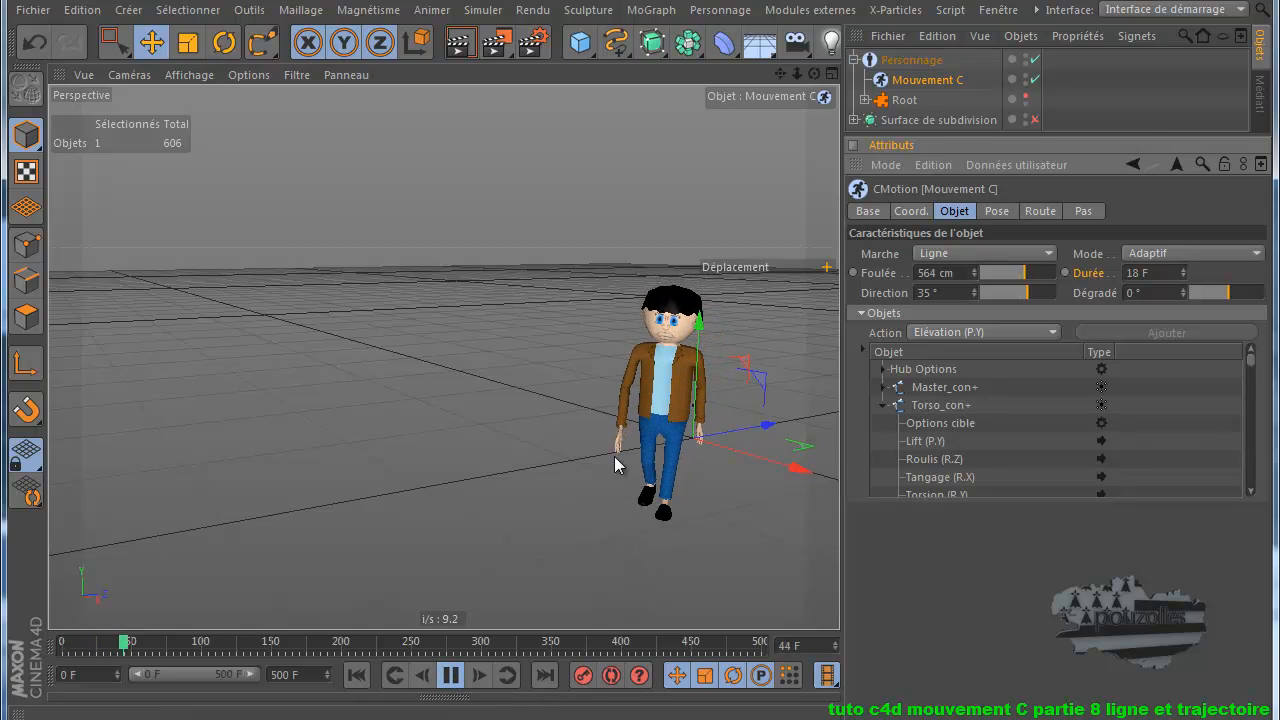
click(452, 676)
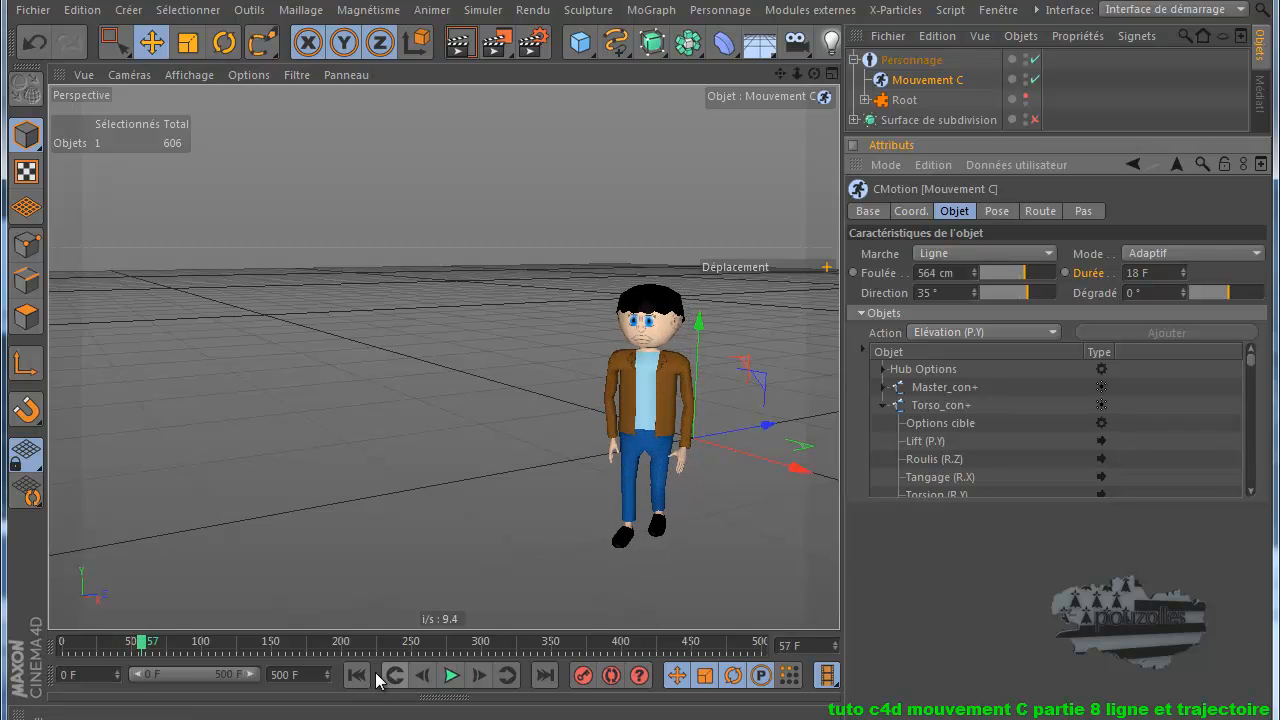
- Return to the first frame, reset the walk's Direction to 0°, and replay the straight walk
click(356, 675)
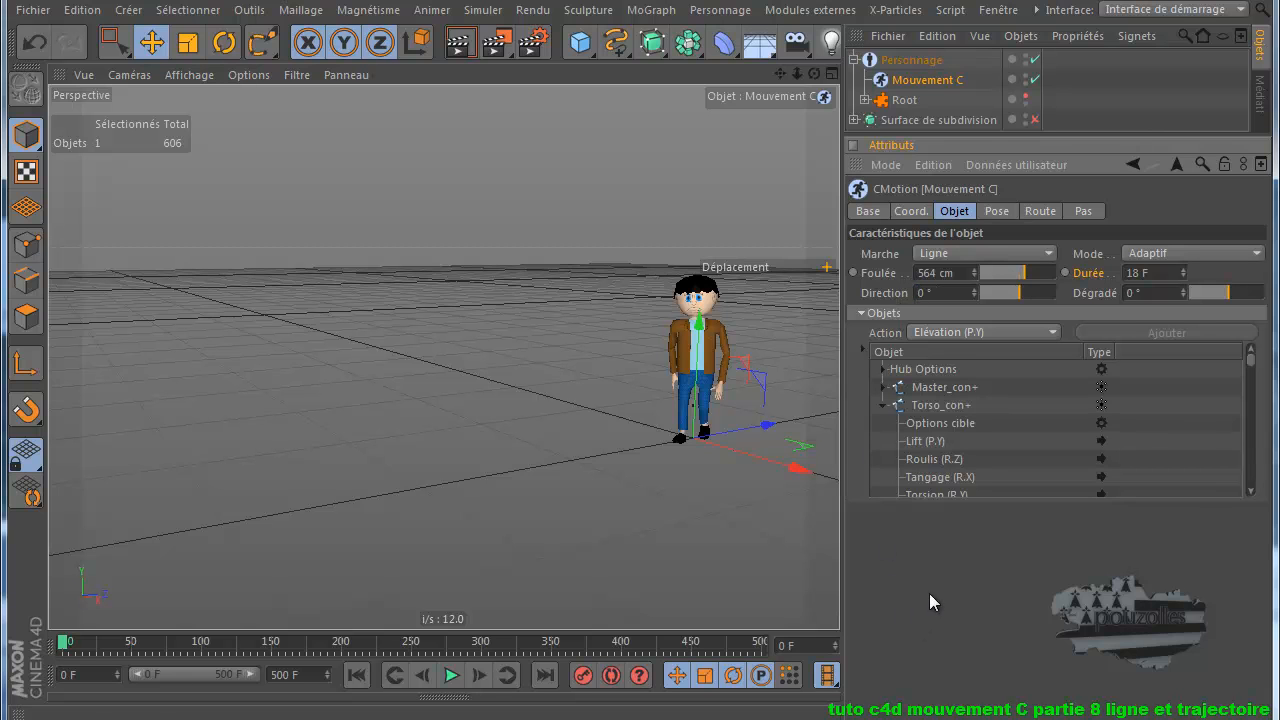
click(451, 676)
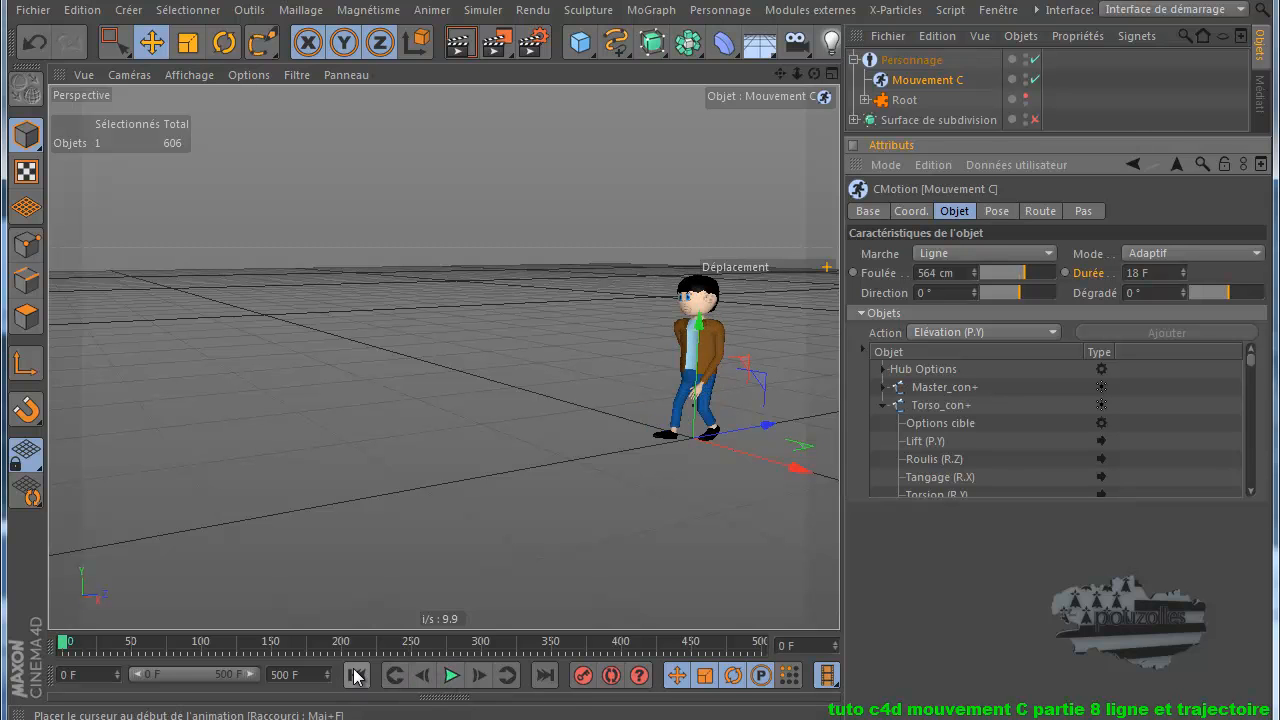
click(451, 676)
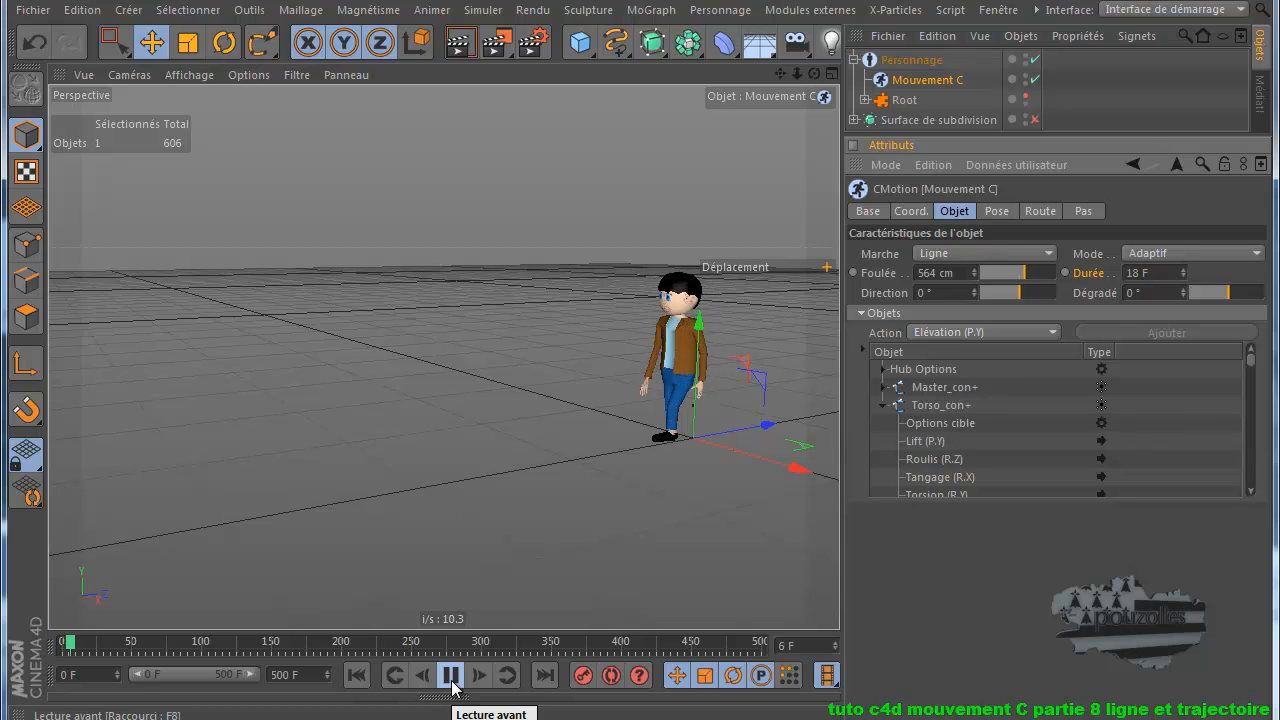
click(451, 676)
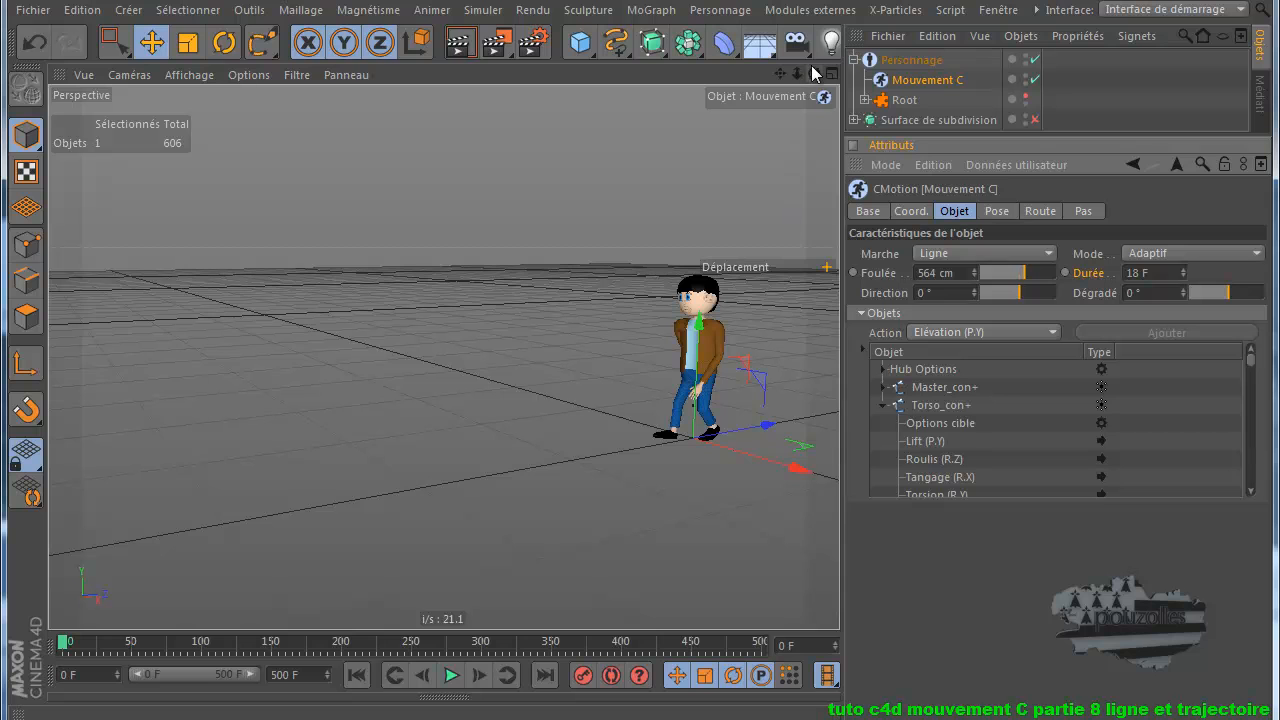
- Set the walk's Dégradé to 5° and play the animation to check the slope
drag(813, 73, 639, 315)
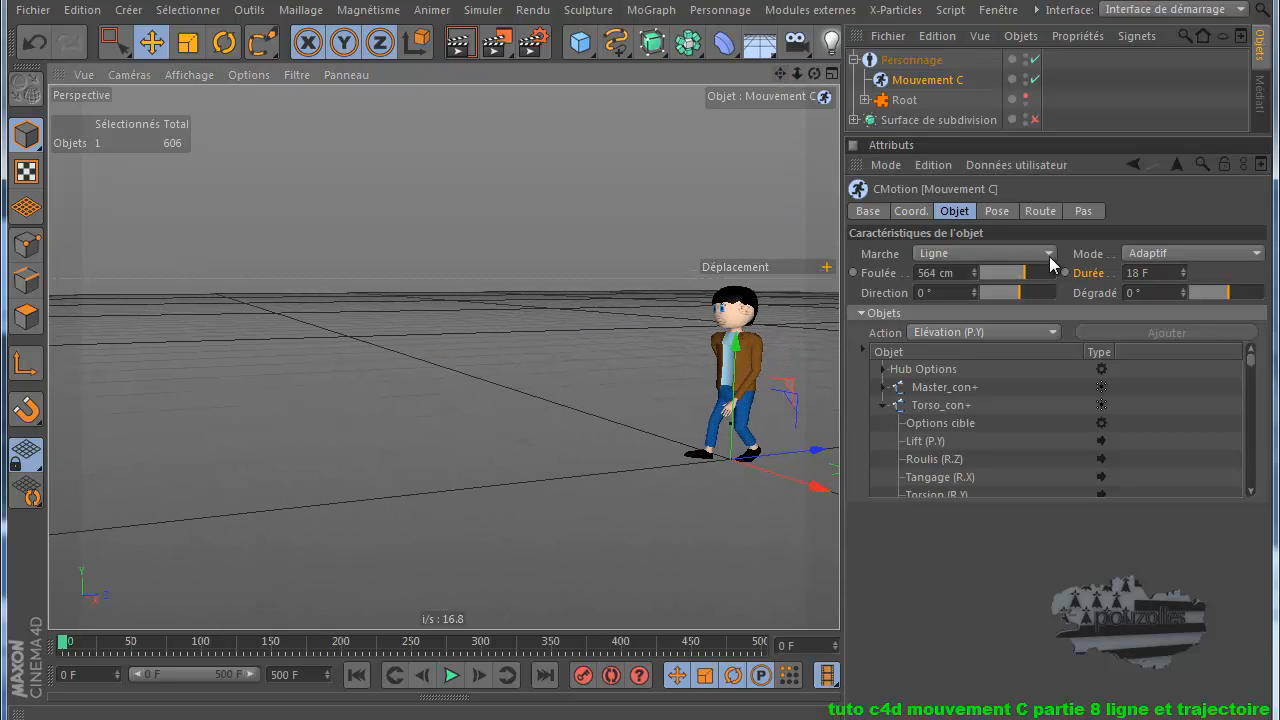
click(1185, 289)
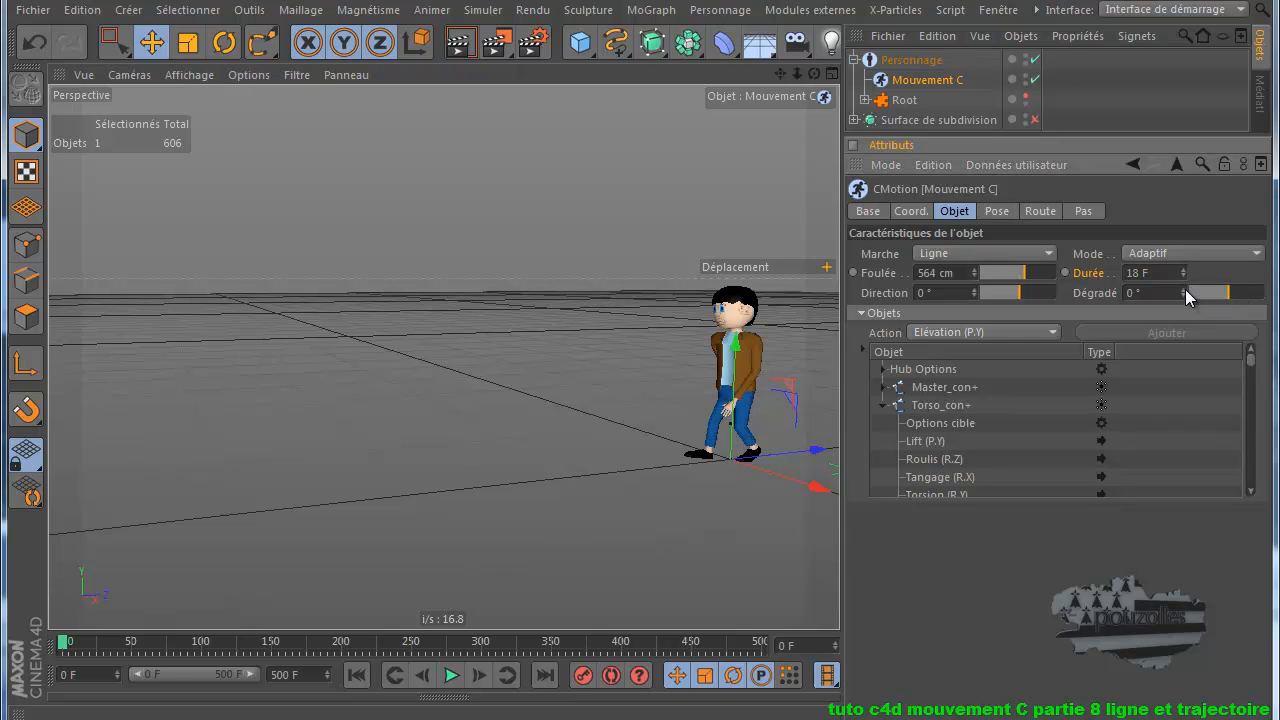
click(1185, 289)
click(1185, 289)
click(451, 677)
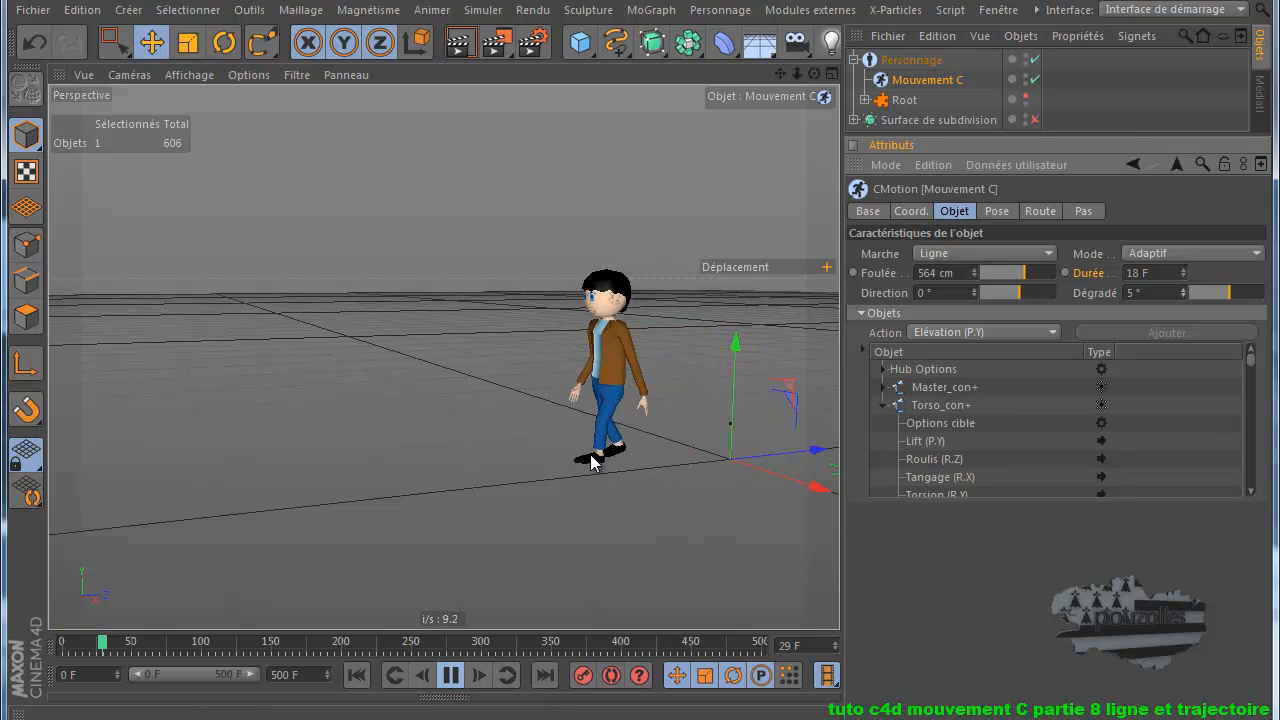
click(449, 676)
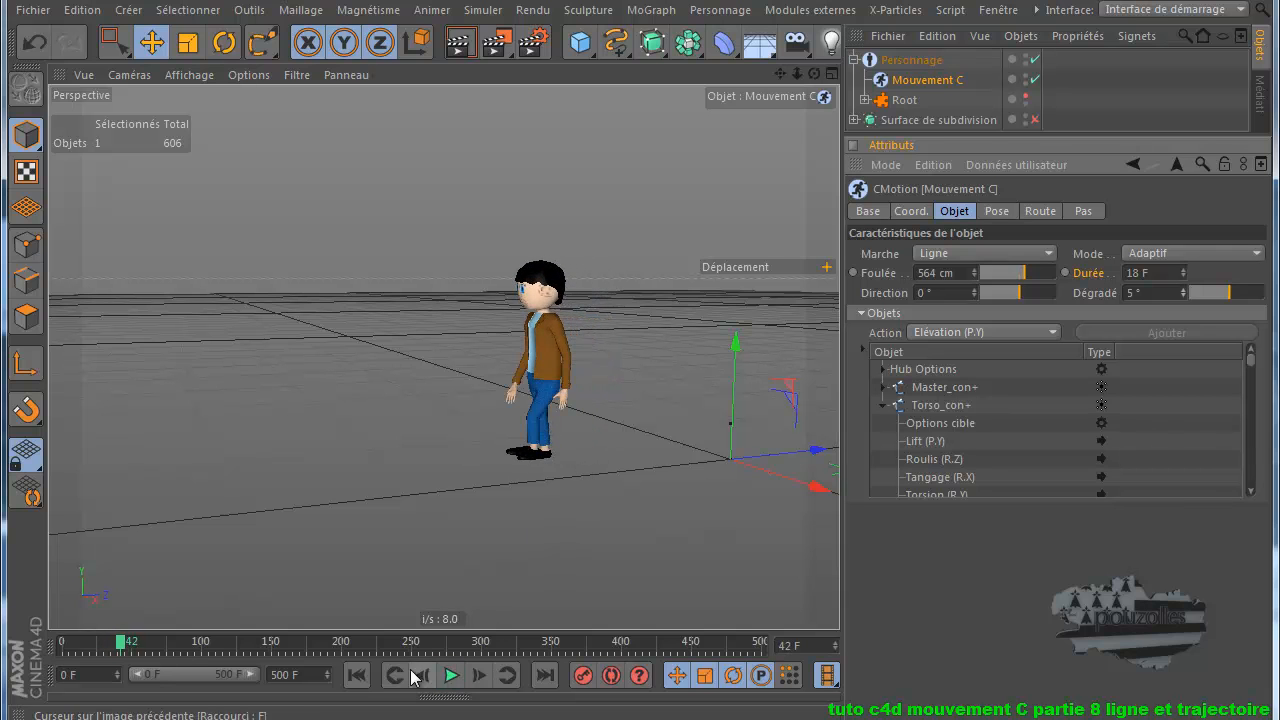
- Rewind the animation, set the walk's Dégradé to 10°, and preview the steeper walk
click(356, 675)
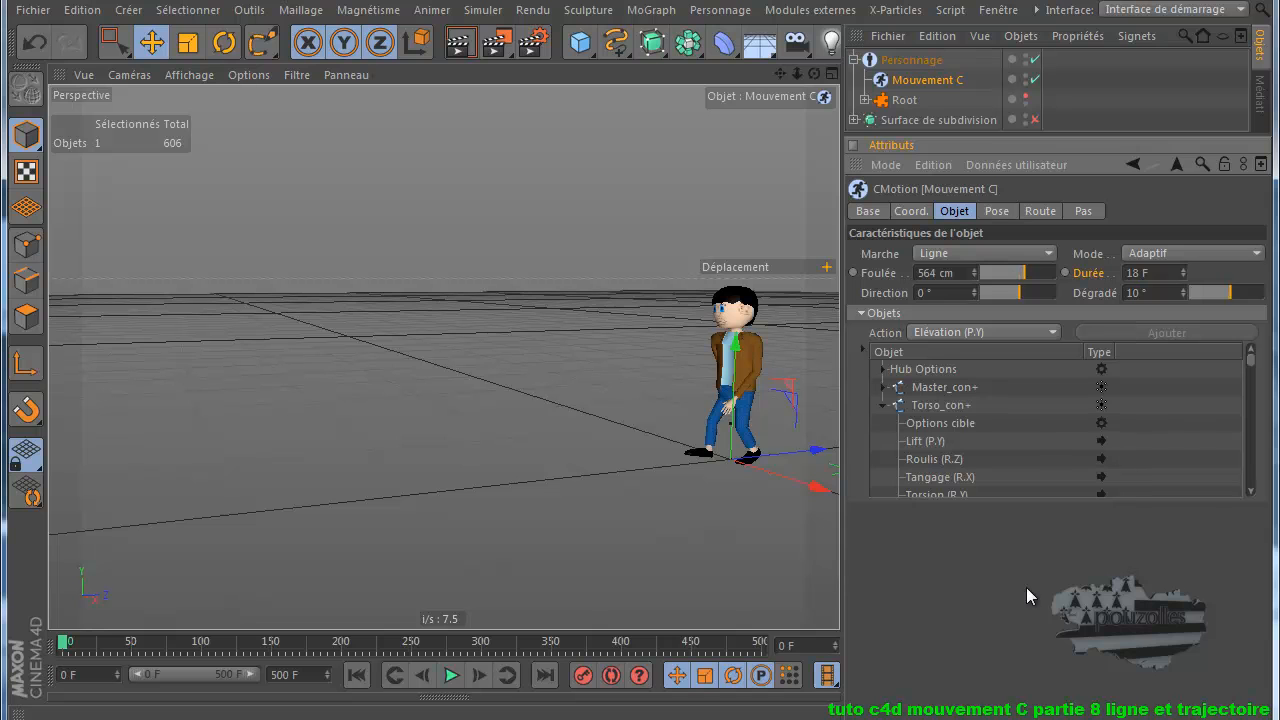
click(449, 676)
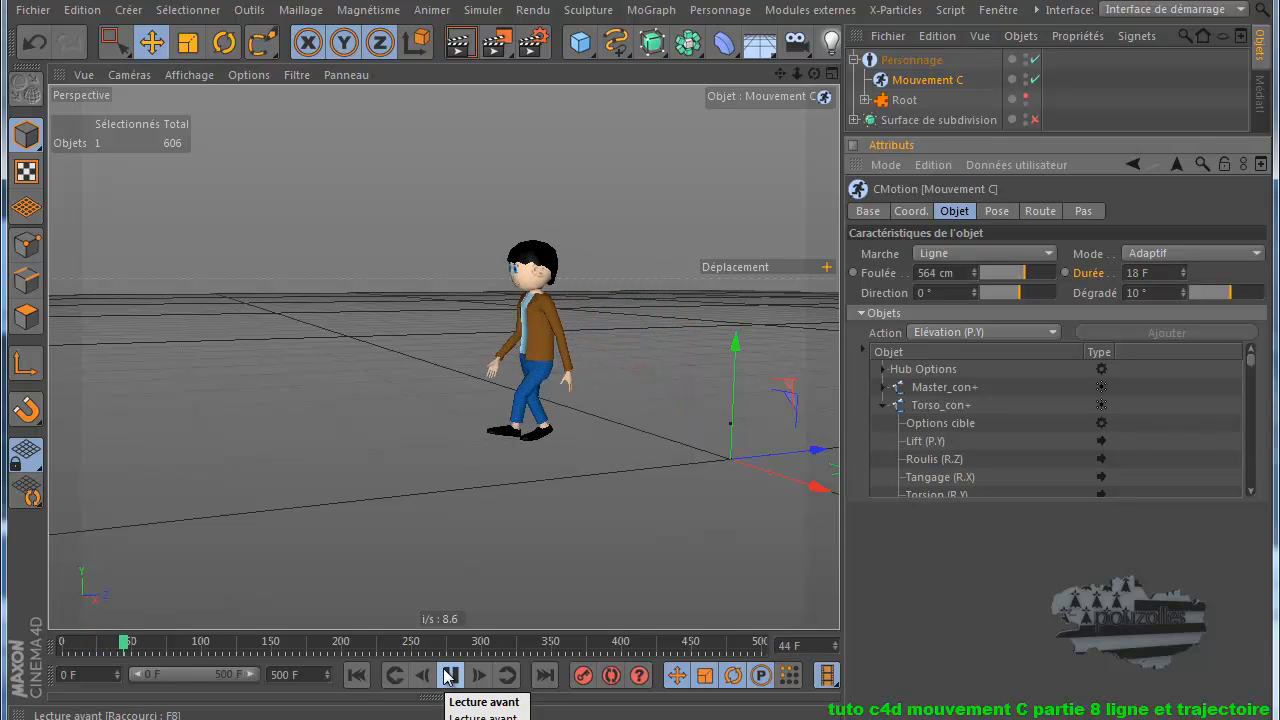
click(447, 676)
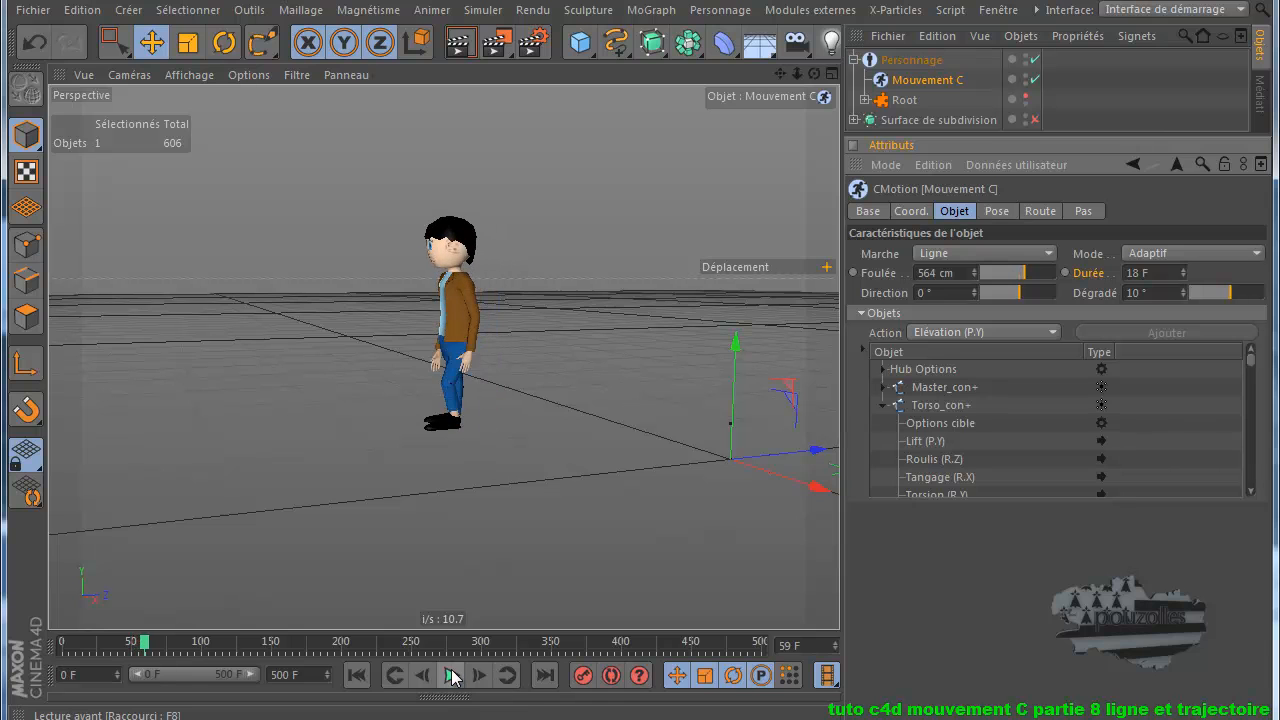
click(356, 675)
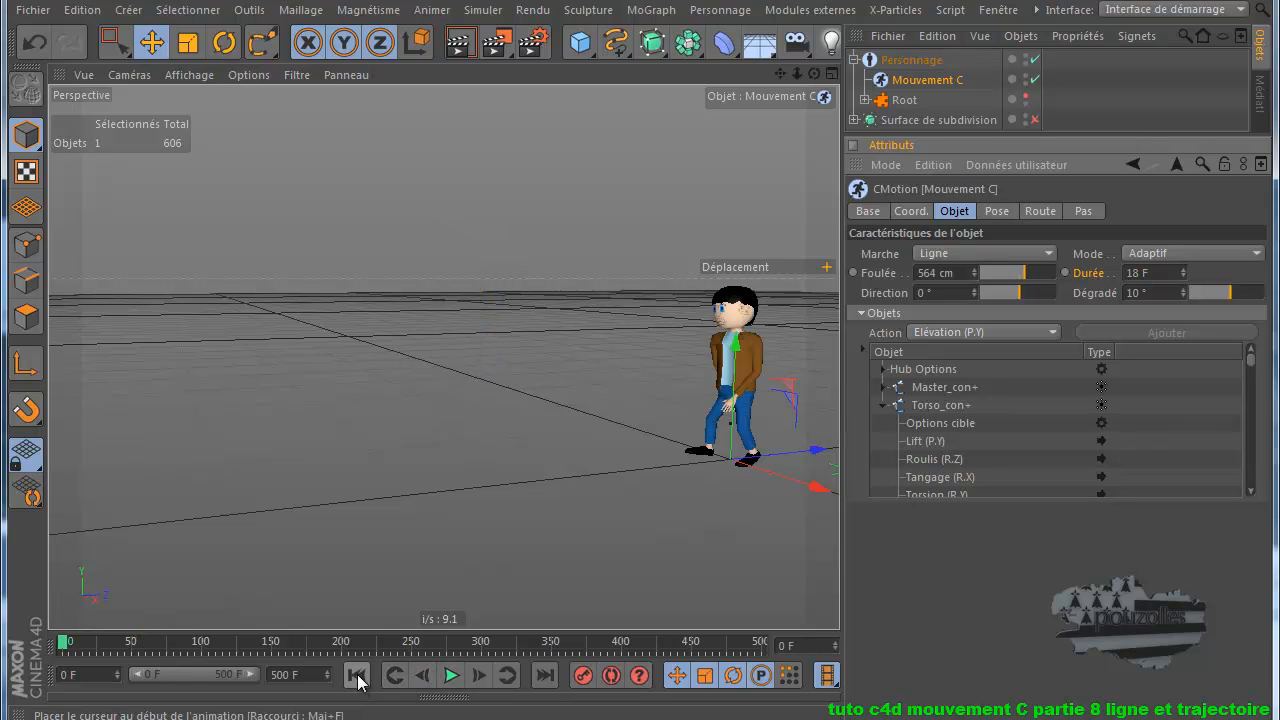
- Preview the sloped walk in the Droite view with the whole character framed, and return to the first frame
drag(814, 74, 640, 313)
middle_click(502, 343)
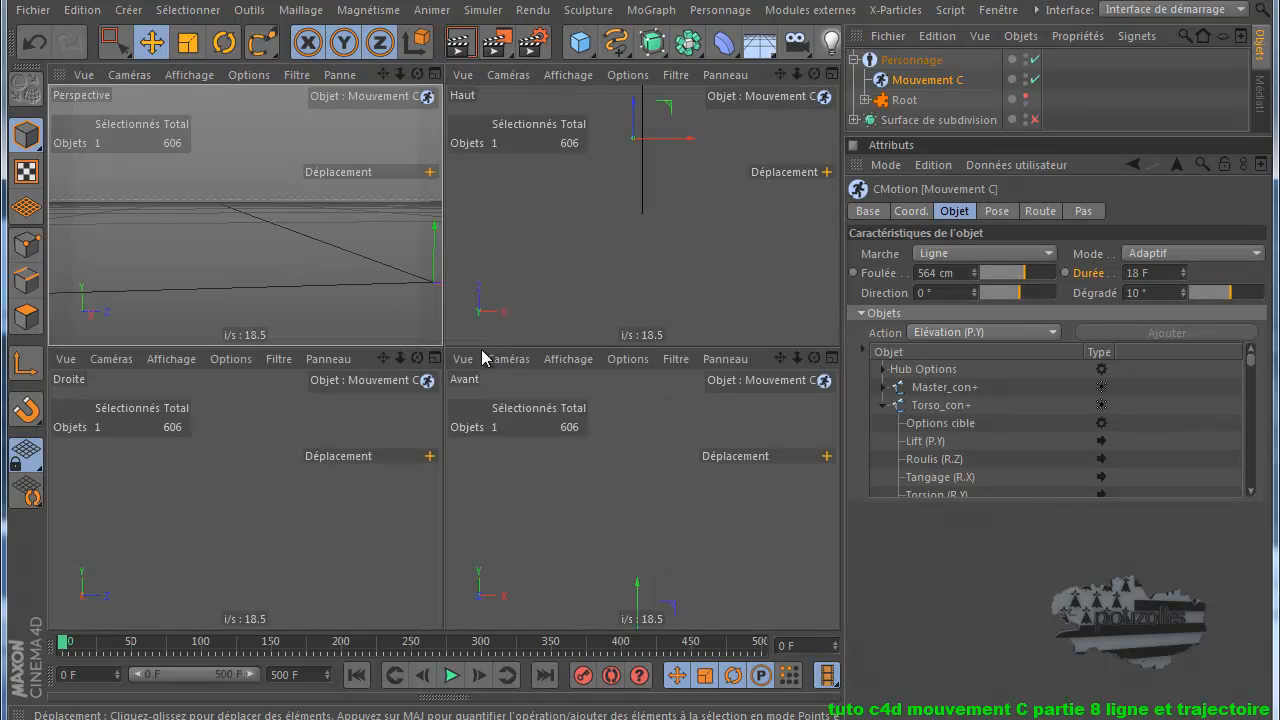
middle_click(301, 498)
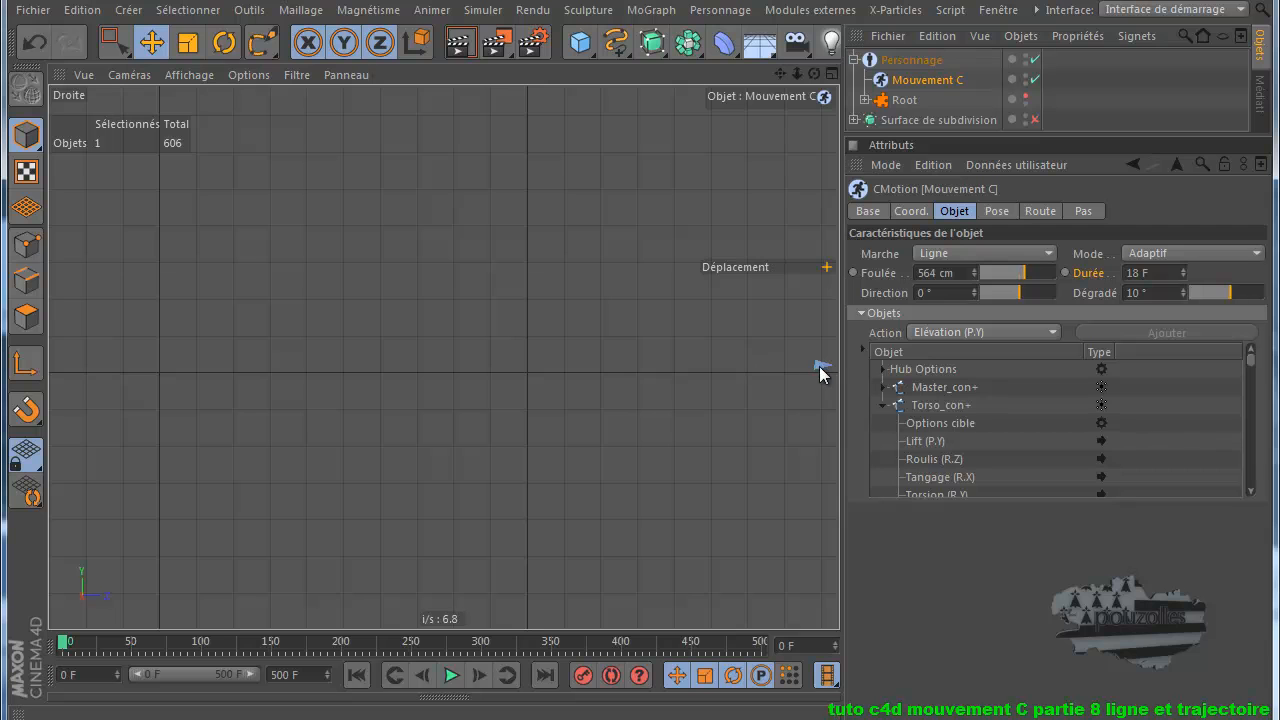
key(s)
scroll(720, 389, down, 5)
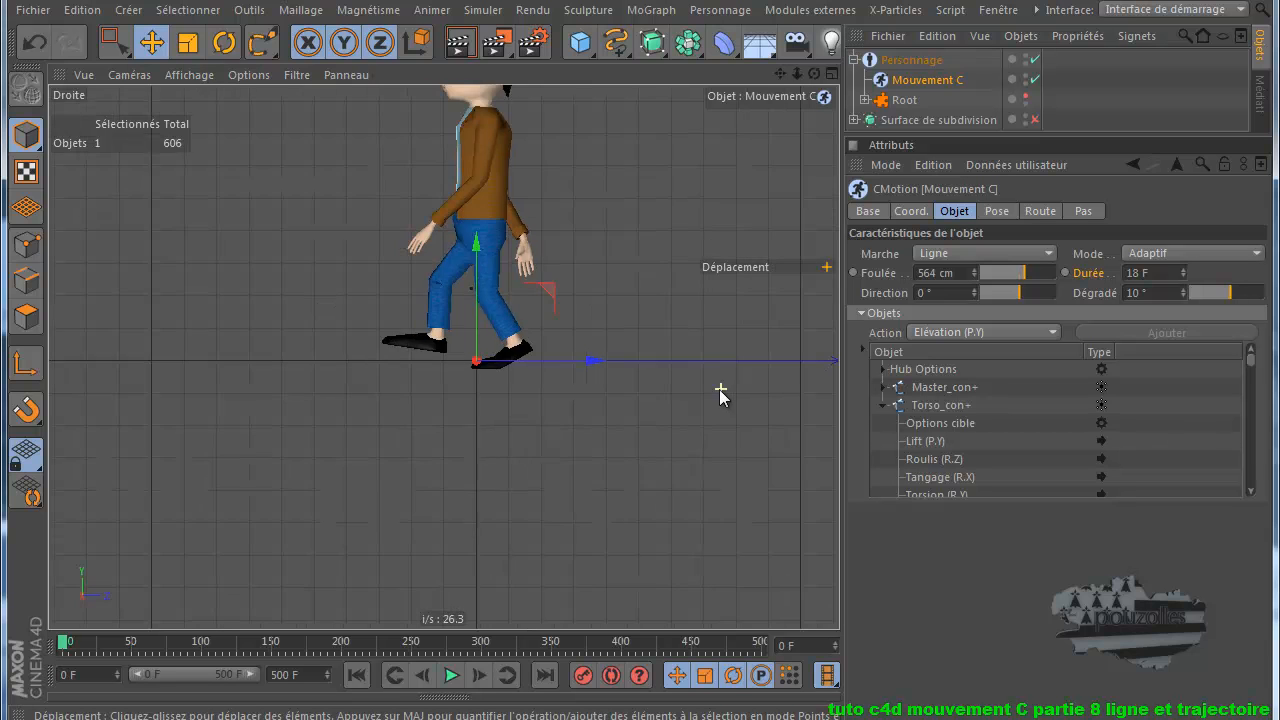
drag(782, 79, 640, 316)
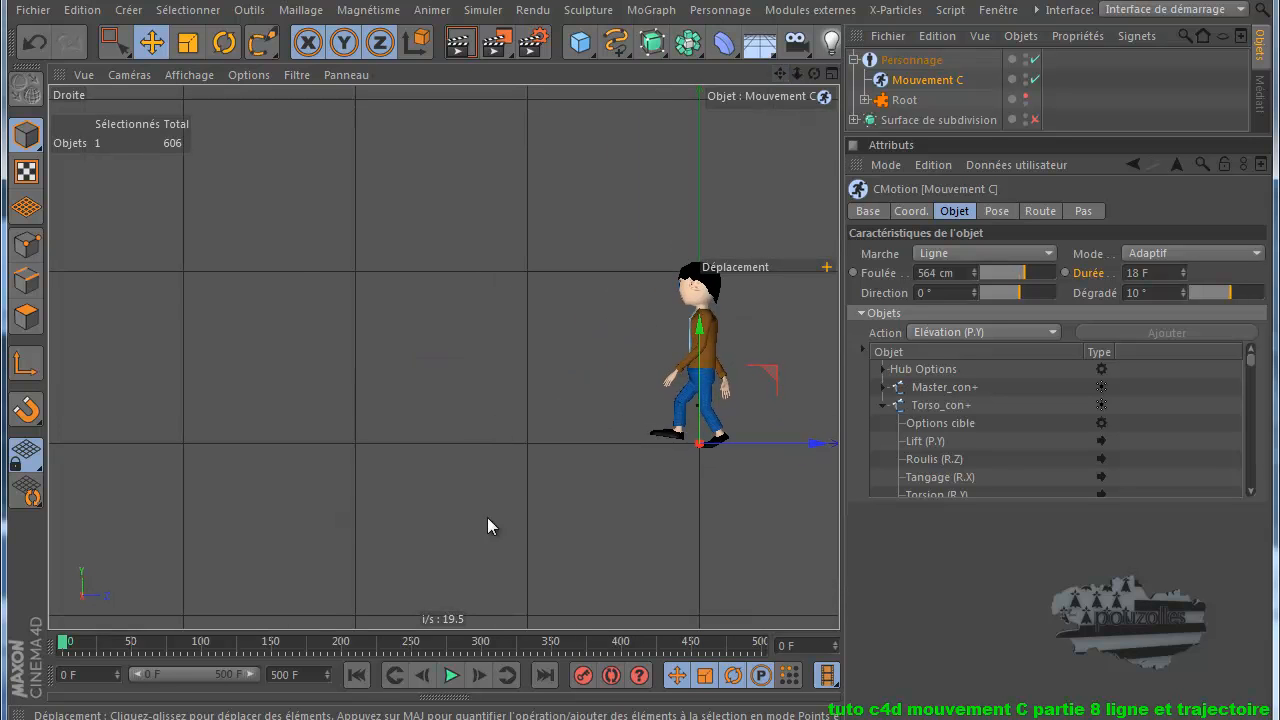
click(451, 676)
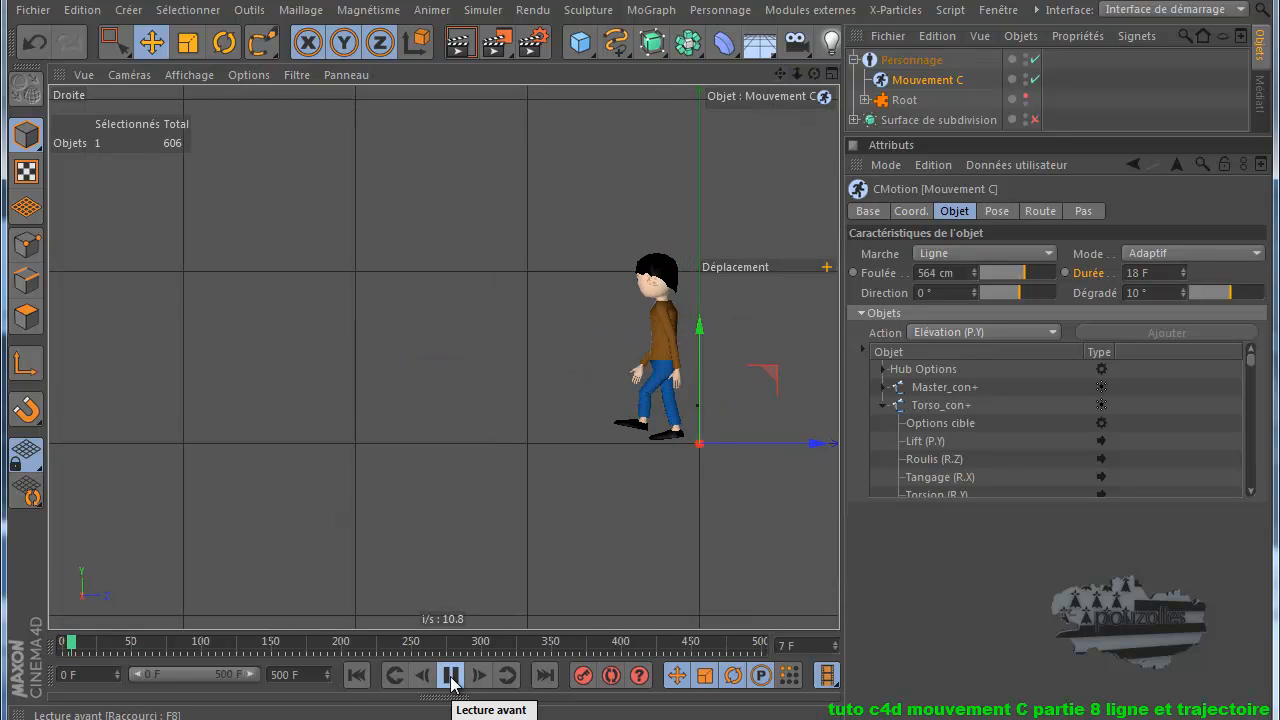
click(451, 676)
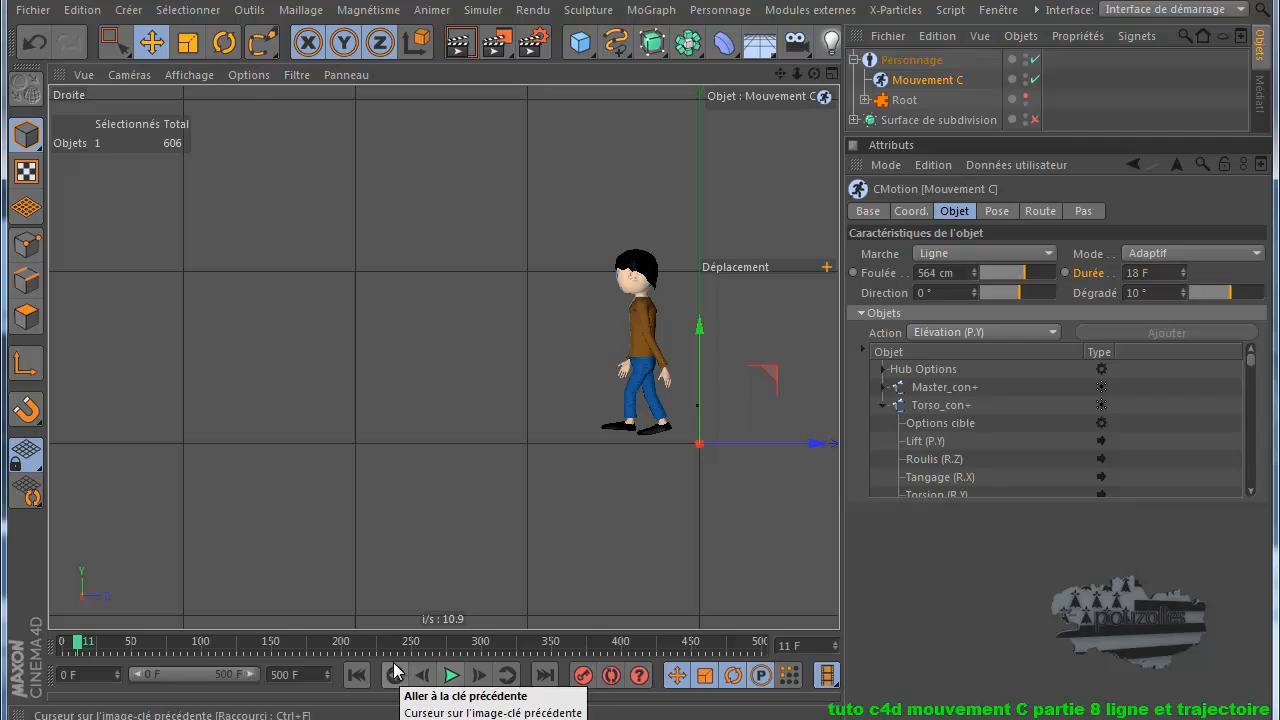
click(356, 676)
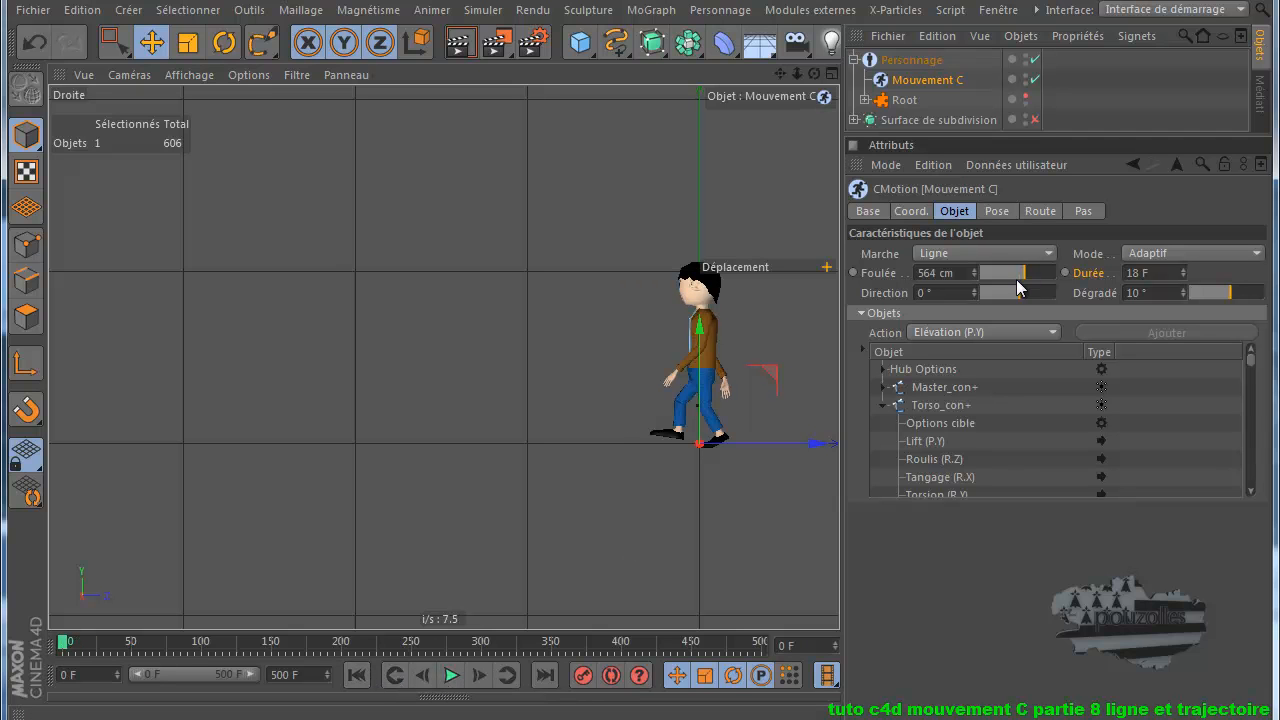
- Set the walk's Foulée to 482 cm, preview the shorter stride, and return to the first frame
click(973, 276)
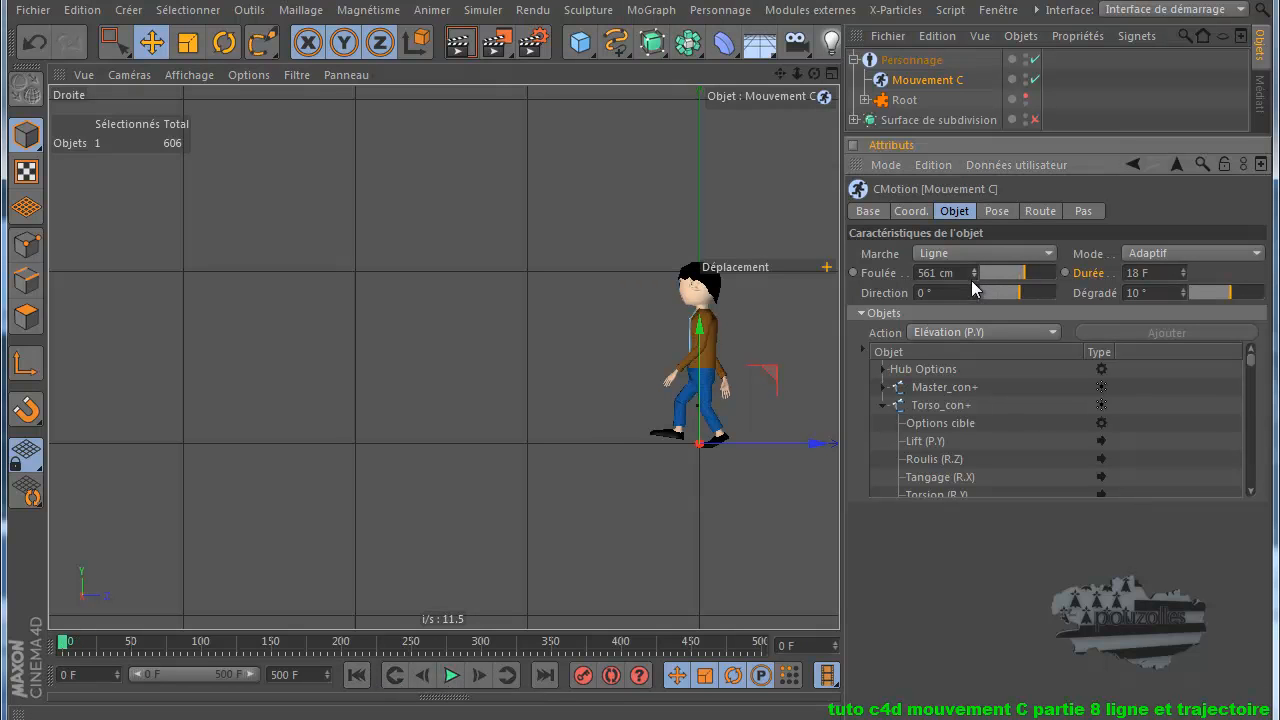
drag(971, 284, 971, 281)
click(450, 676)
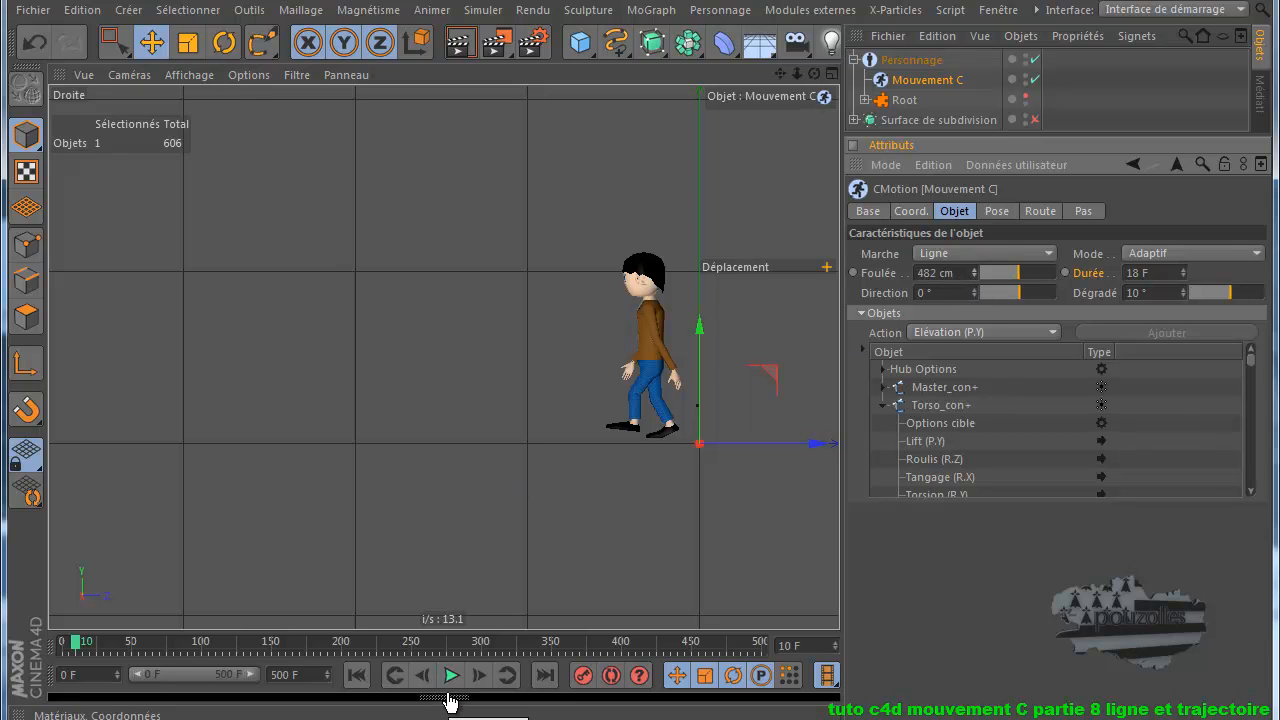
click(356, 675)
click(451, 677)
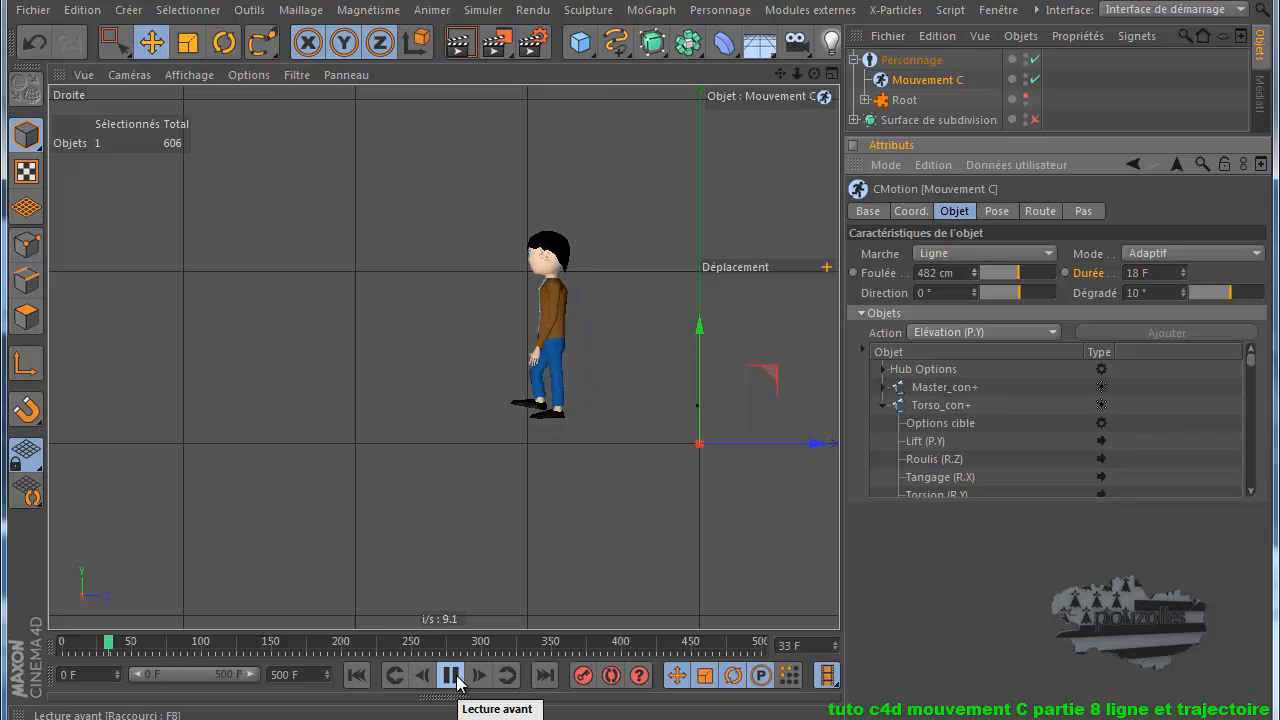
click(451, 678)
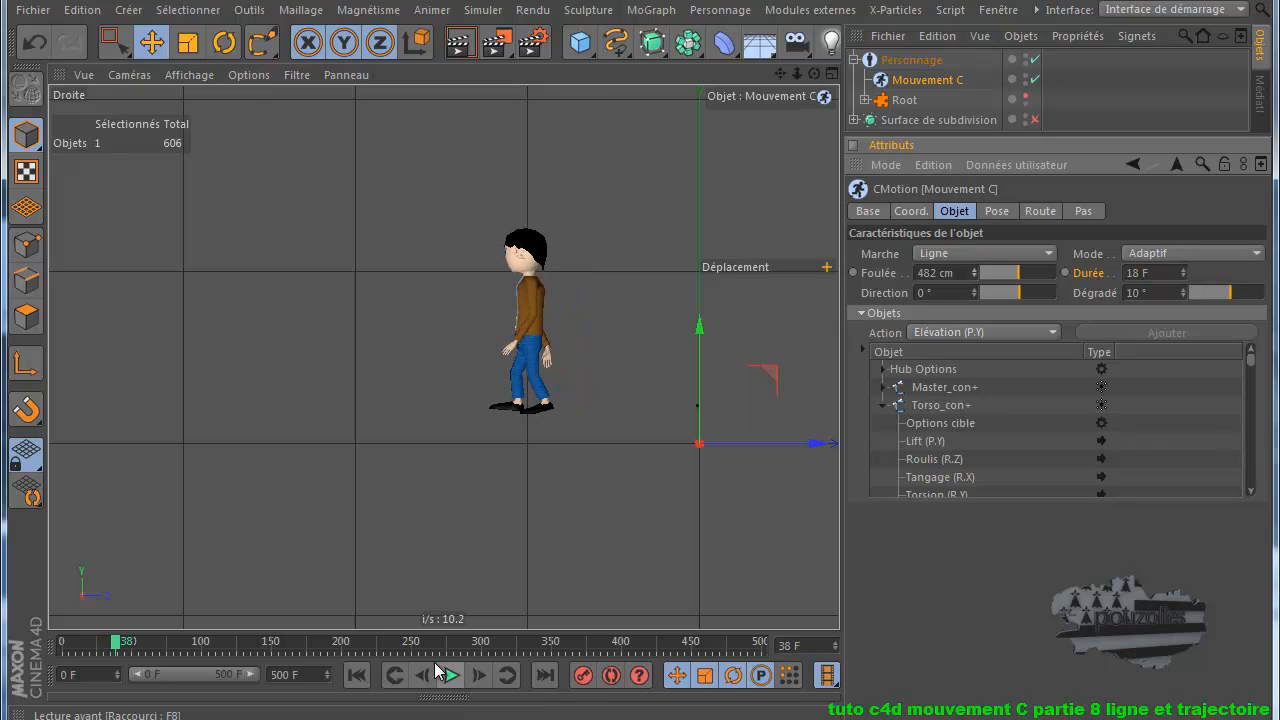
click(355, 677)
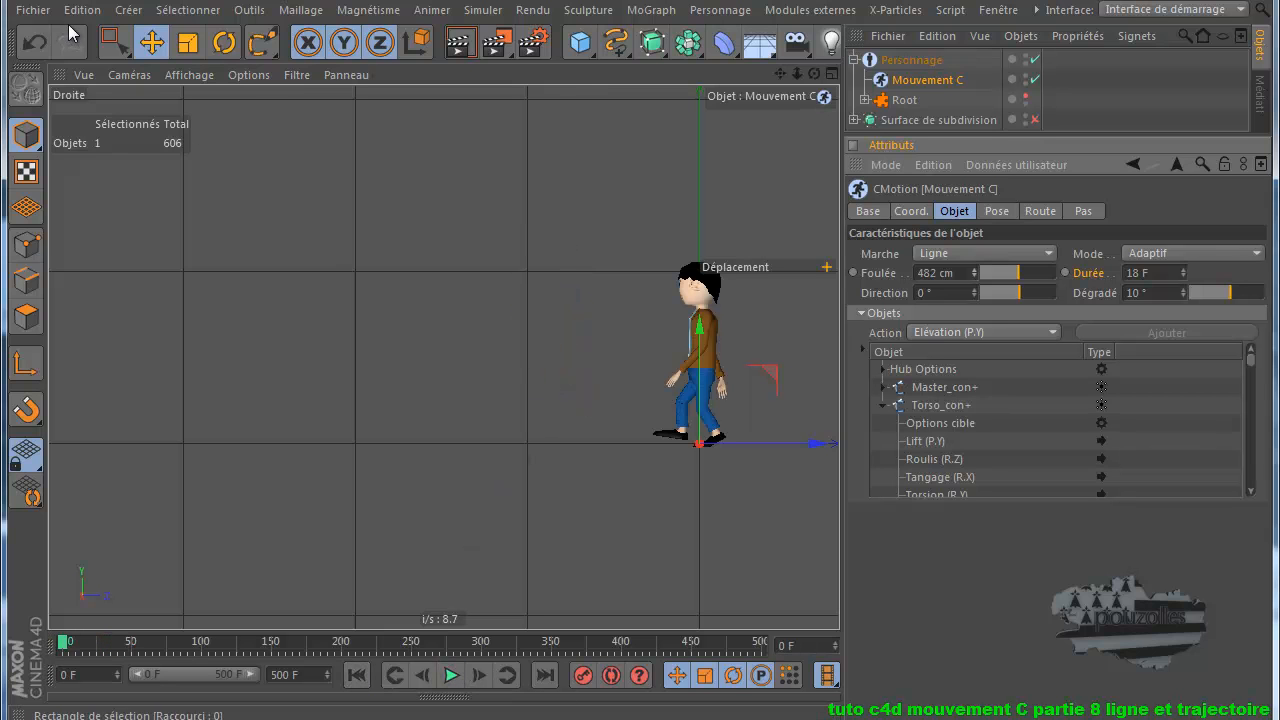
- Undo the last Foulée and Dégradé changes and switch to the Perspective view
click(33, 44)
click(33, 44)
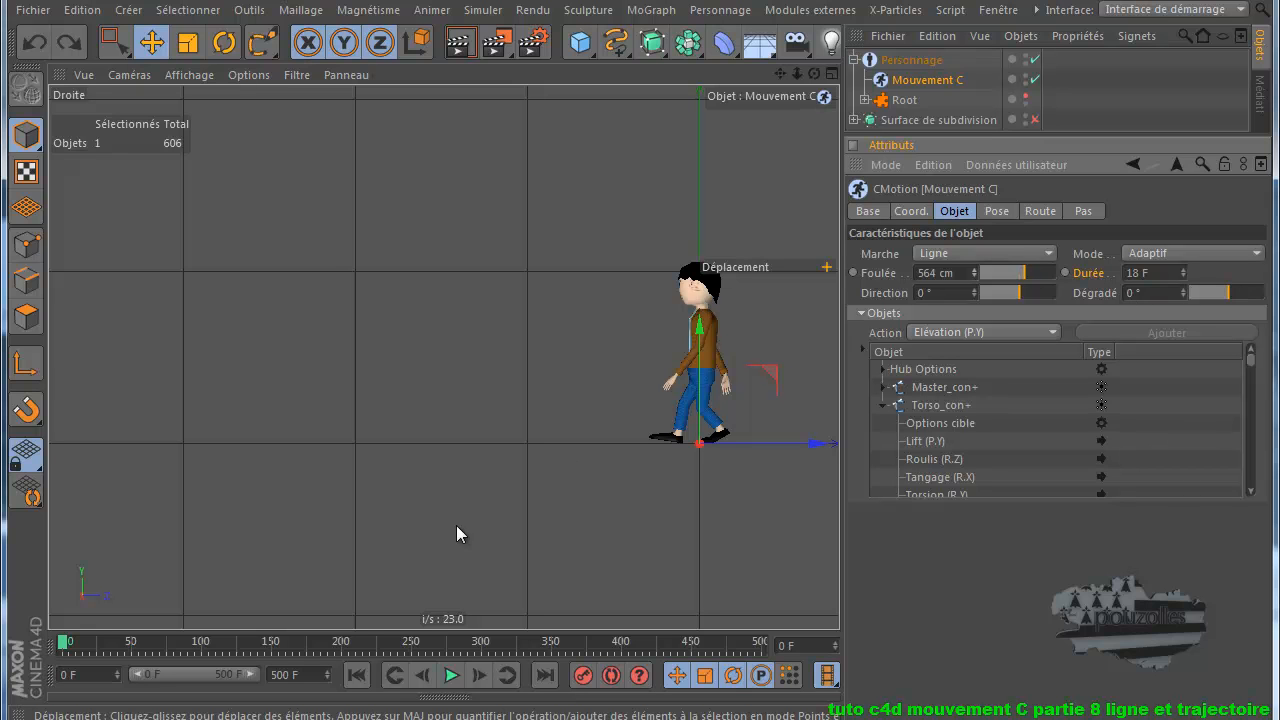
middle_click(441, 466)
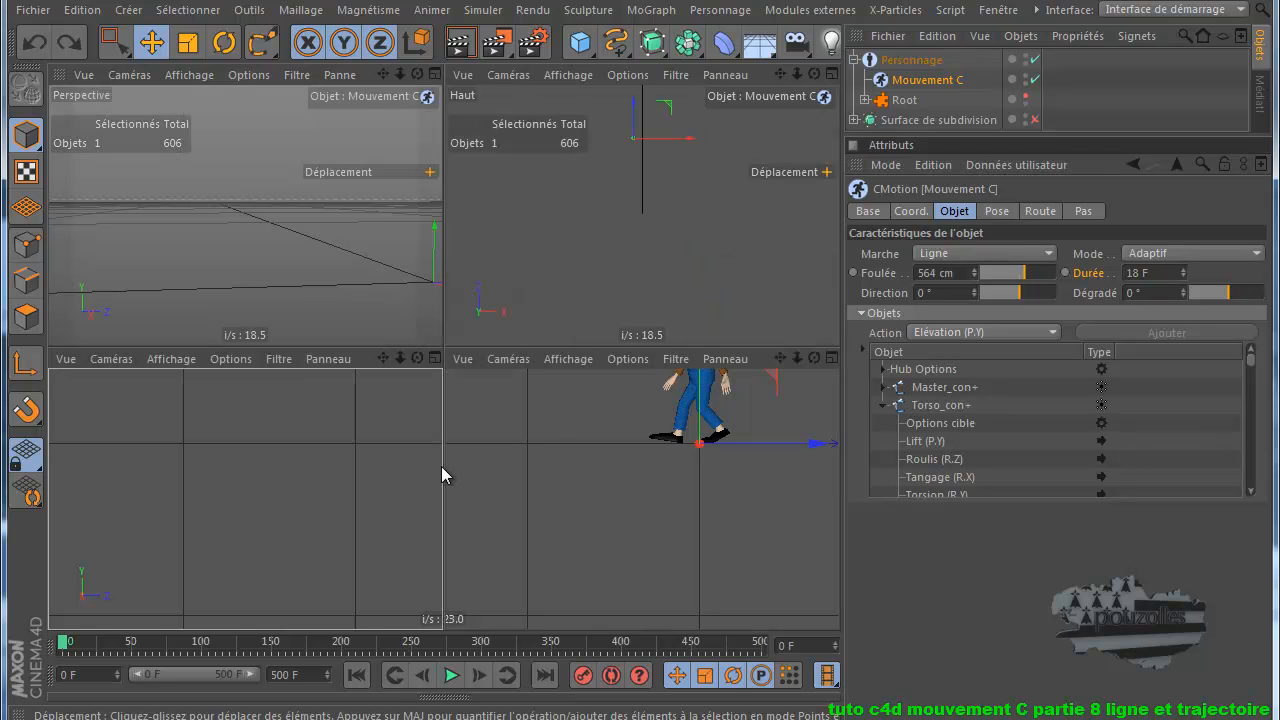
middle_click(382, 314)
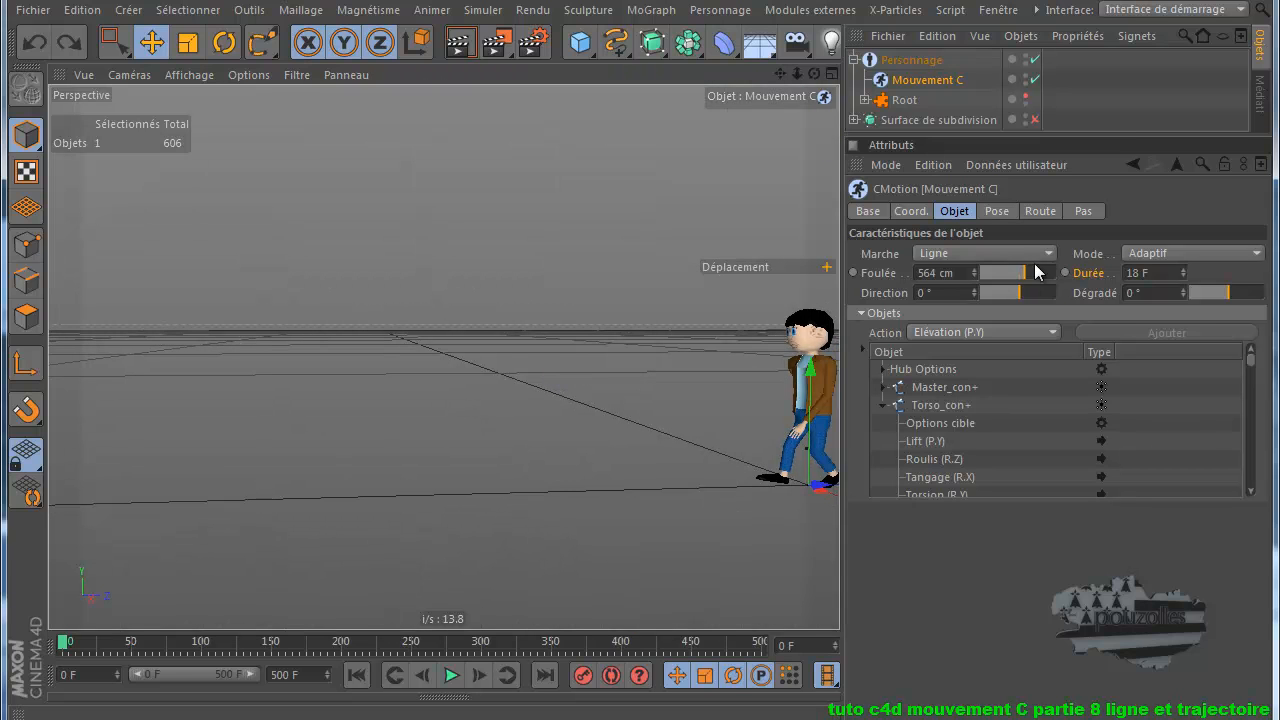
- Try the Interpolé mode for the walk and return it to Adaptif
click(1178, 250)
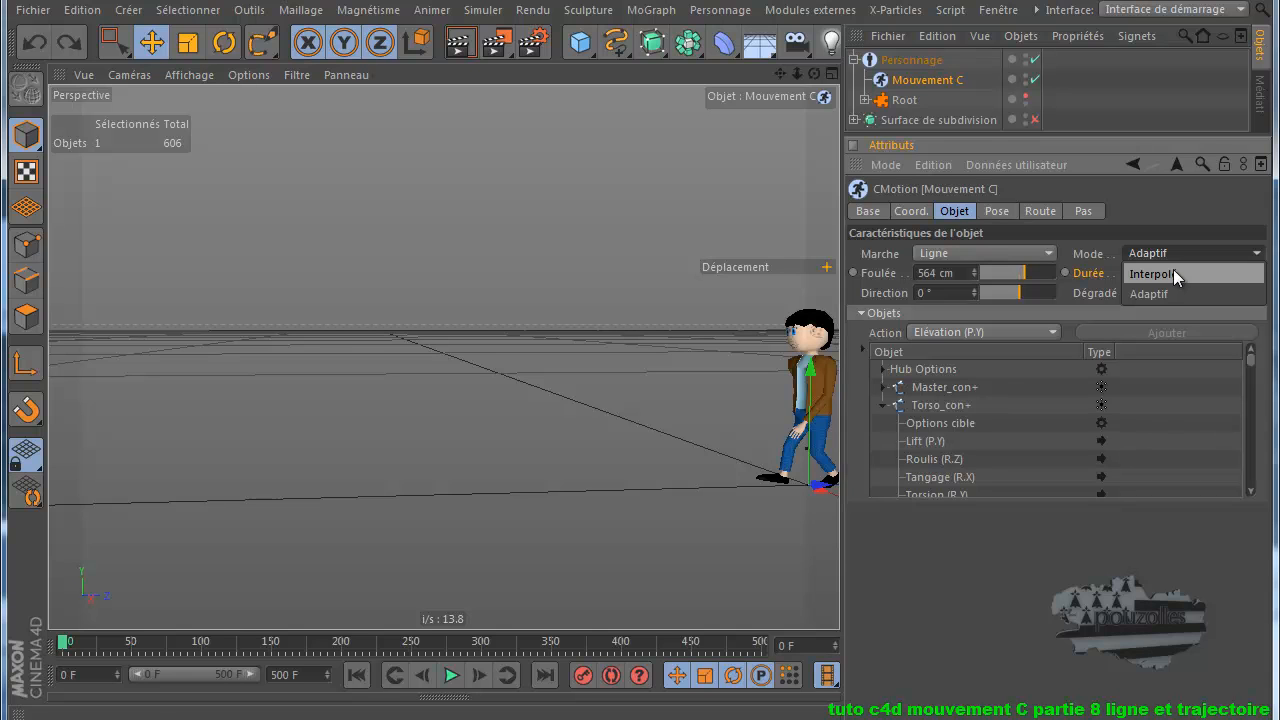
click(1173, 270)
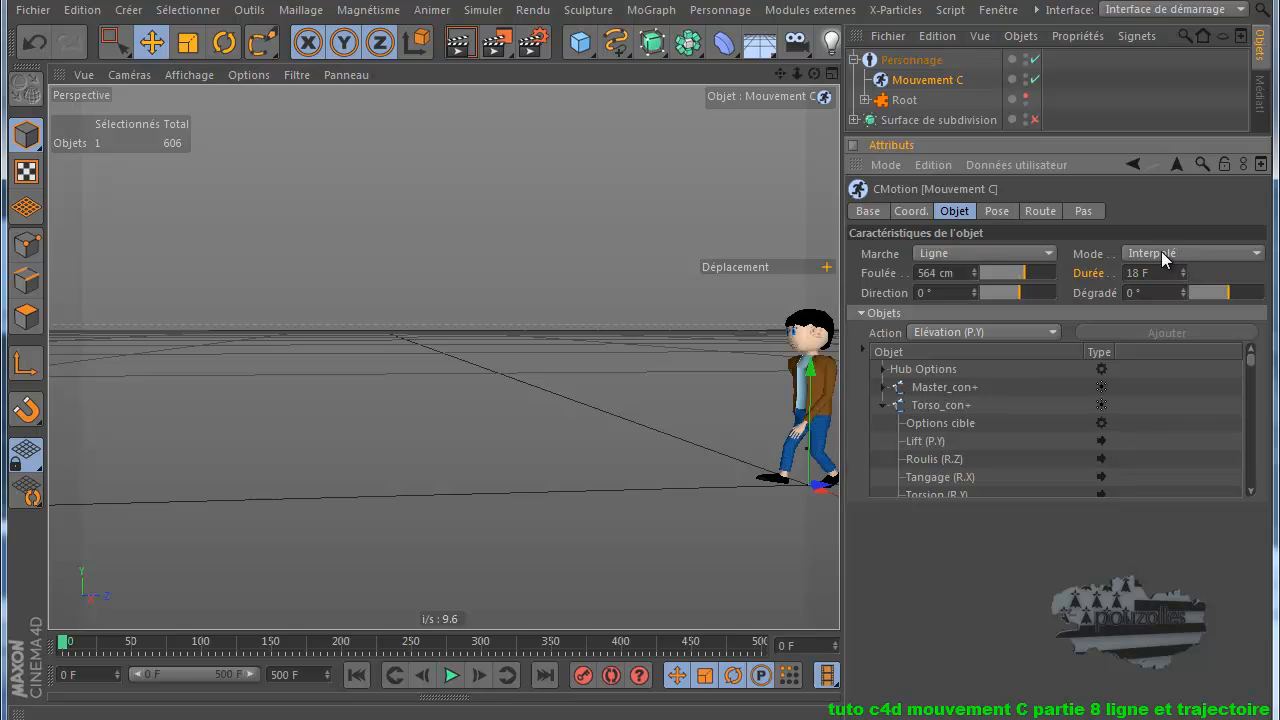
click(1167, 251)
click(1158, 291)
- Preview the level walk in the Perspective view and return to the first frame
click(451, 676)
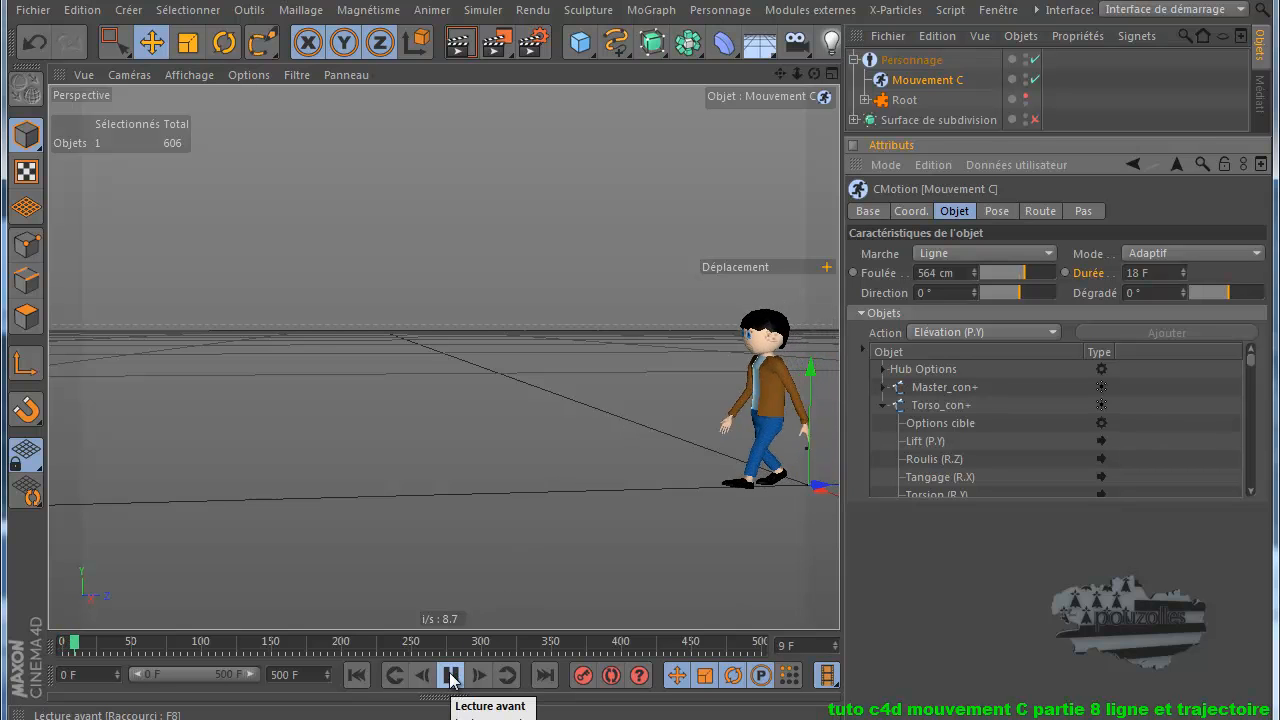
click(451, 676)
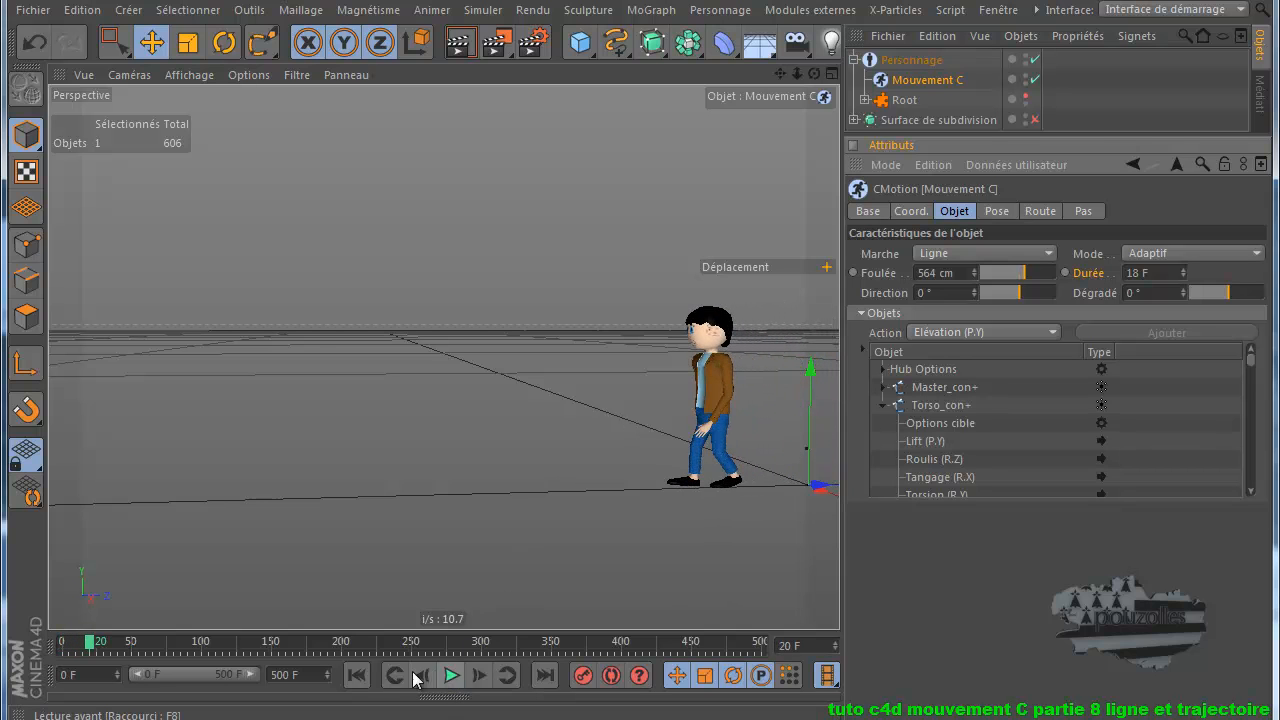
click(356, 676)
- Set the walk's Foulée to 400 cm, preview the animation, and return to the first frame
click(933, 272)
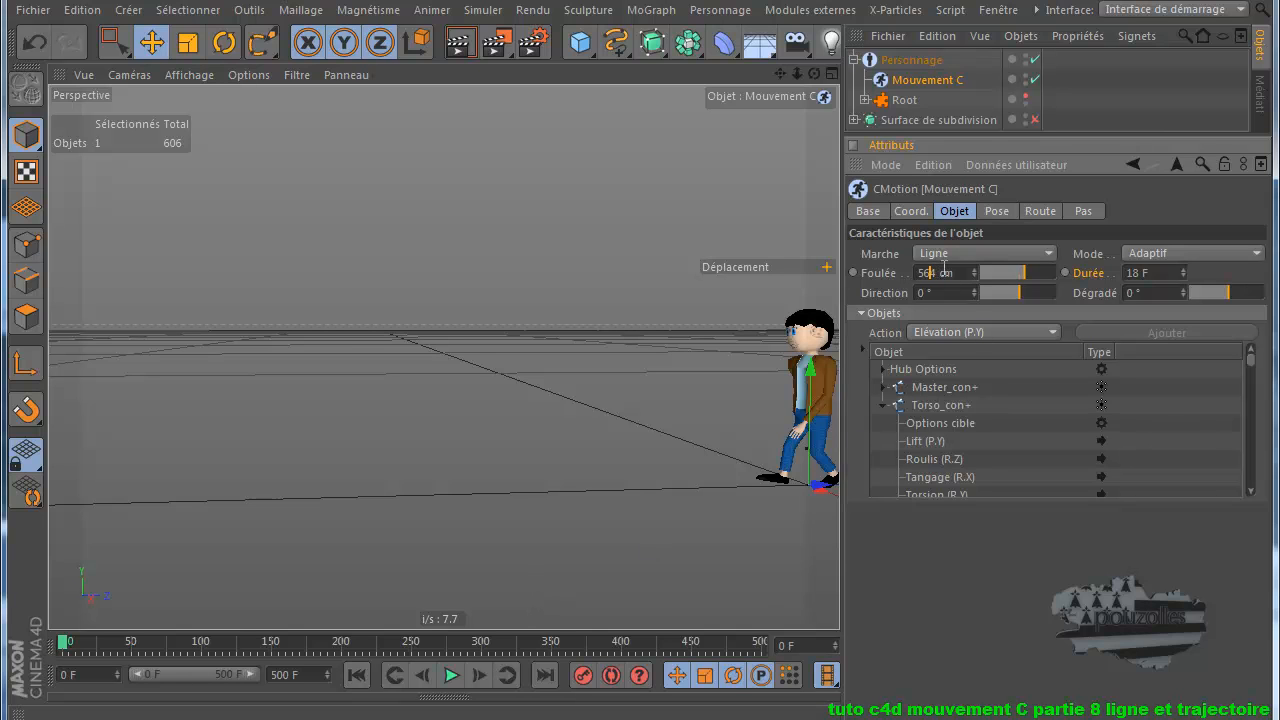
drag(946, 272, 918, 270)
text(400)
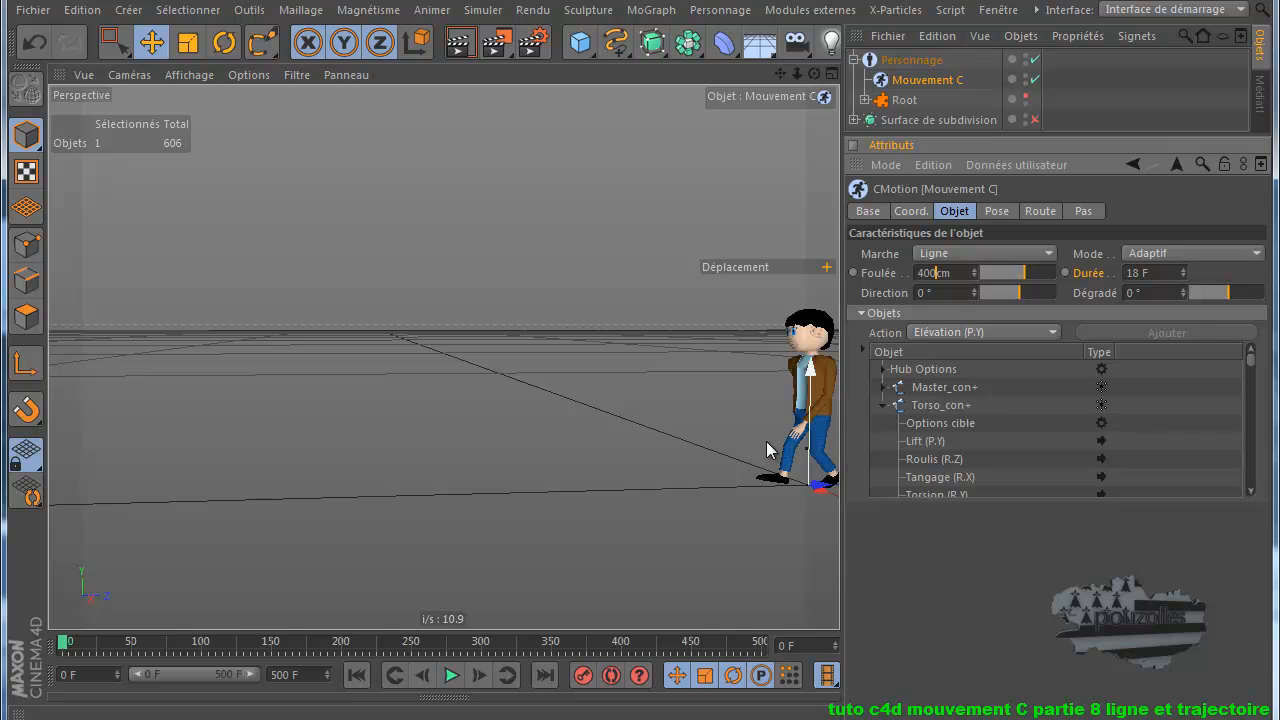
click(451, 676)
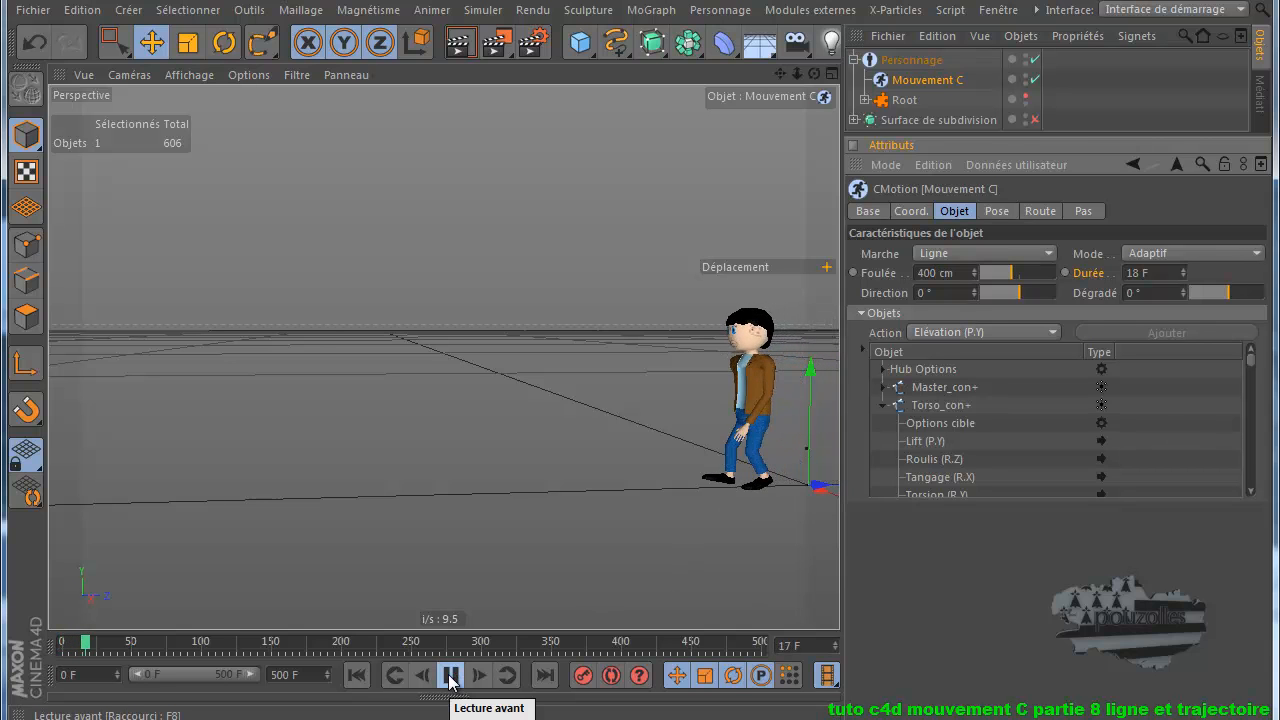
click(450, 677)
click(357, 676)
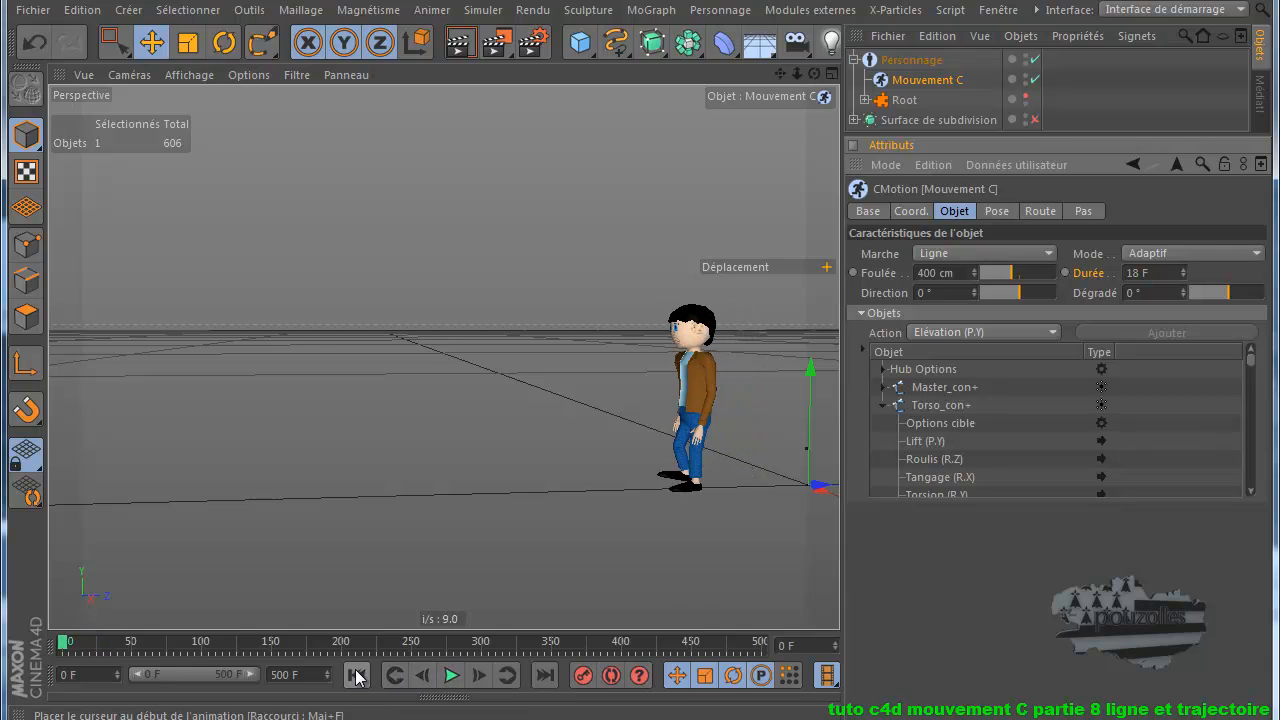
- Keyframe the walk's Foulée and Durée at frame 0, and at frame 76 with values of 600 cm and 8 F
click(853, 273)
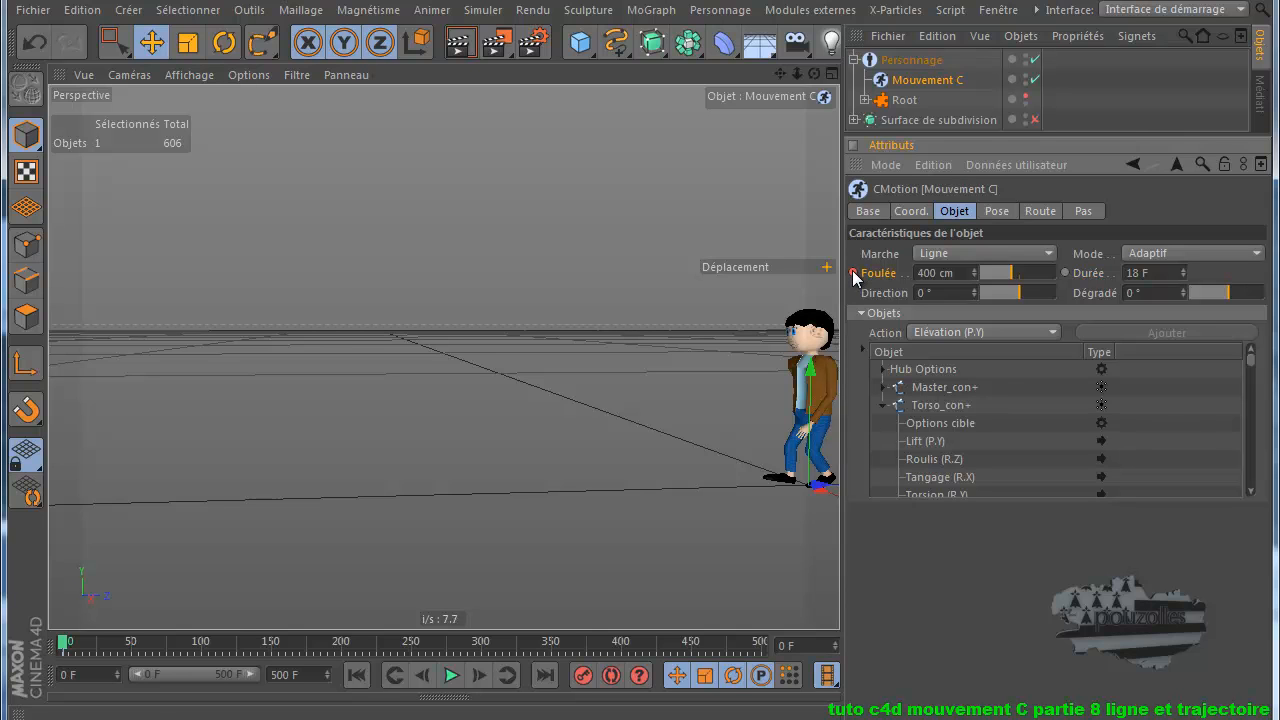
click(1065, 273)
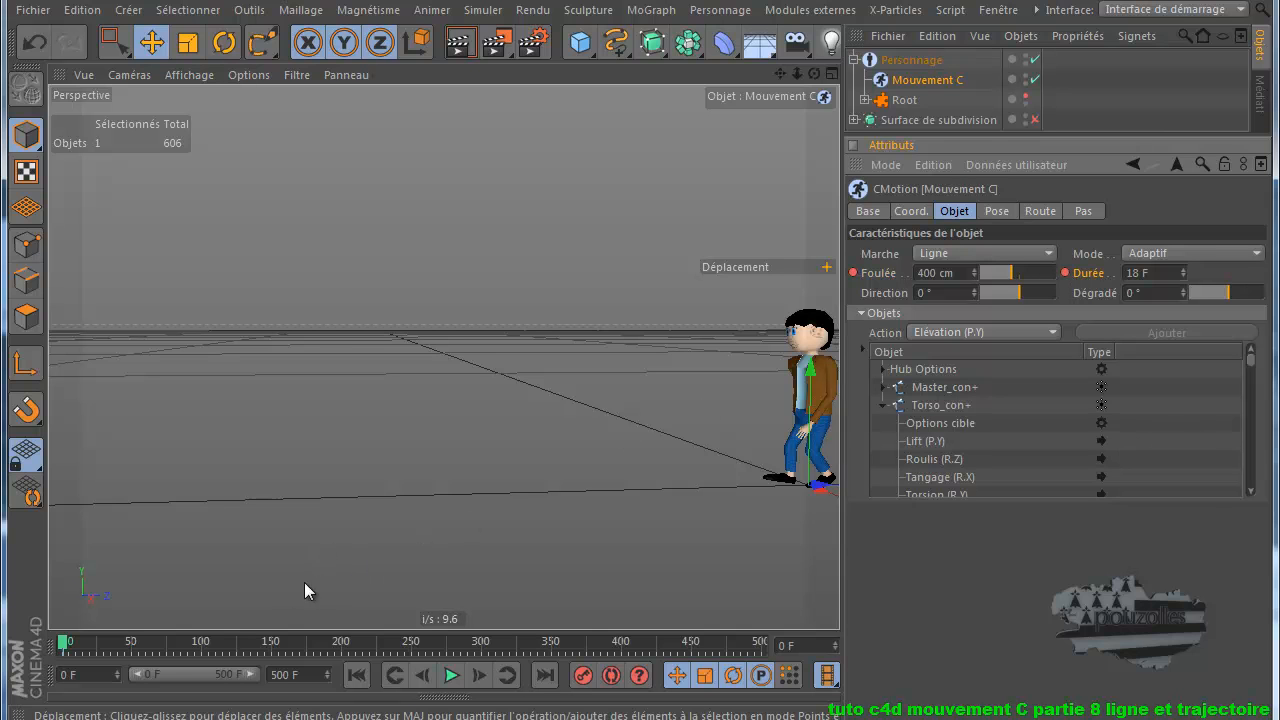
click(168, 642)
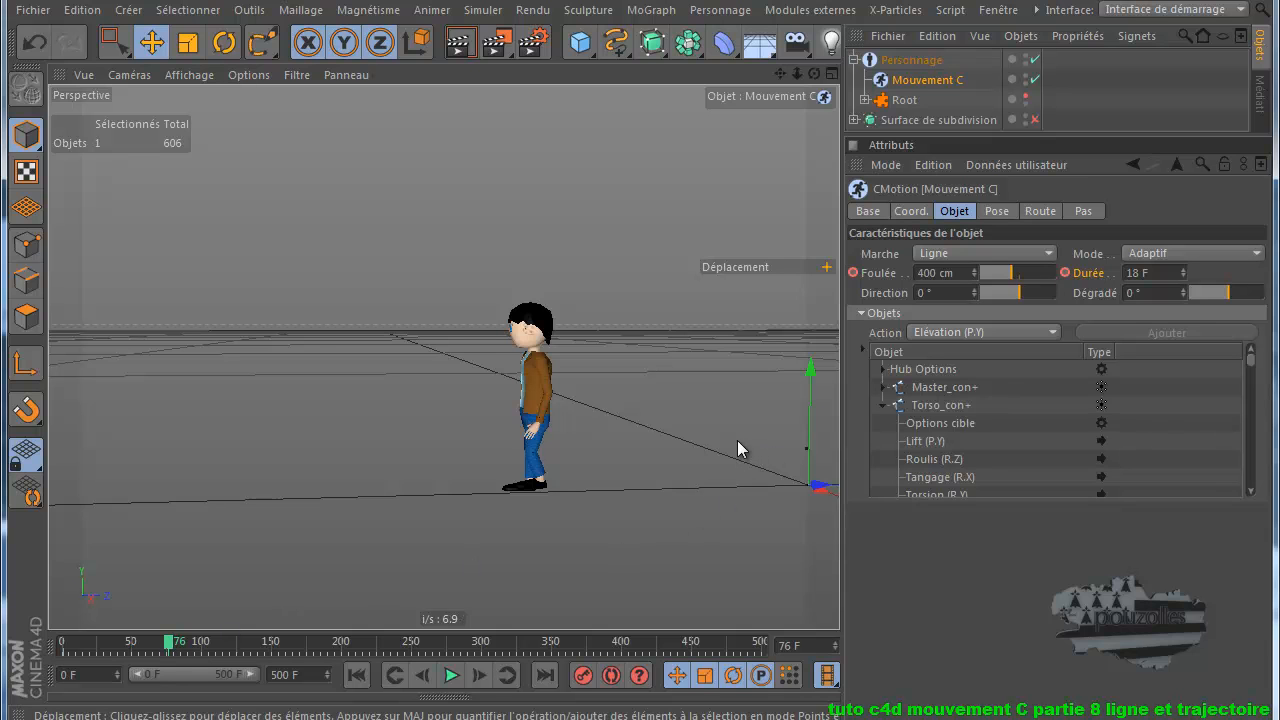
click(928, 273)
double_click(922, 272)
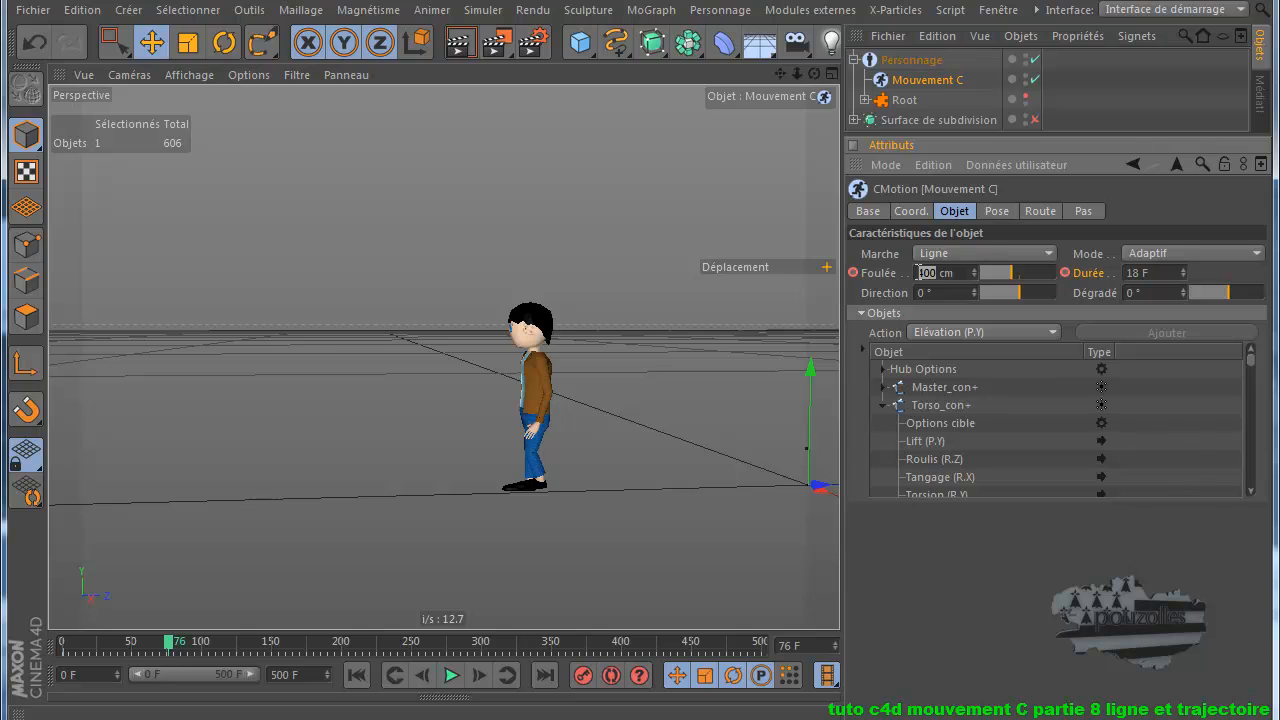
text(5)
text(00)
key(Return)
click(1139, 271)
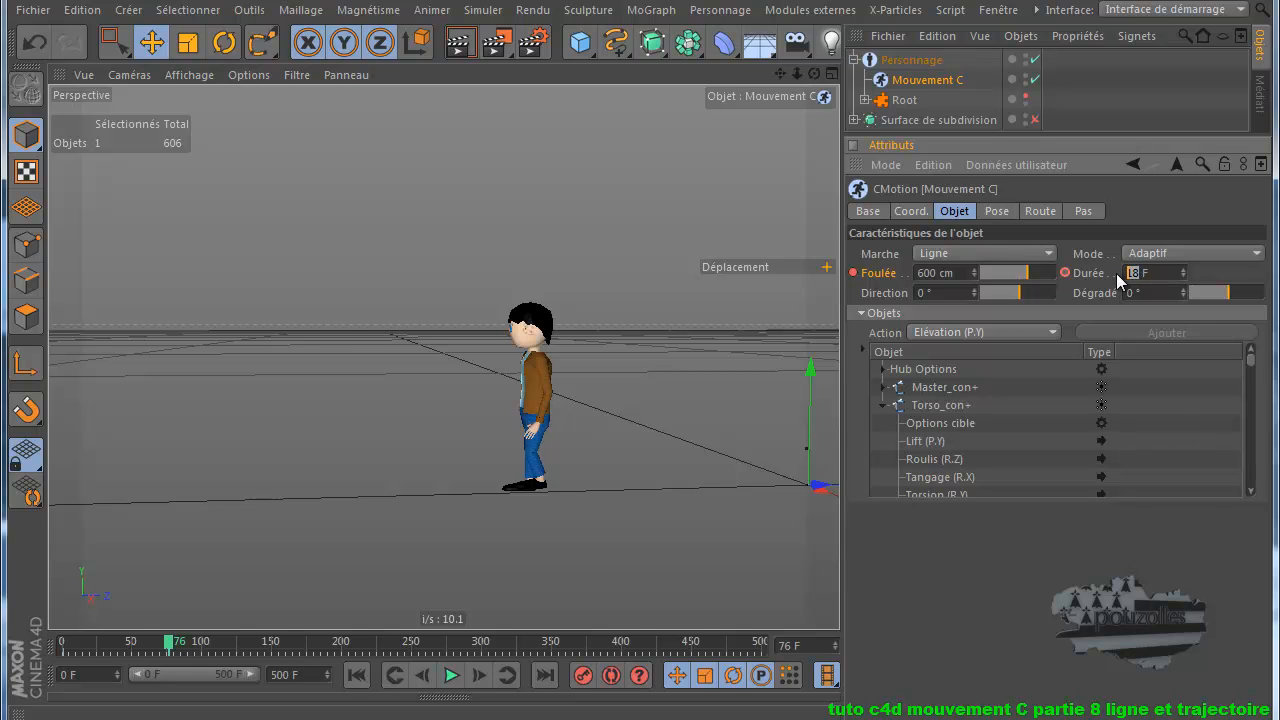
text(8)
click(1065, 272)
- Preview the walk with its animated stride and duration, then rewind and replay its beginning
click(356, 676)
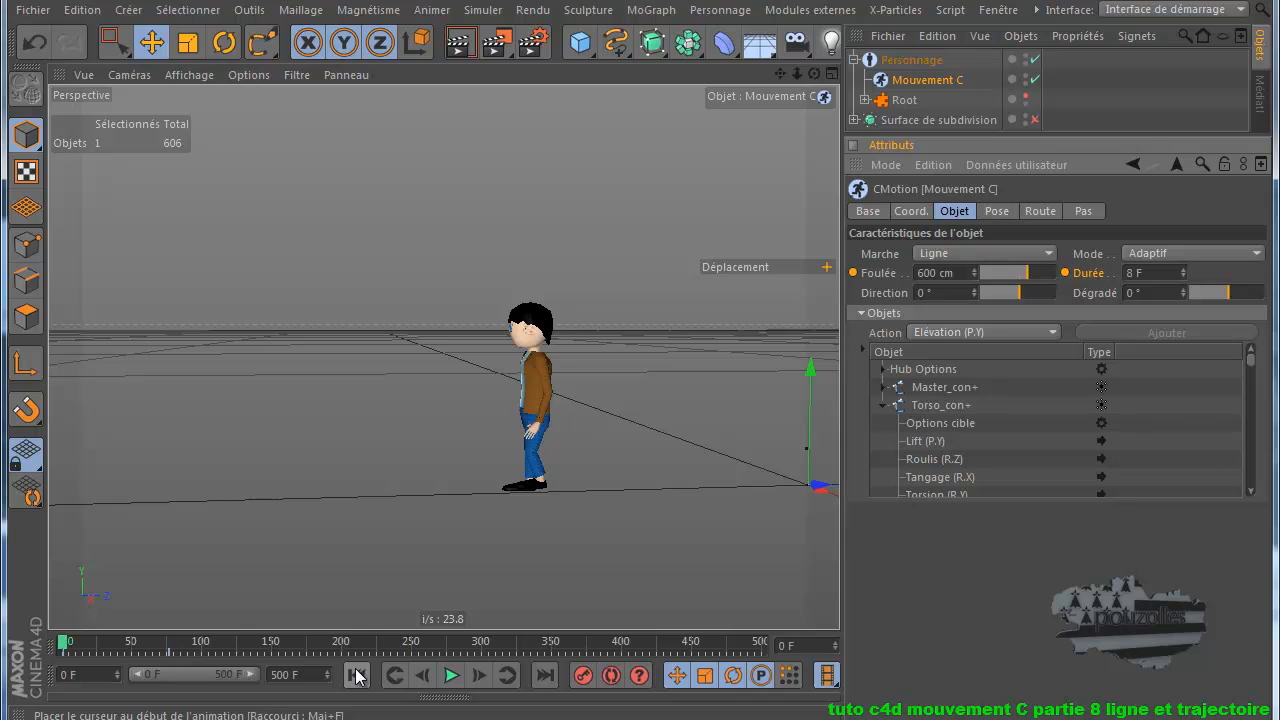
click(450, 676)
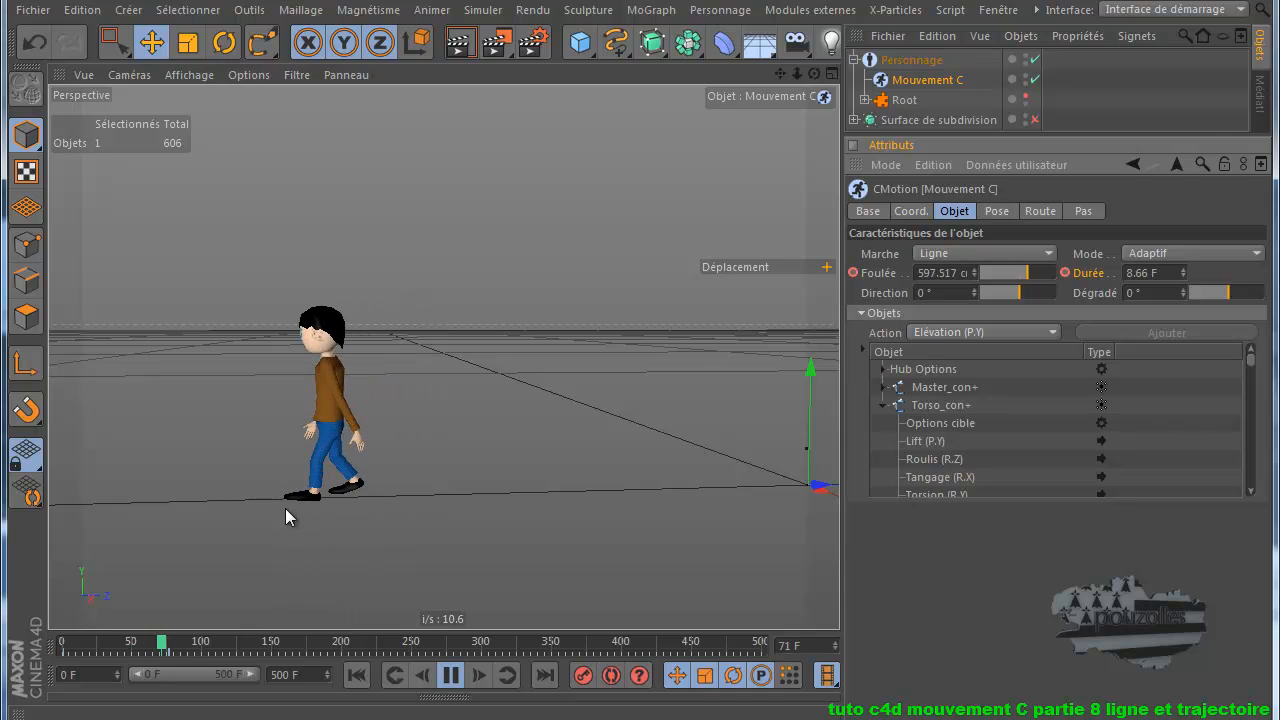
click(368, 564)
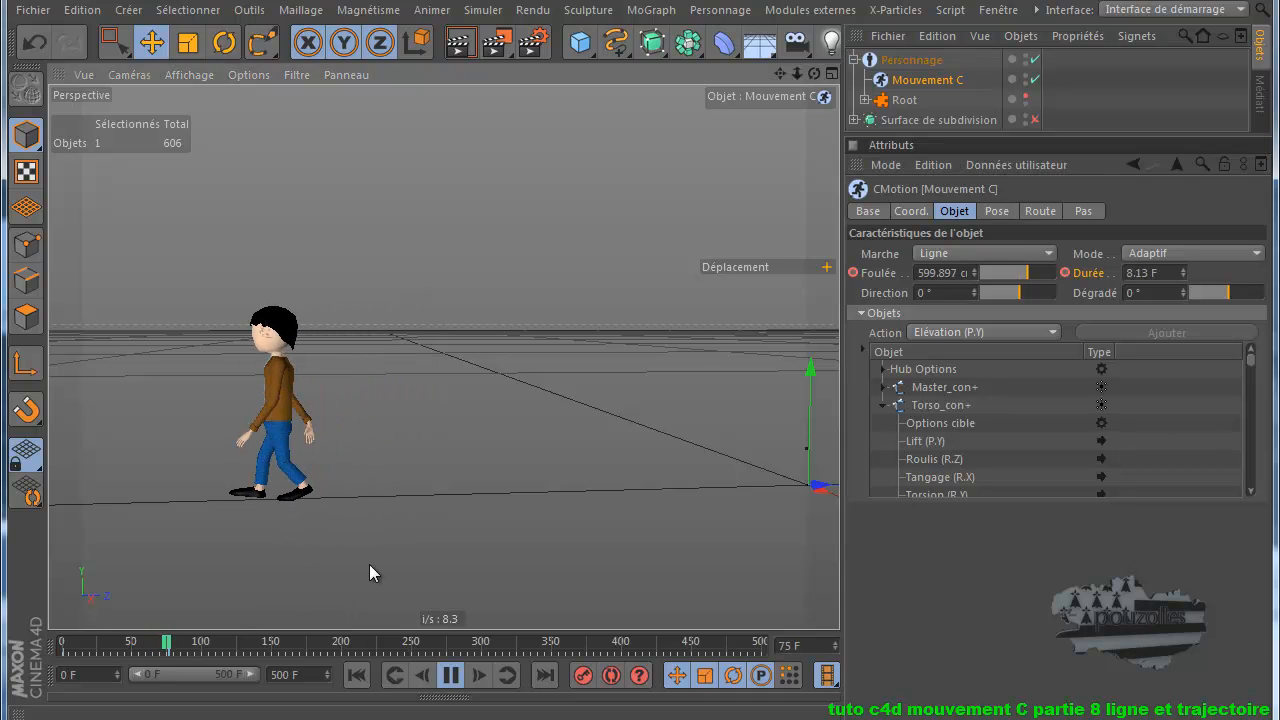
click(356, 675)
click(451, 675)
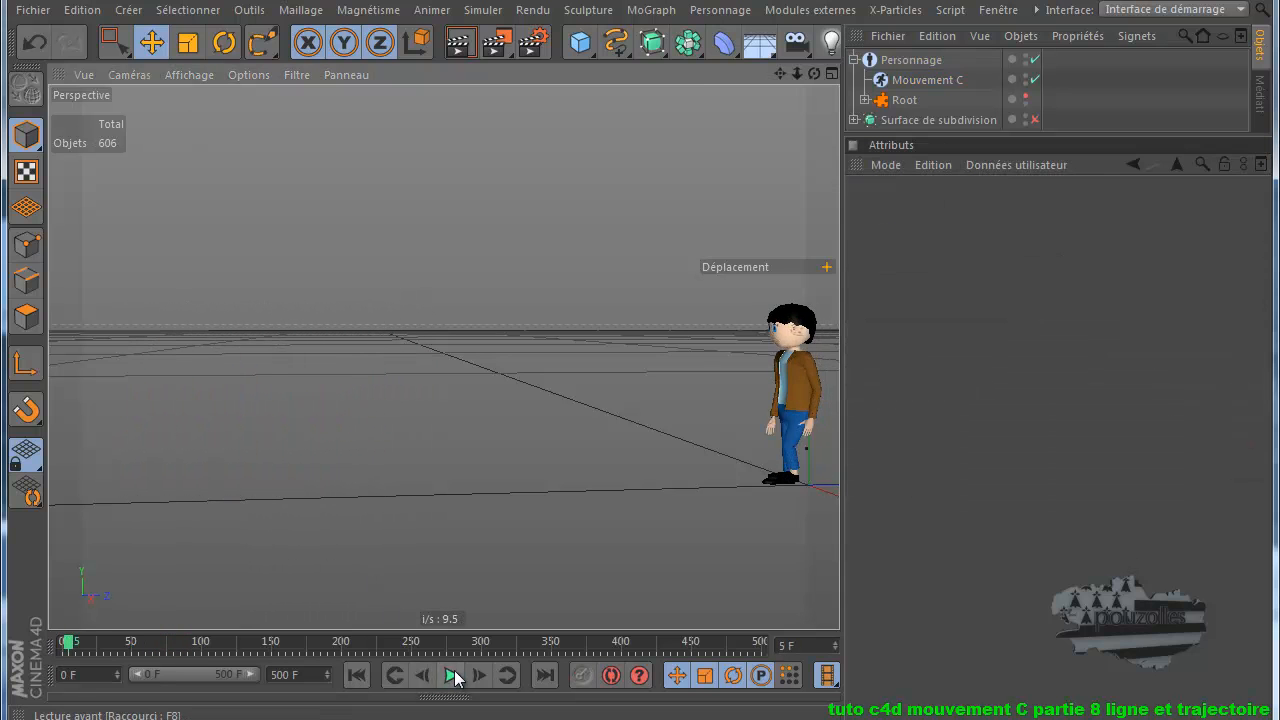
- Delete the animation tracks of the Foulée and Durée parameters on the Mouvement C object
click(927, 79)
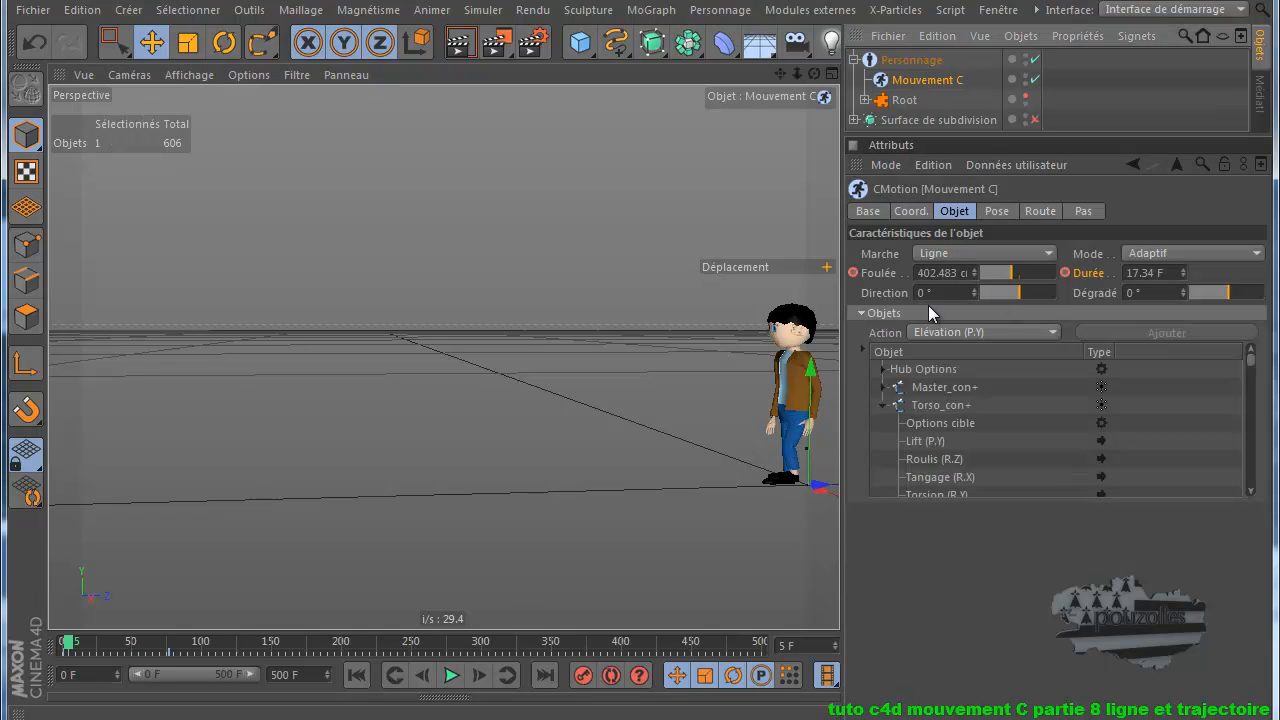
right_click(888, 276)
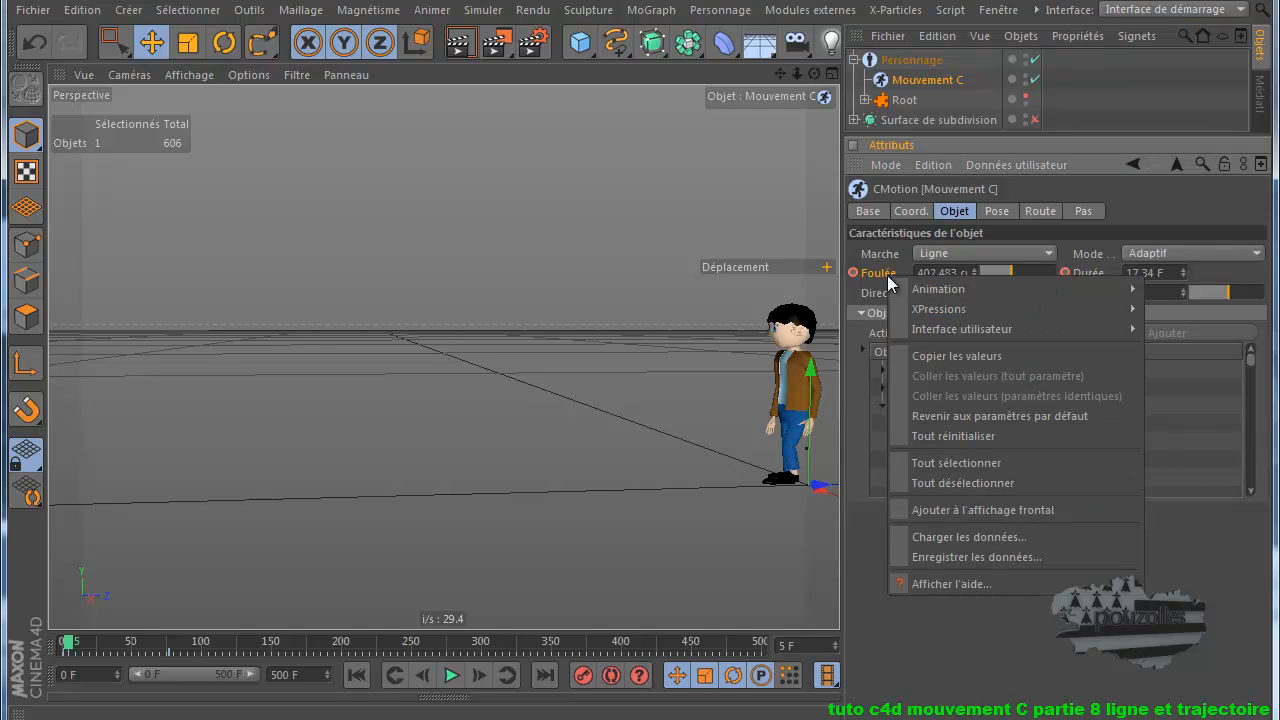
mouse_move(927, 289)
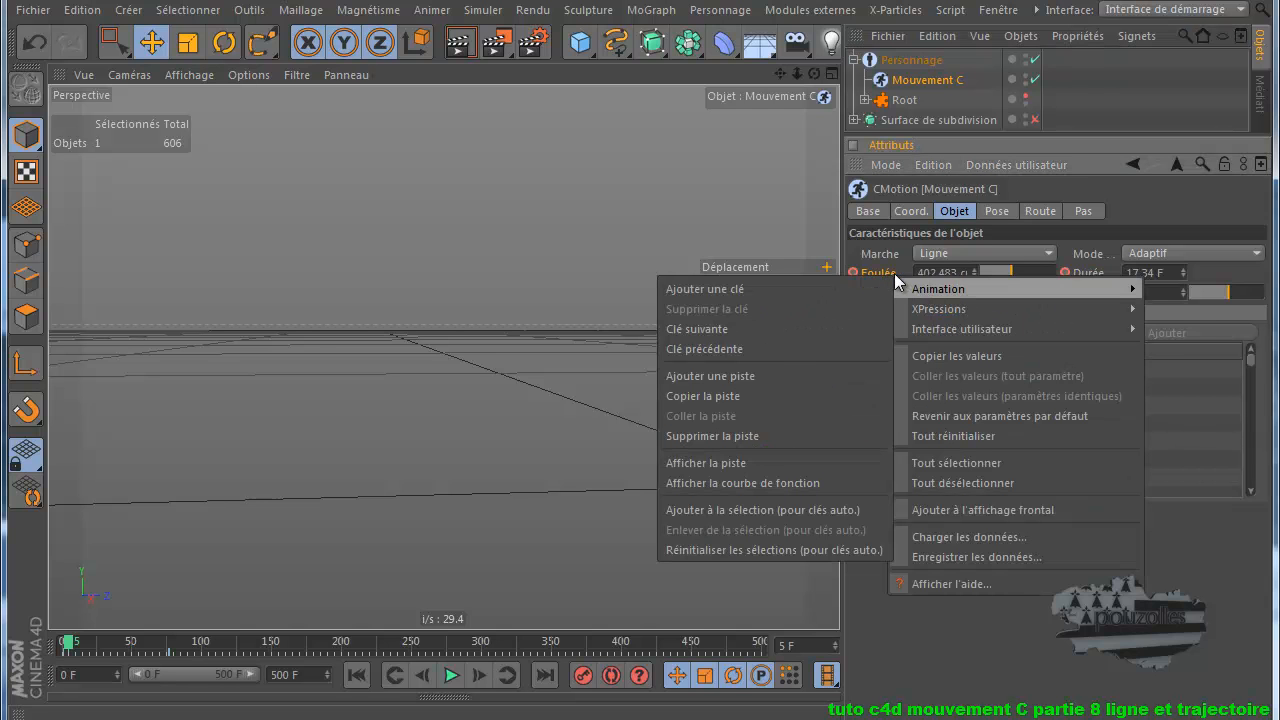
click(882, 273)
right_click(879, 270)
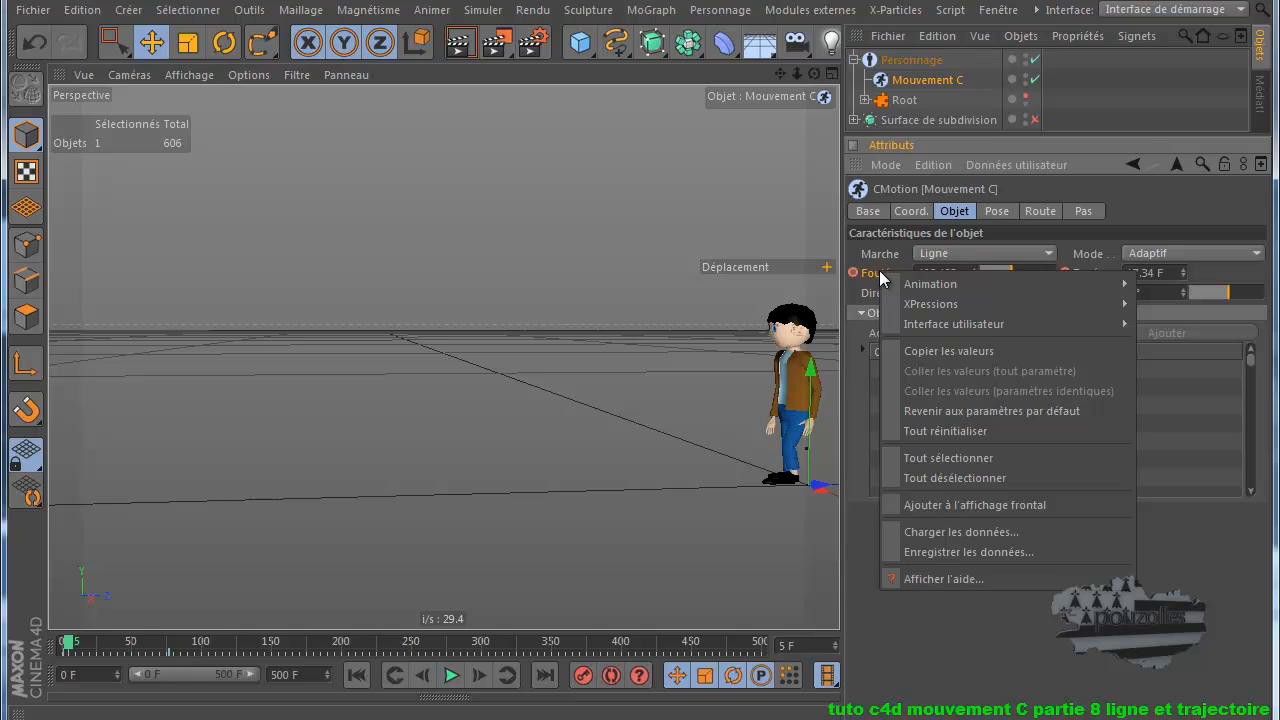
mouse_move(907, 283)
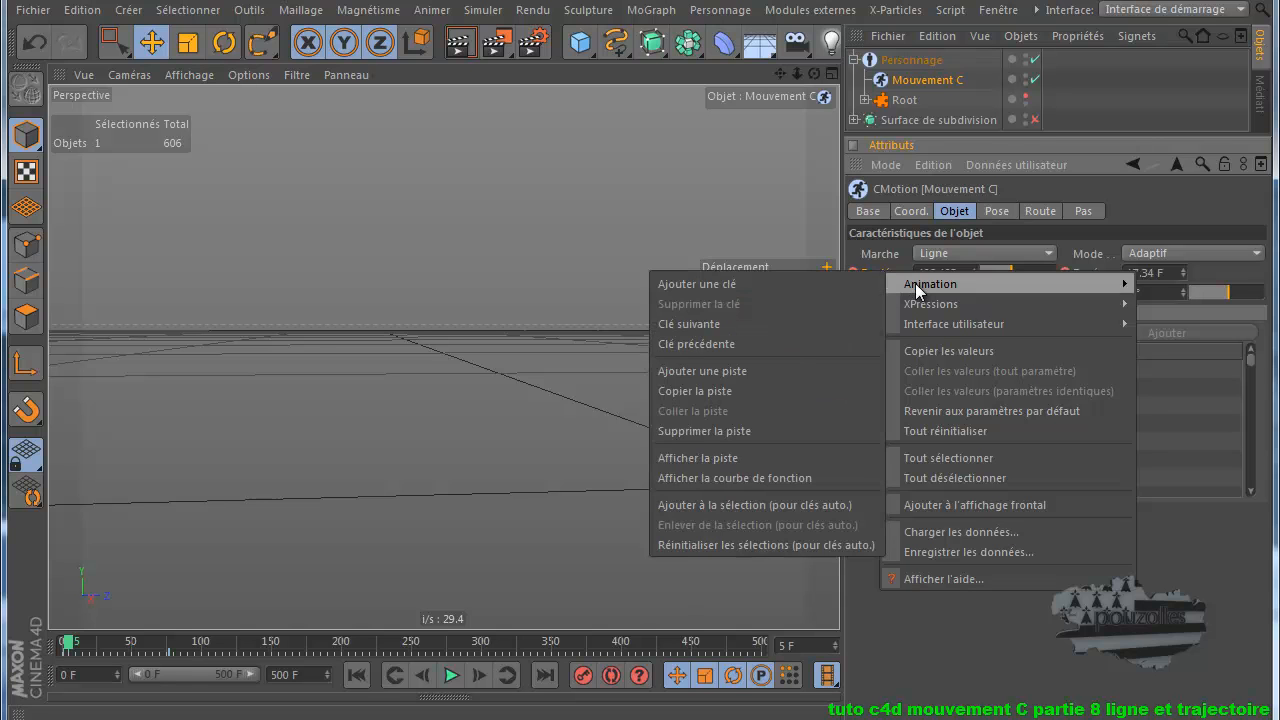
click(729, 428)
right_click(1095, 275)
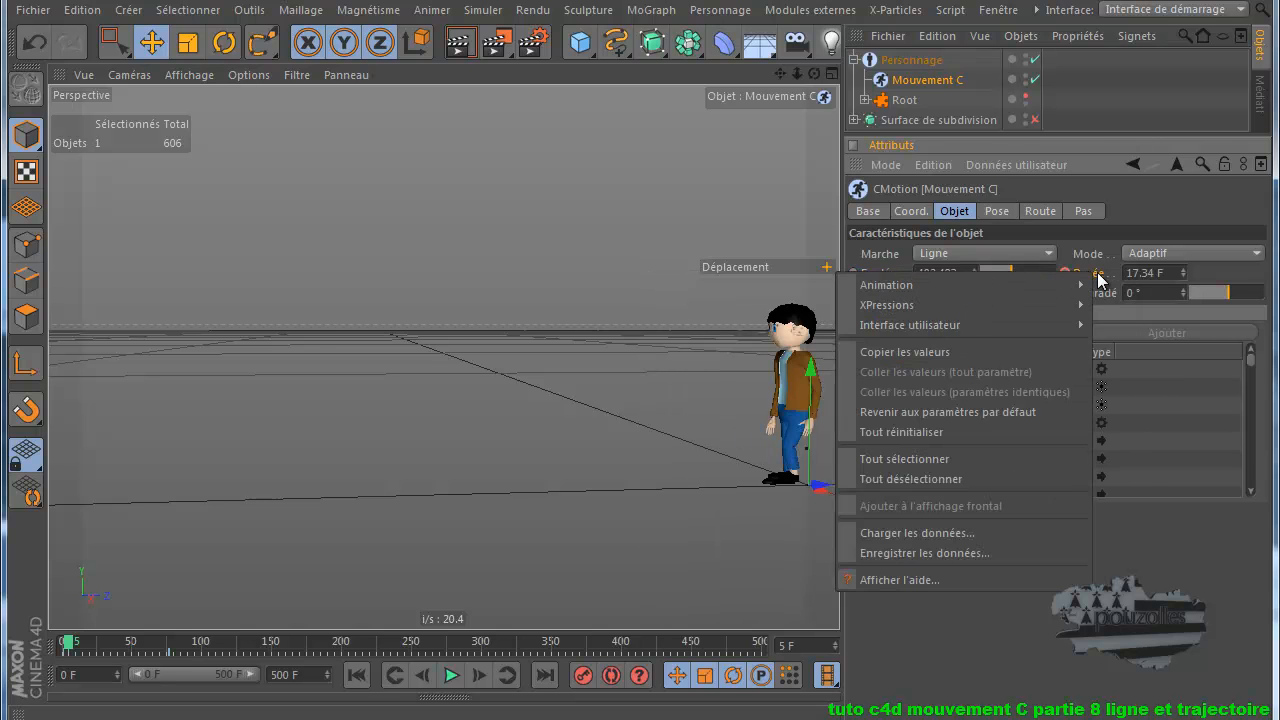
mouse_move(1050, 284)
click(665, 429)
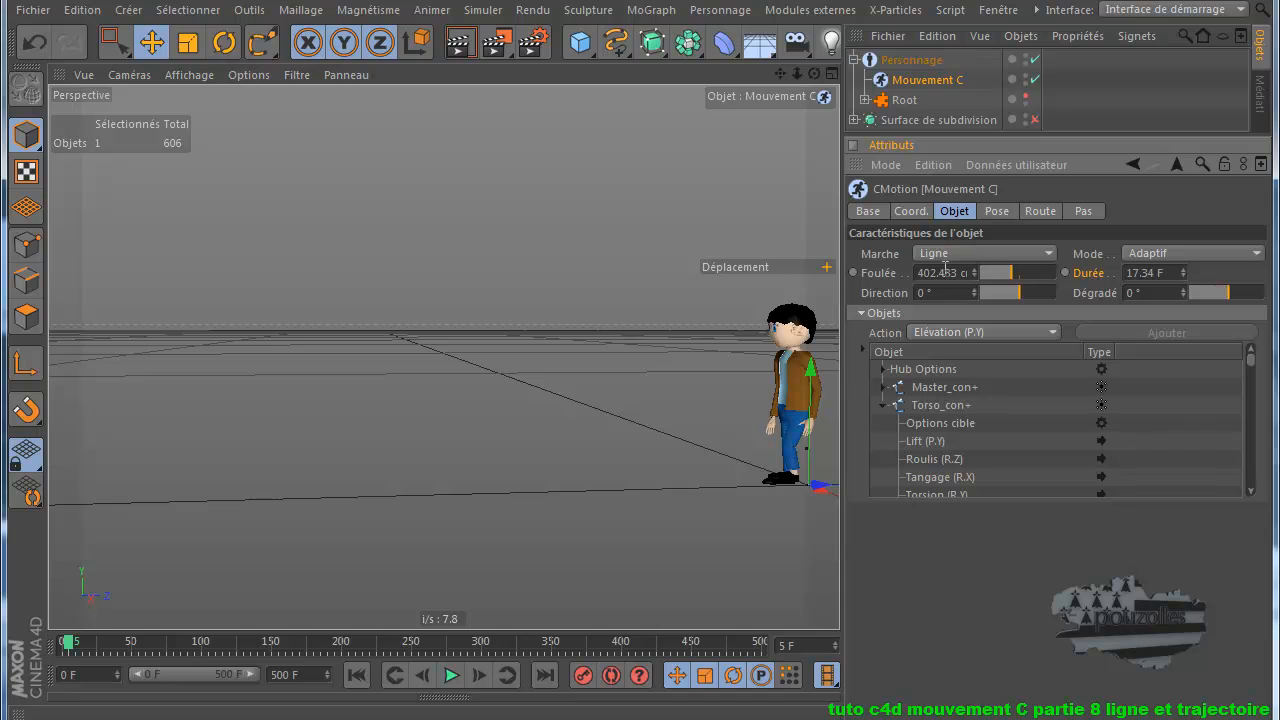
- Set the walk's Foulée to 564 cm at the first frame, preview the walk, and rewind
click(943, 272)
click(356, 676)
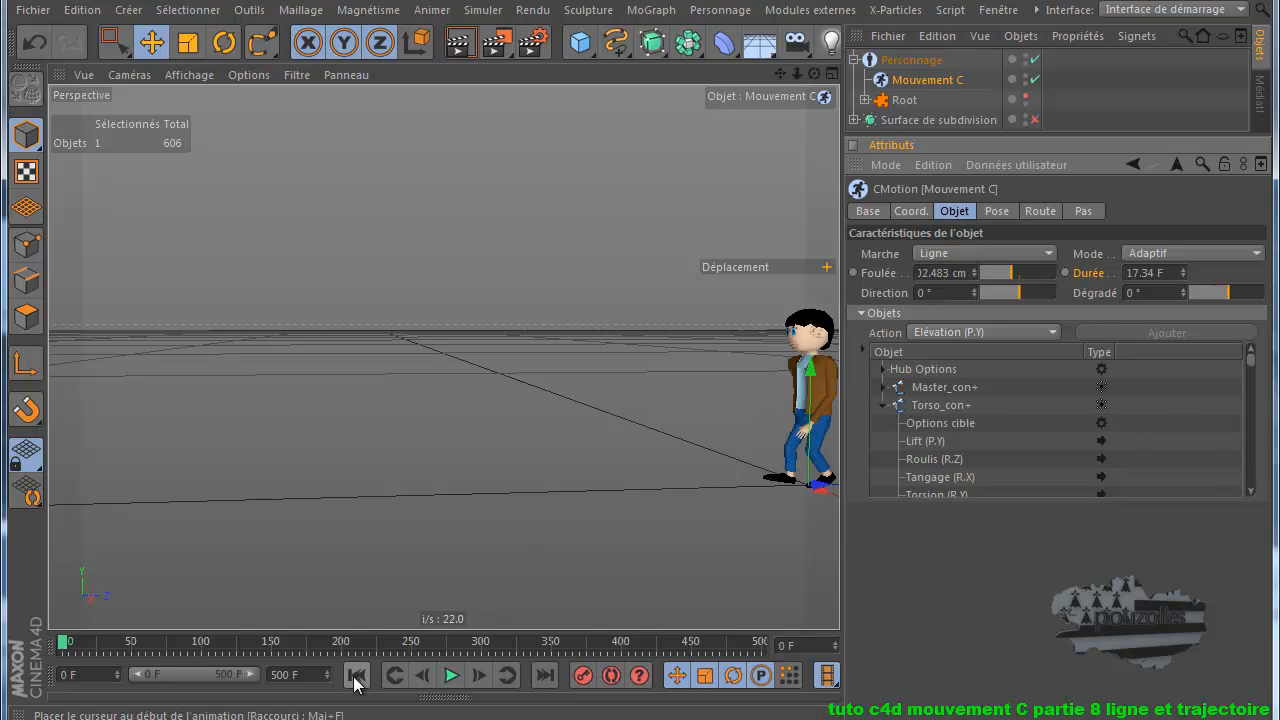
click(950, 272)
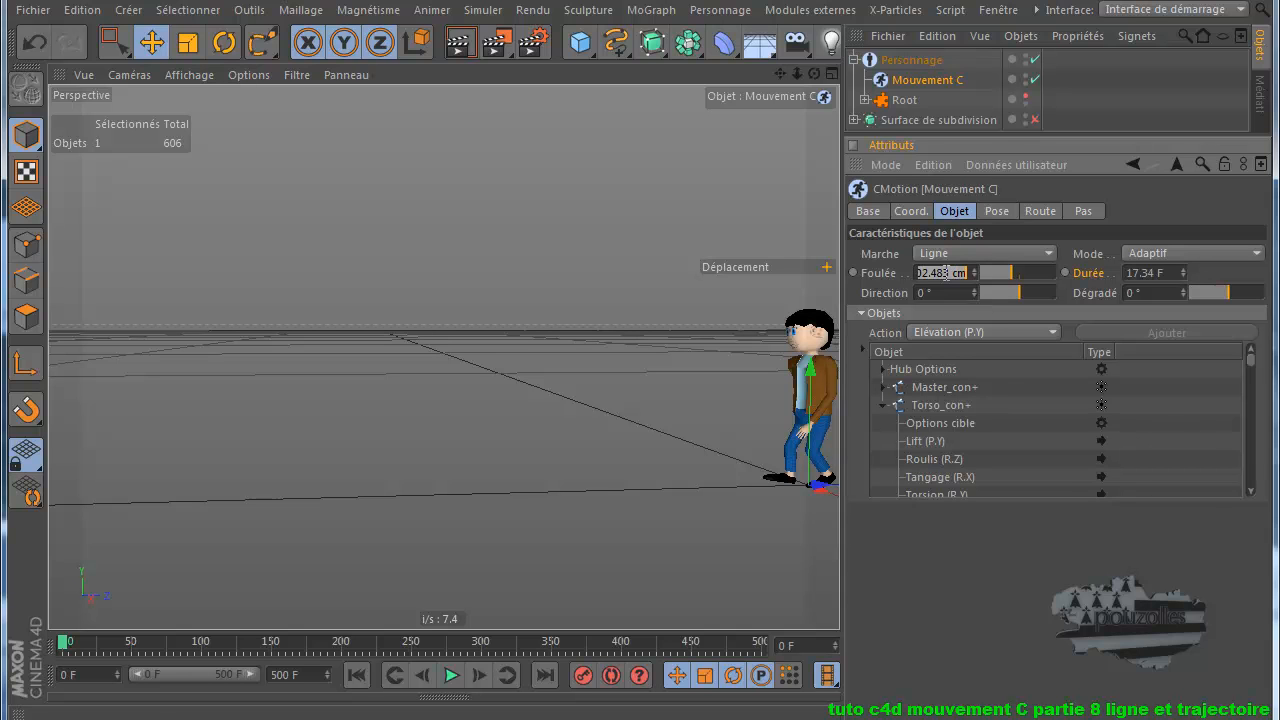
text(564)
key(Return)
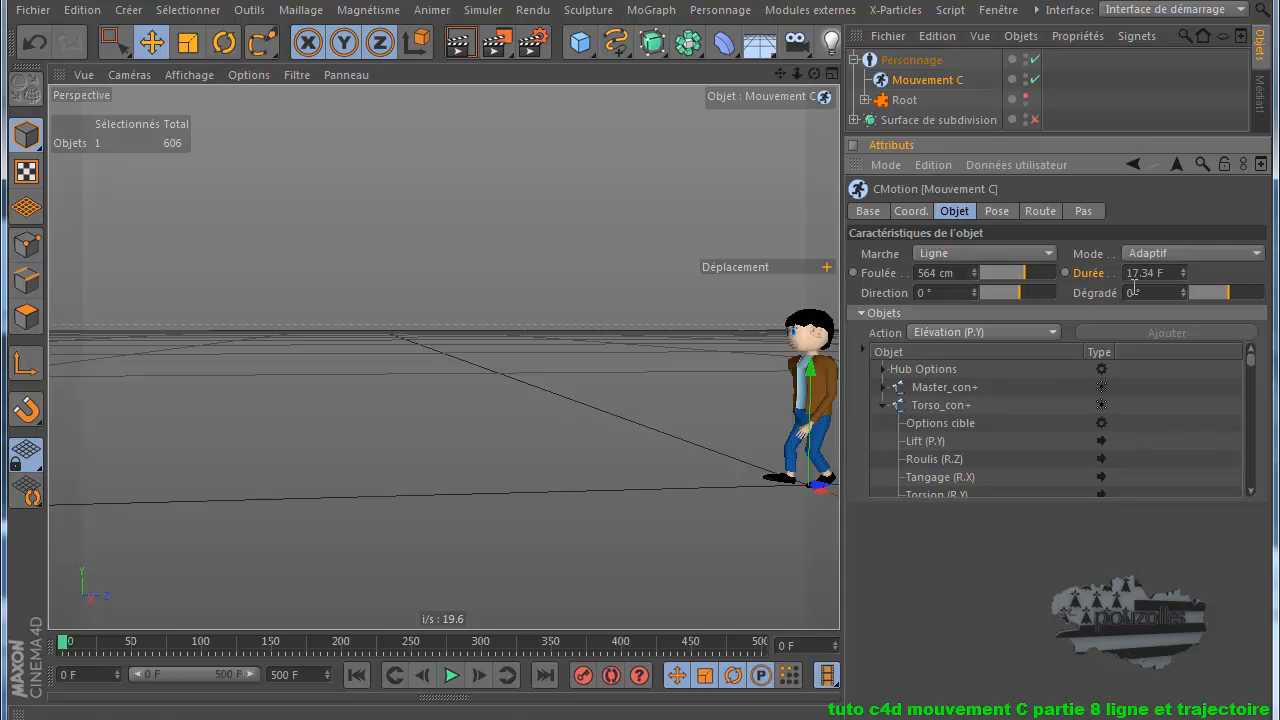
click(452, 676)
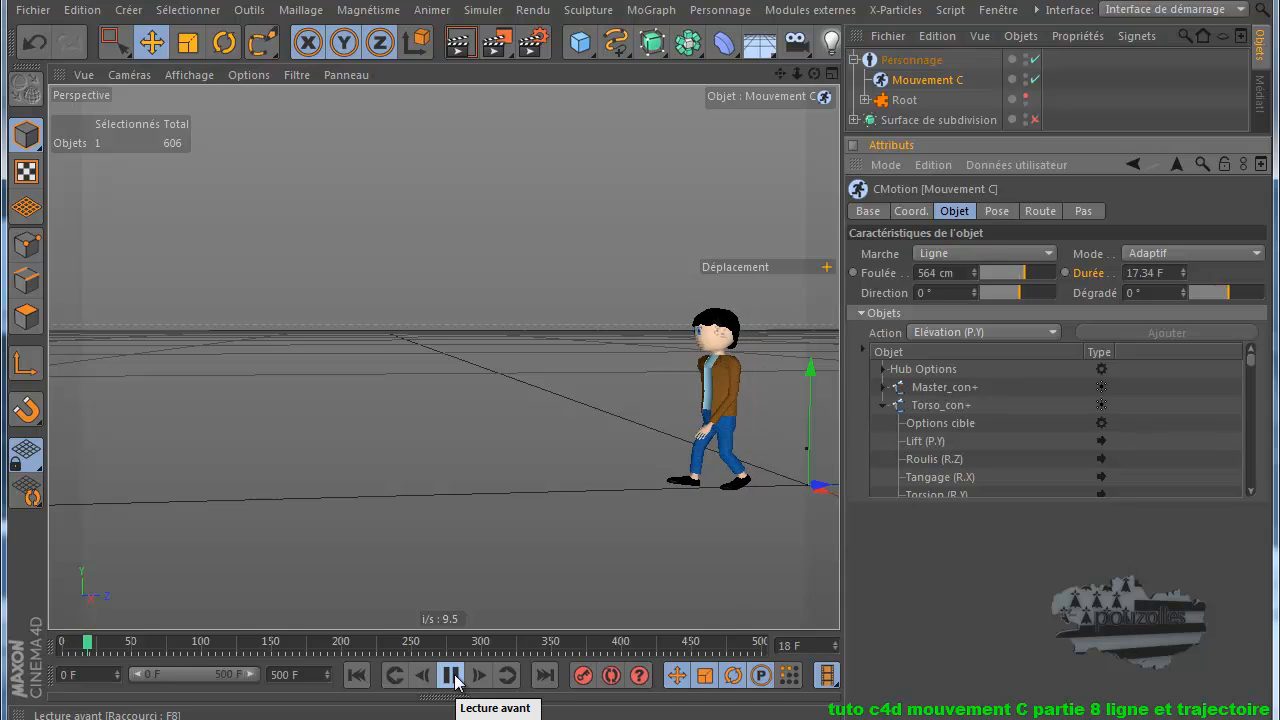
click(452, 676)
click(356, 675)
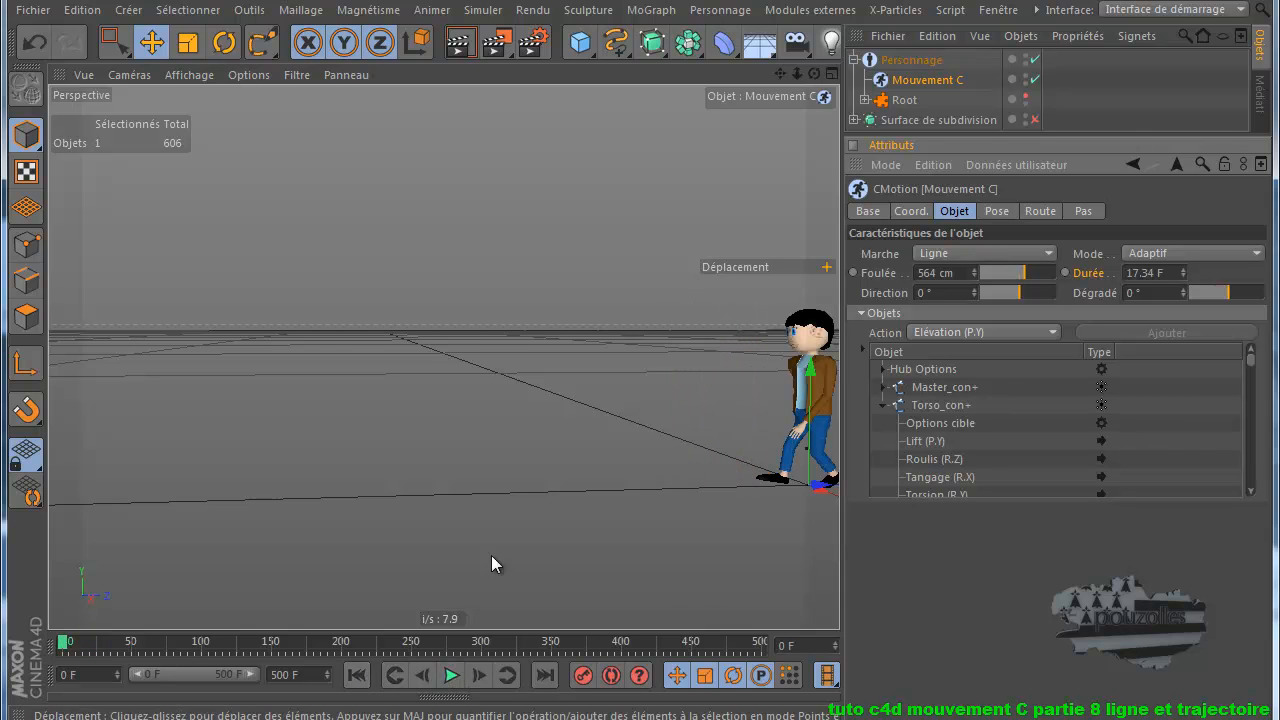
- Set the Marche type to Trajectoire and show the four-view layout
click(940, 256)
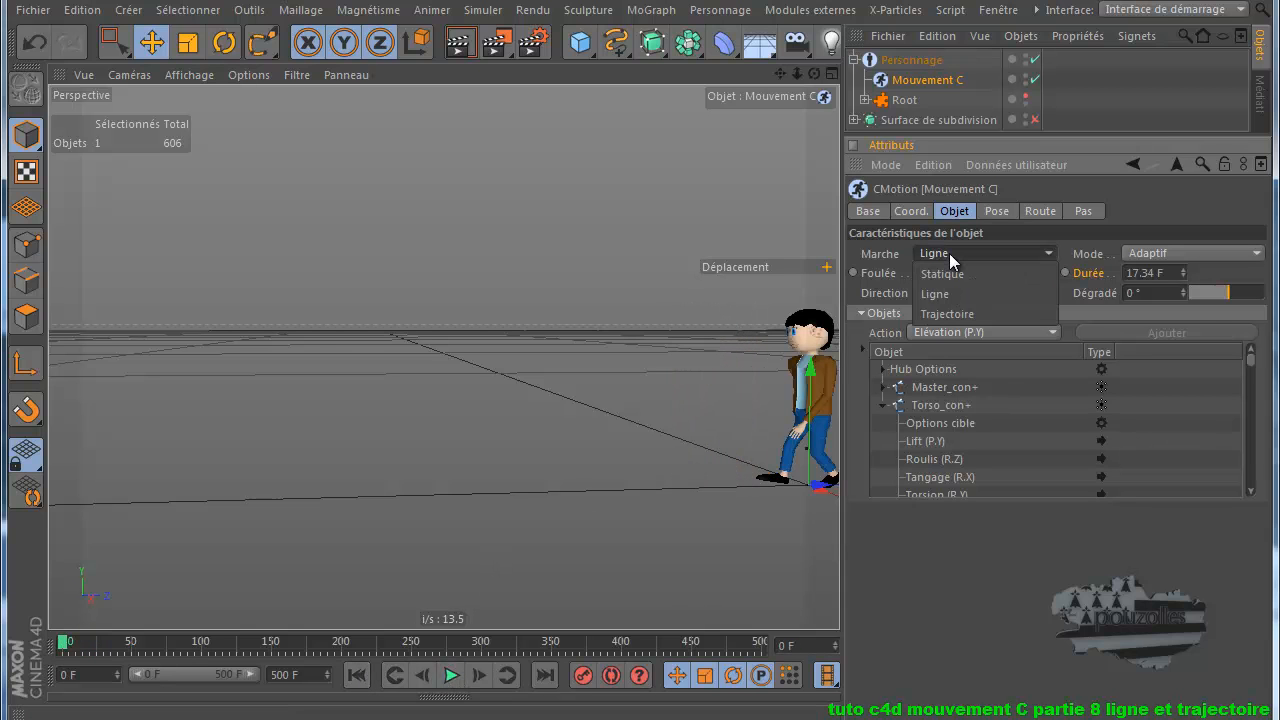
click(949, 313)
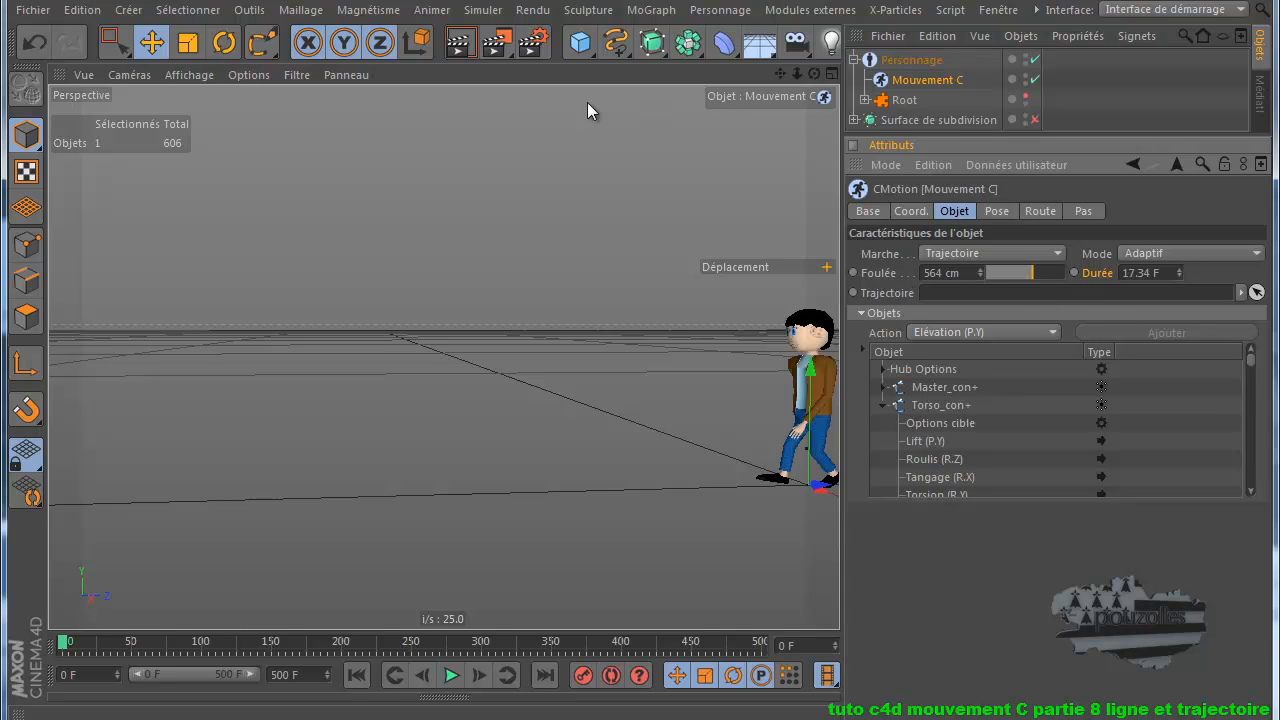
middle_click(507, 285)
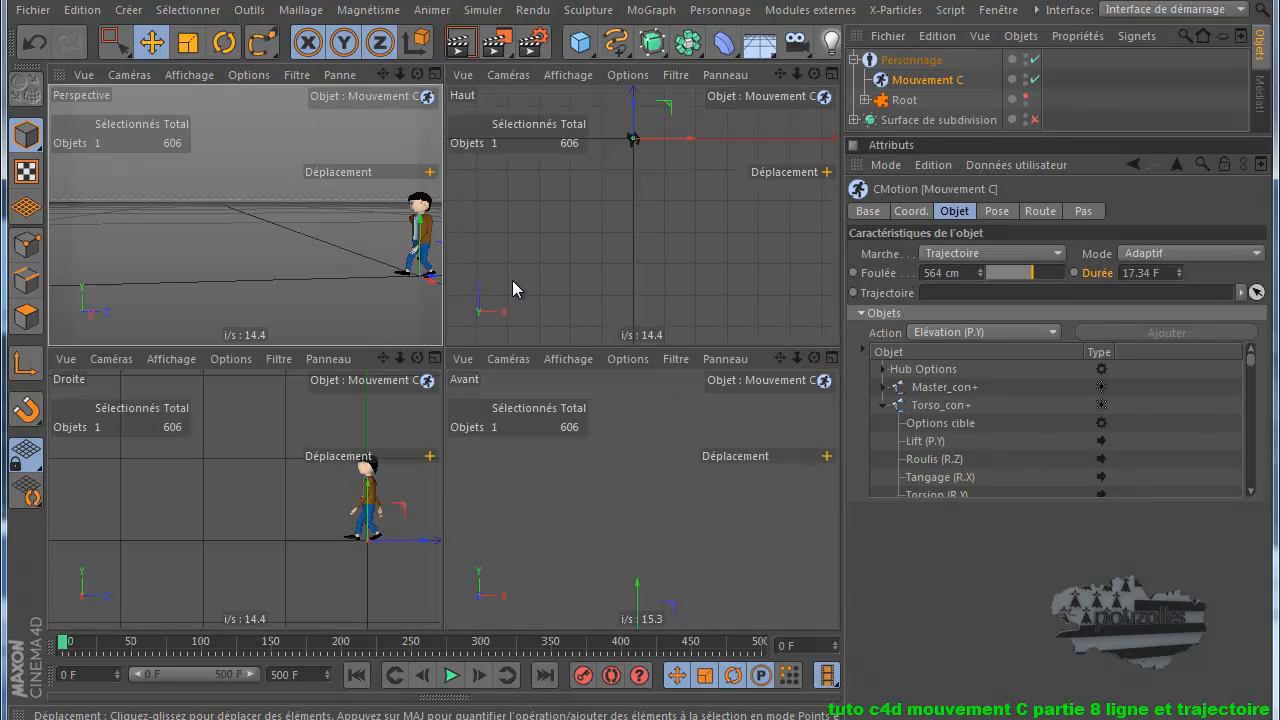
- Start a cubic spline in the maximized top view, placing its first point on the horizontal axis beside the character
middle_click(512, 280)
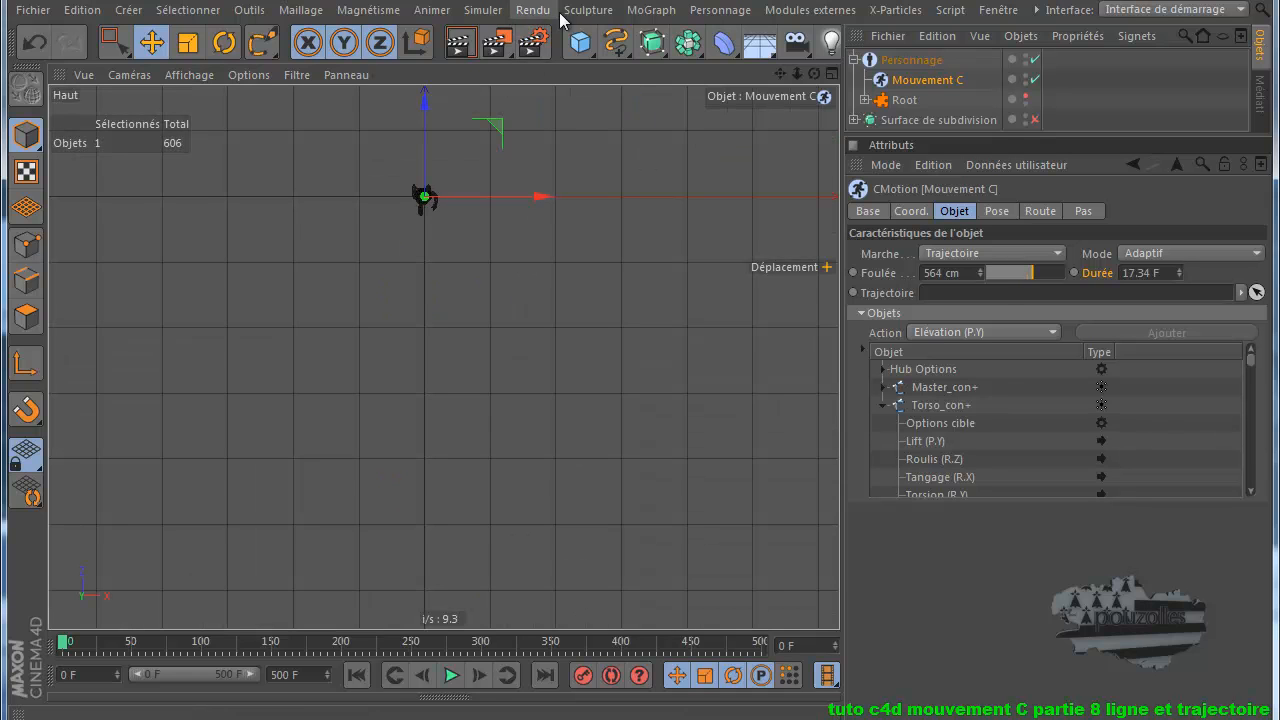
click(615, 42)
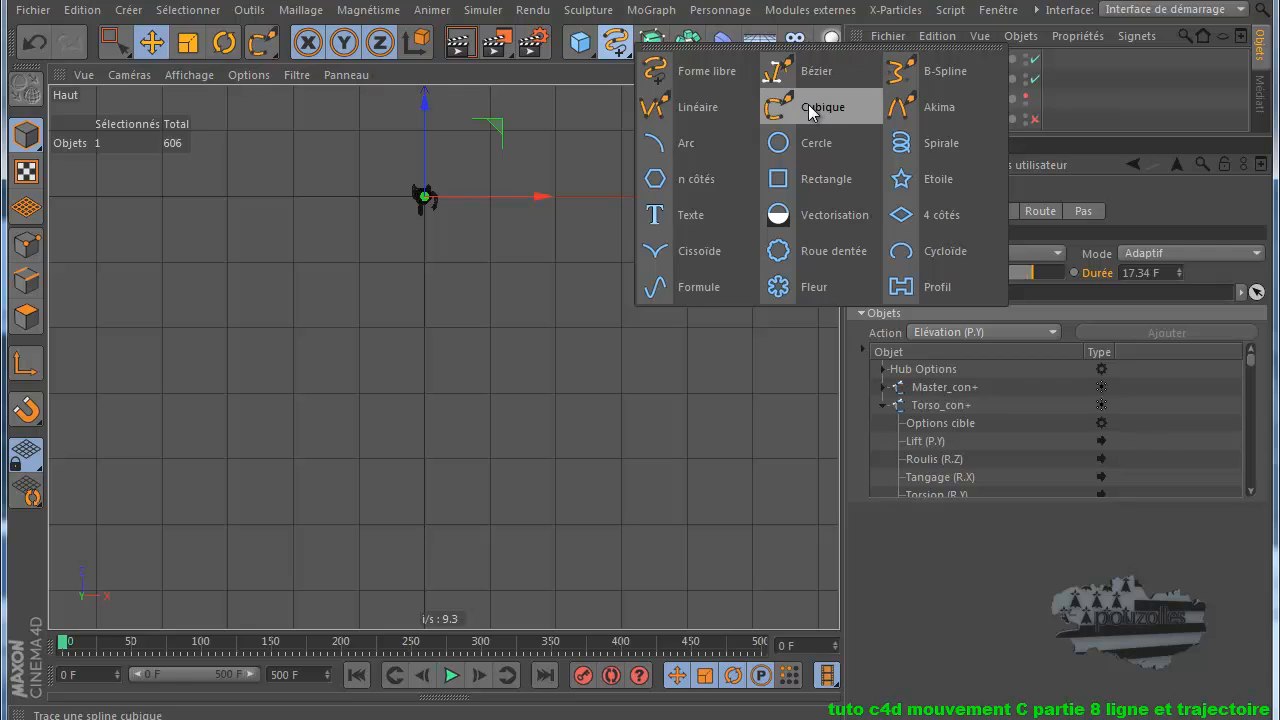
click(834, 106)
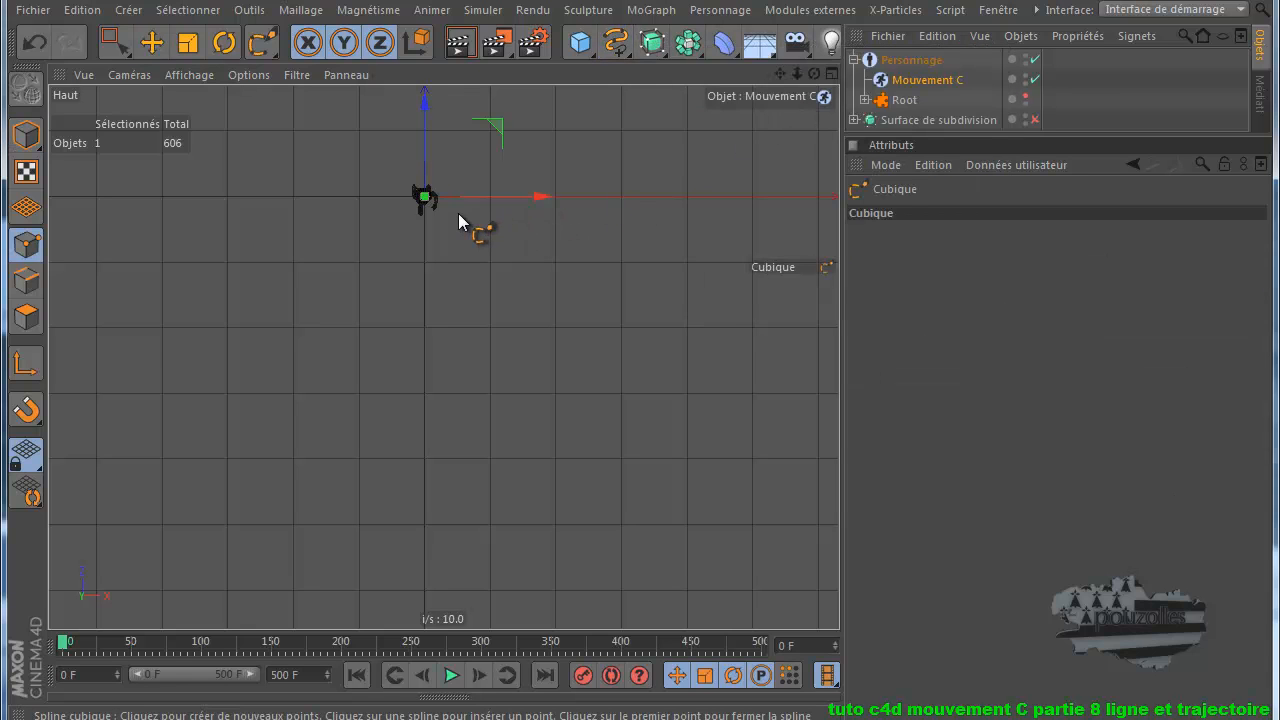
click(359, 194)
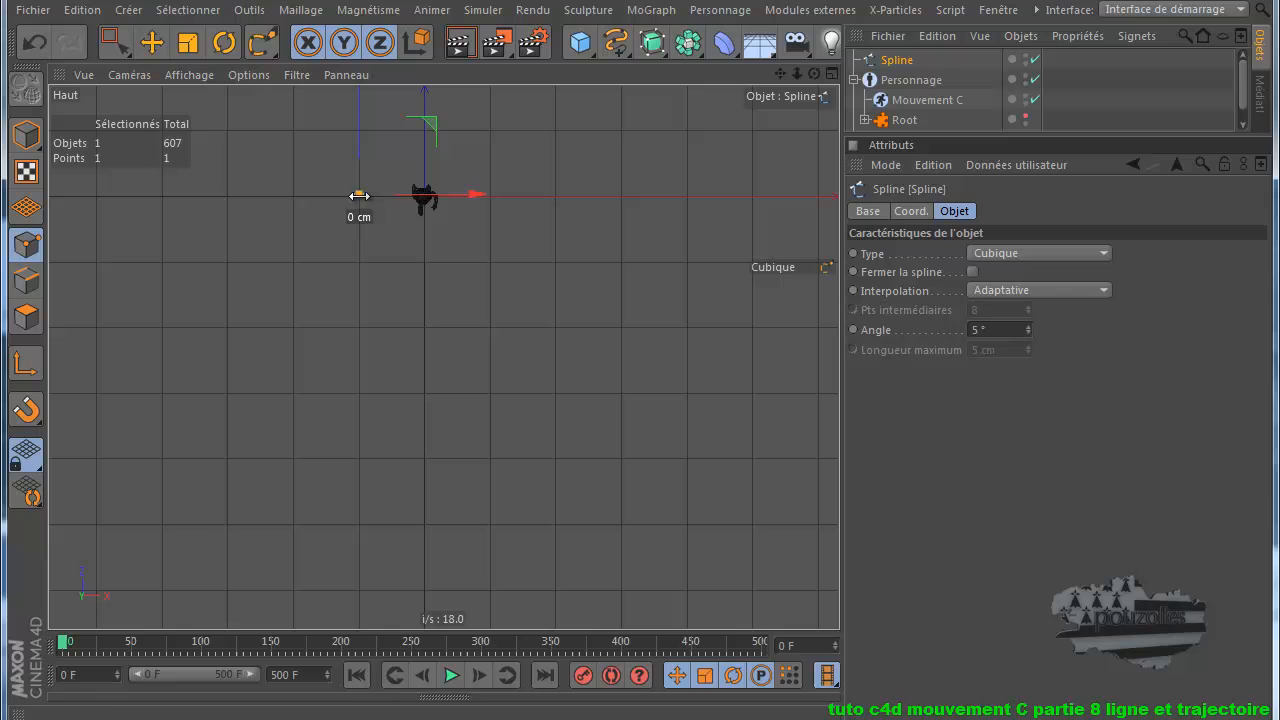
click(427, 334)
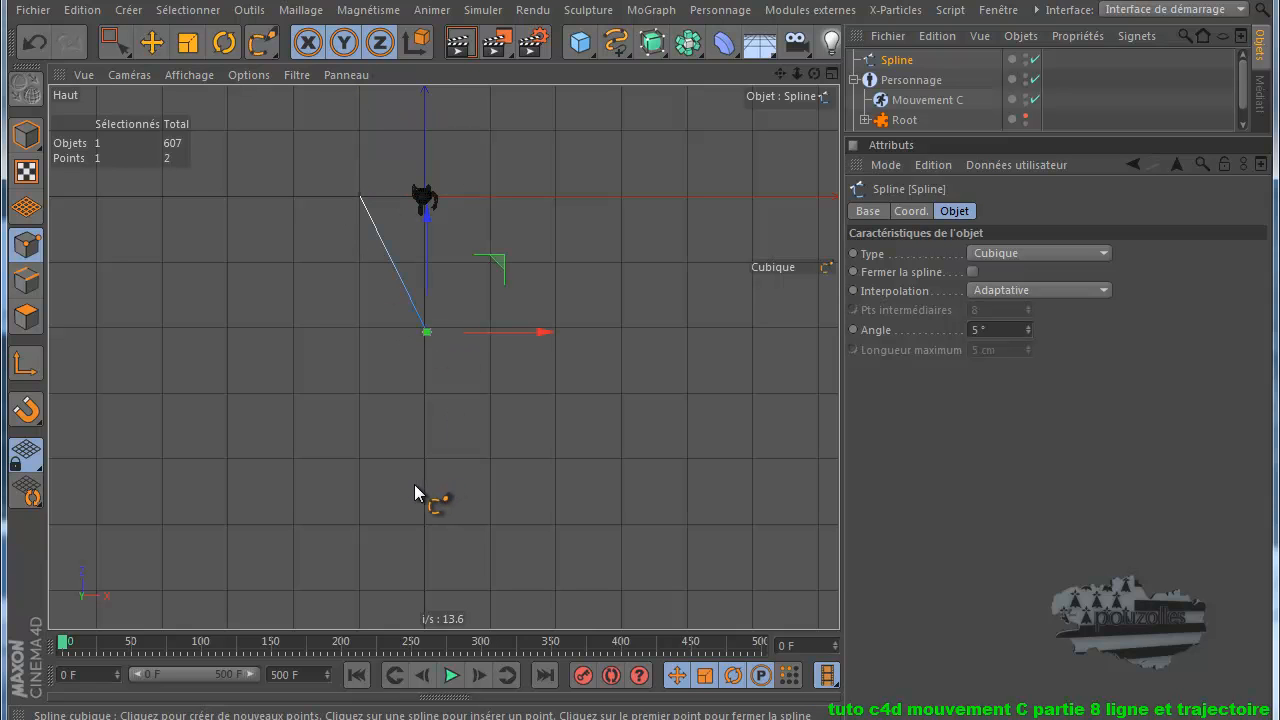
click(380, 478)
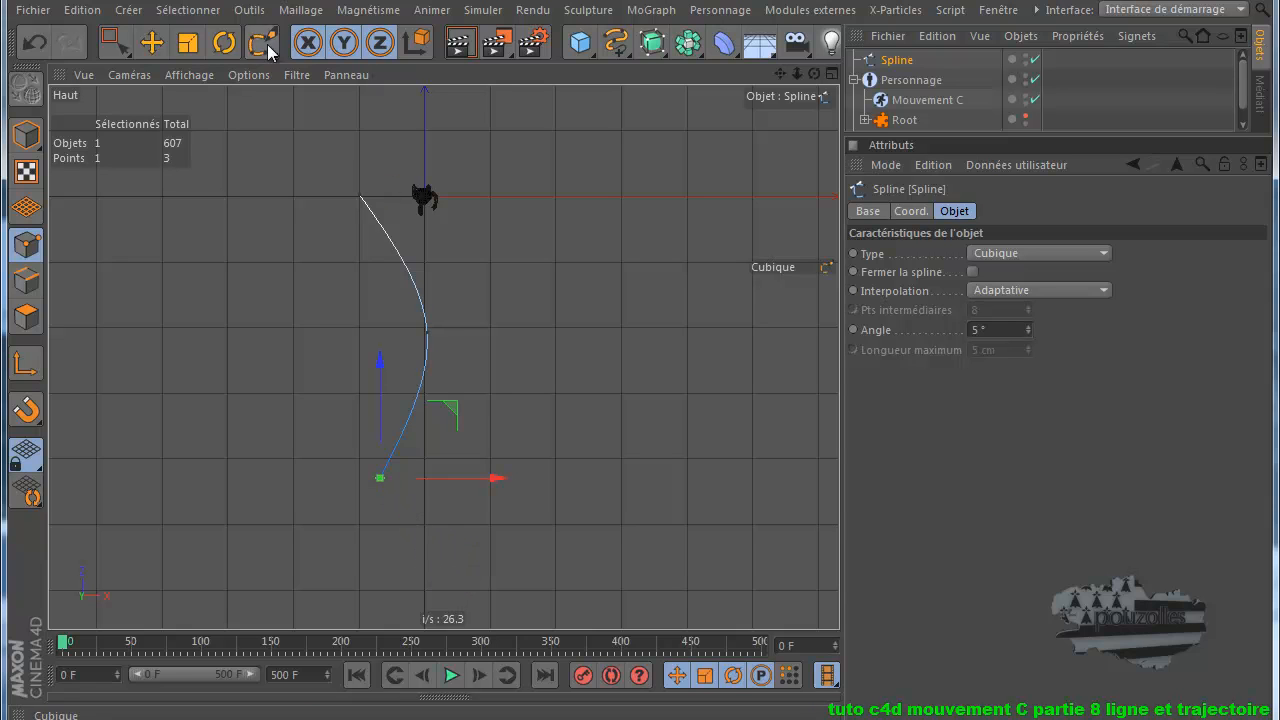
click(34, 44)
click(34, 44)
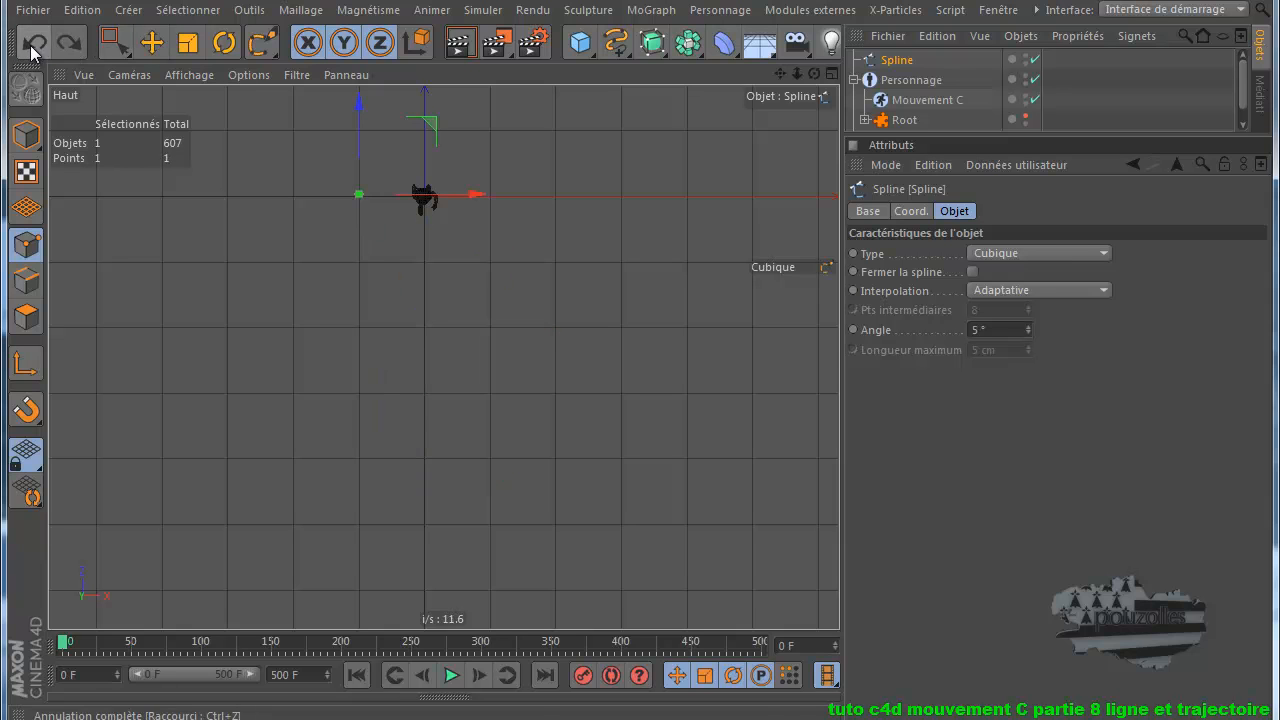
- Add four more points to form a winding spline that curves back past the character, and return to moving whole objects
click(378, 248)
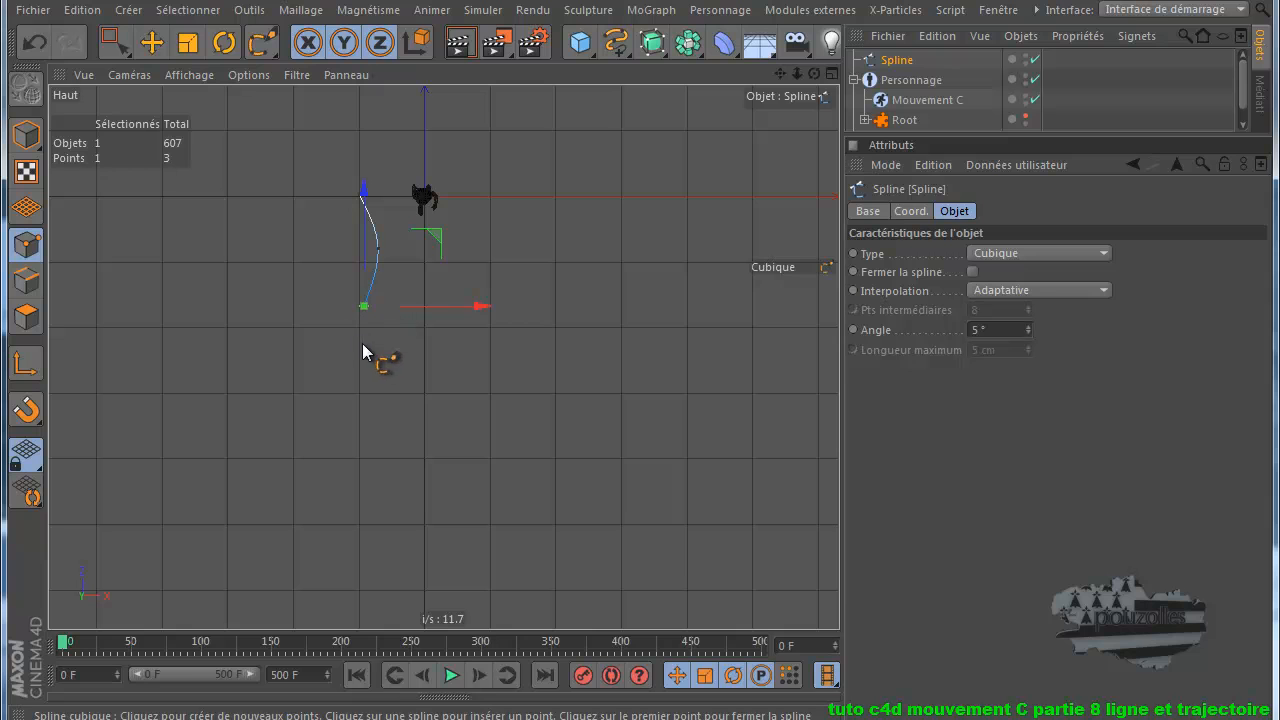
click(389, 362)
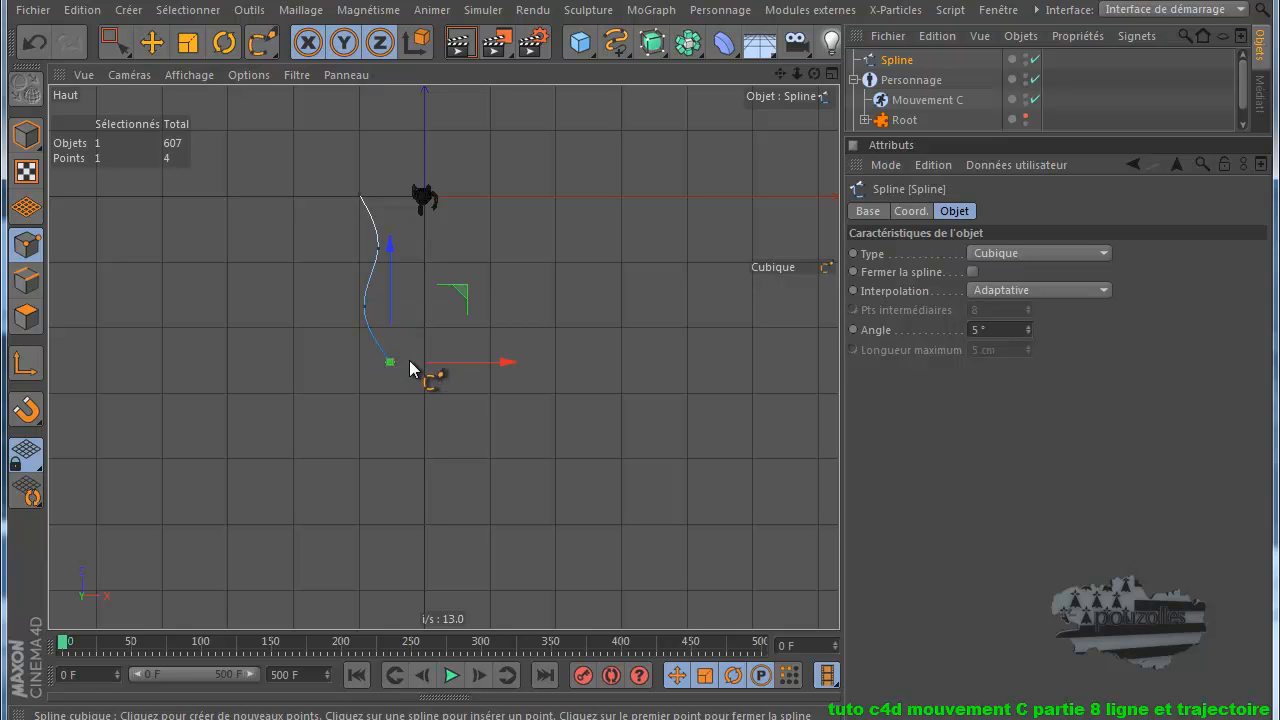
click(476, 341)
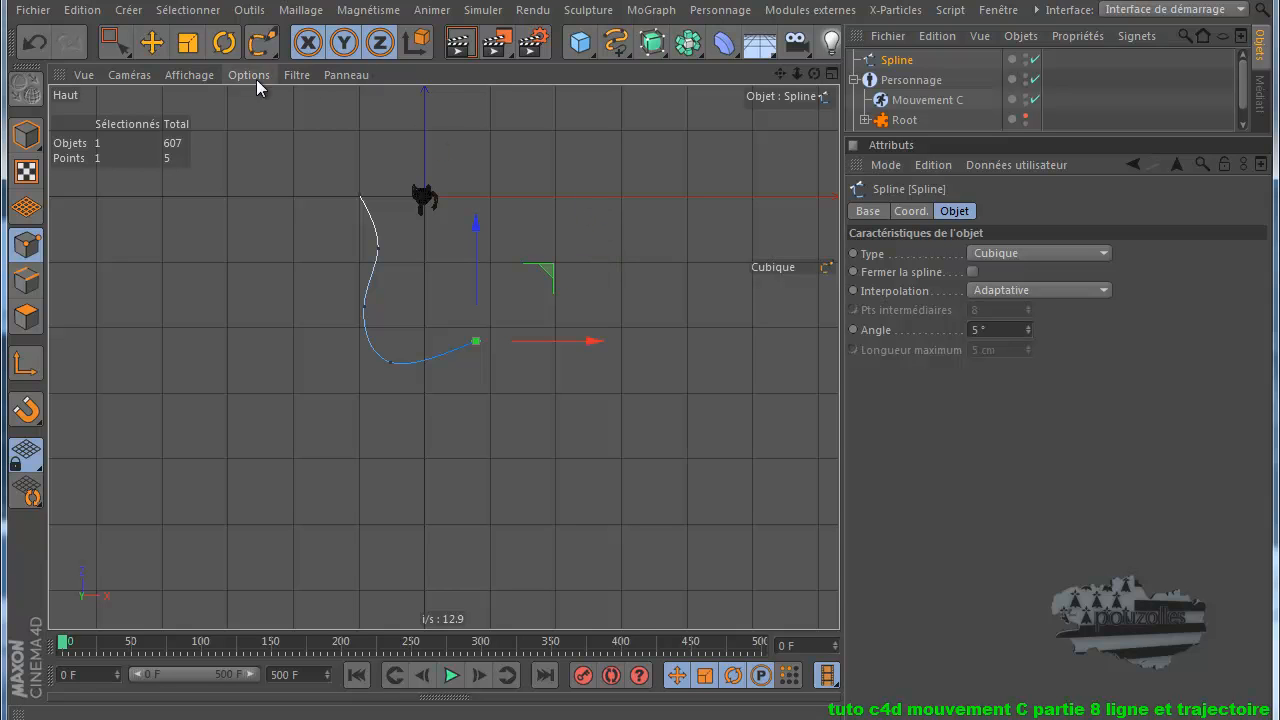
click(26, 135)
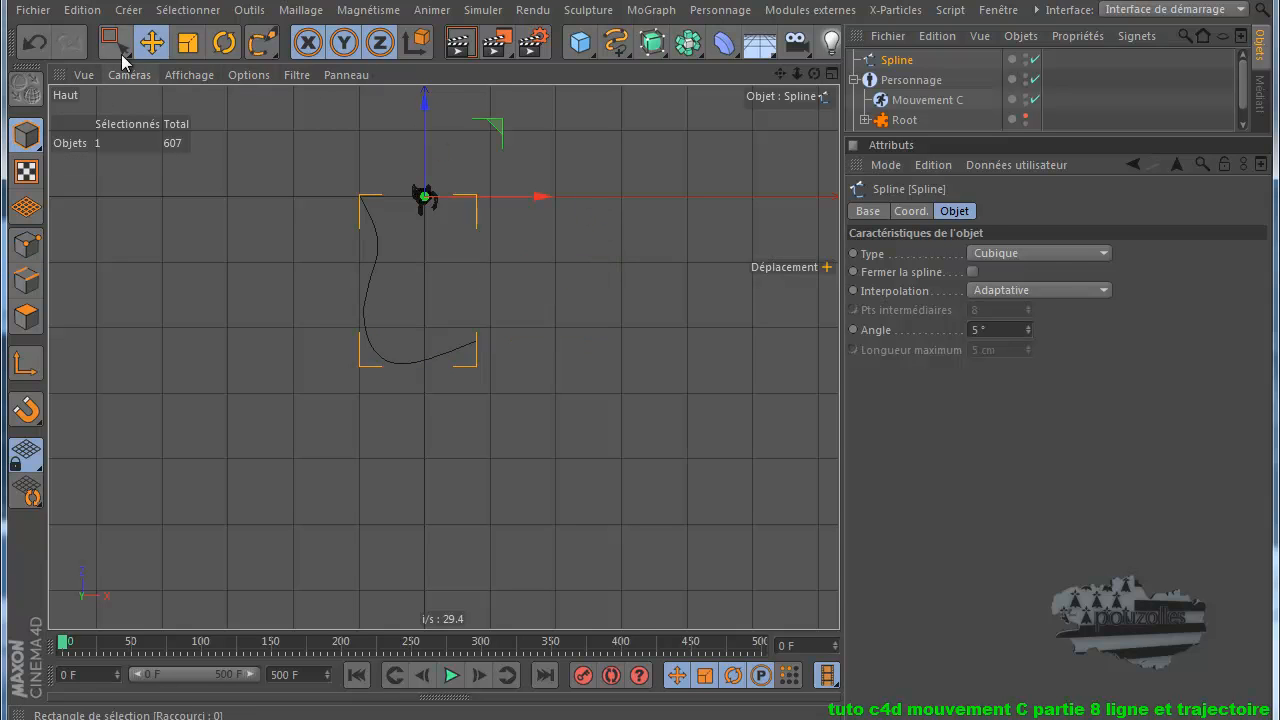
click(152, 42)
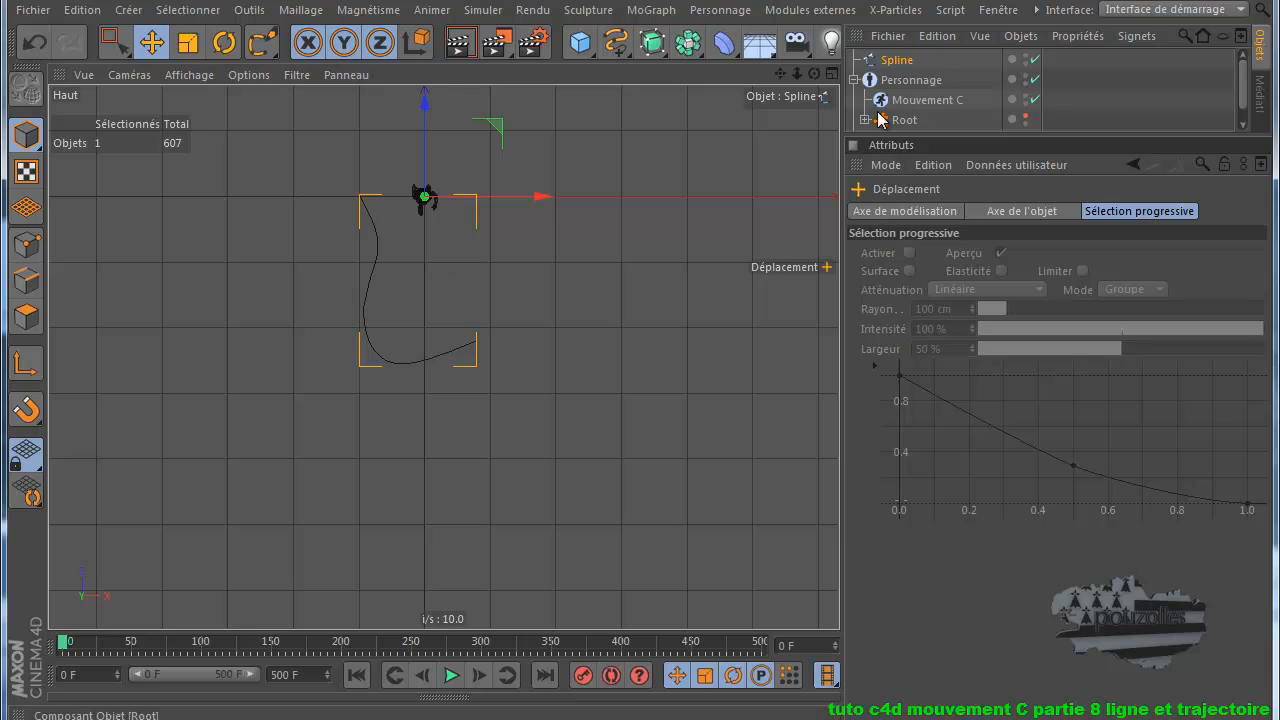
- Assign Spline as the Trajectoire of the Mouvement C object, then preview the walk in the top view and rewind
click(910, 101)
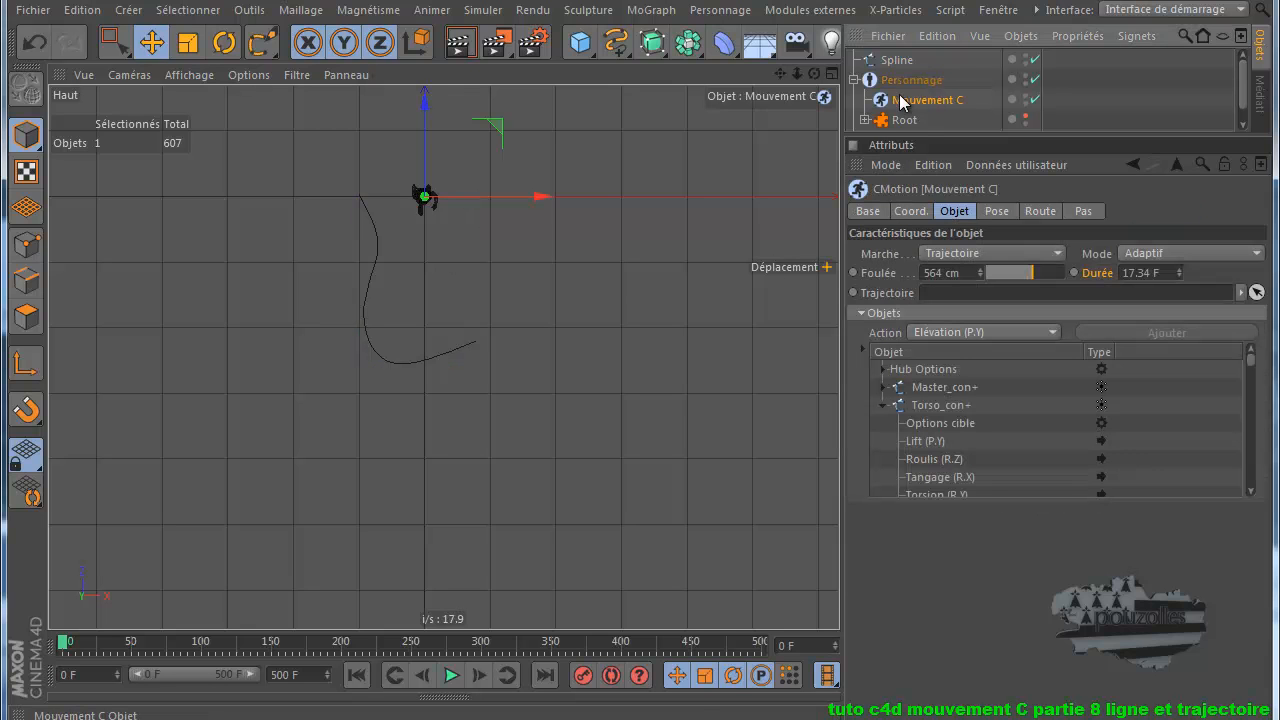
drag(897, 60, 938, 296)
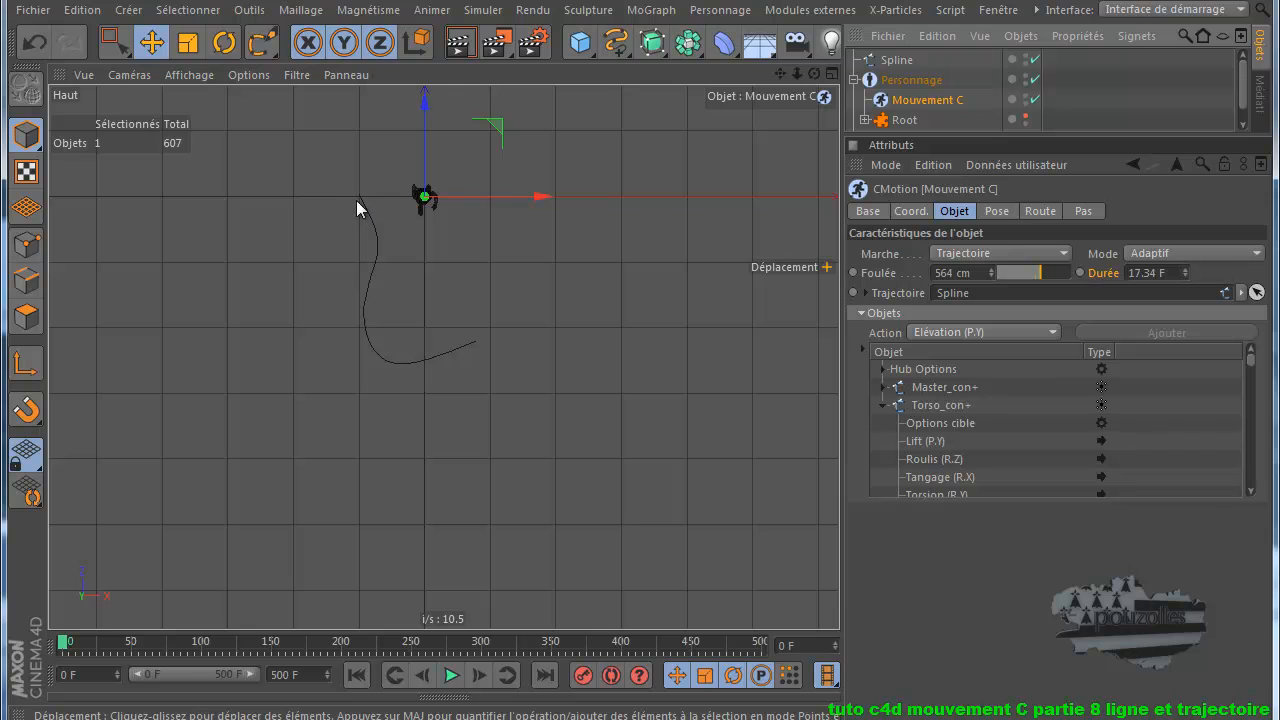
click(451, 676)
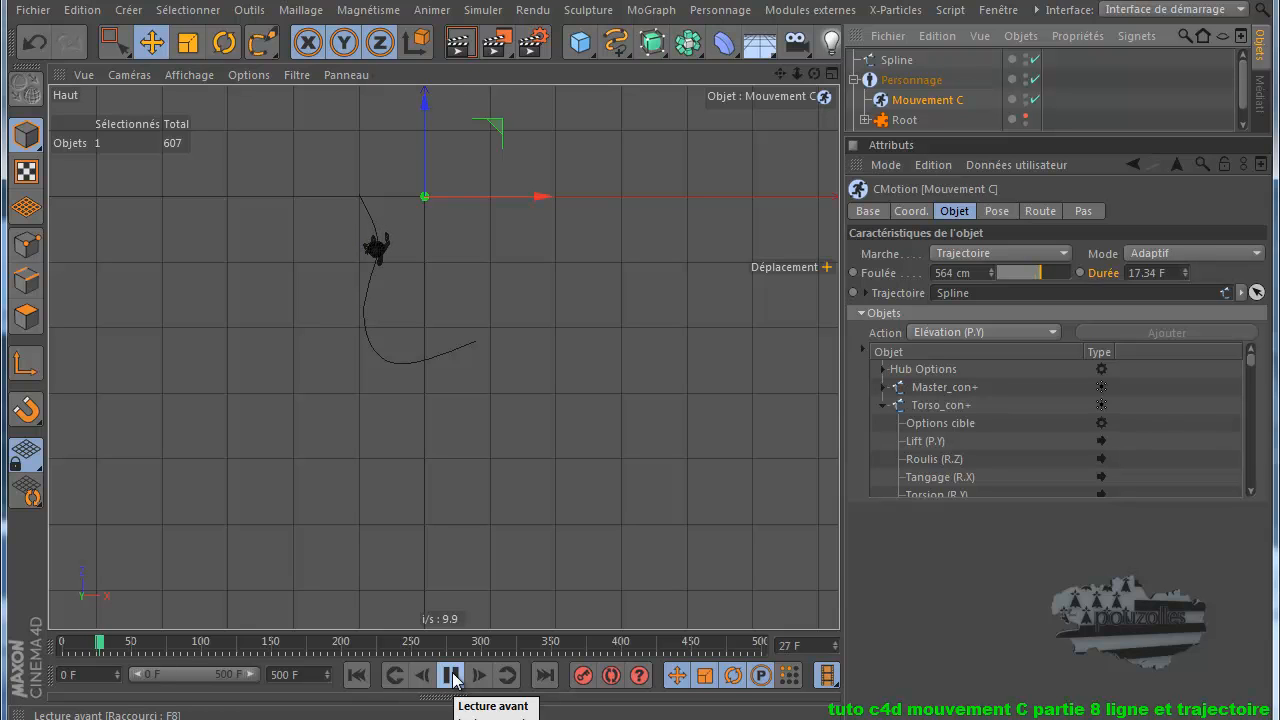
click(451, 676)
click(357, 676)
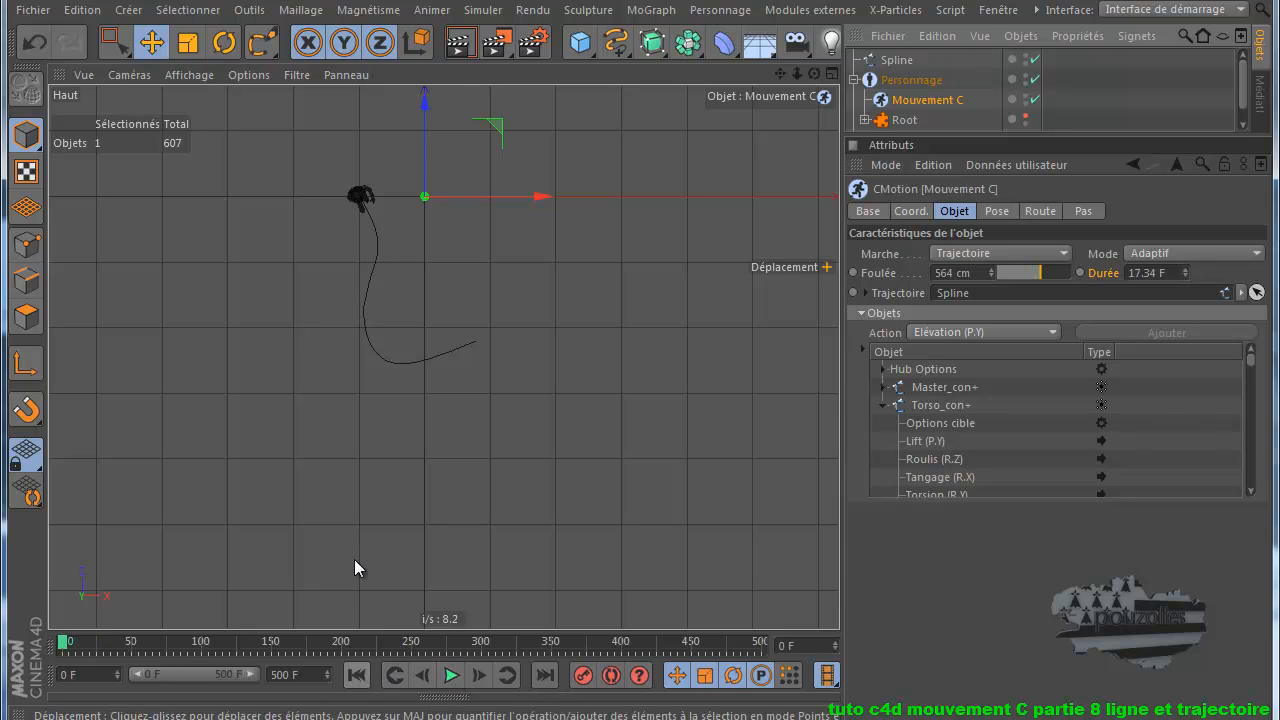
- Preview the walk along the spline in the maximized perspective view from a higher angle, and rewind
middle_click(324, 266)
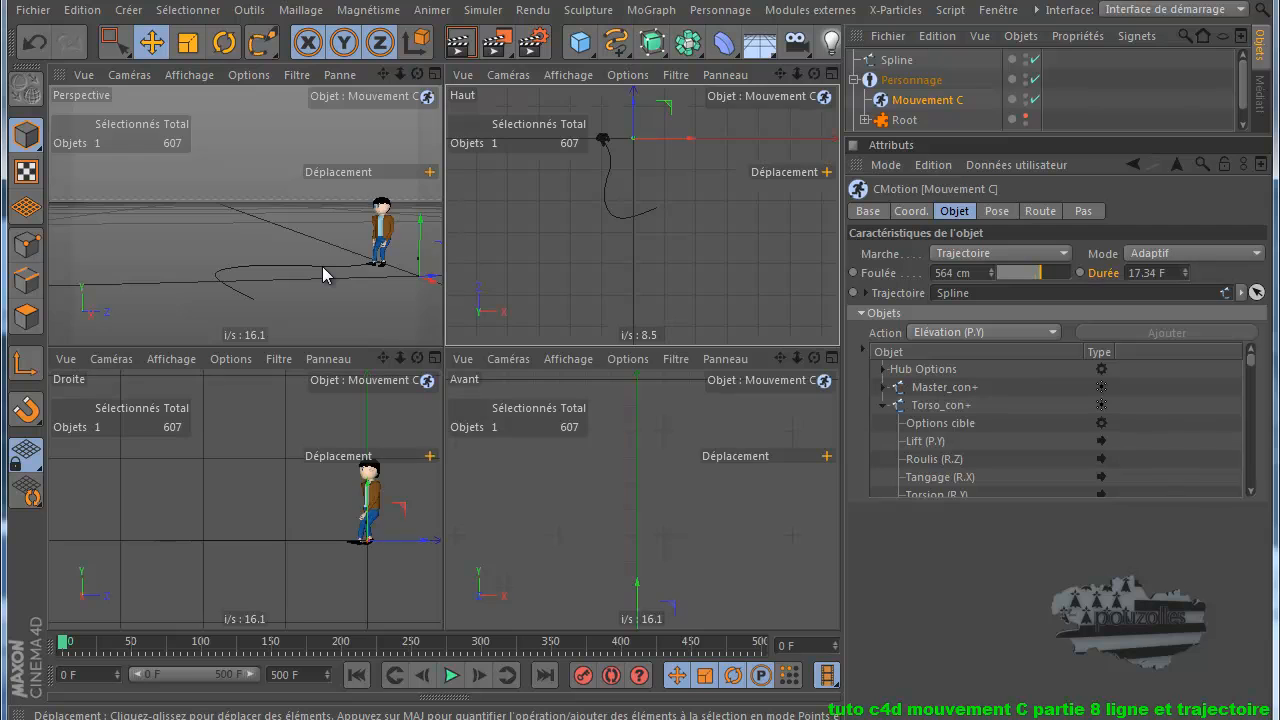
middle_click(322, 266)
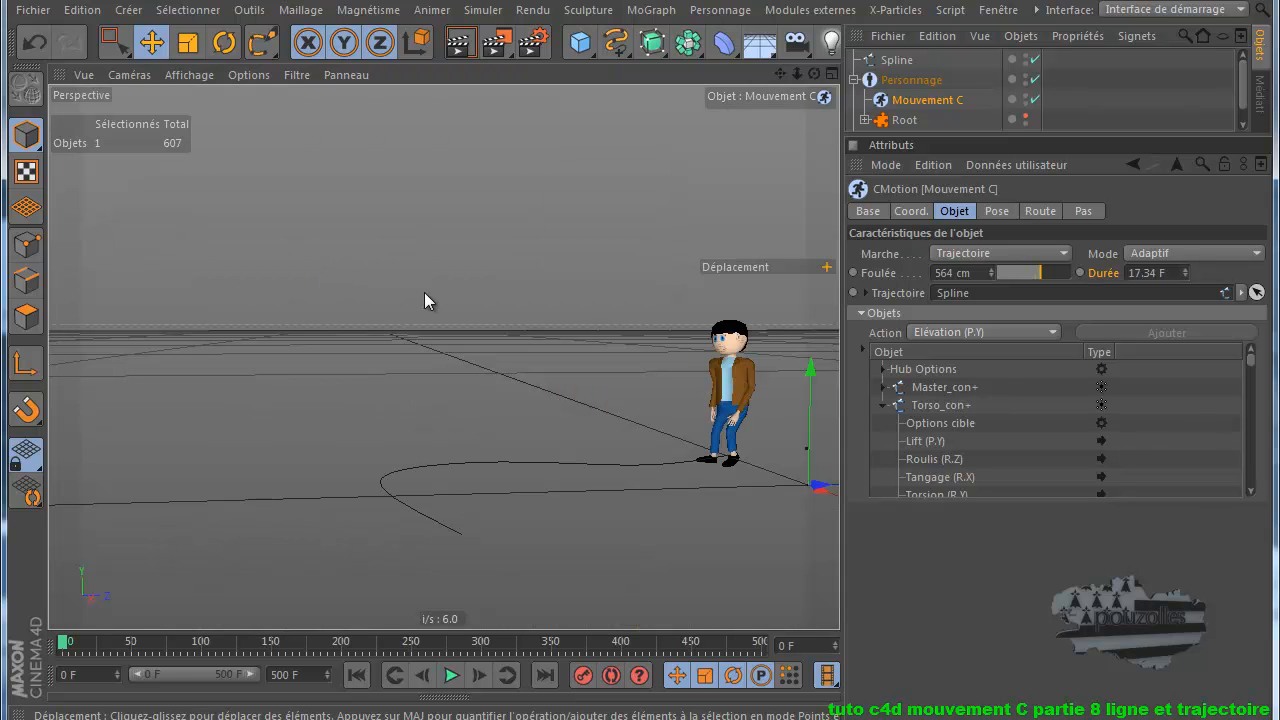
drag(815, 74, 642, 326)
click(451, 675)
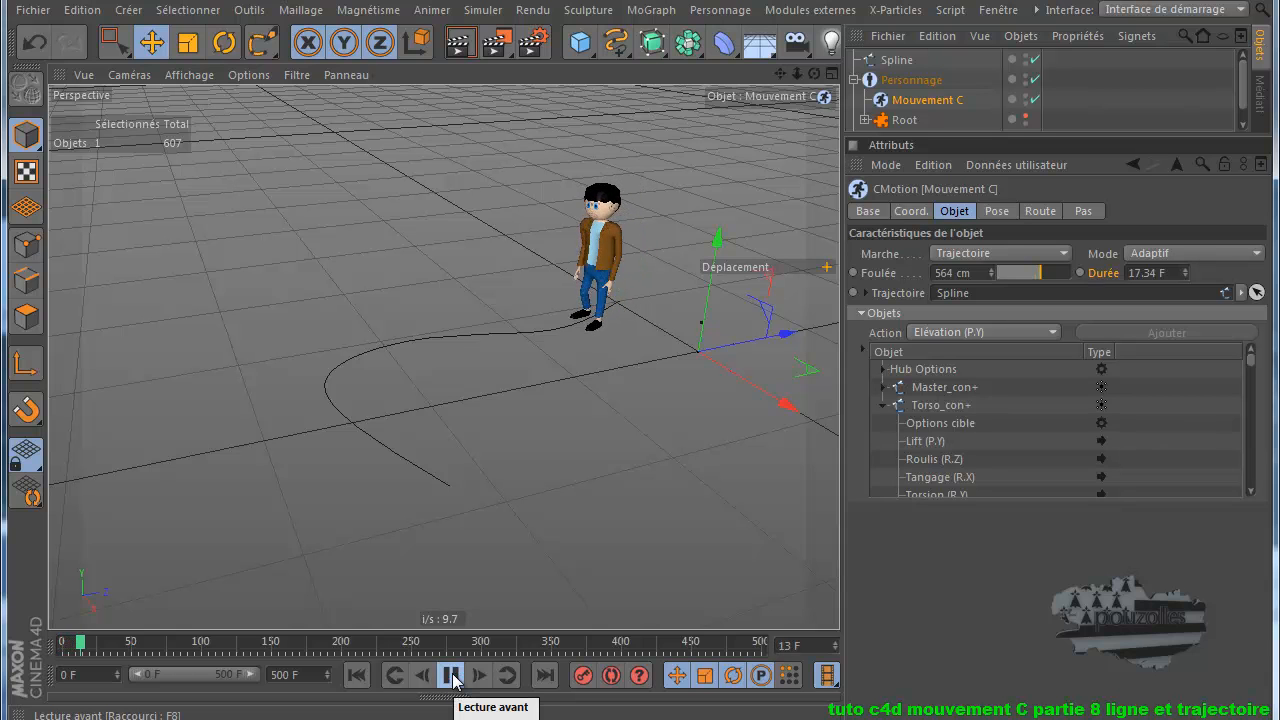
click(451, 675)
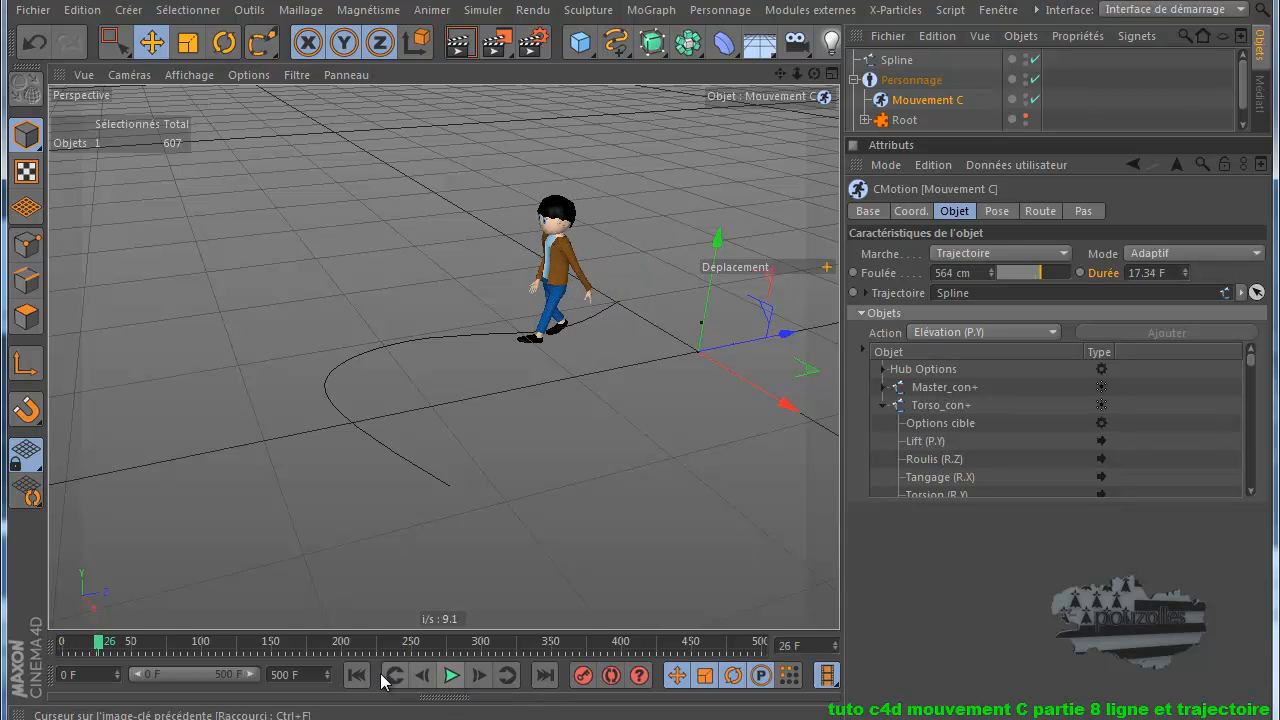
click(355, 675)
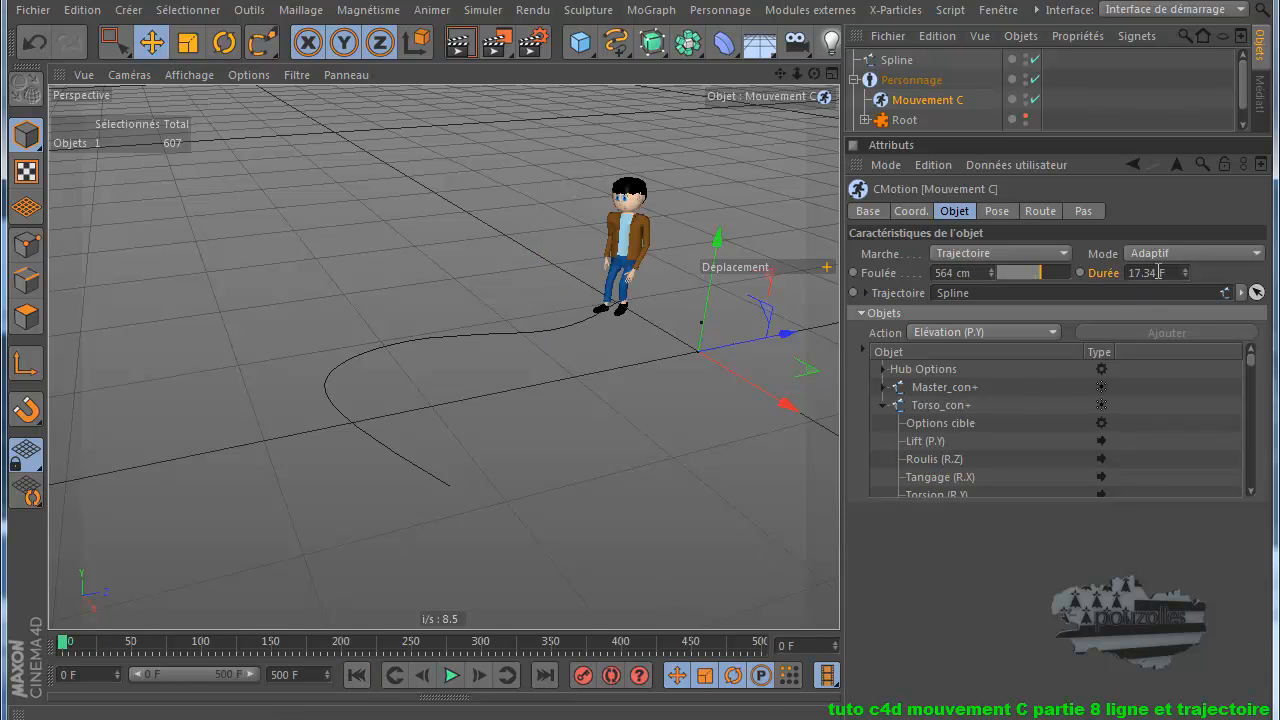
- Set the walk's Durée to 10 F, preview the character along the trajectory, and rewind
drag(1158, 272, 1130, 272)
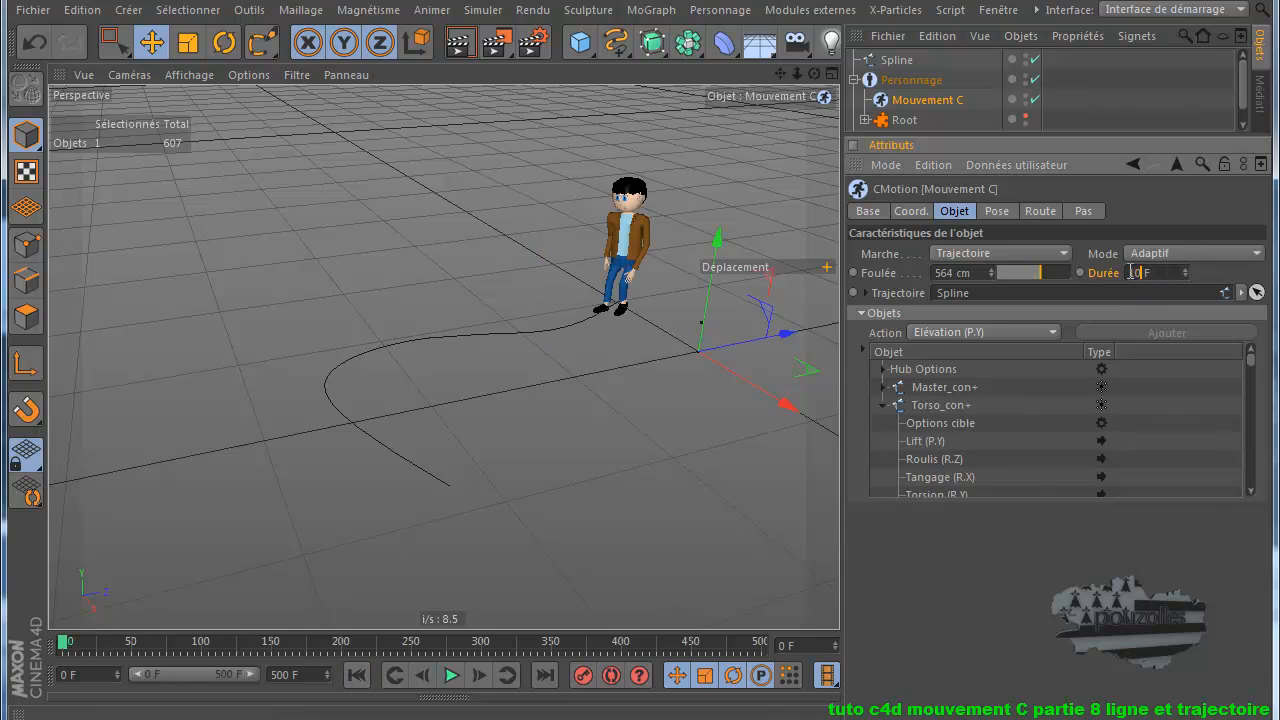
text(10)
click(451, 675)
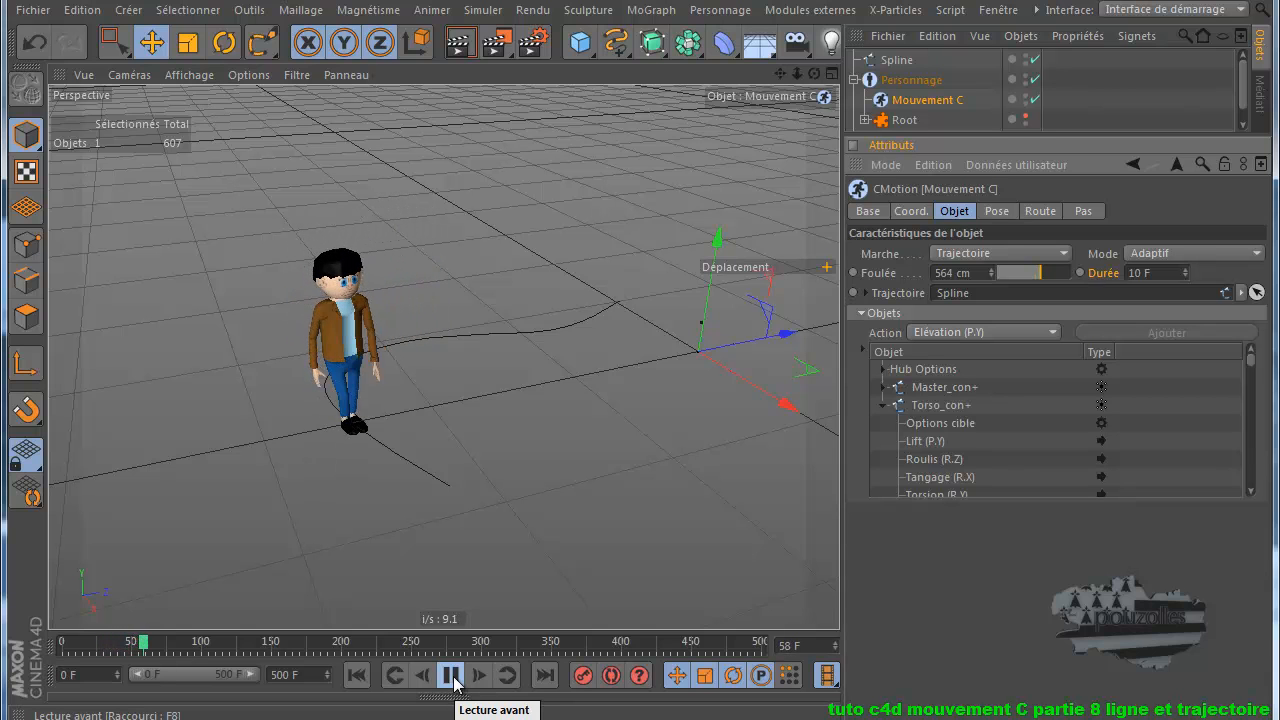
click(451, 676)
click(356, 677)
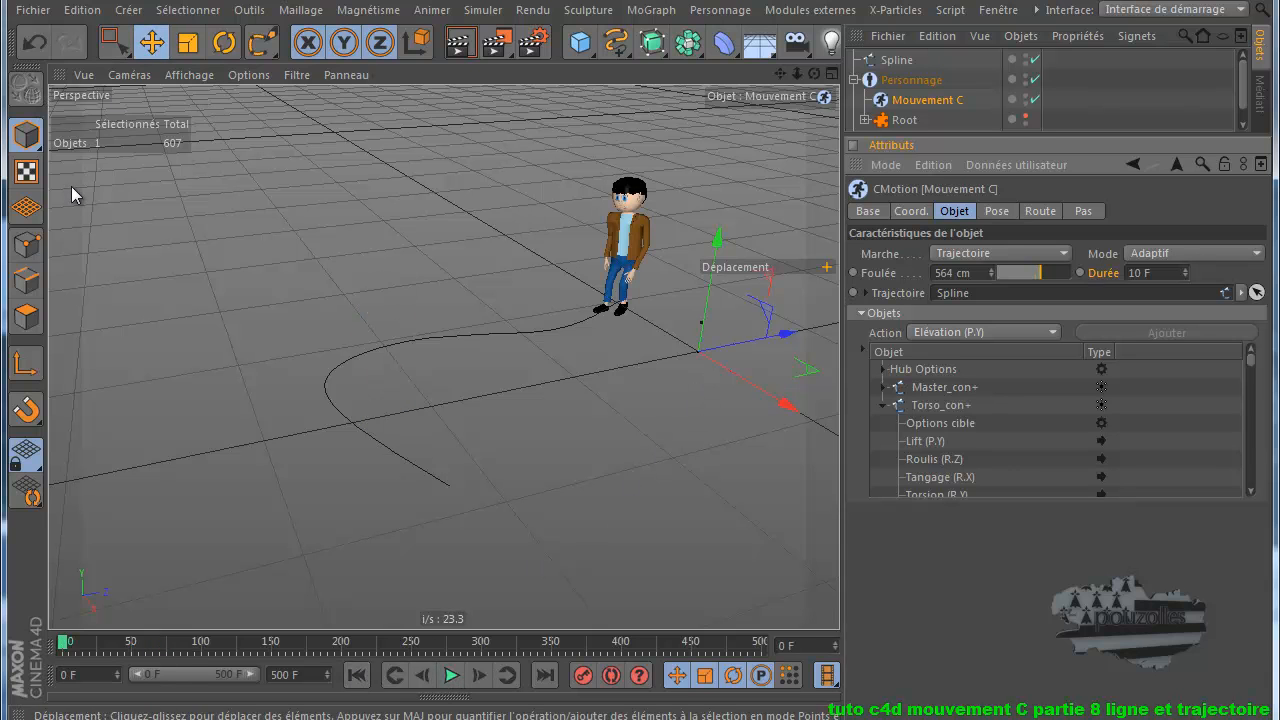
- Raise the Spline's middle point slightly along the vertical axis to give the trajectory a bump
click(28, 247)
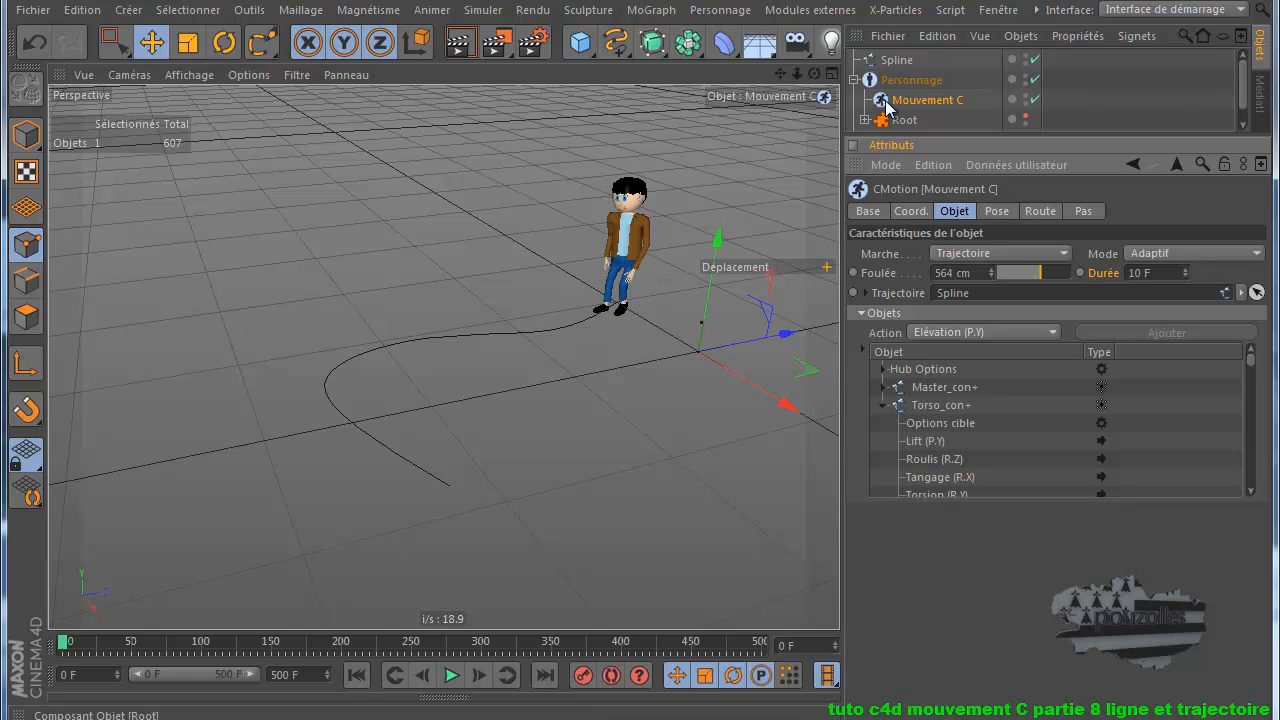
click(905, 60)
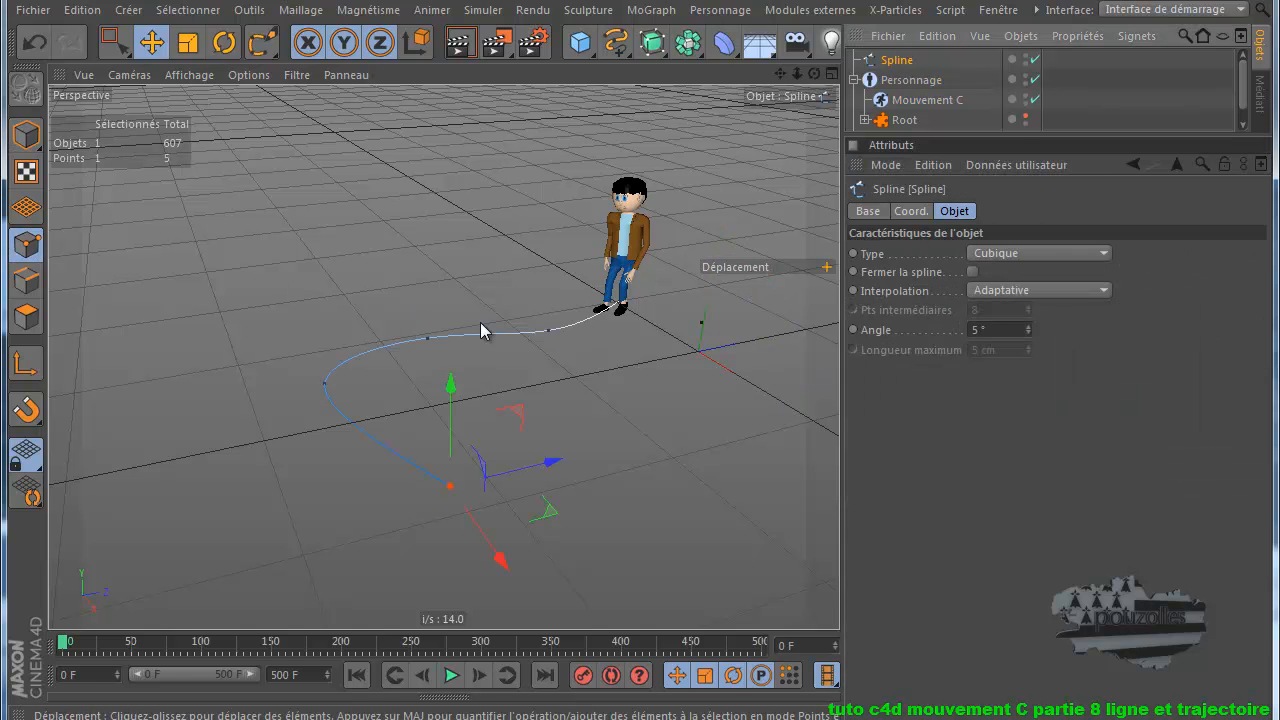
click(428, 340)
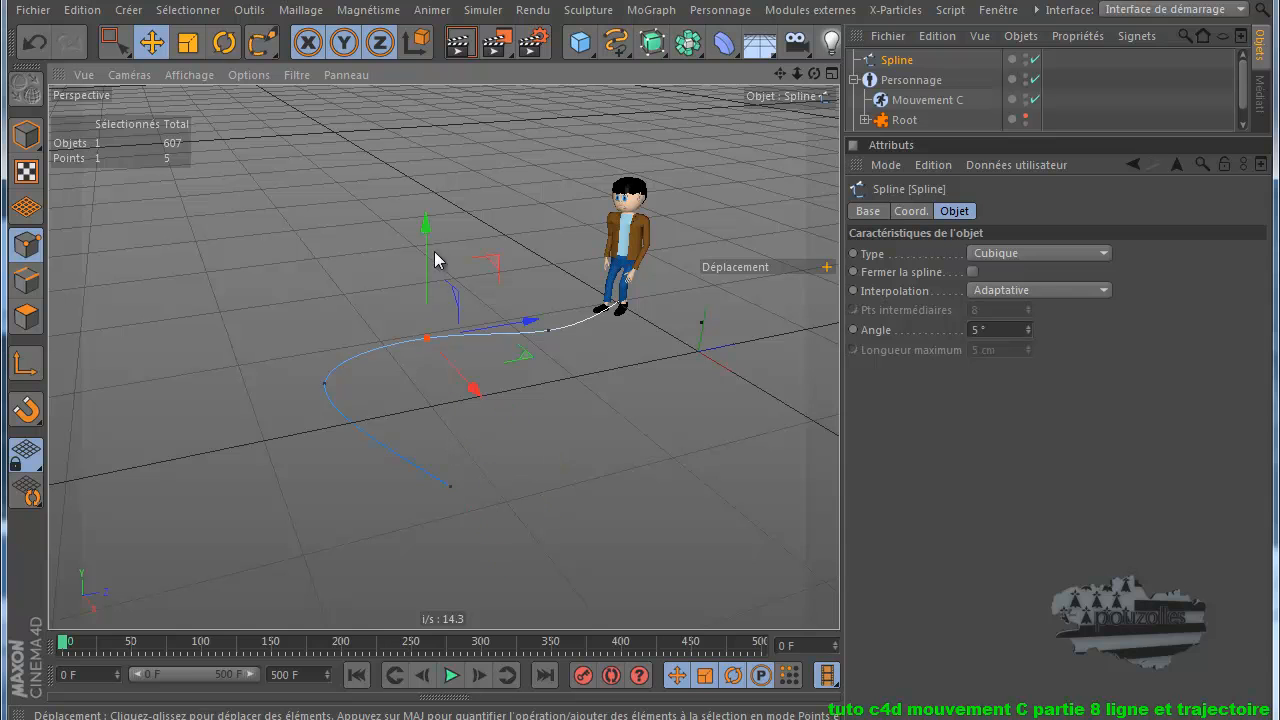
drag(426, 228, 427, 205)
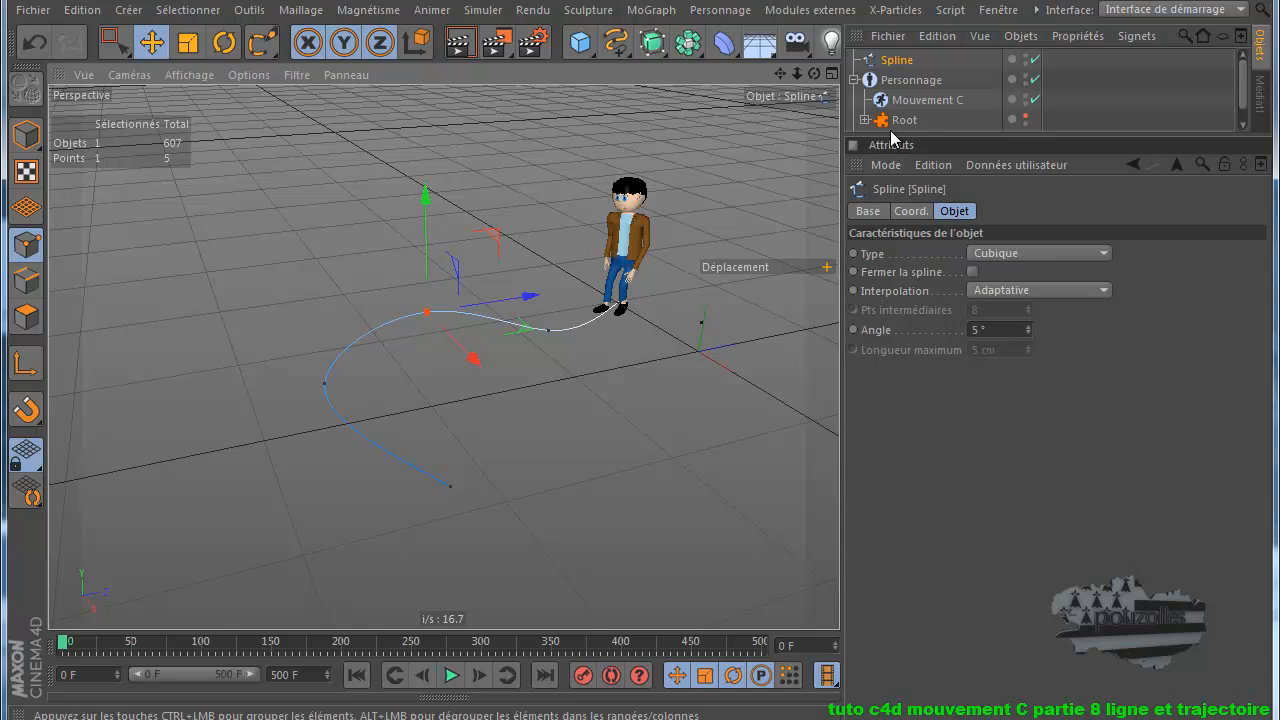
- Set the trajectory spline's Interpolation to Naturelle within the Mouvement C settings, and review the spline's coordinate and basic properties
click(912, 104)
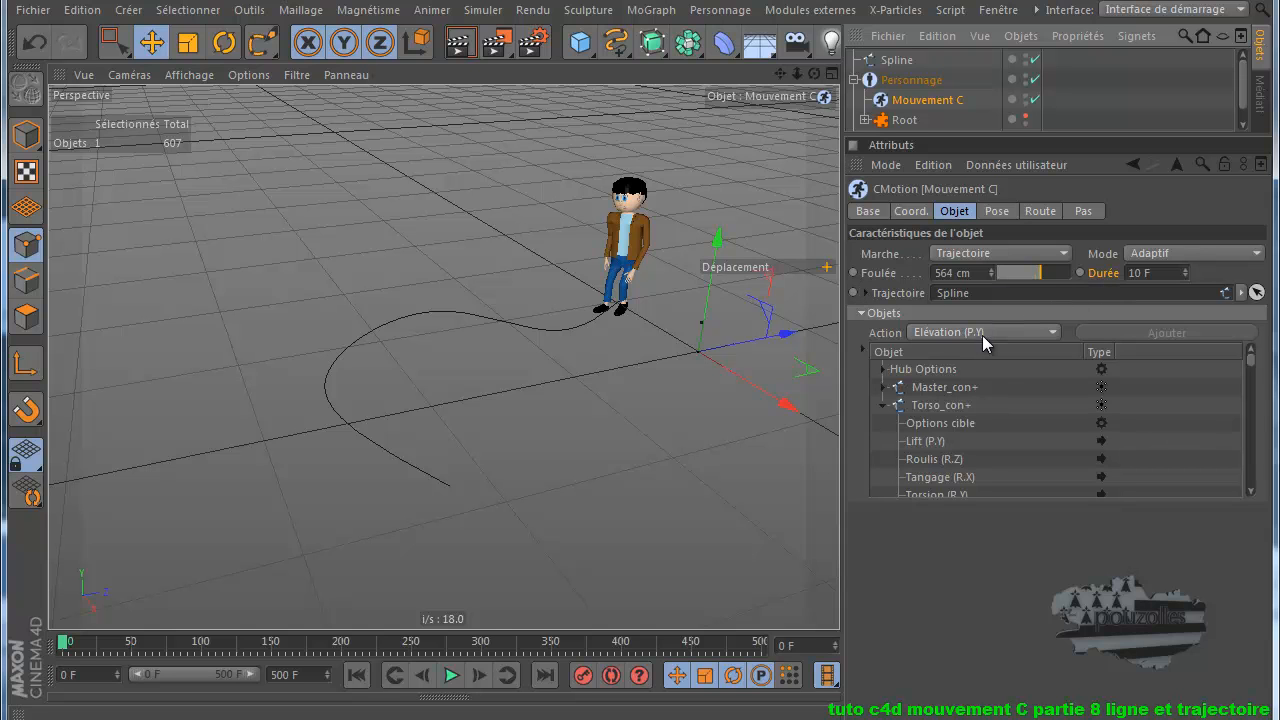
click(866, 293)
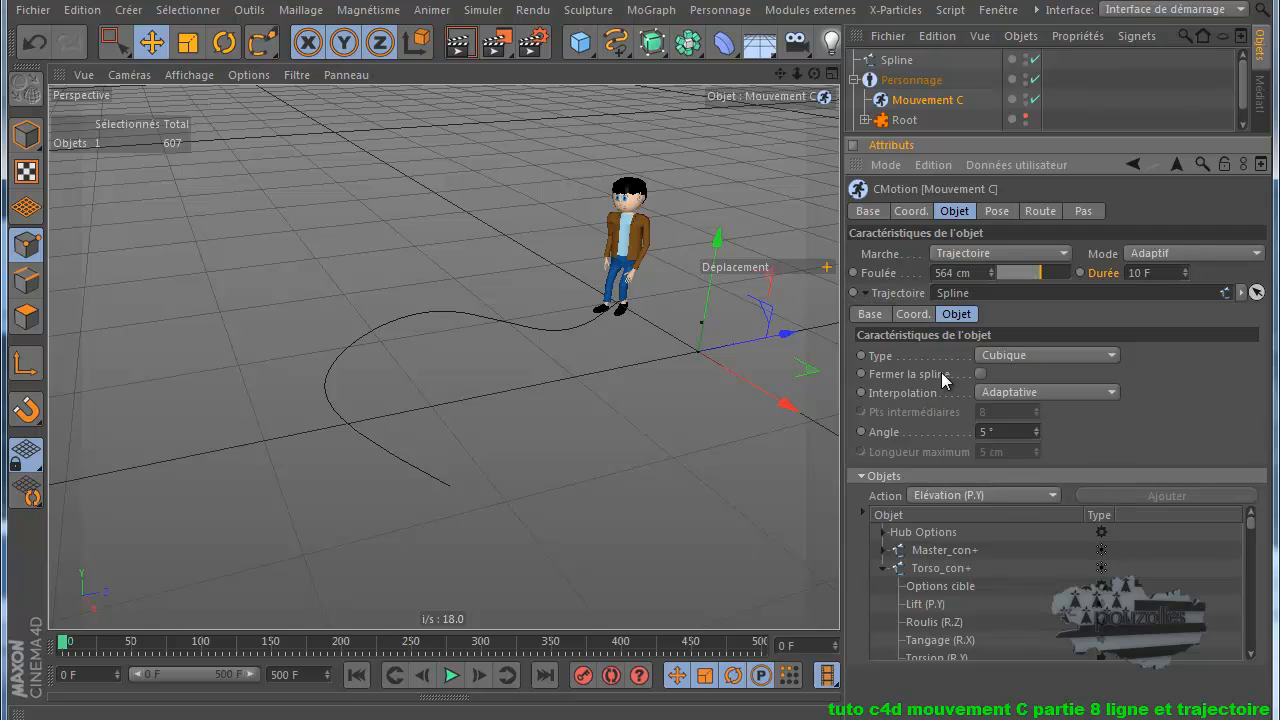
click(1057, 392)
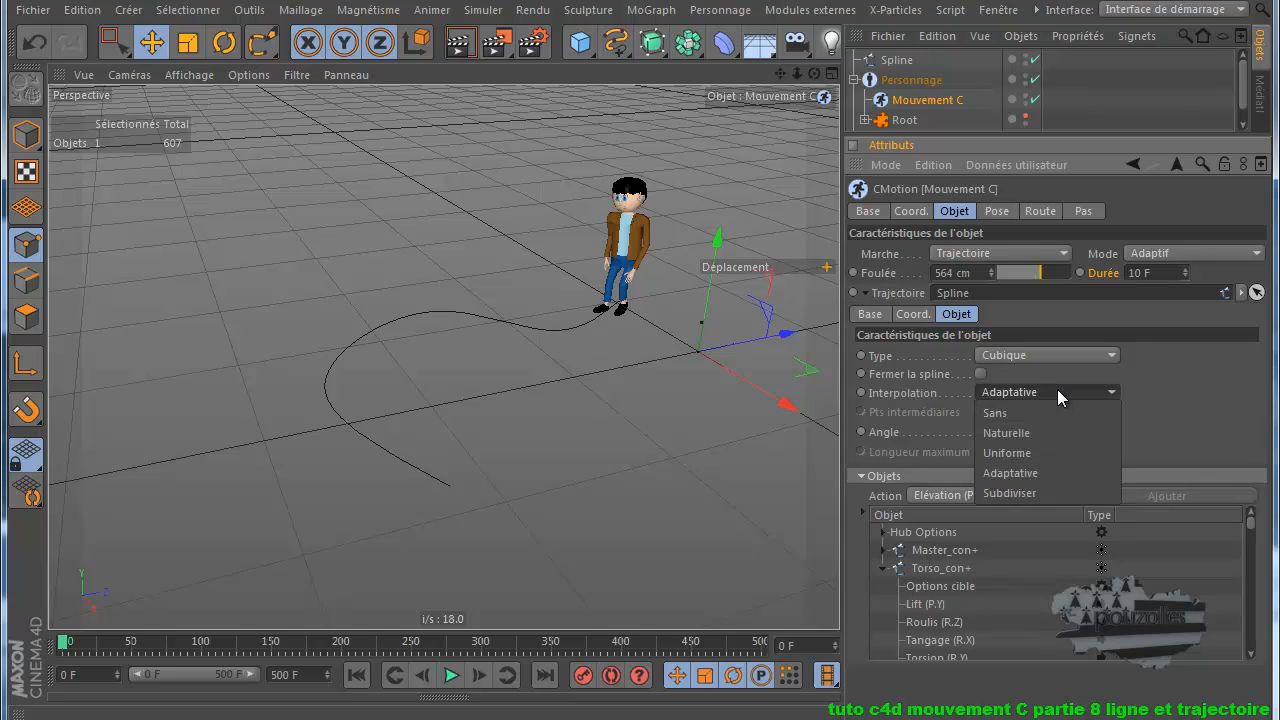
click(1043, 432)
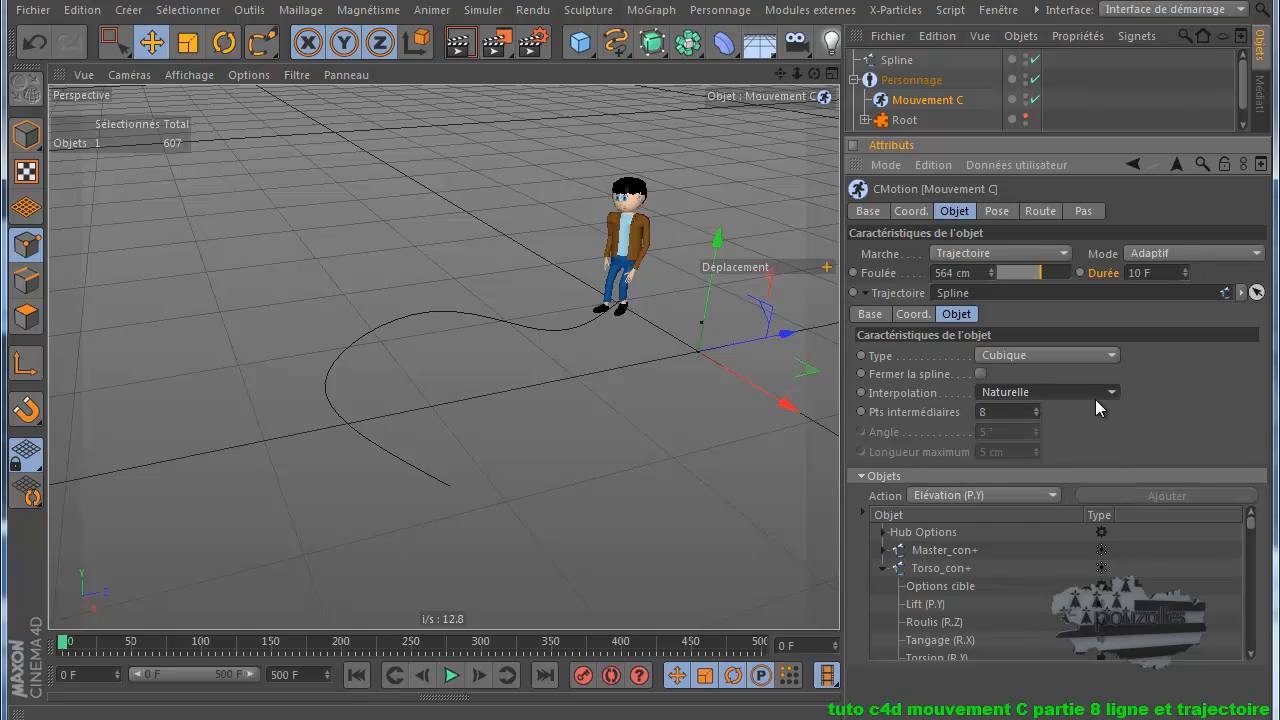
click(911, 316)
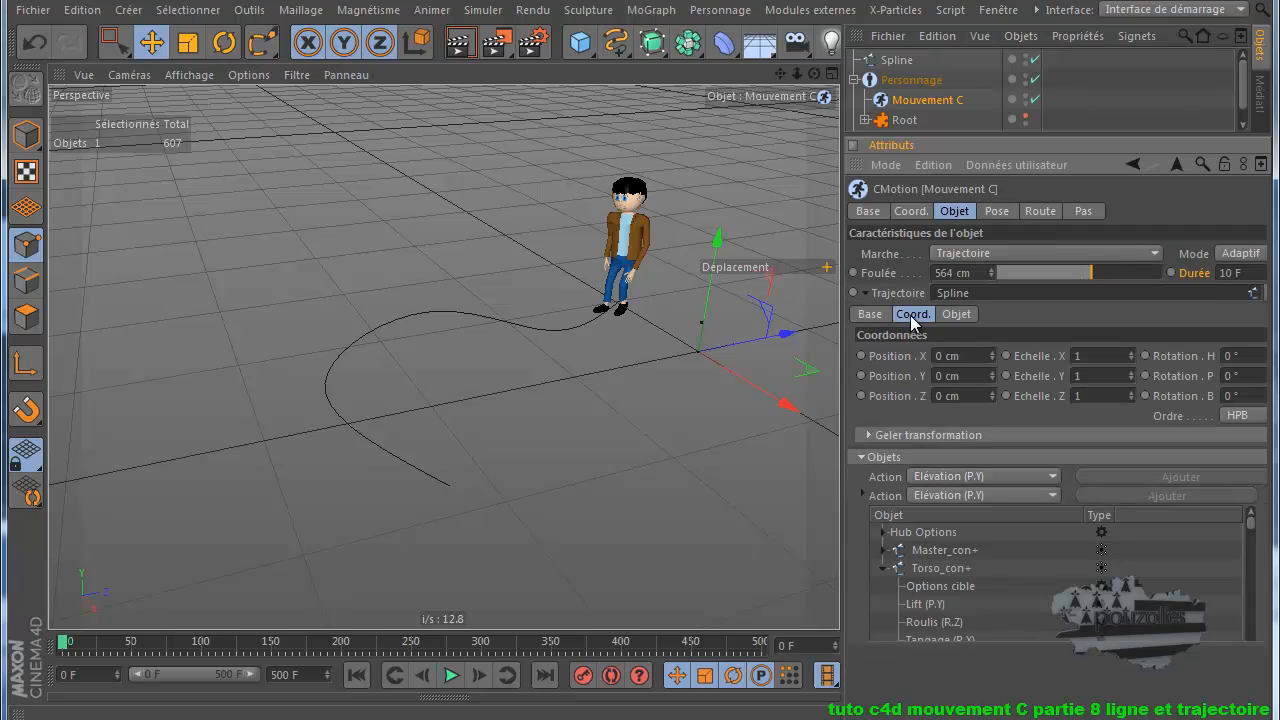
click(870, 316)
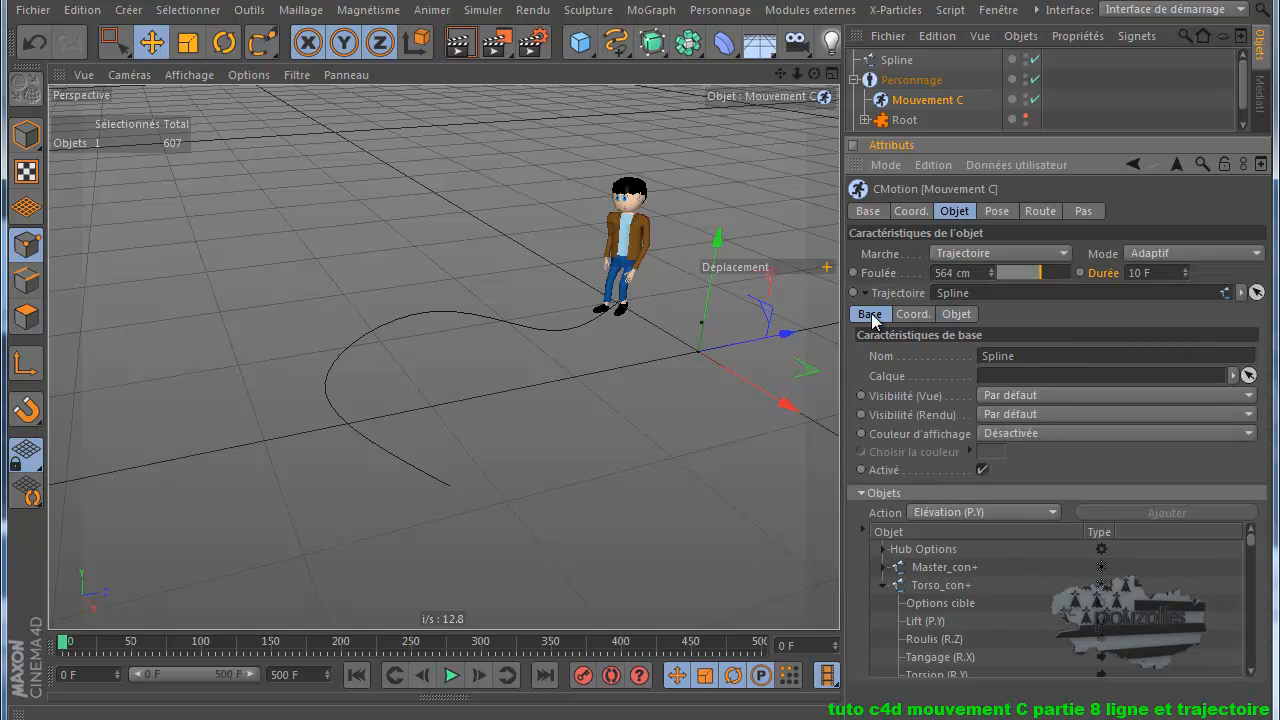
click(955, 315)
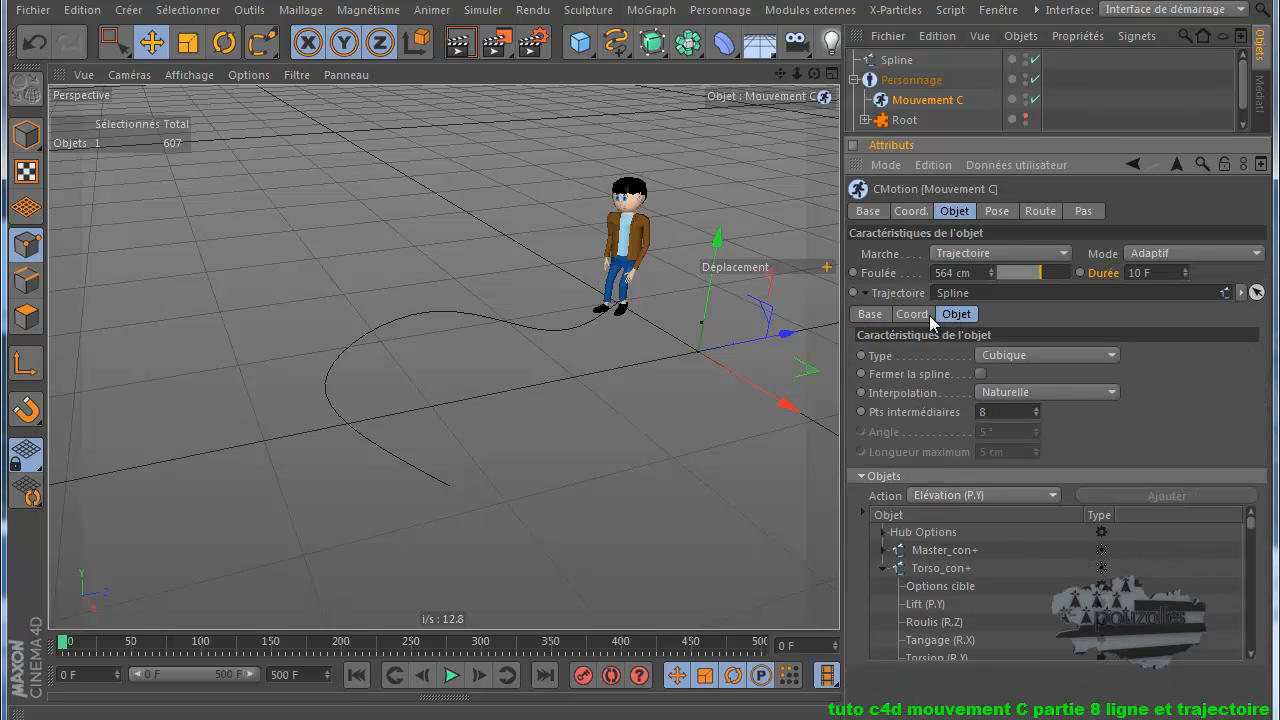
- Preview the walk over the spline's bump from a low side angle in the perspective view, and rewind to the start
click(866, 293)
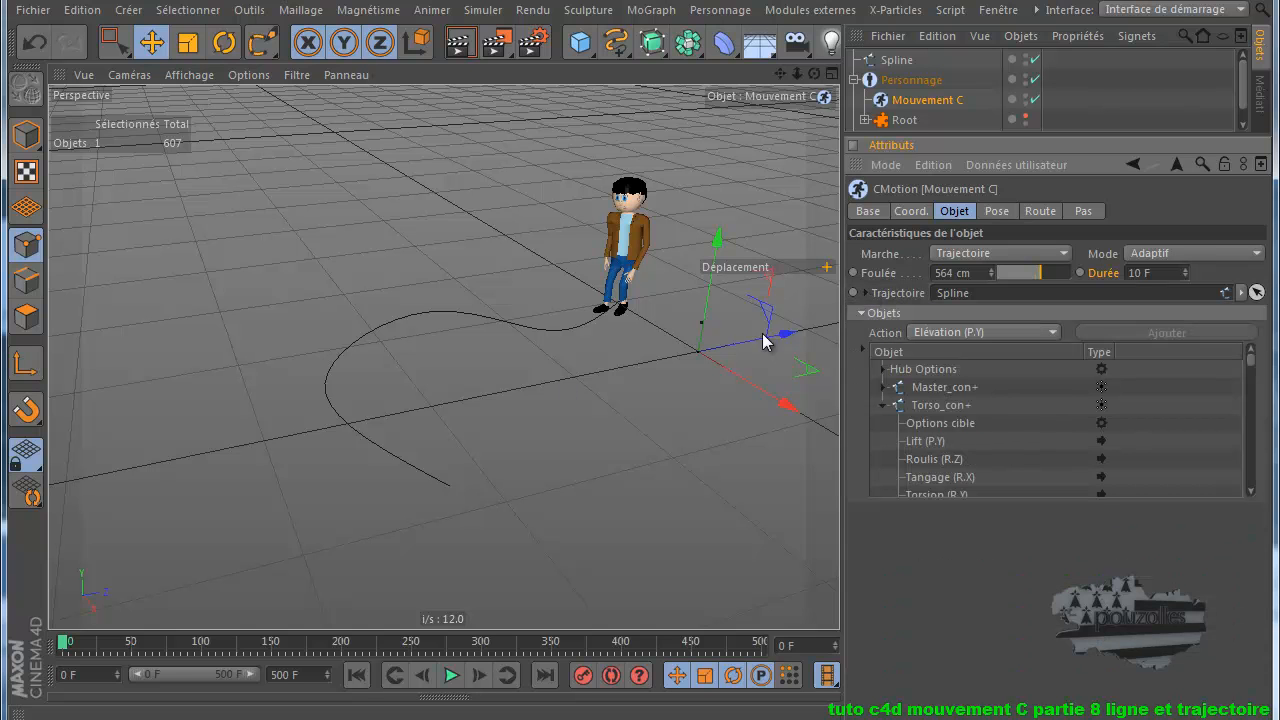
click(451, 675)
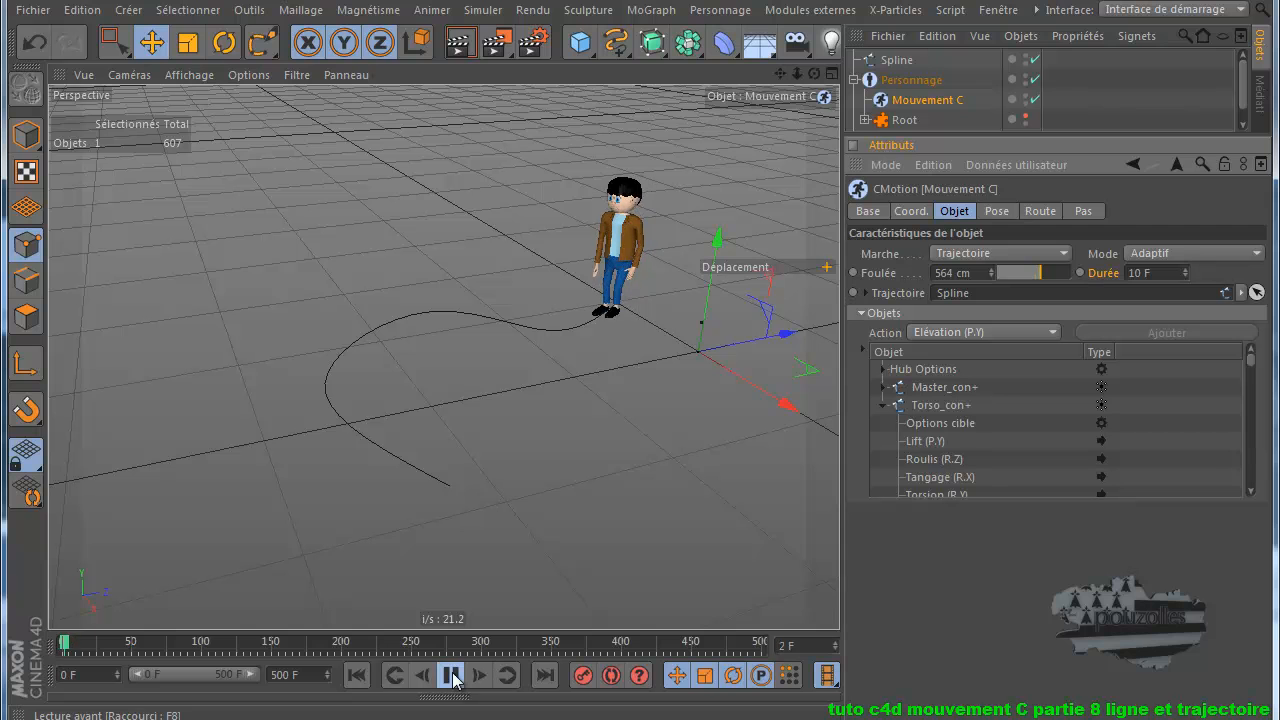
drag(814, 74, 639, 312)
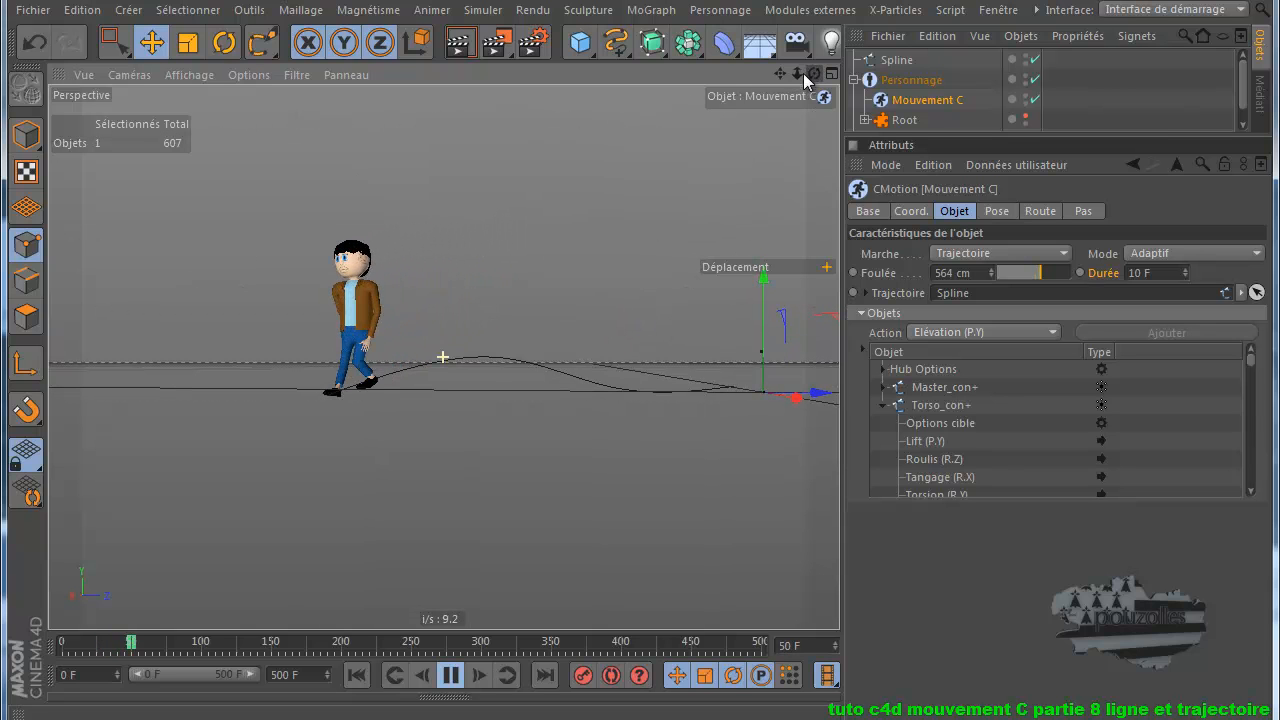
click(355, 683)
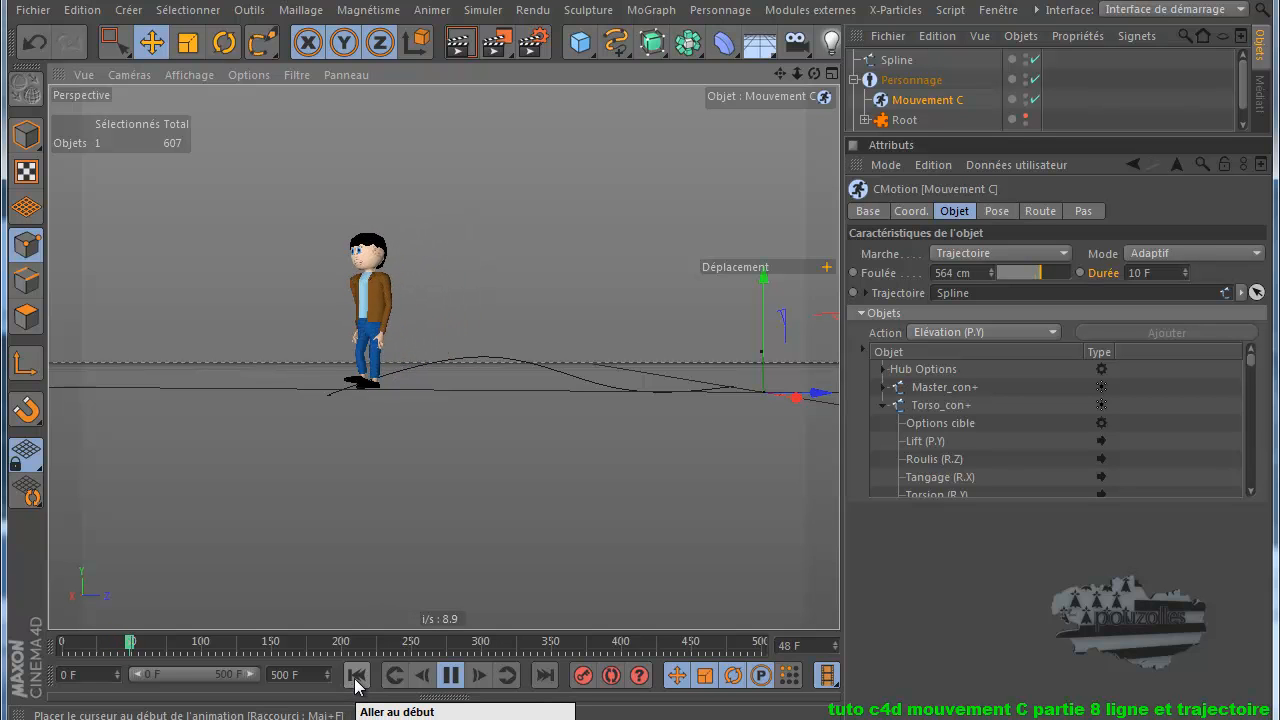
click(357, 685)
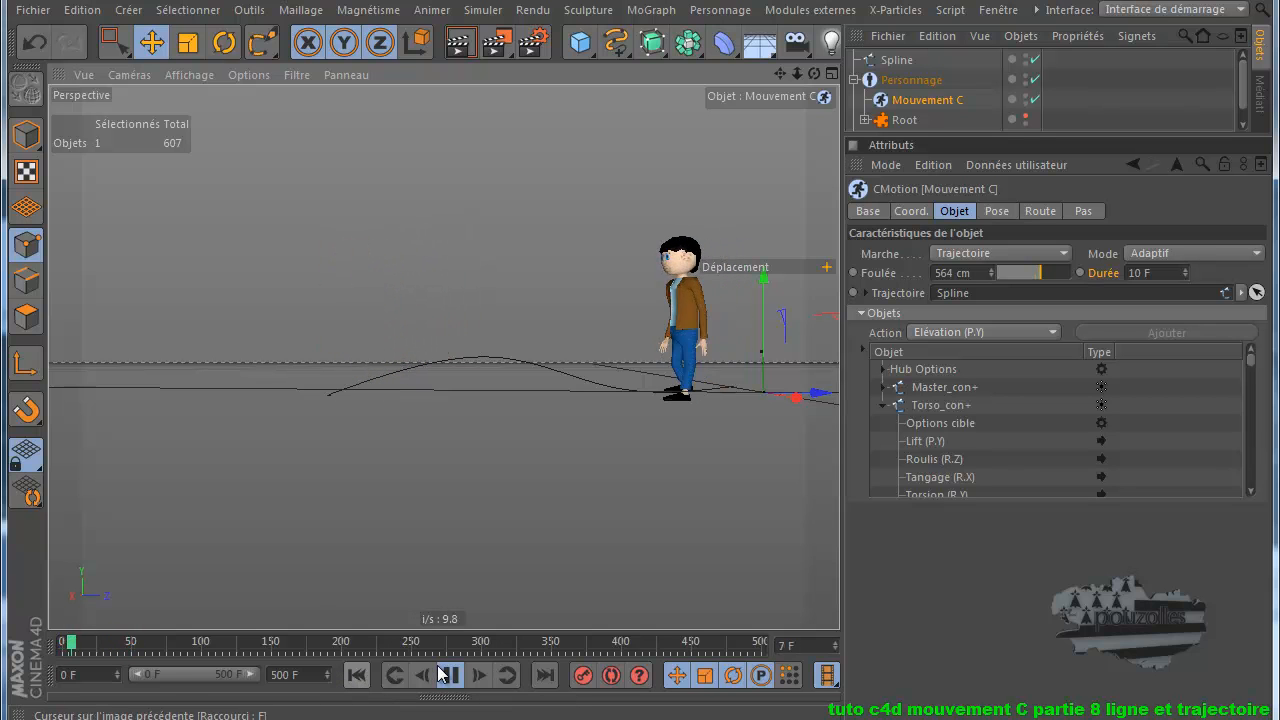
click(447, 675)
click(357, 675)
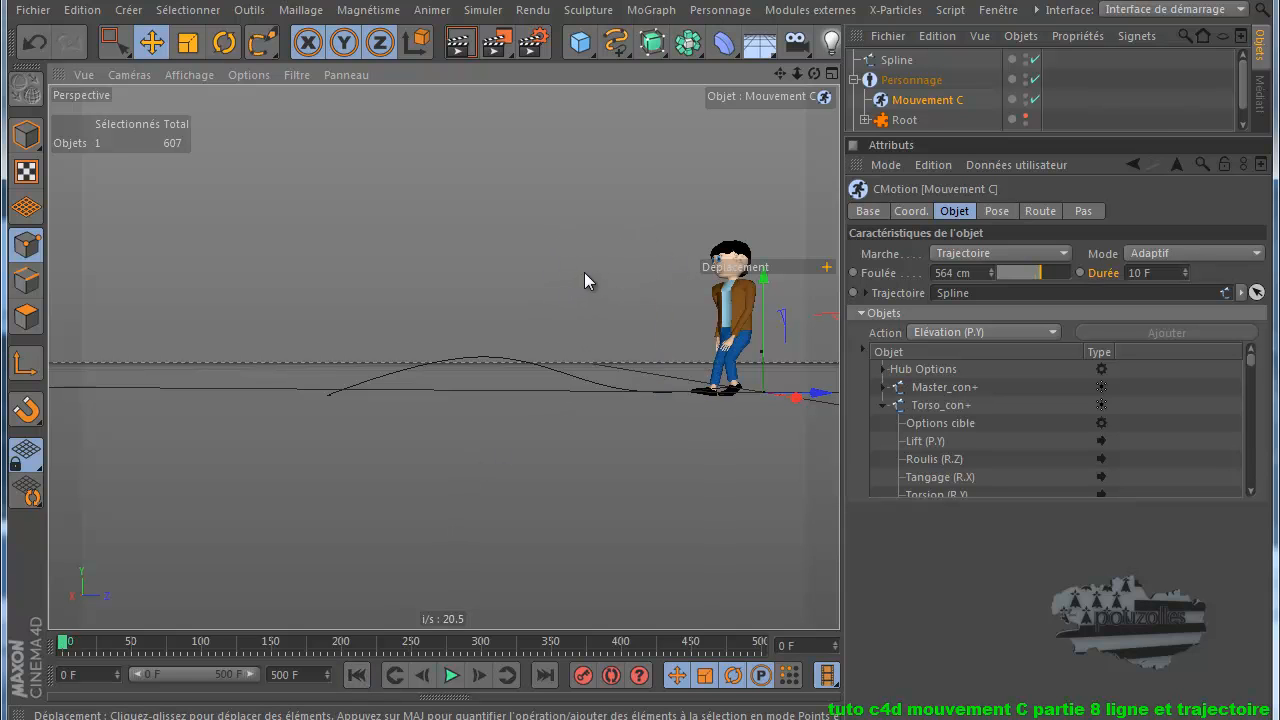
- Keep the Mouvement C Marche mode on Trajectoire and display its Route settings
click(1022, 250)
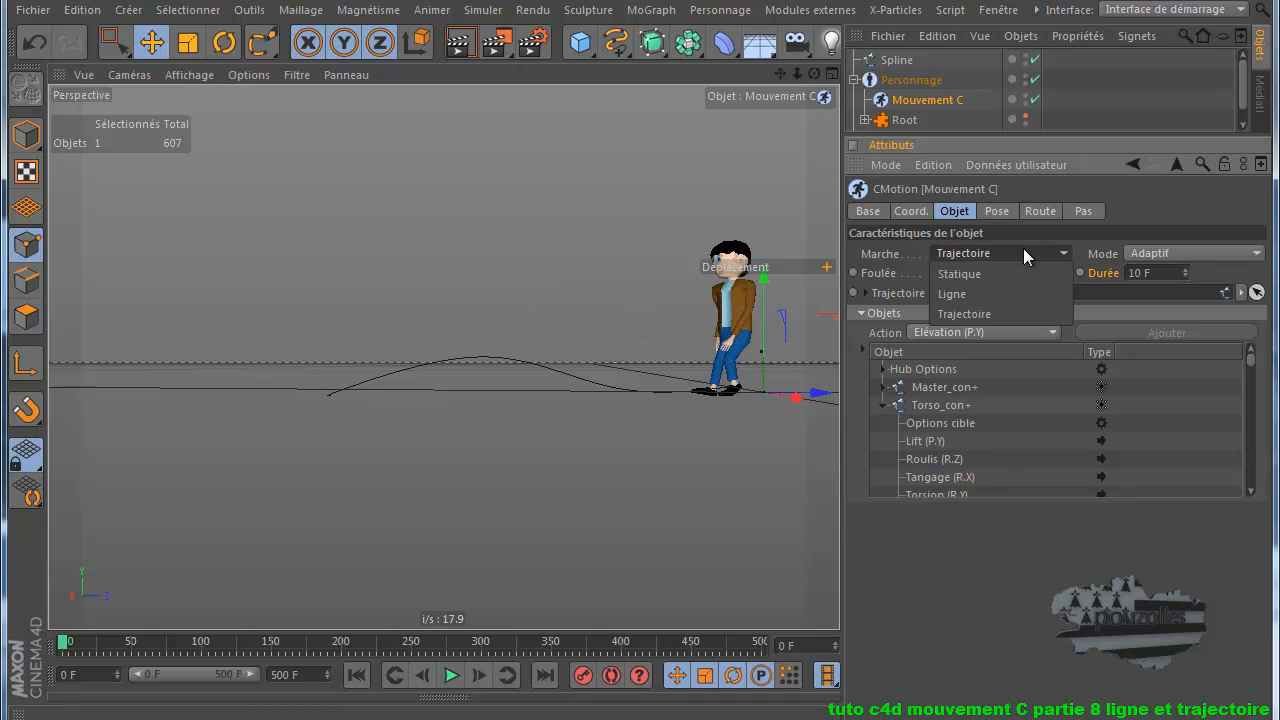
click(985, 311)
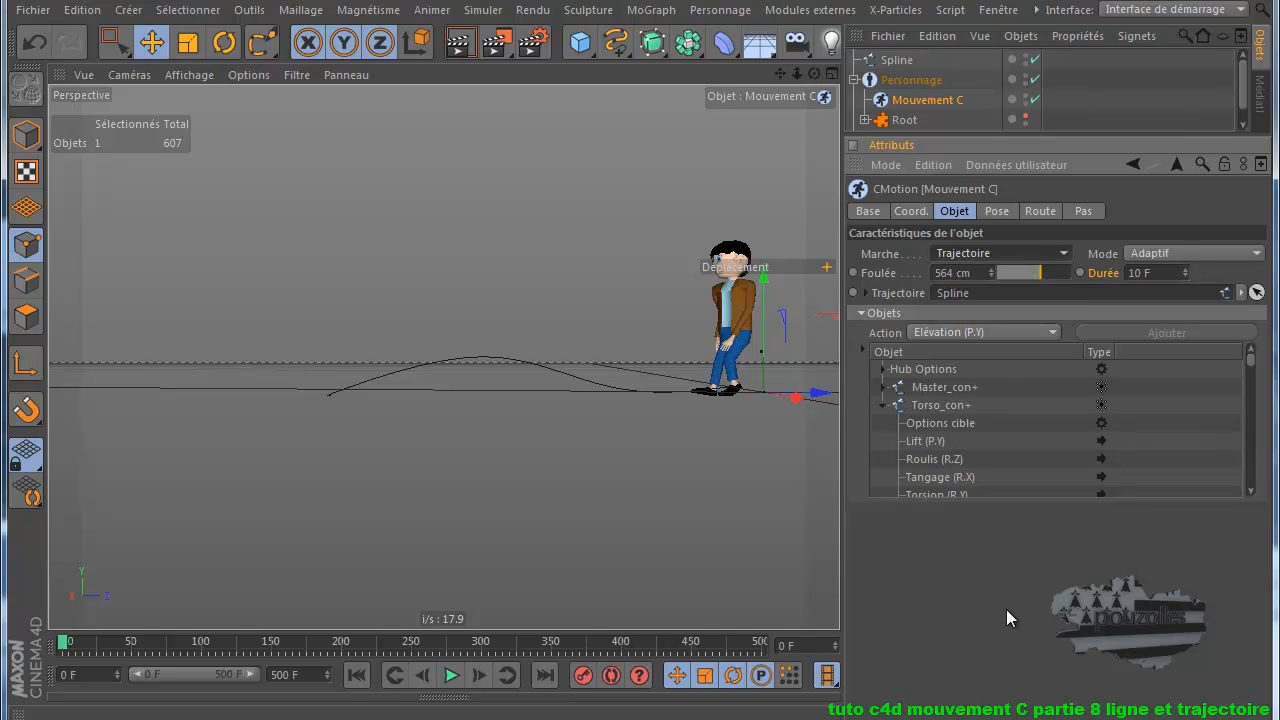
click(1040, 212)
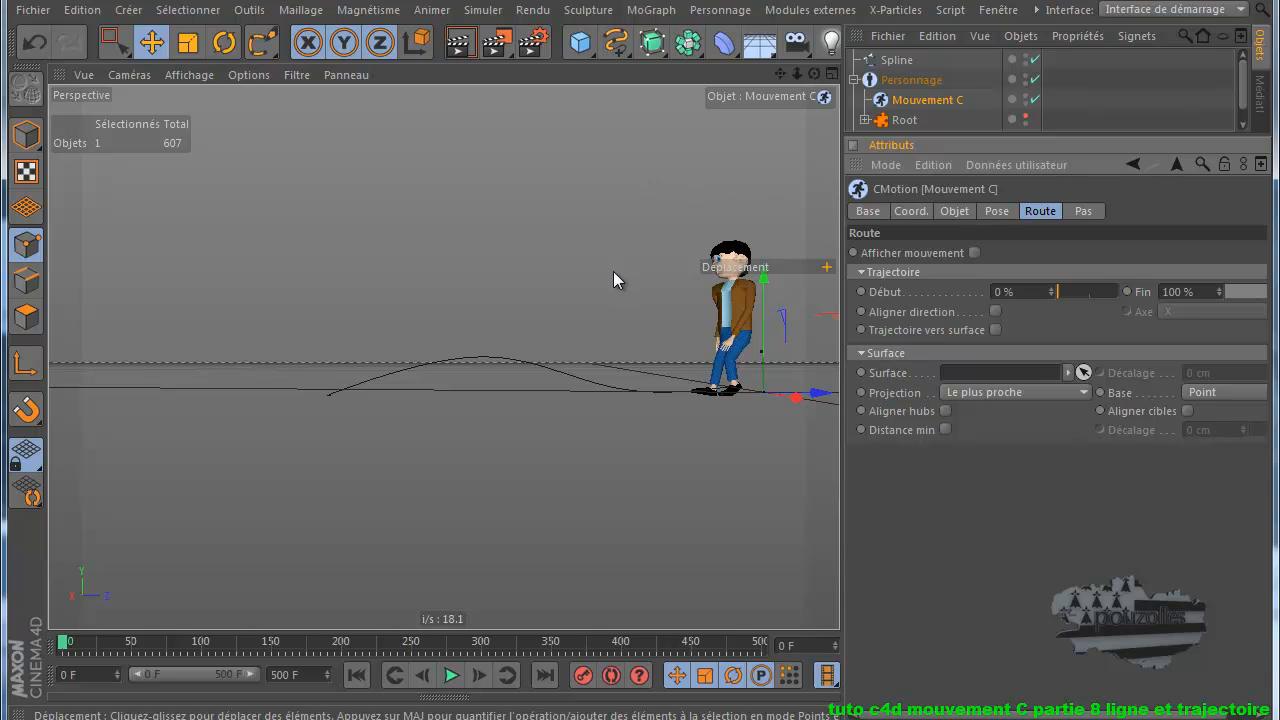
- Add a cube and move it along the Z axis to just in front of the character, checking it in the Droite view
scroll(613, 271, down, 1)
drag(814, 74, 640, 315)
click(578, 46)
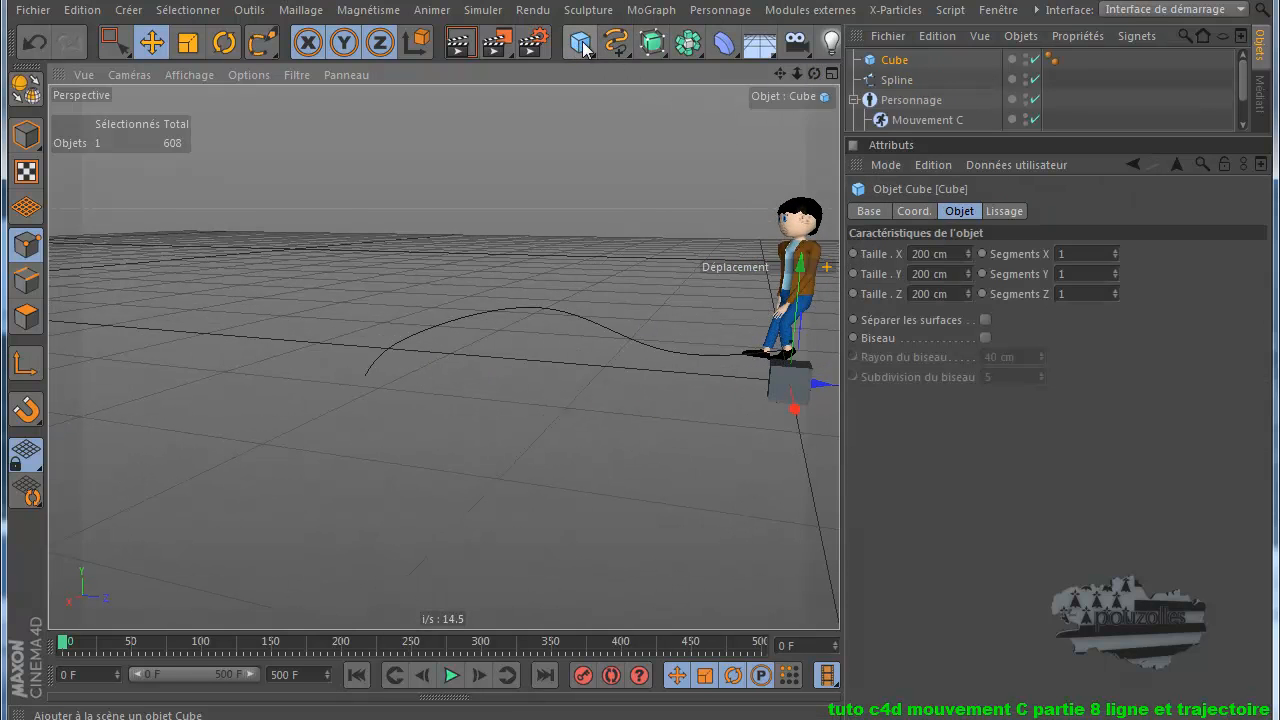
drag(820, 395, 738, 385)
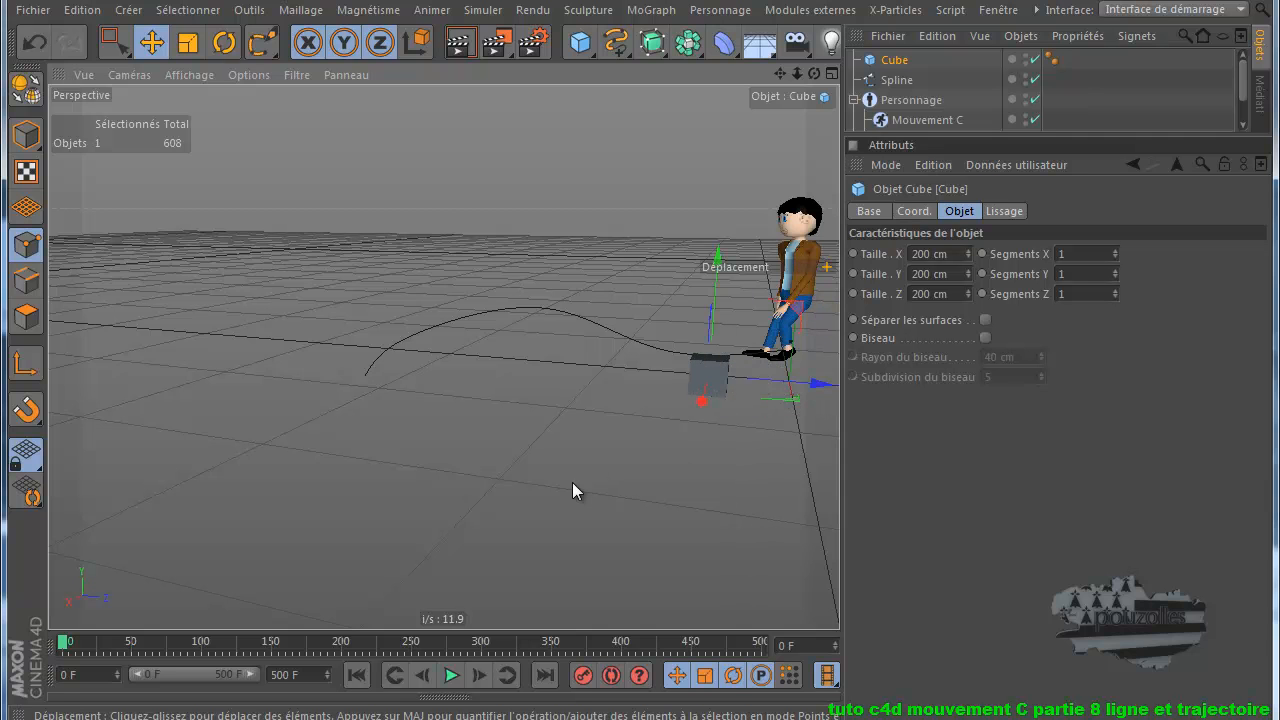
middle_click(572, 482)
middle_click(384, 484)
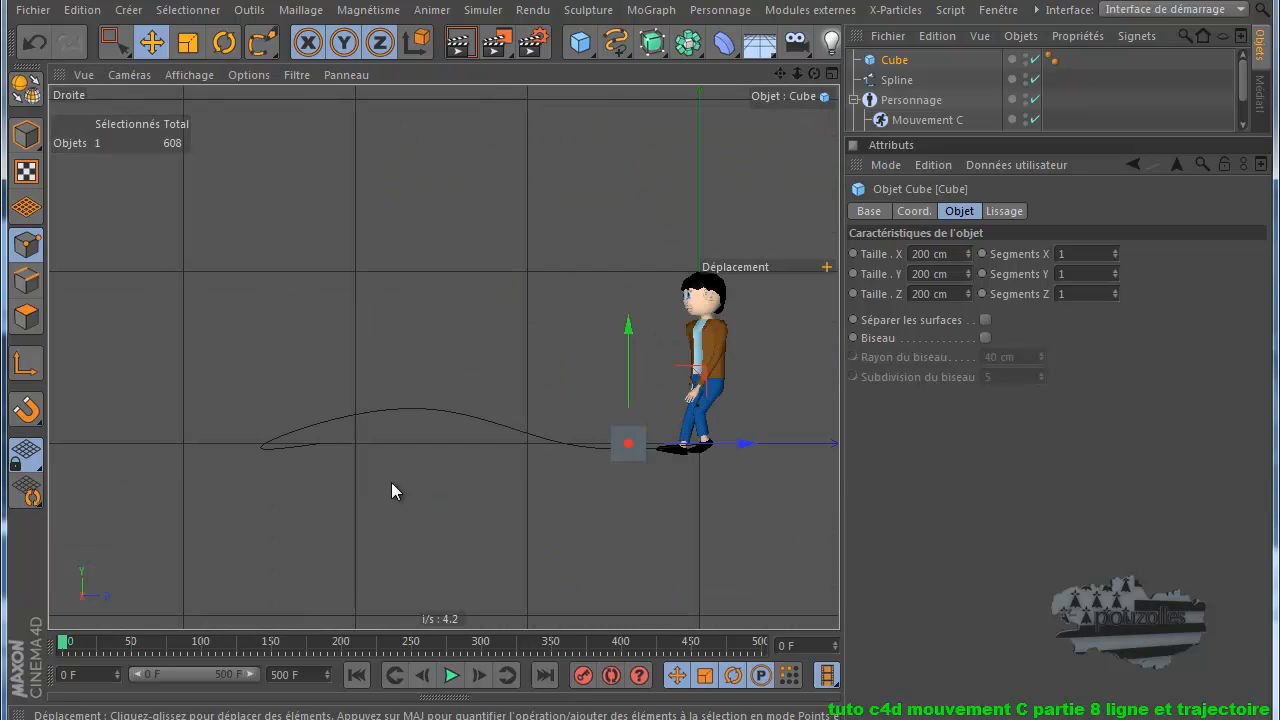
scroll(575, 455, up, 3)
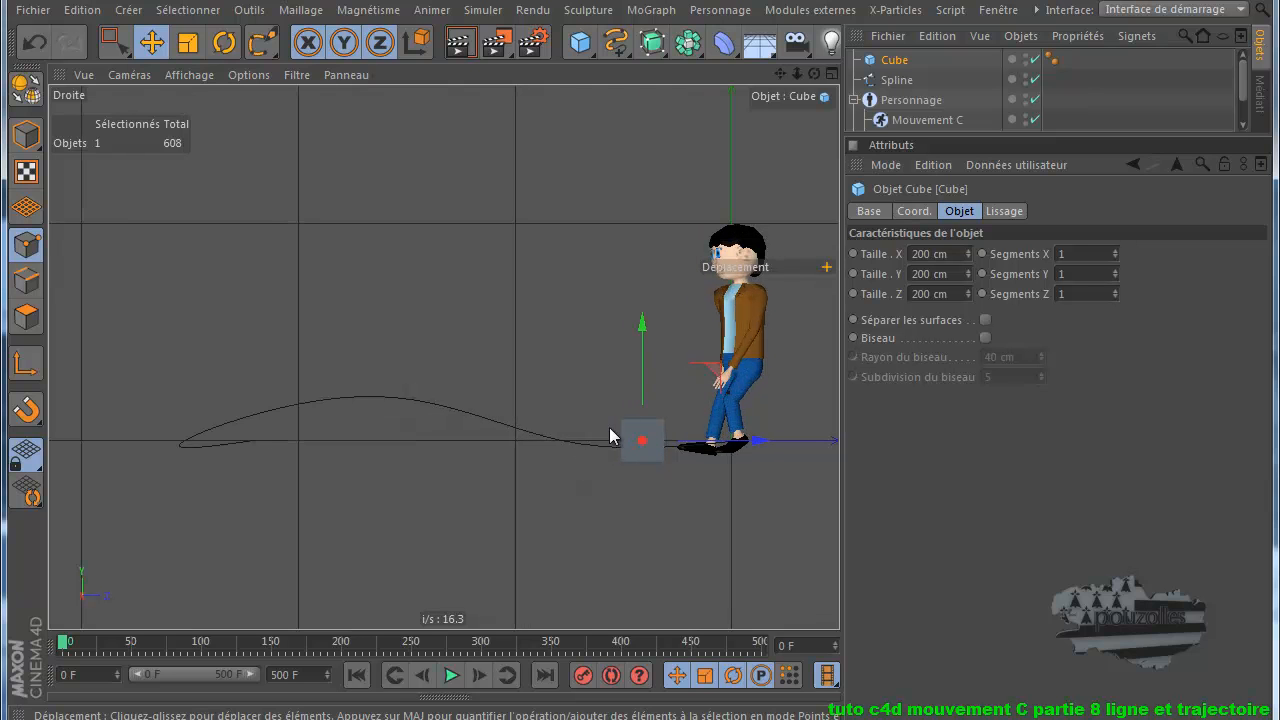
- Make the cube editable and raise it slightly so its base sits level with the character's feet
click(26, 88)
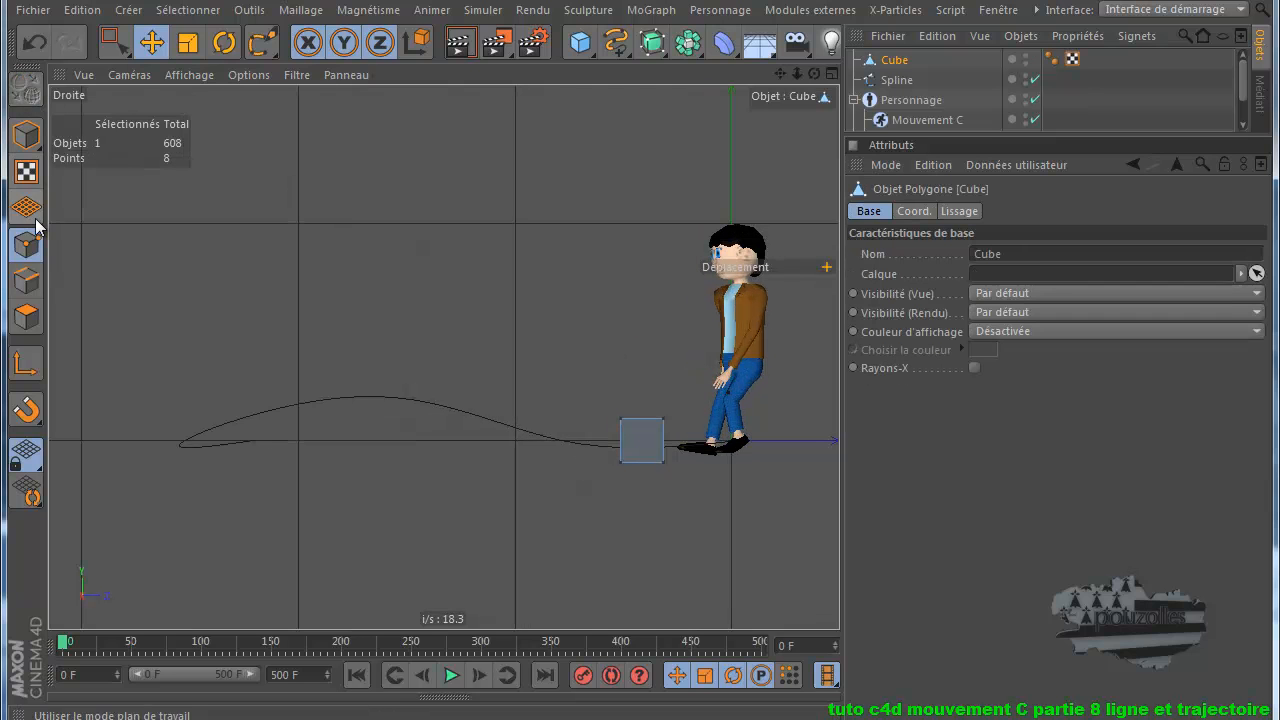
click(114, 42)
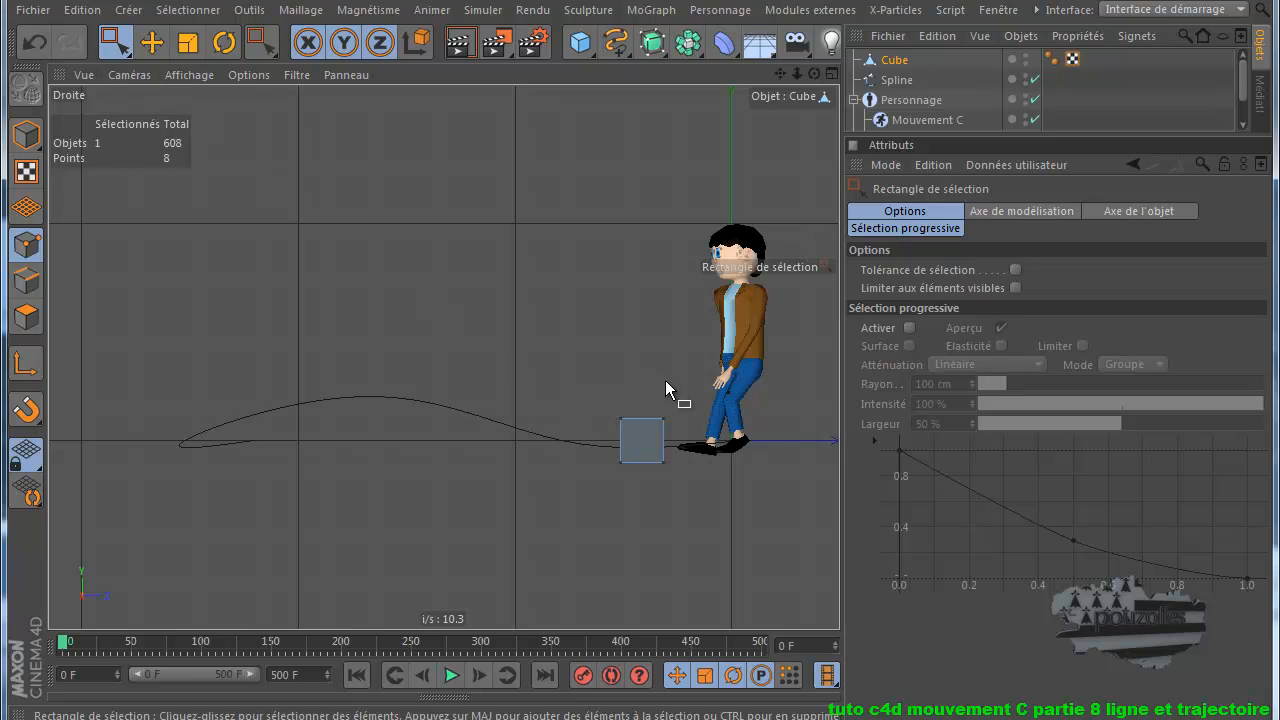
click(26, 135)
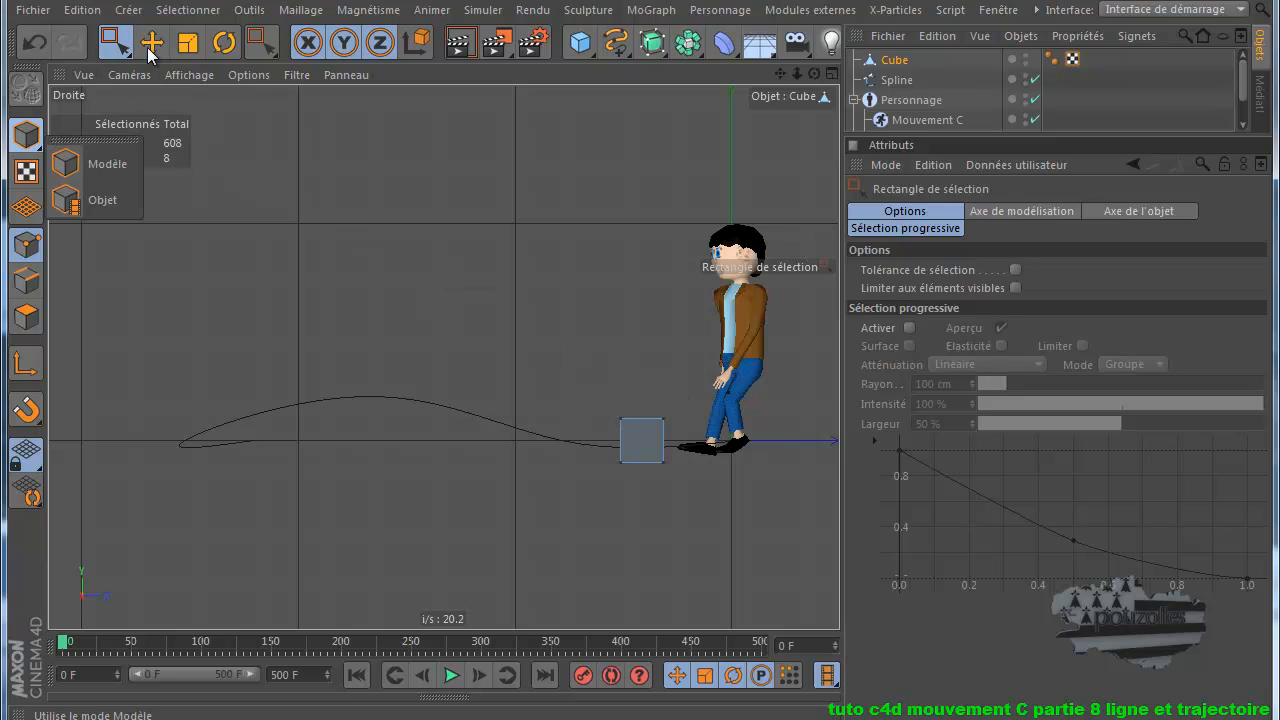
click(26, 135)
drag(642, 331, 641, 318)
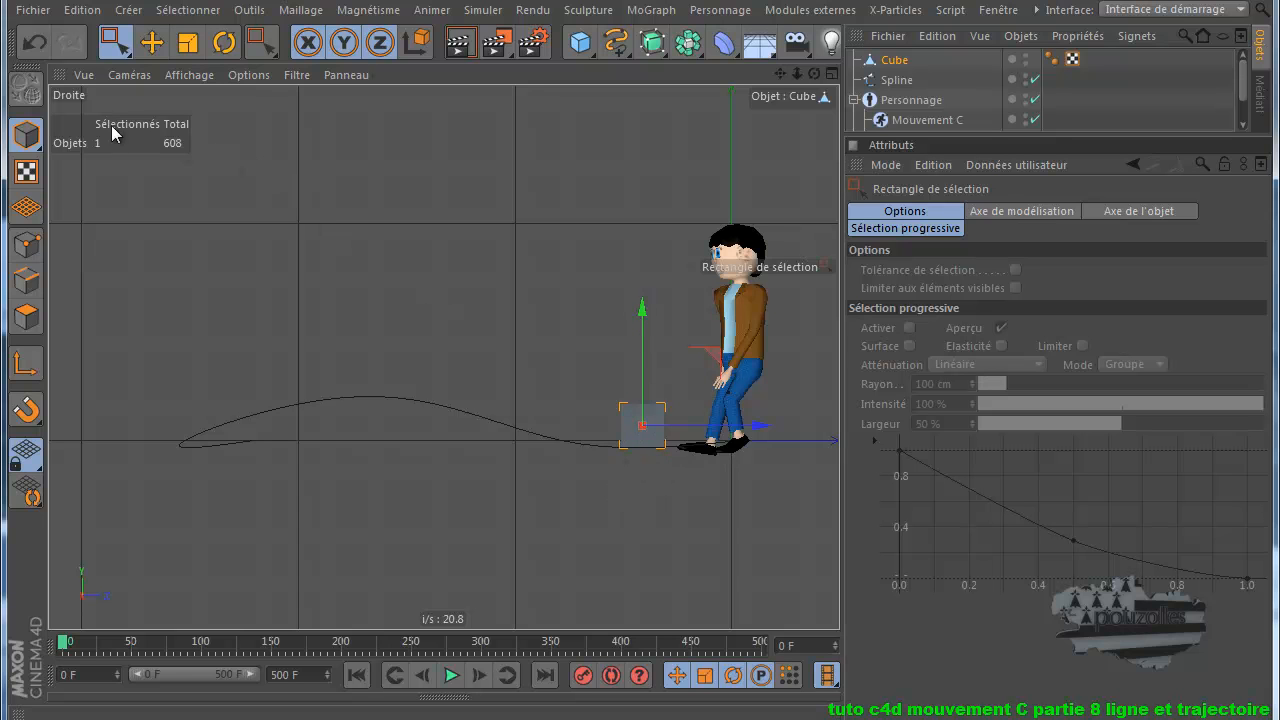
- Reshape the cube's points into a long ramp, flat near the character, stretched past the spline's far bend and raised at the far end
click(32, 253)
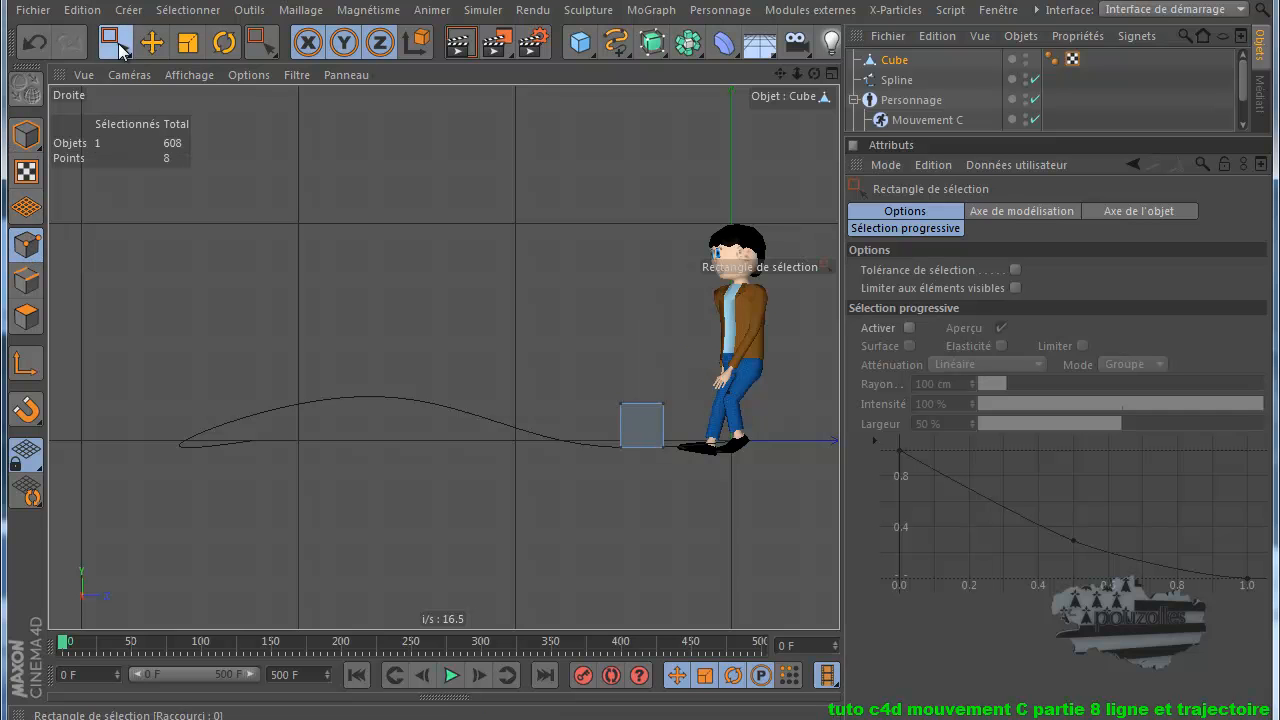
drag(650, 393, 677, 420)
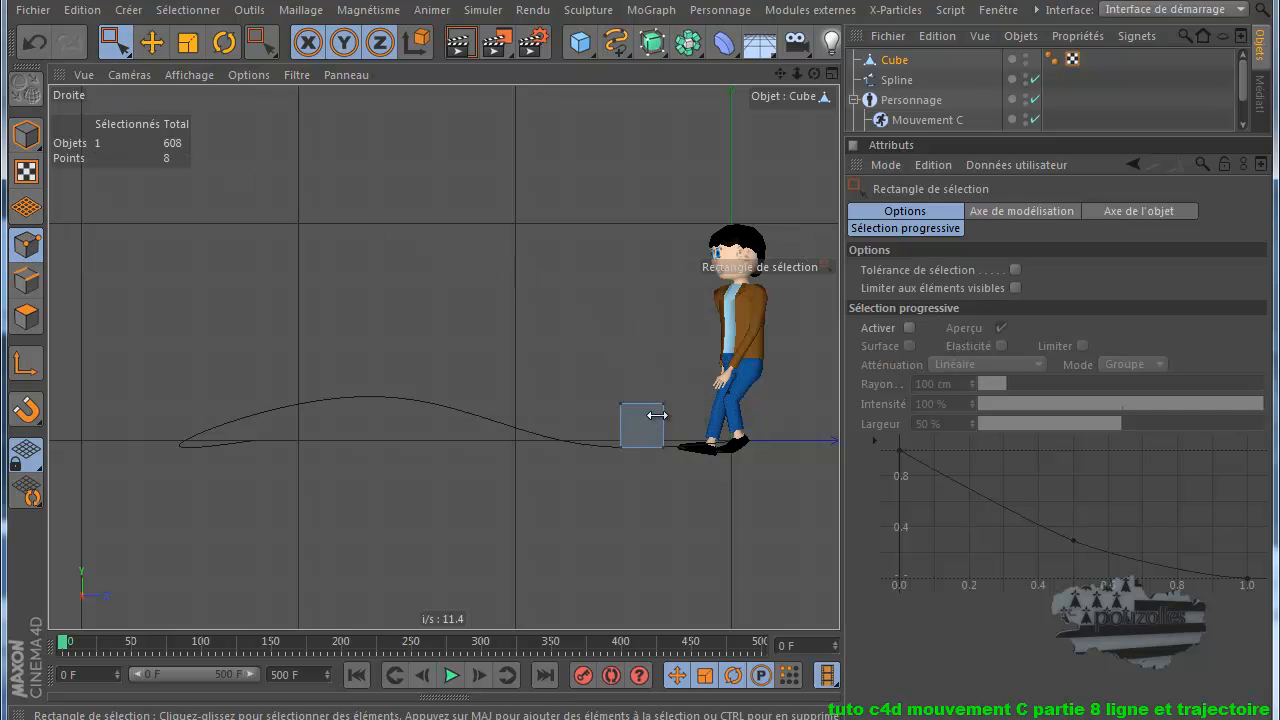
drag(662, 284, 660, 327)
drag(632, 381, 613, 460)
drag(730, 441, 271, 485)
drag(173, 381, 132, 418)
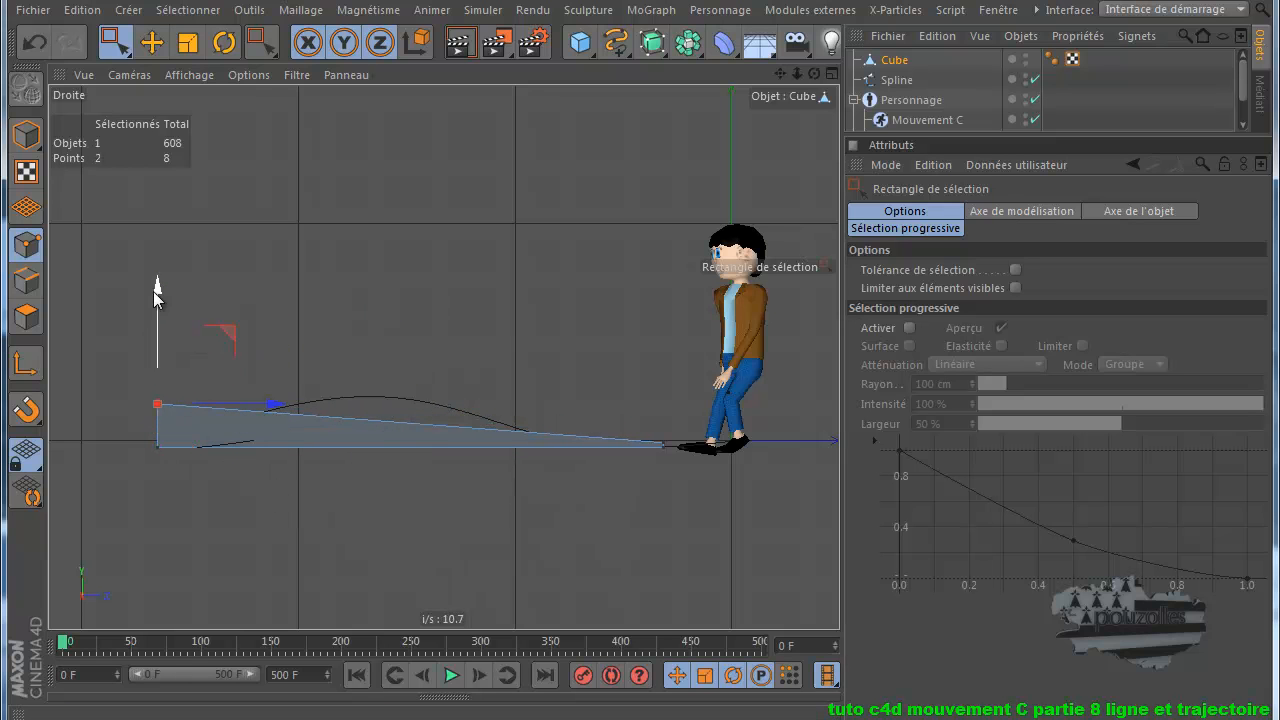
drag(161, 264, 165, 249)
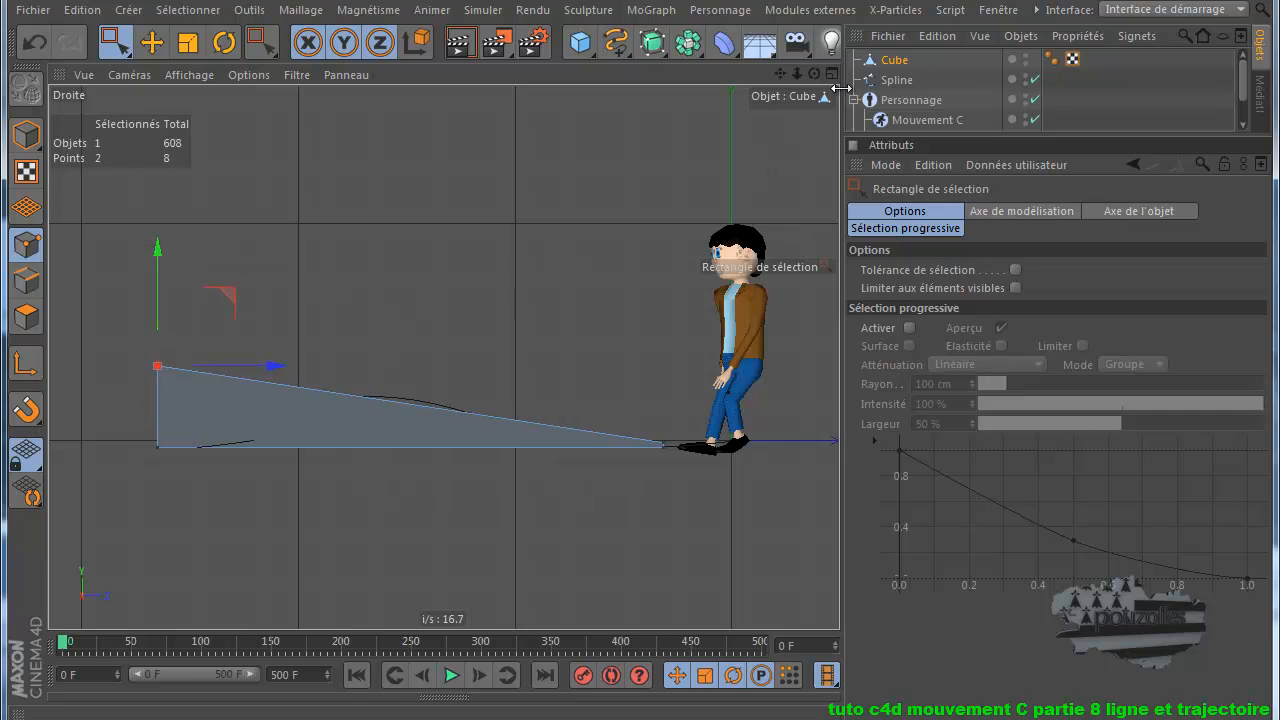
- Lower the spline's middle point back to ground level, and undo the slight sideways shift of the whole spline
click(896, 80)
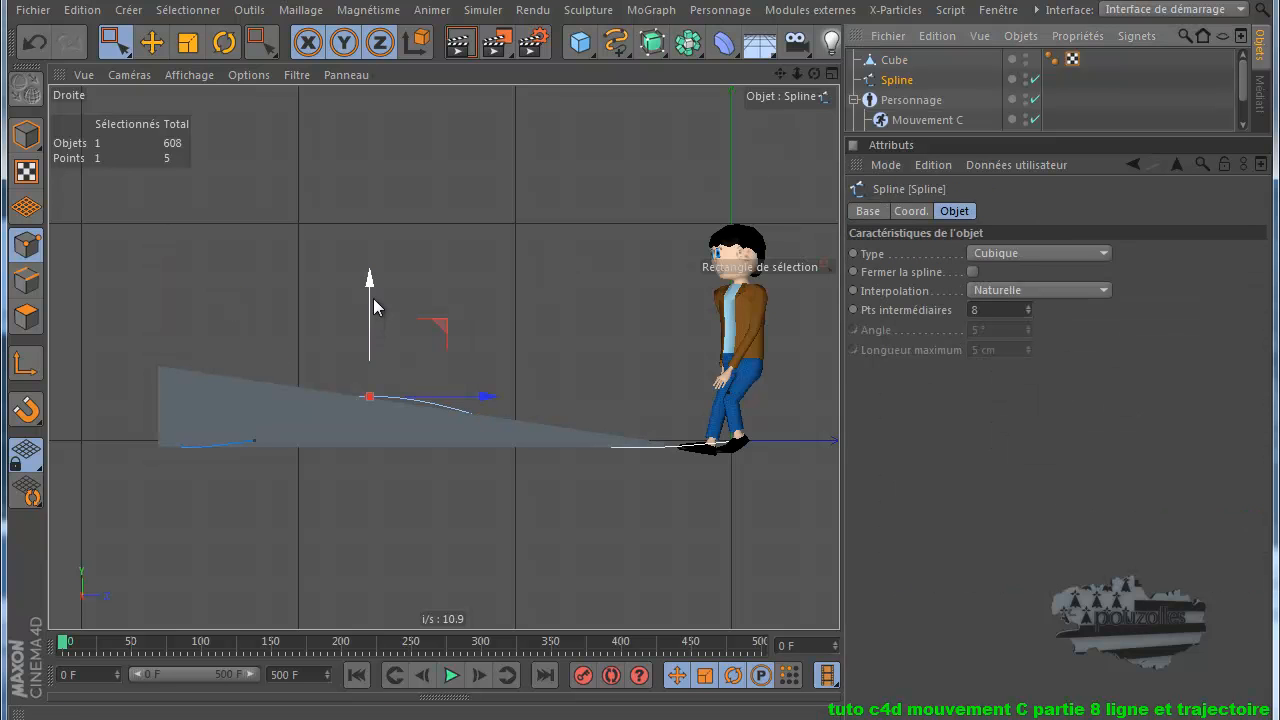
drag(369, 285, 370, 322)
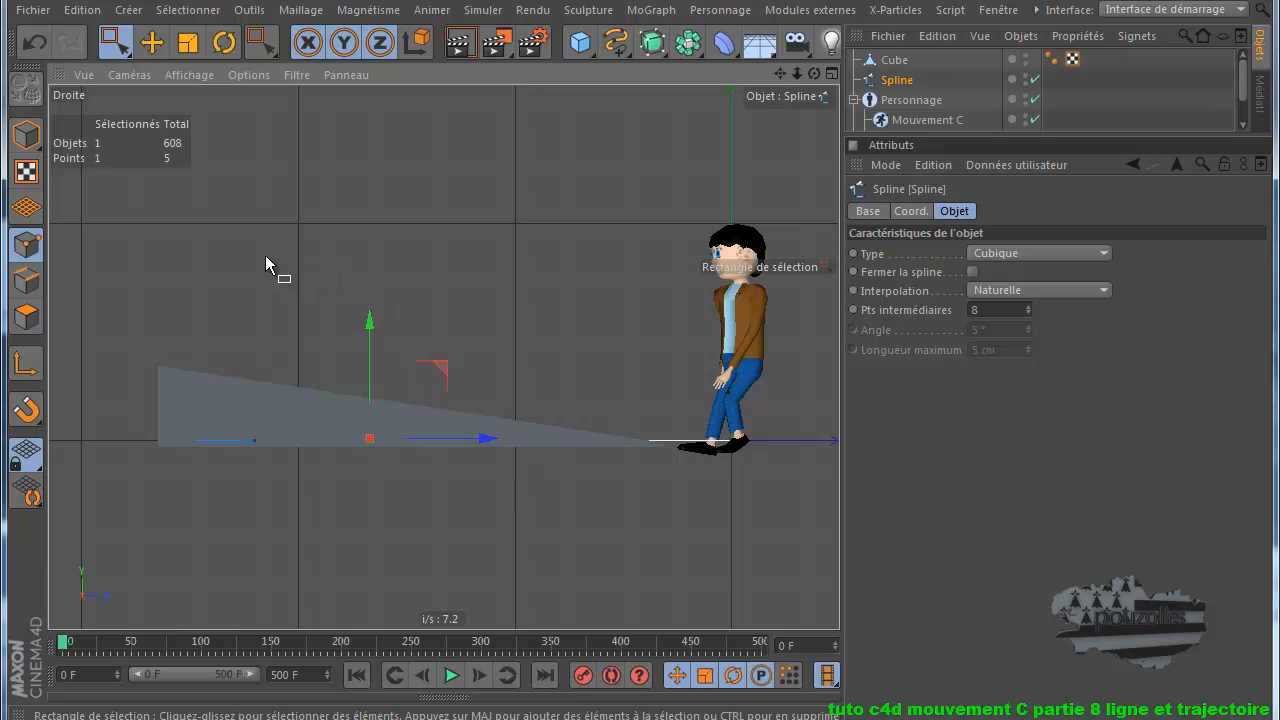
middle_click(267, 260)
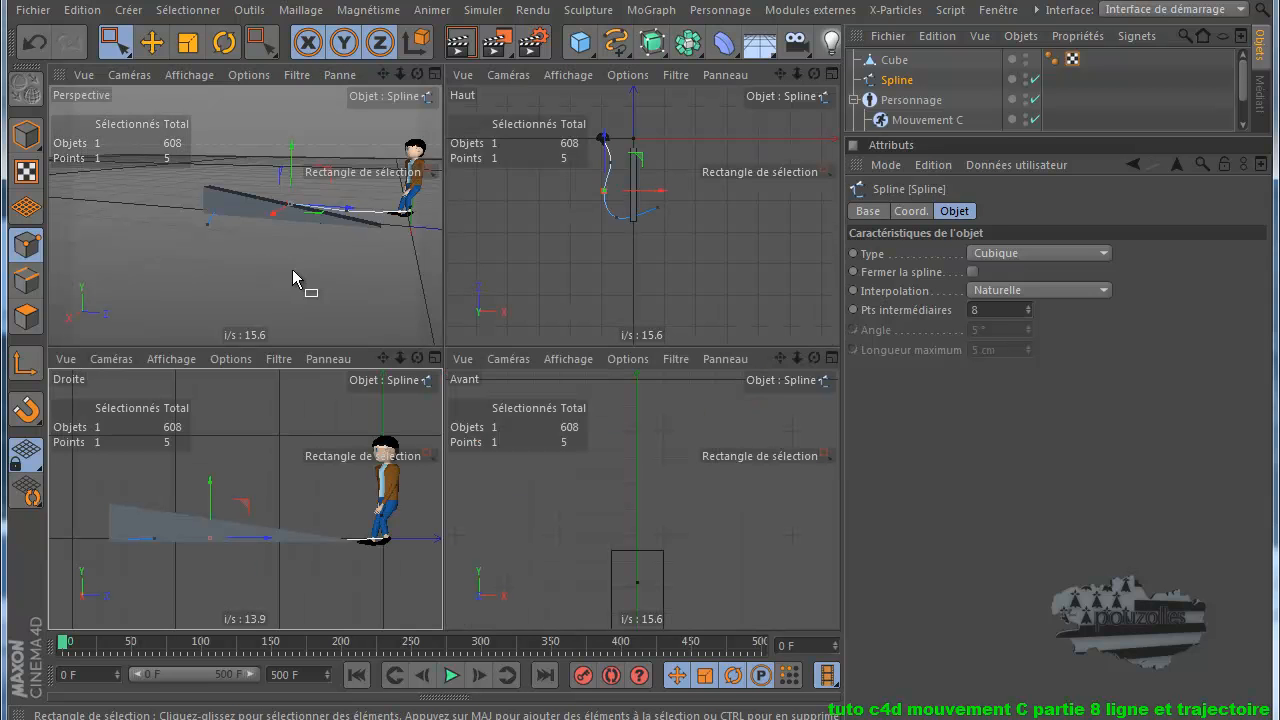
middle_click(557, 281)
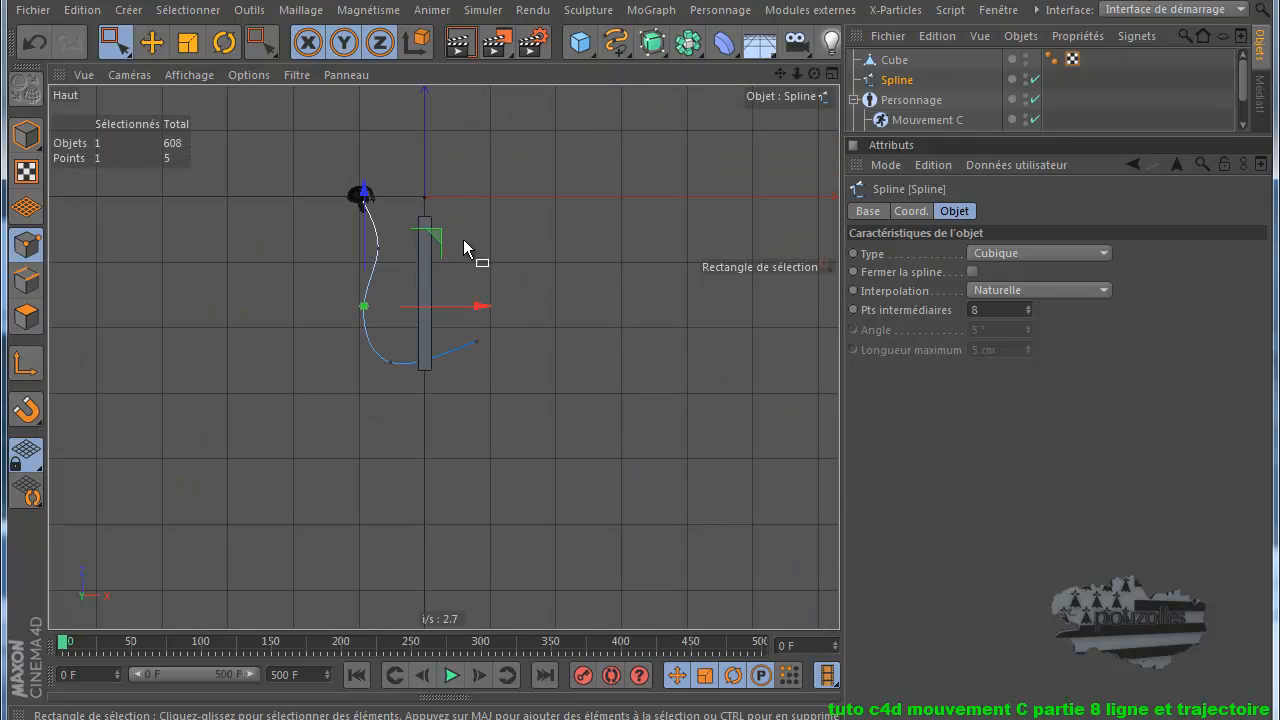
click(26, 135)
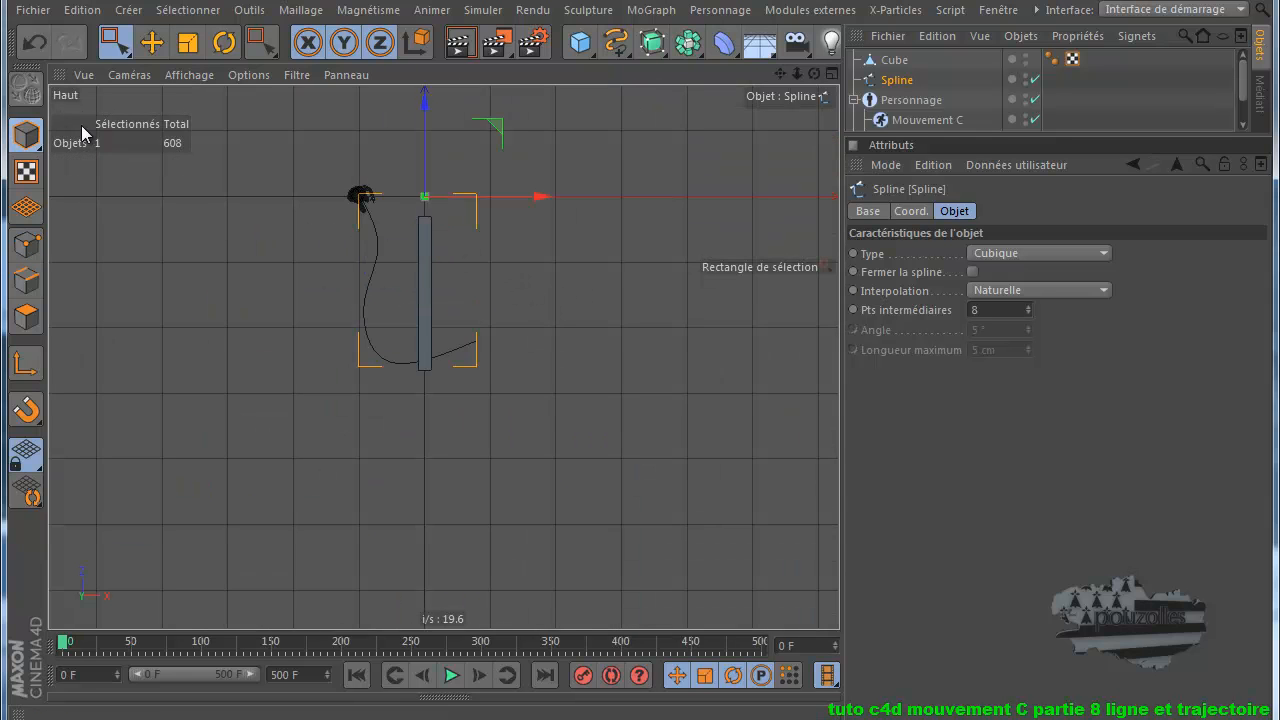
drag(541, 198, 535, 199)
click(35, 42)
- Widen the cube ramp along the X axis and reposition it sideways so it covers the spline's path in the Haut view
click(893, 60)
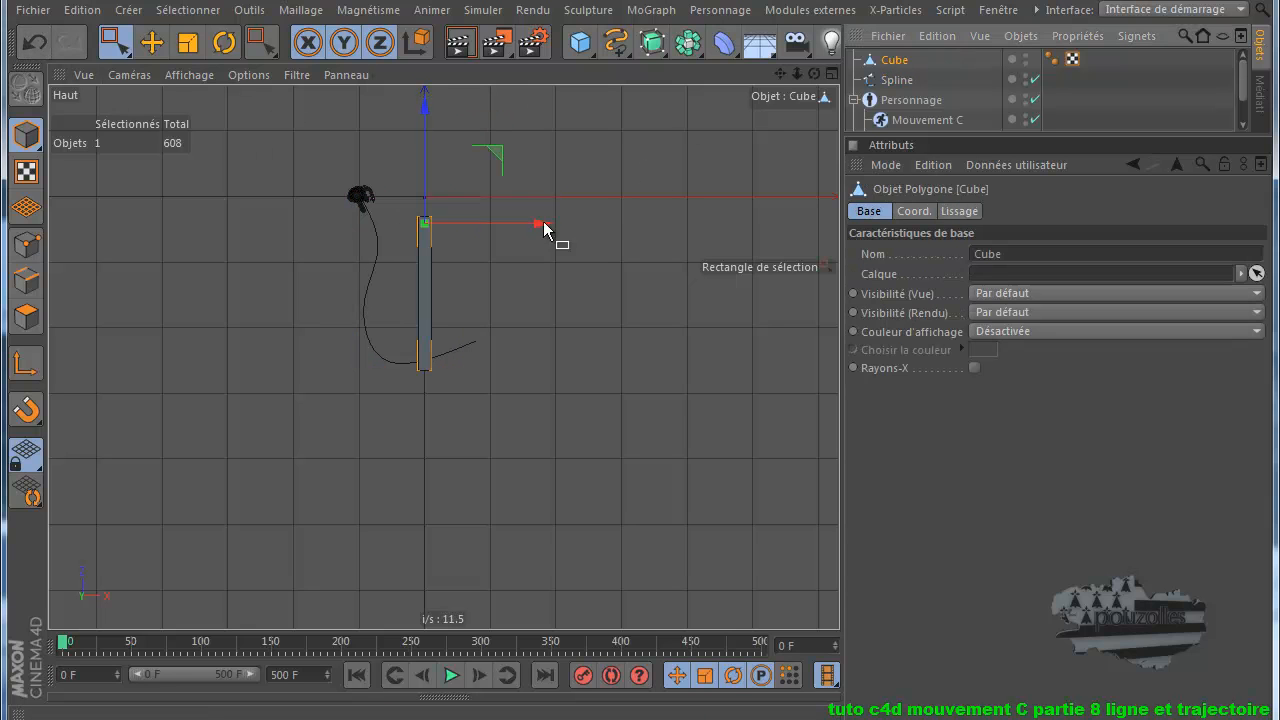
drag(537, 225, 490, 234)
click(187, 42)
drag(493, 223, 645, 316)
click(152, 42)
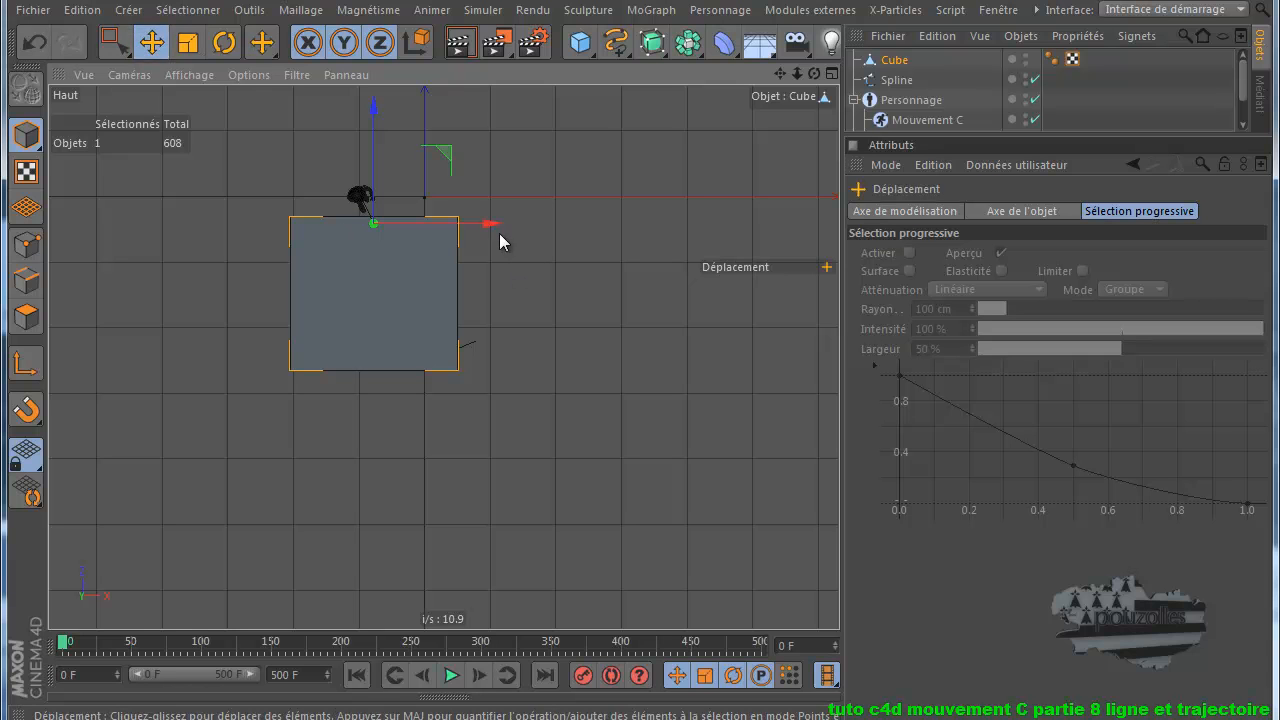
drag(491, 223, 521, 224)
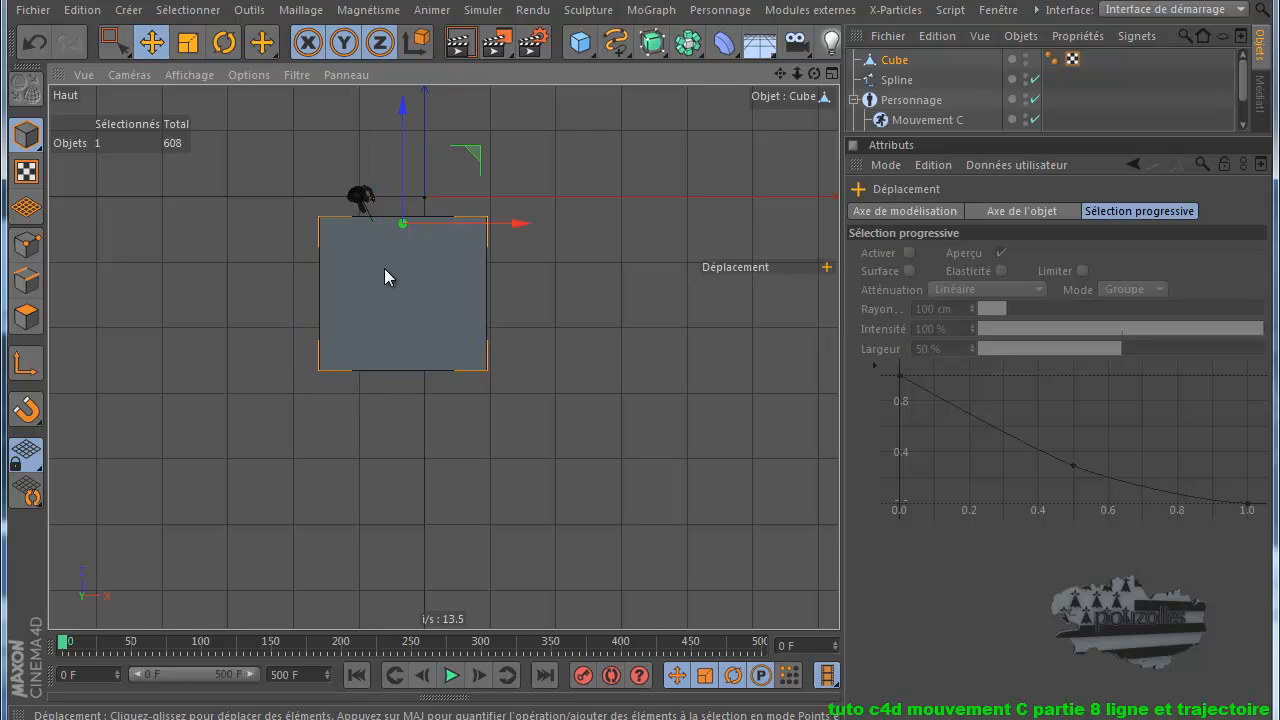
- Assign the Cube as the Surface in the Mouvement C Route settings and play the walk in the perspective view
middle_click(260, 306)
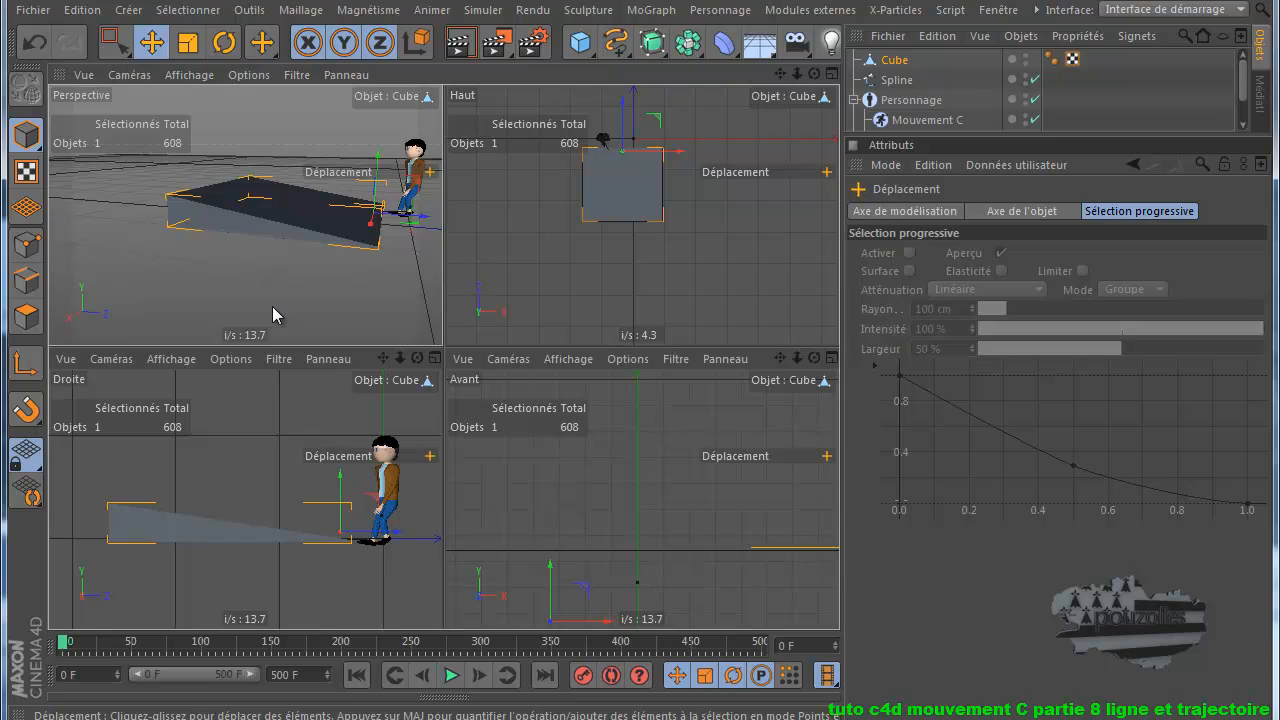
middle_click(265, 305)
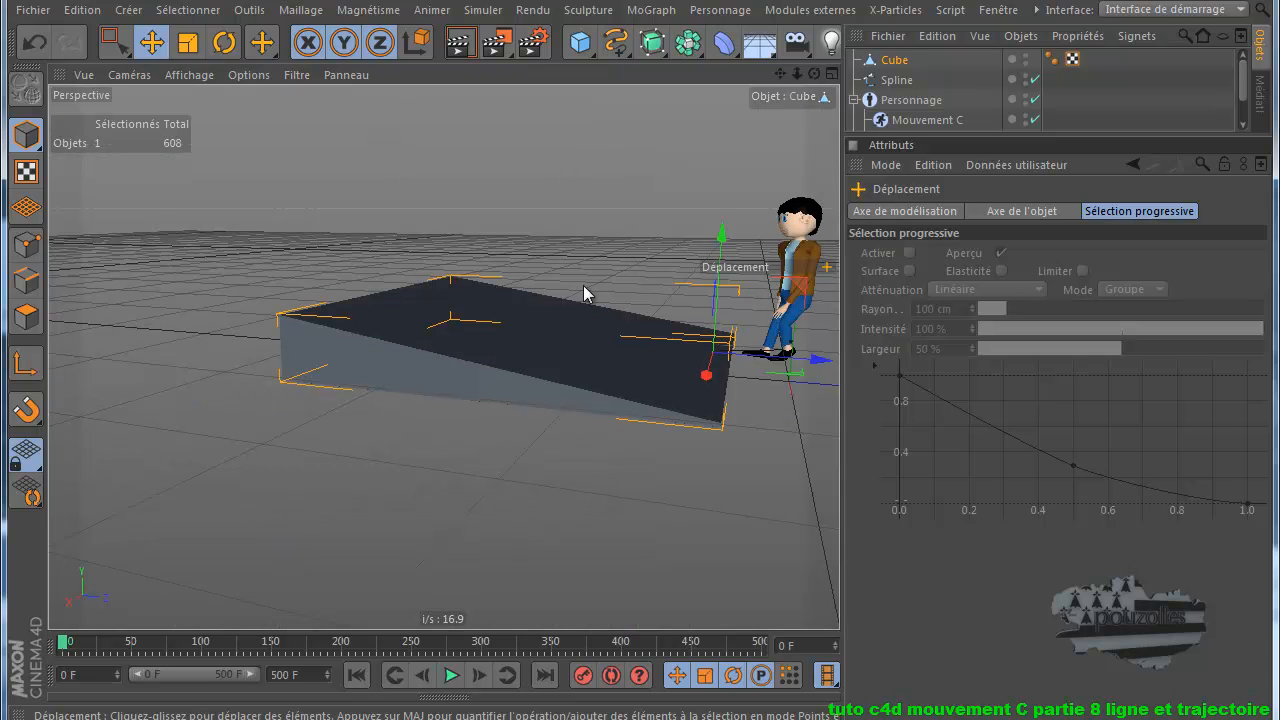
drag(777, 80, 640, 315)
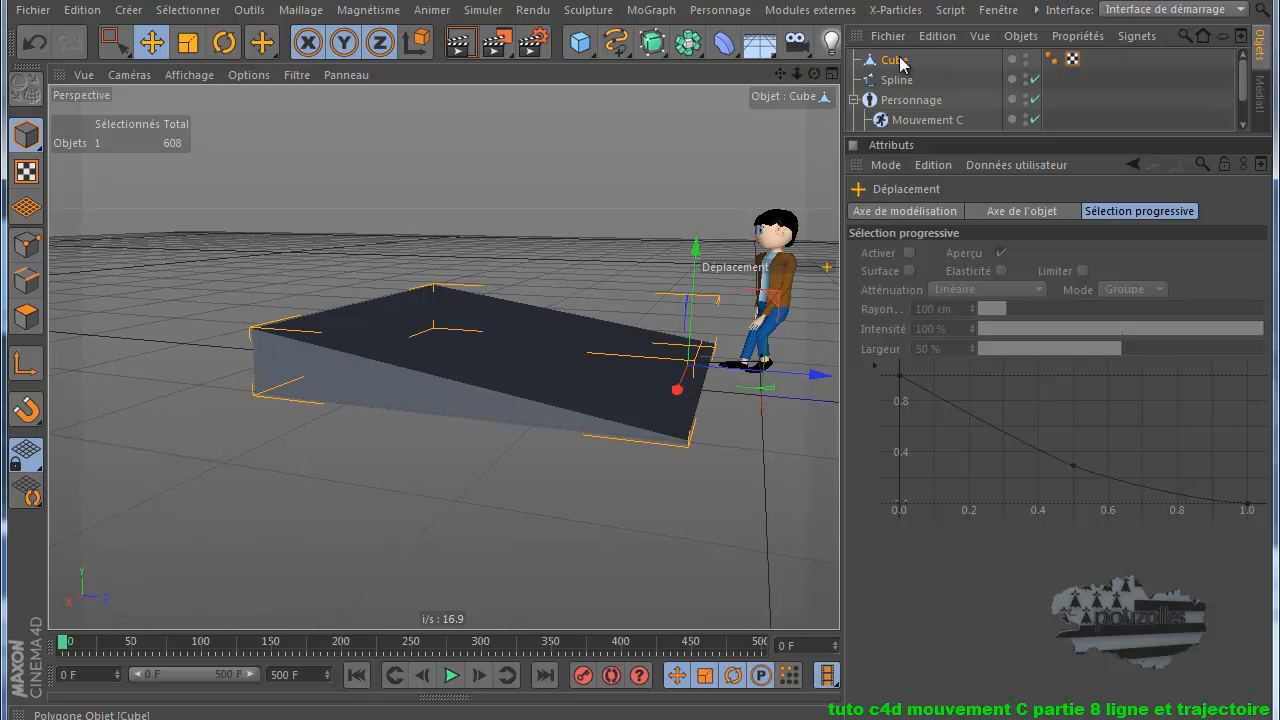
click(920, 119)
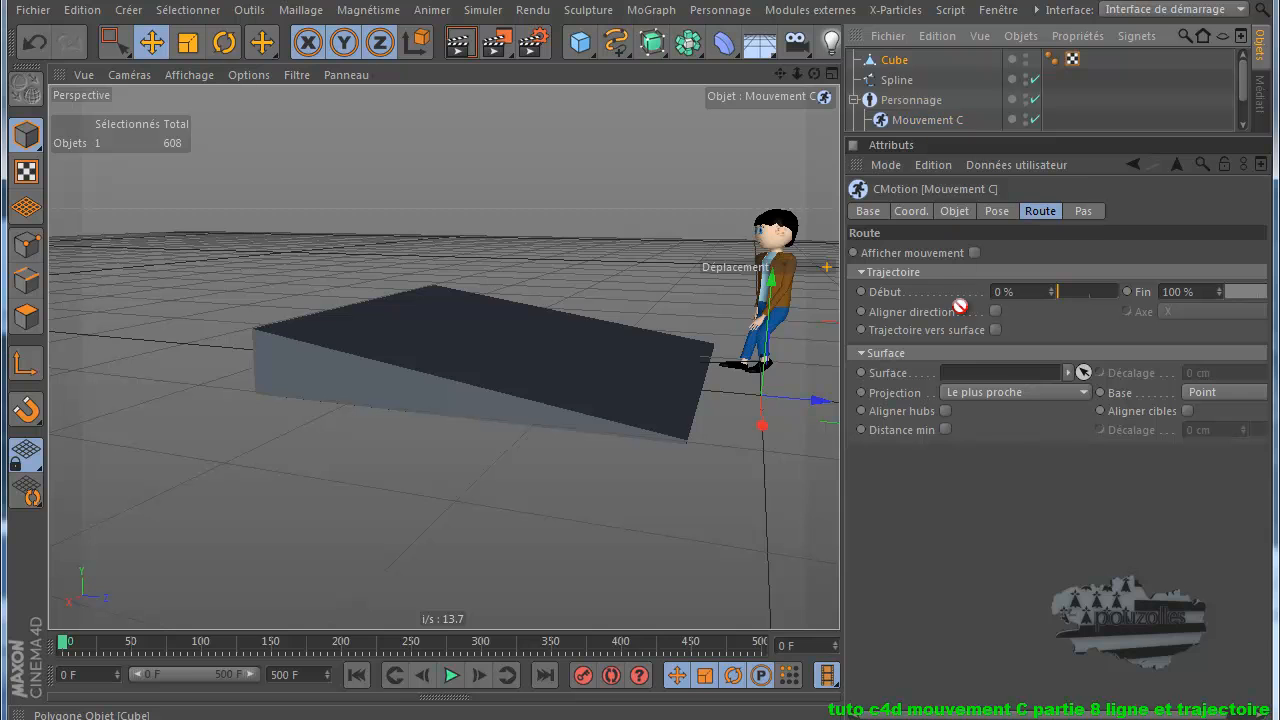
drag(966, 380, 966, 373)
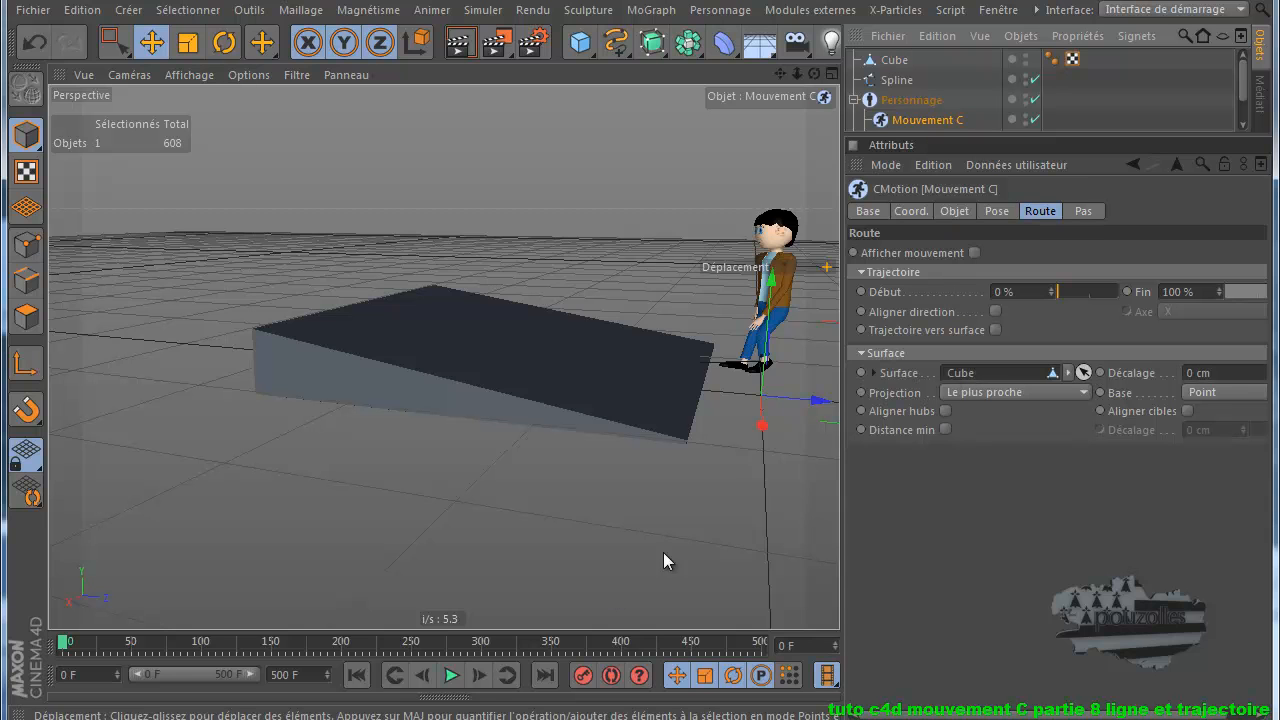
click(450, 676)
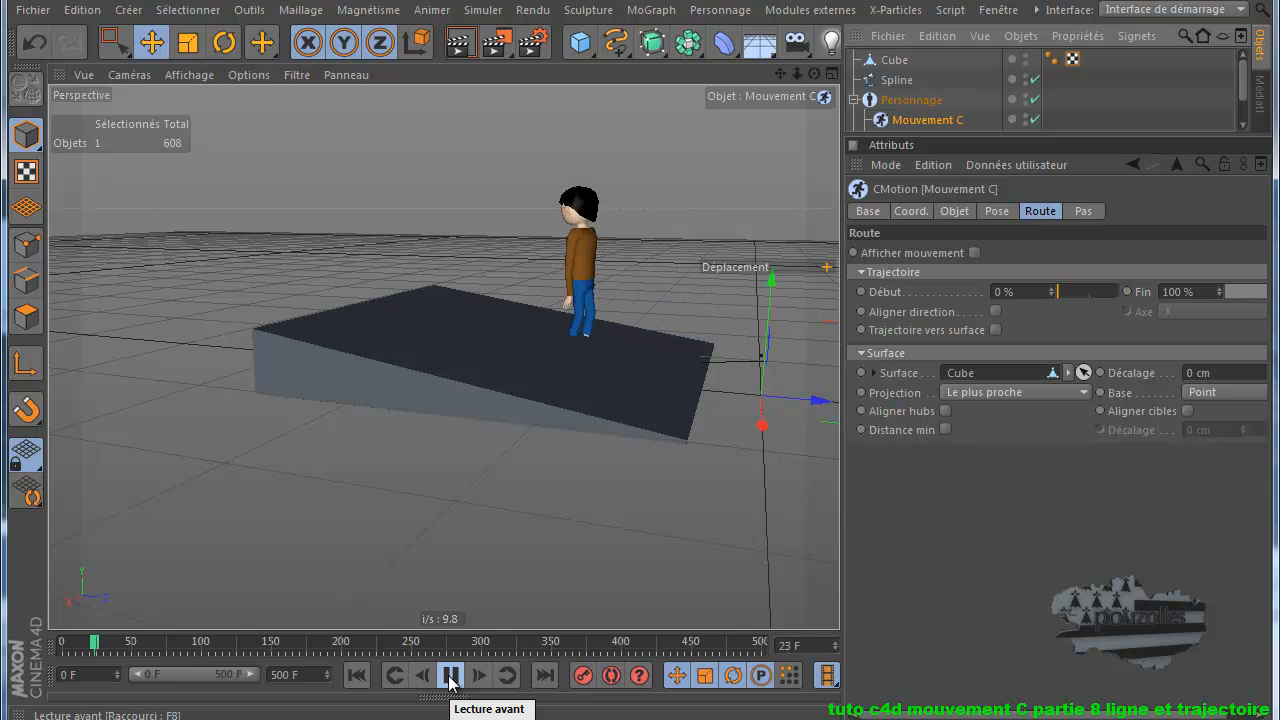
- Replay the character's walk up the cube ramp from the first frame and rewind the animation to the start
click(450, 676)
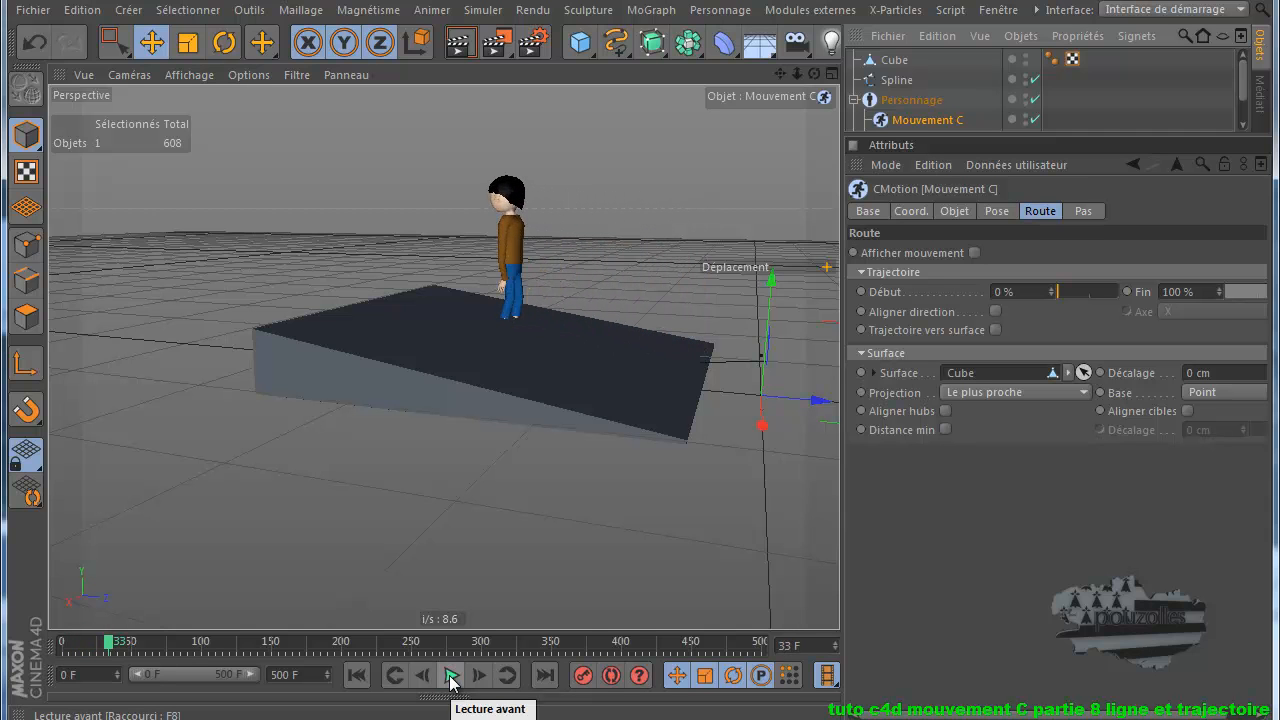
click(356, 675)
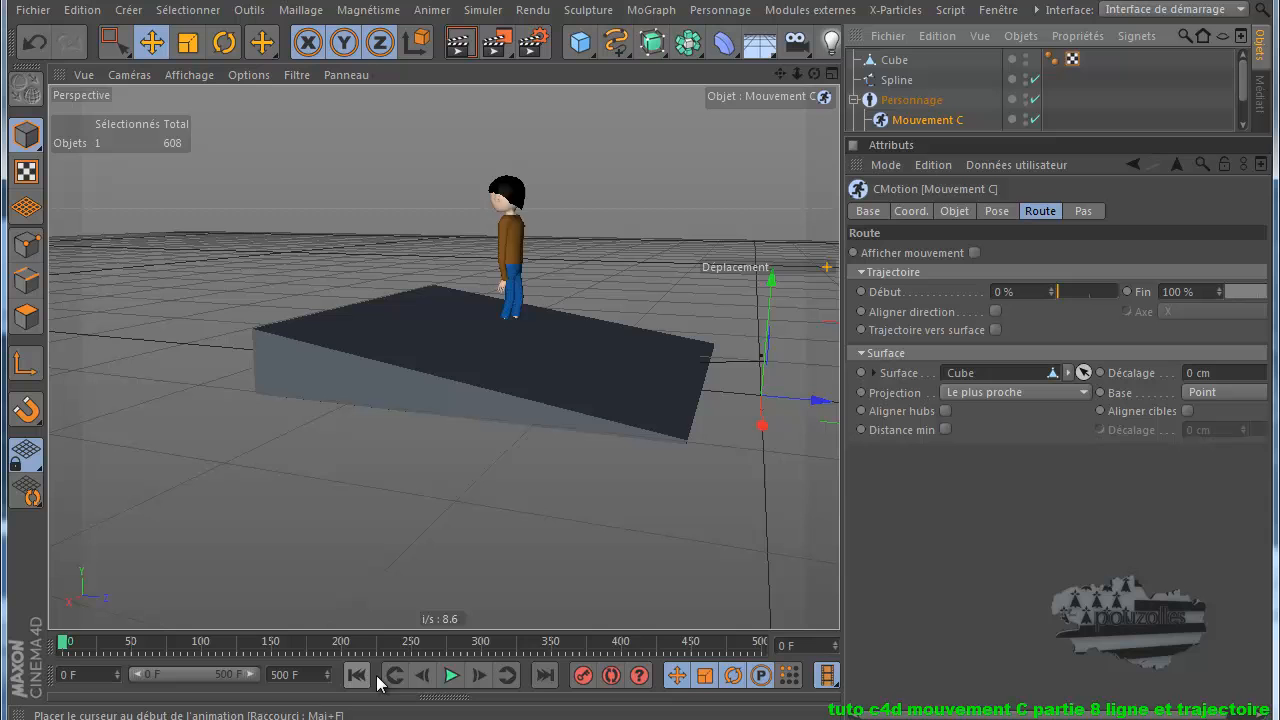
click(451, 675)
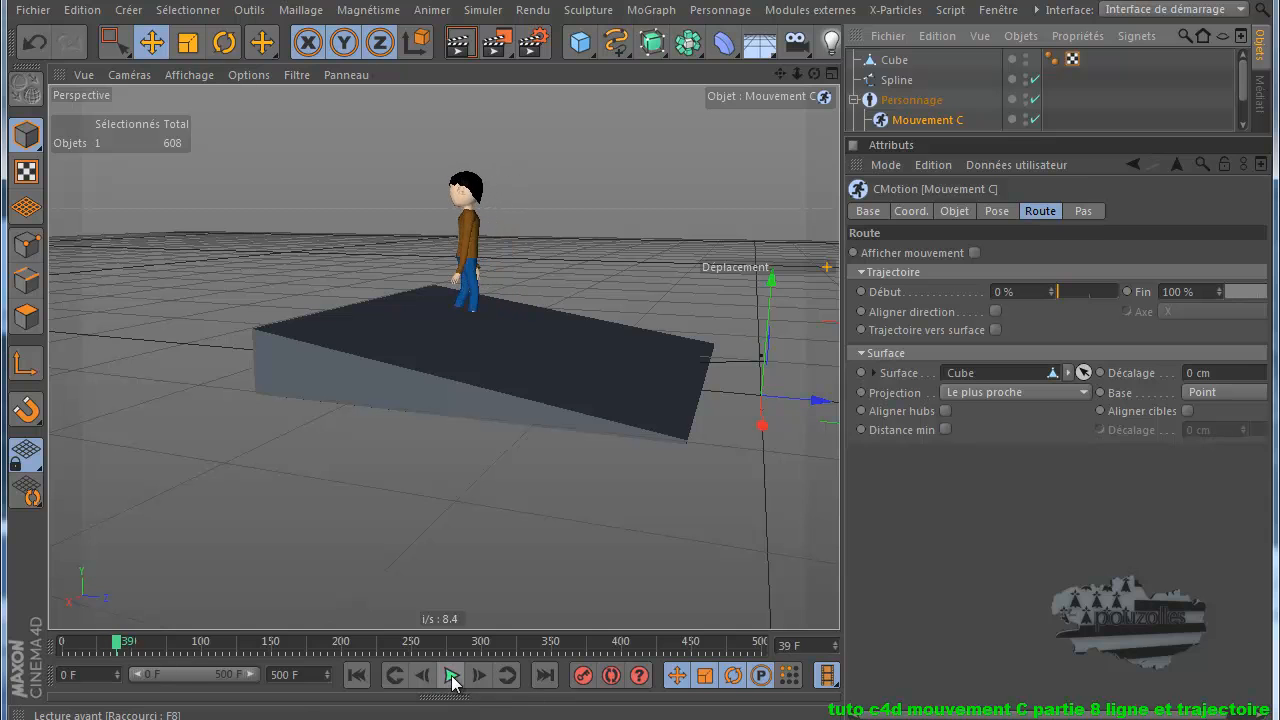
click(357, 676)
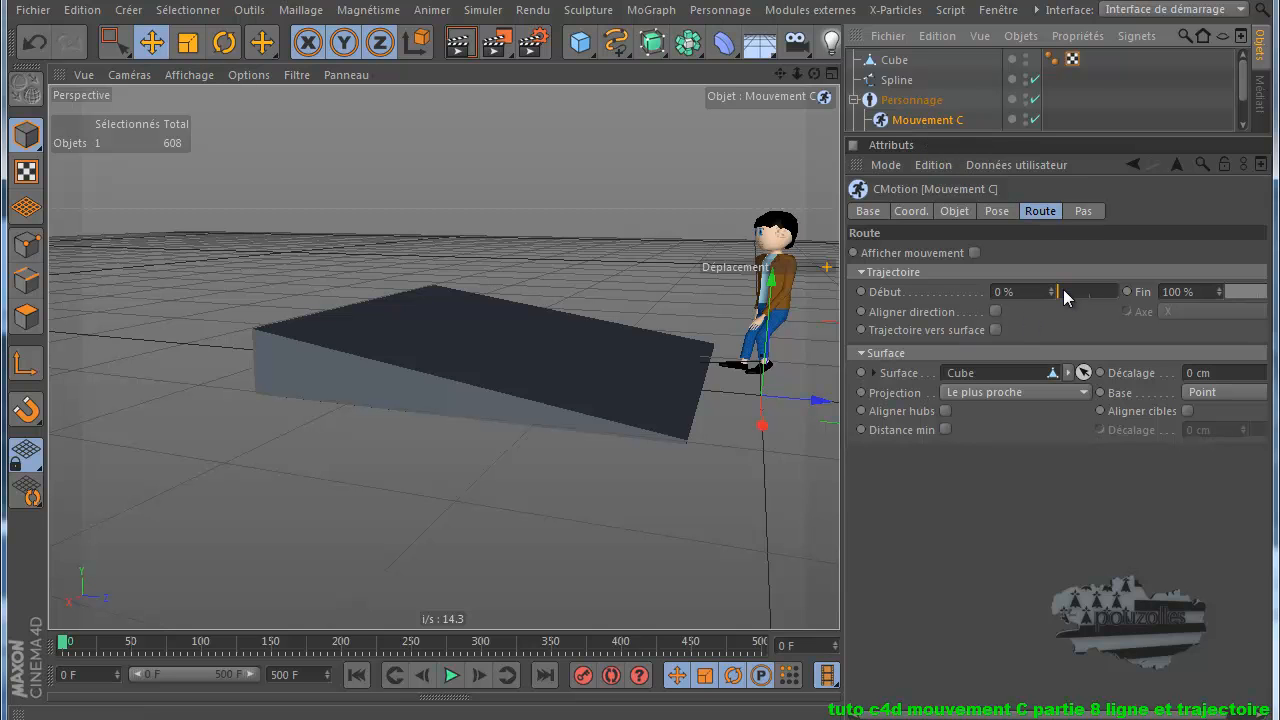
- Try a trajectory Début of 52 % in the Route settings, play the walk on the ramp and rewind
drag(1063, 289, 1083, 290)
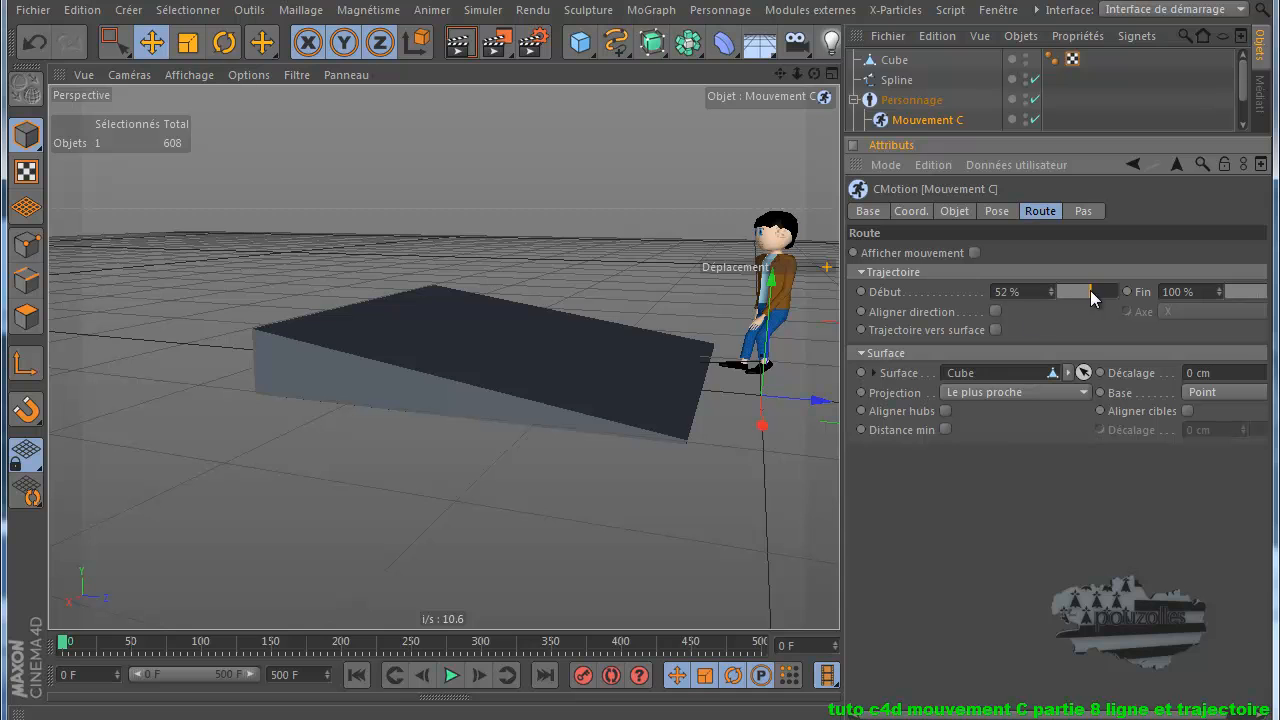
click(451, 675)
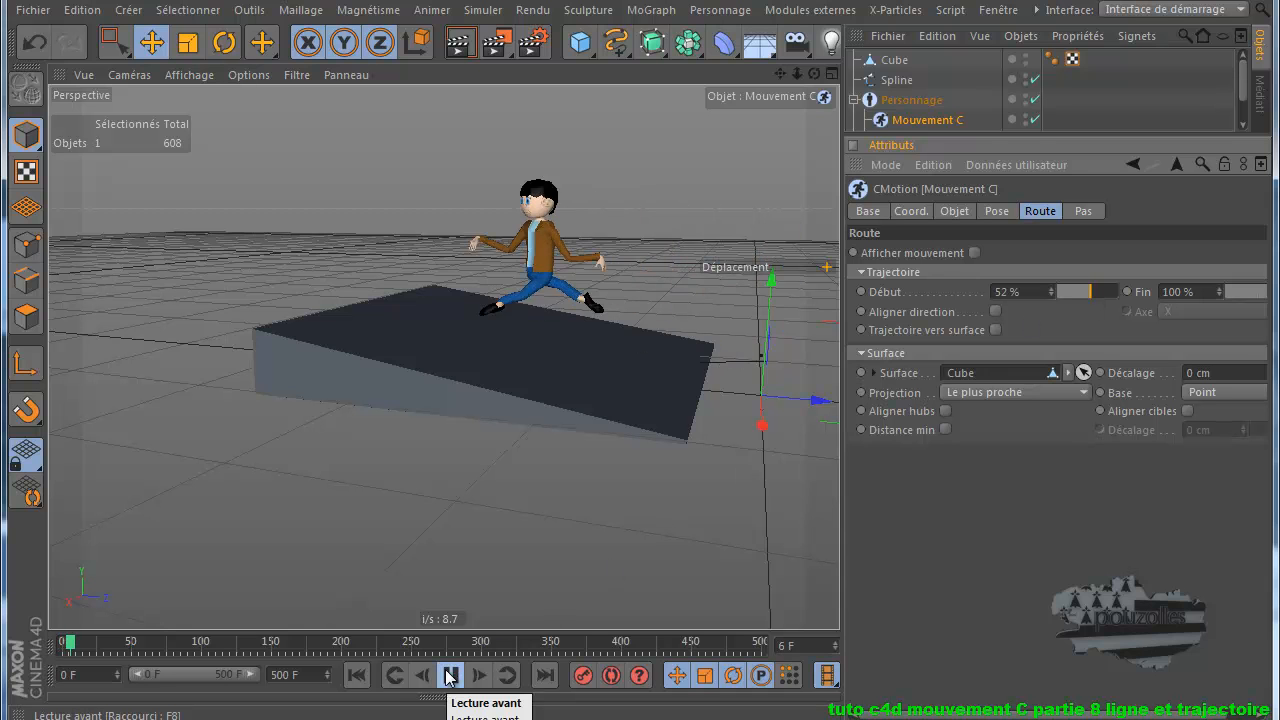
click(449, 675)
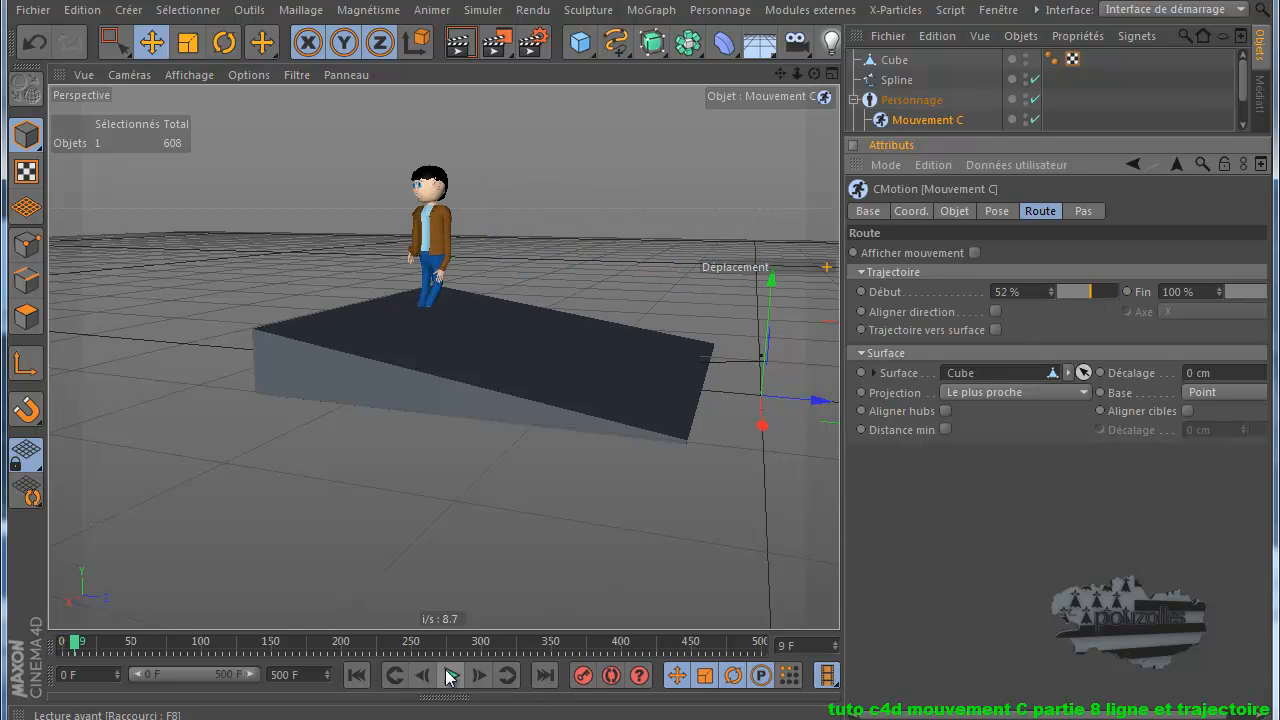
click(356, 675)
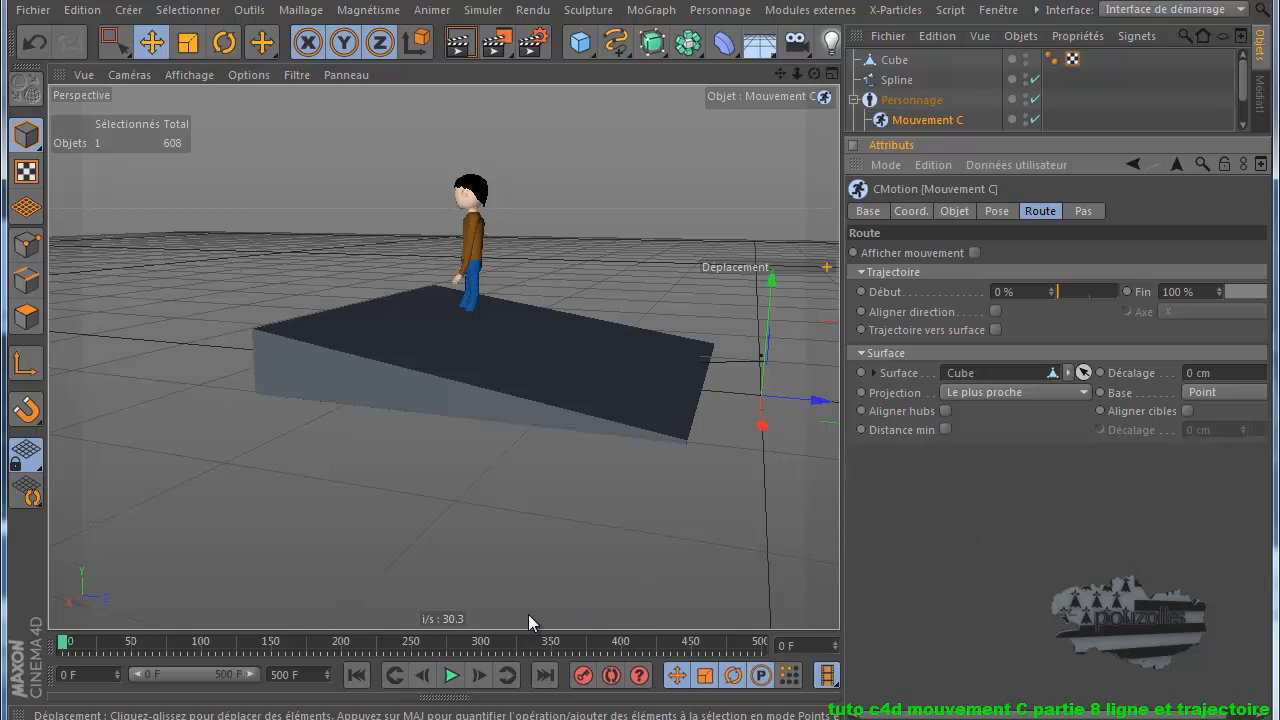
- Play the walk on the ramp with the trajectory Début at 0 %, and return to the first frame
click(449, 677)
click(449, 677)
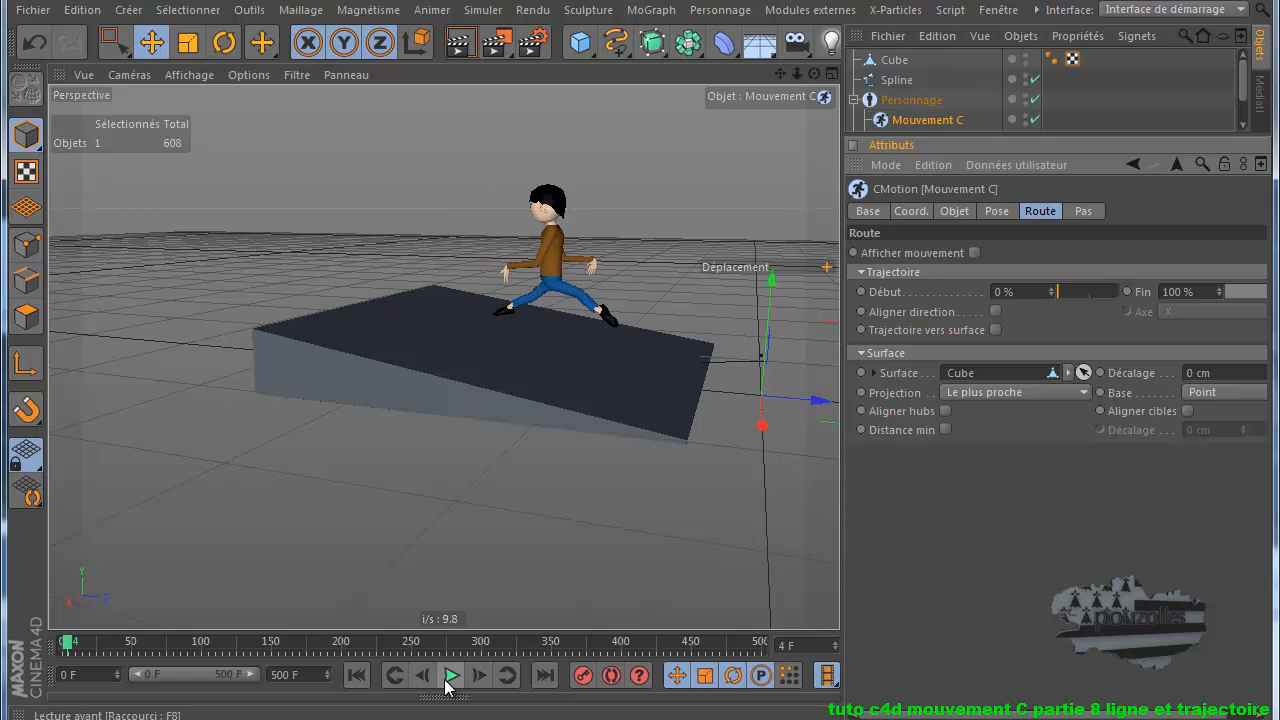
click(357, 676)
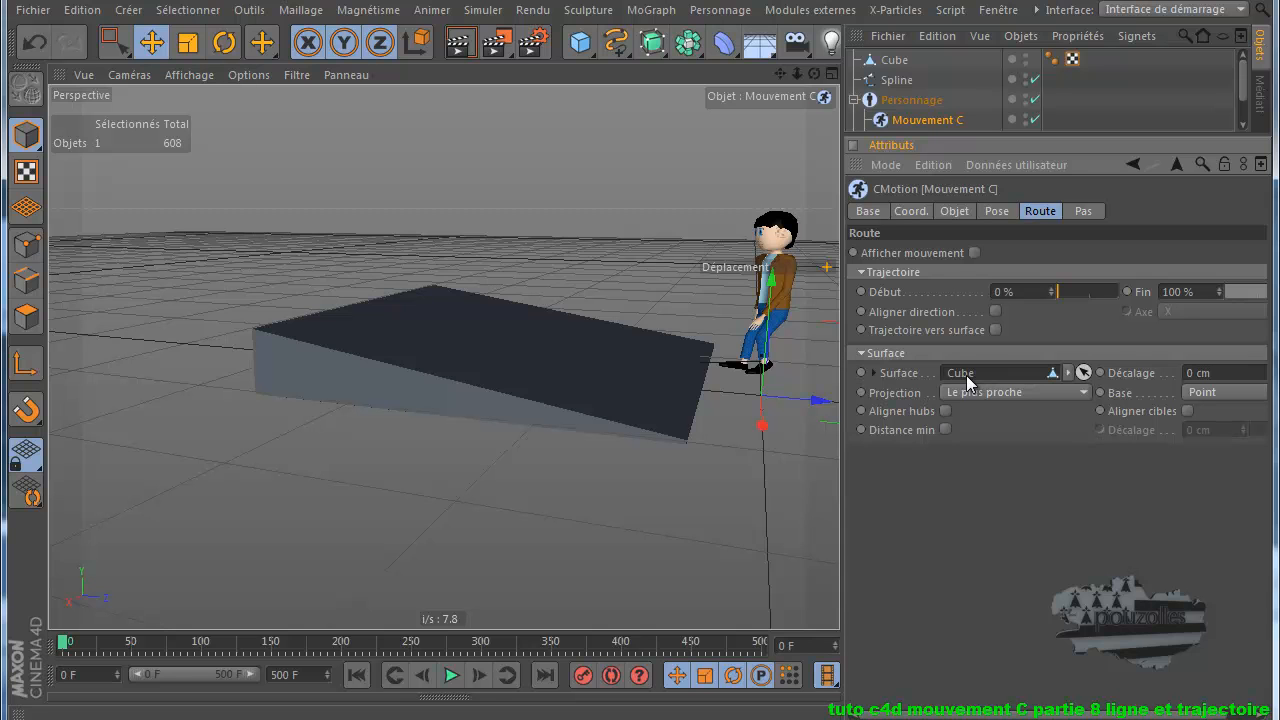
- Inspect the Cube's properties within the Surface setting, collapse them, and play the ramp walk once more before rewinding
click(875, 373)
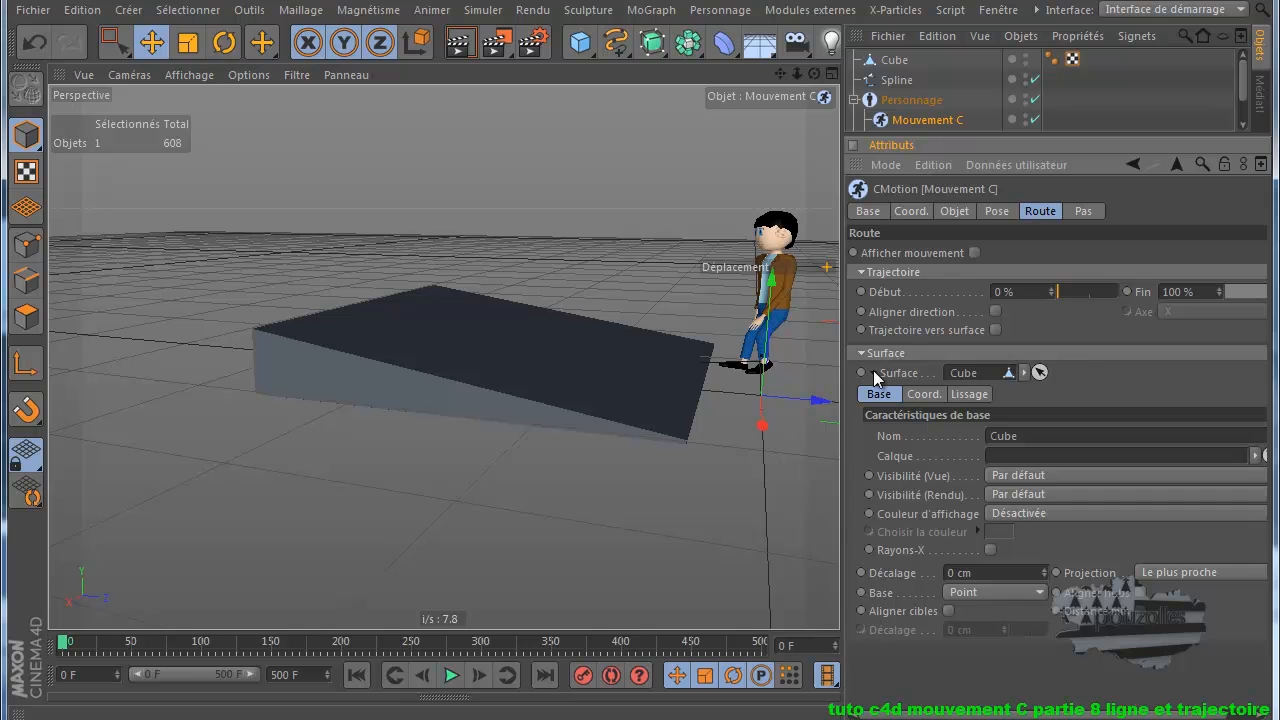
click(873, 372)
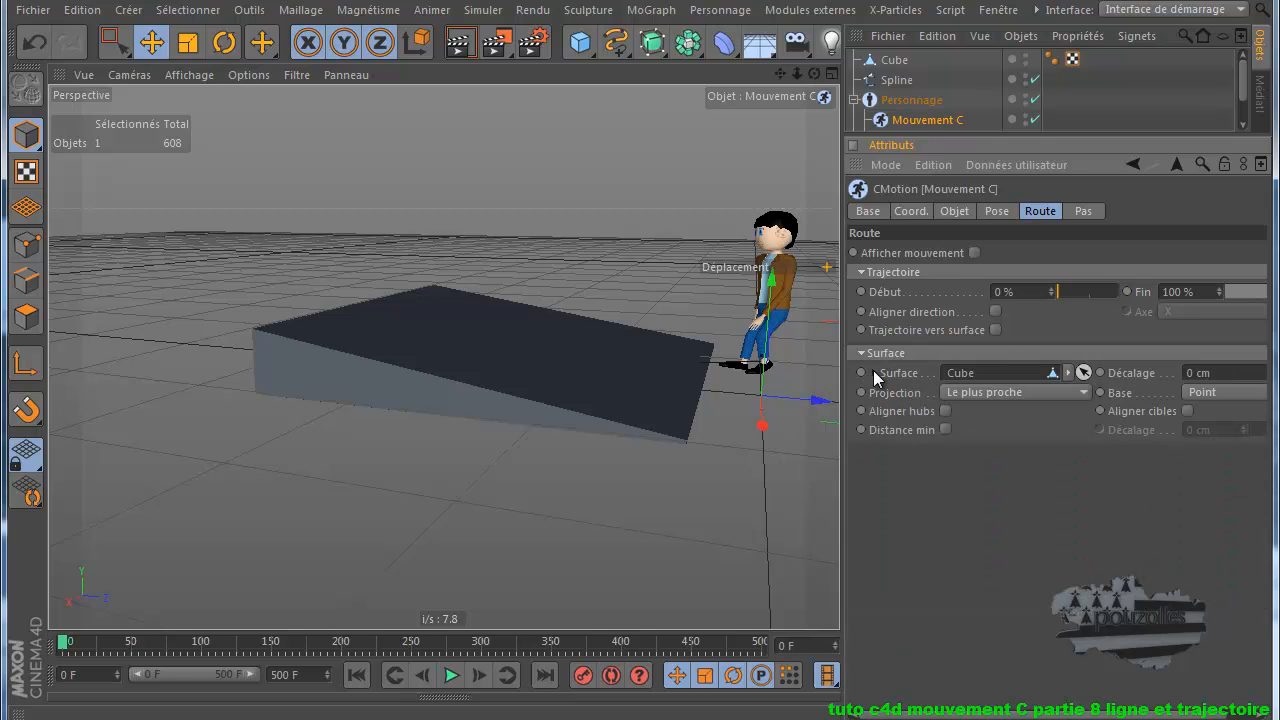
click(449, 676)
click(356, 675)
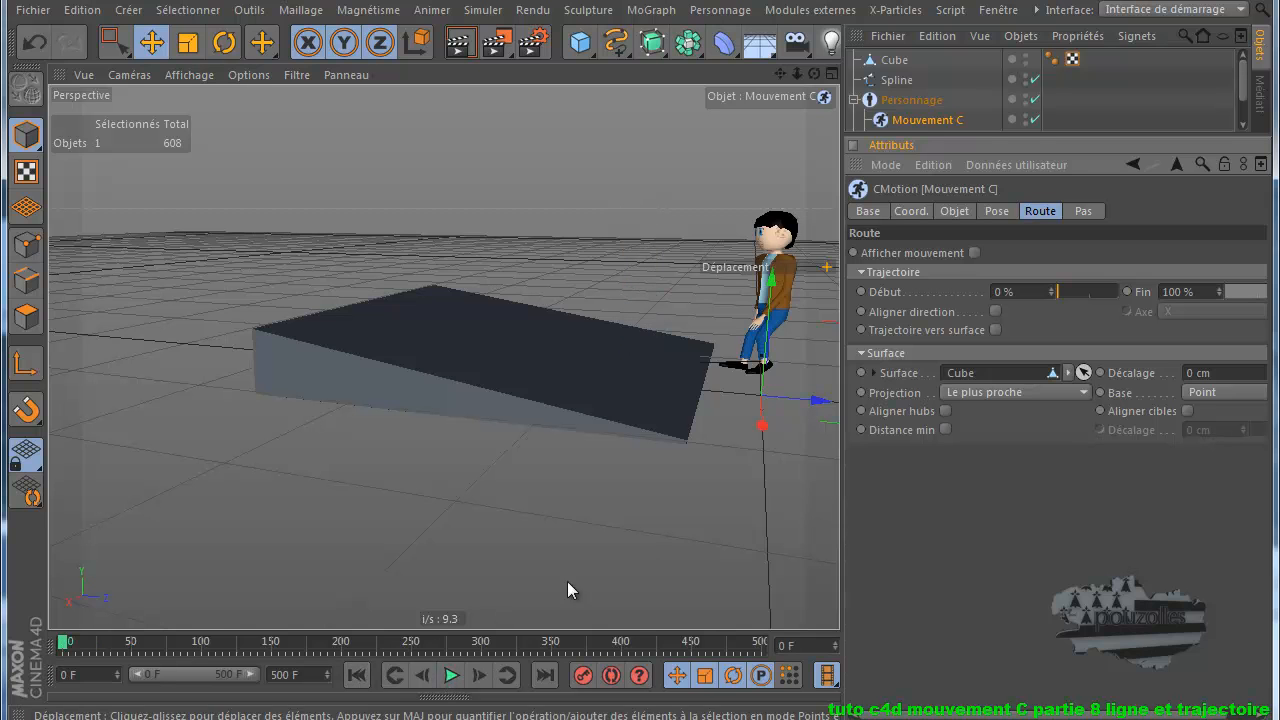
- Delete the Cube ramp and add a Terrain object in its place
click(895, 61)
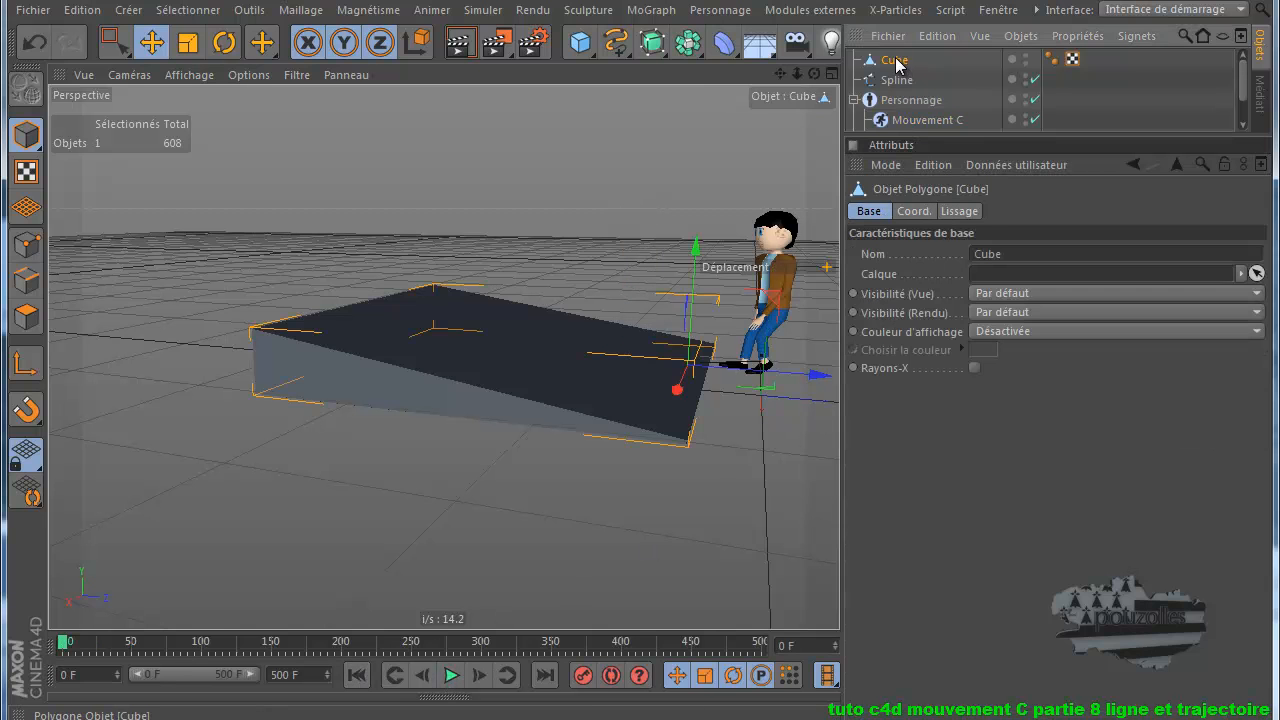
key(Delete)
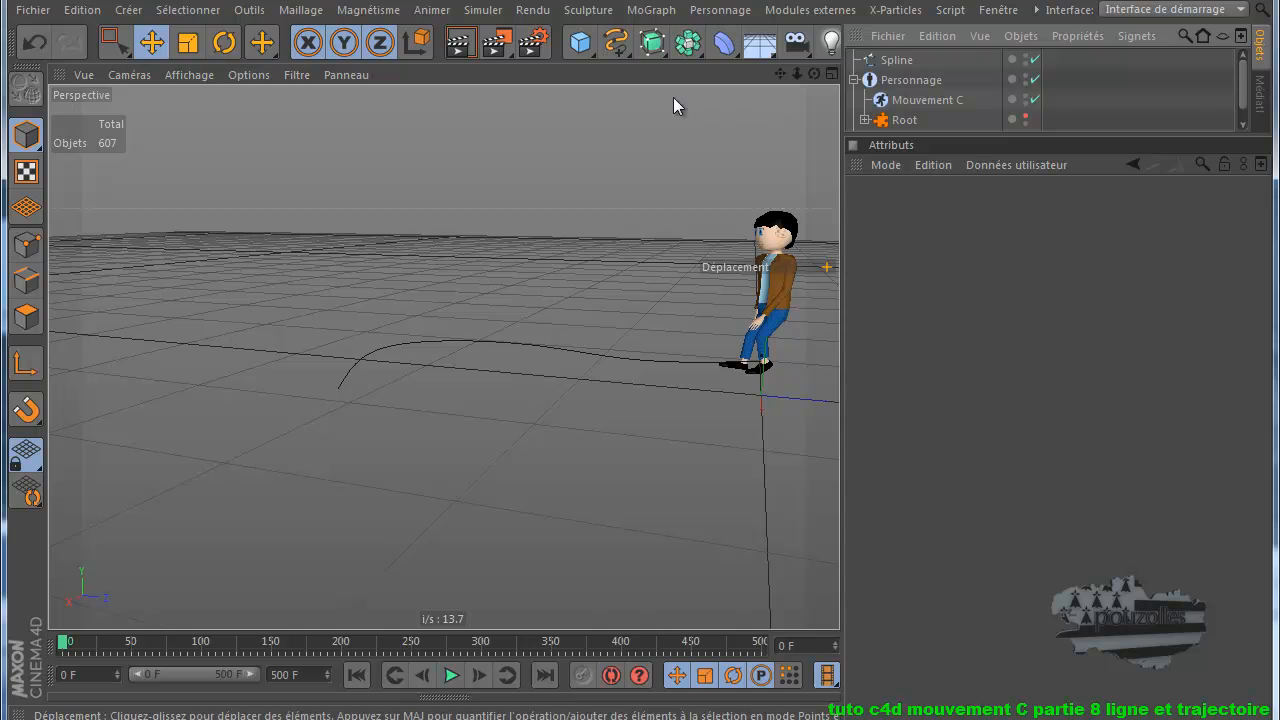
click(585, 42)
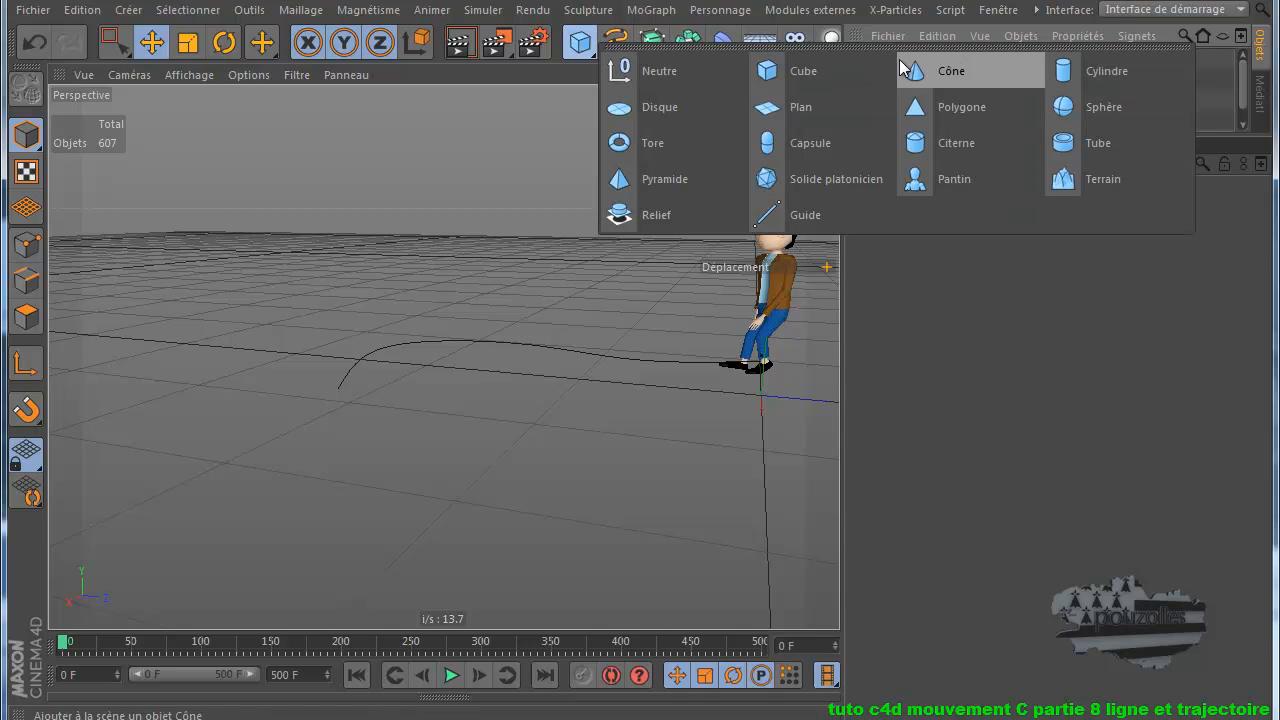
click(1062, 178)
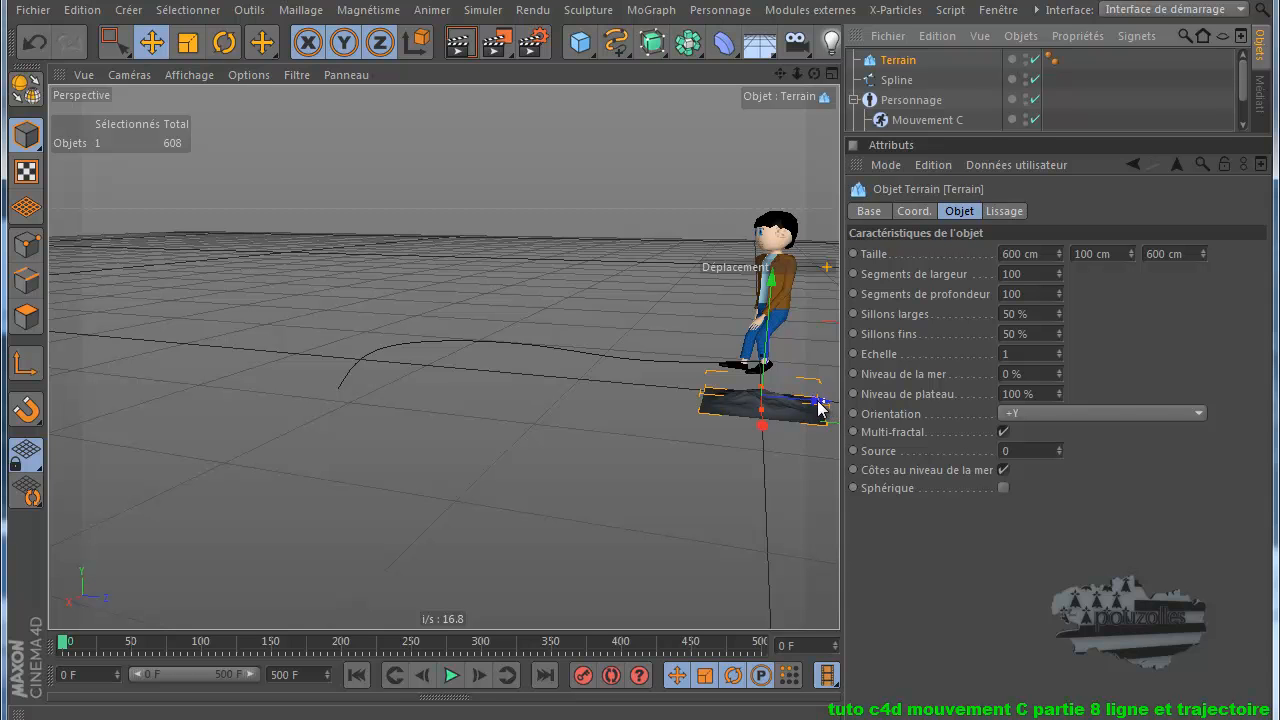
- Move the Terrain along Z under the spline and resize it to about 2681 × 272 × 2620 cm
drag(816, 400, 772, 404)
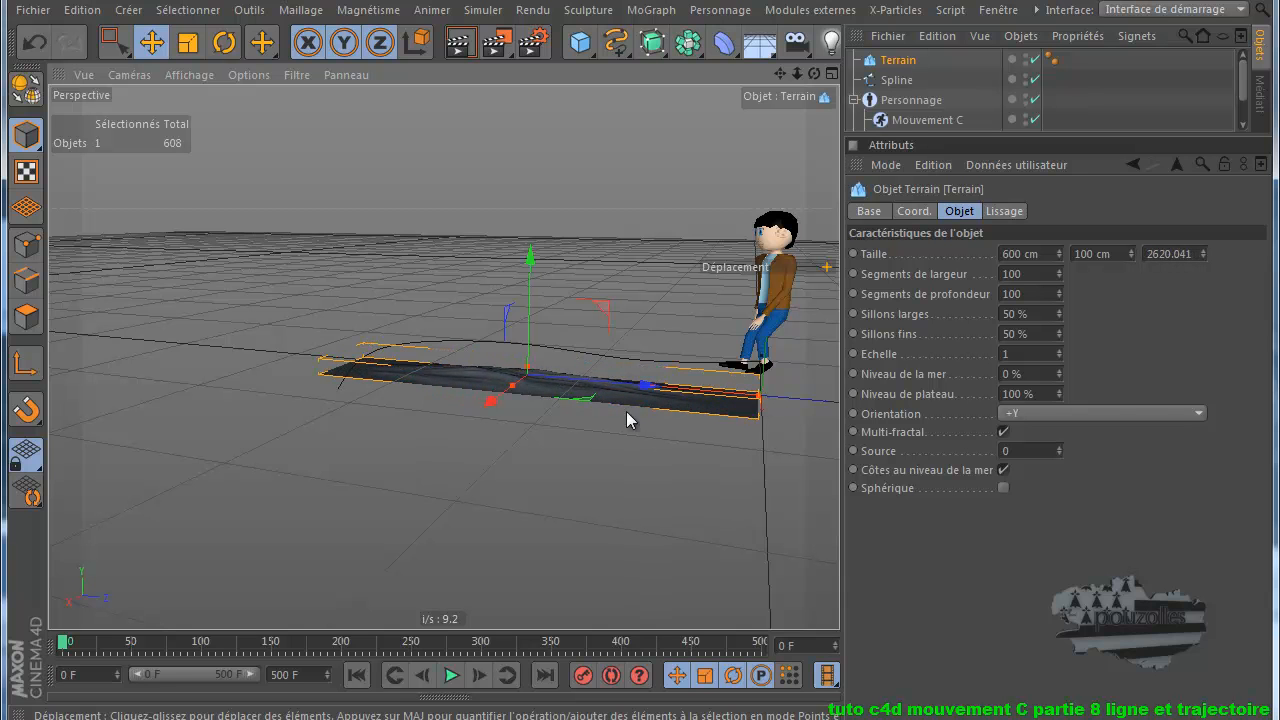
drag(513, 388, 471, 474)
mouse_move(528, 366)
mouse_down()
mouse_move(531, 337)
mouse_move(537, 363)
mouse_up()
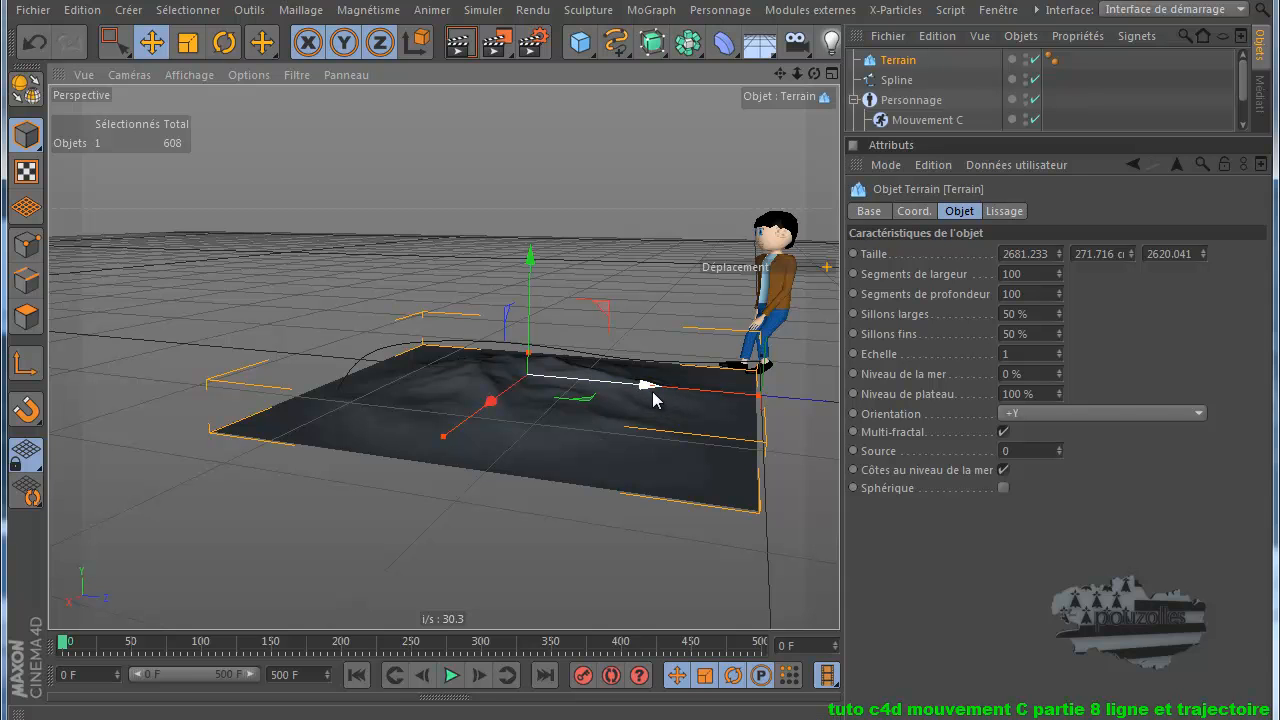
- Shift the Terrain further from the character along Z and enlarge it to about 4486 × 709 × 7752 cm
drag(668, 388, 633, 382)
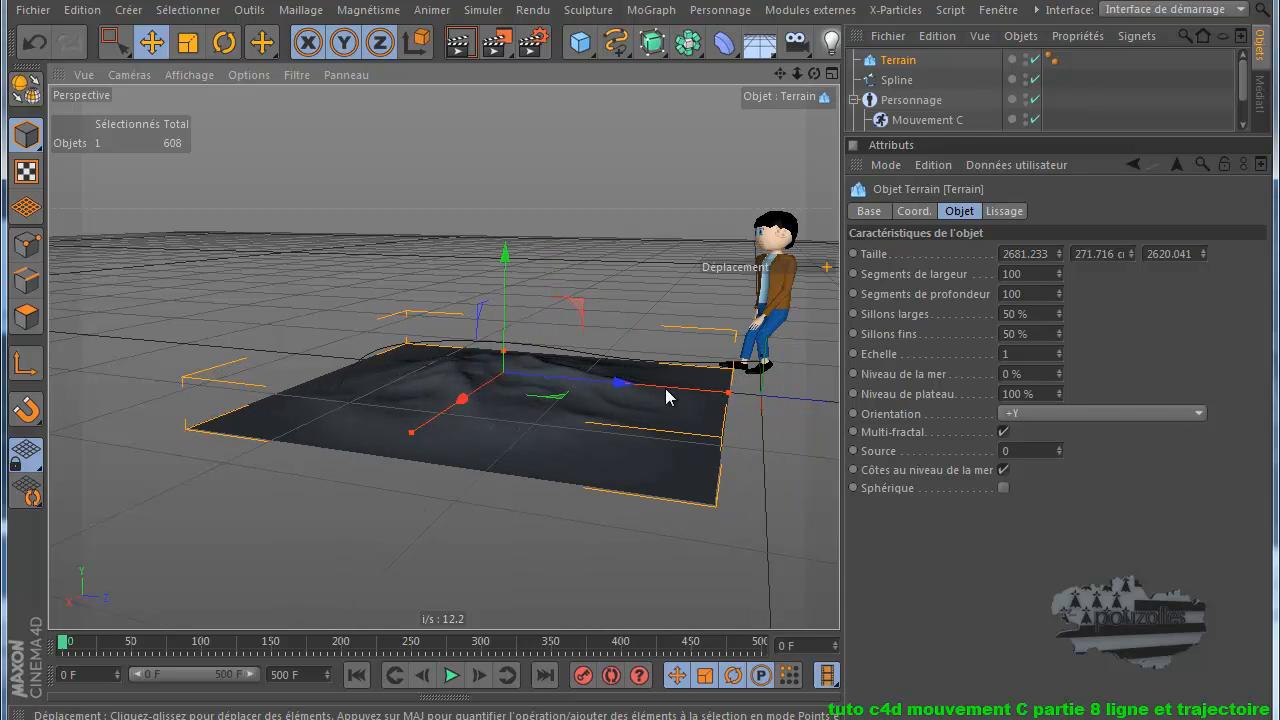
drag(727, 392, 647, 316)
drag(409, 433, 324, 538)
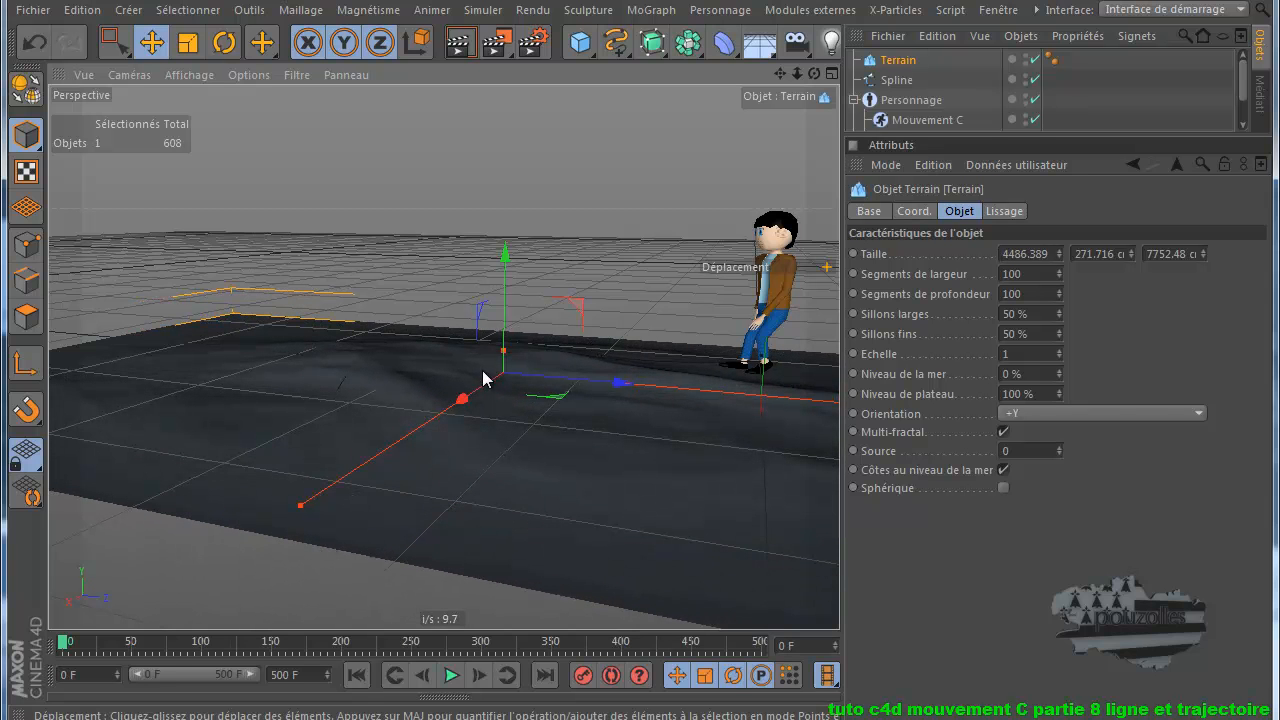
drag(504, 352, 520, 208)
- Raise the Terrain slightly along Y in the Droite view and return to the full perspective view
middle_click(479, 322)
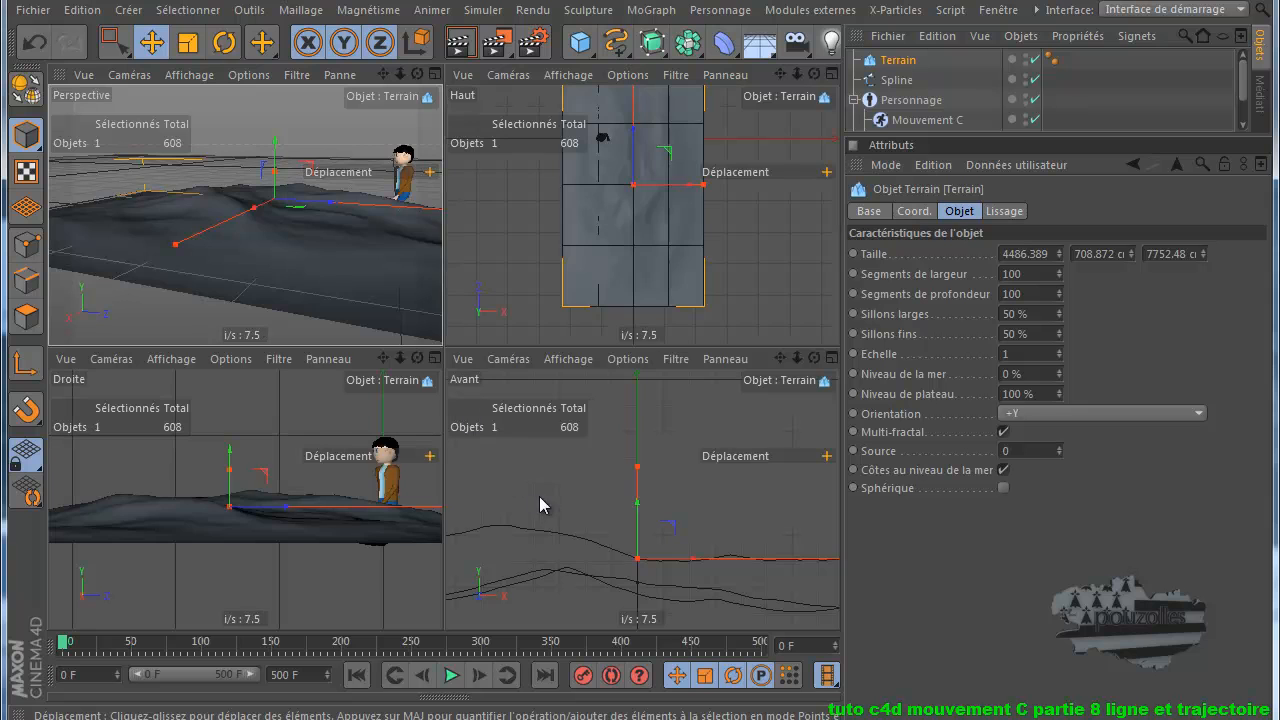
middle_click(358, 560)
mouse_move(413, 256)
mouse_down()
mouse_move(414, 206)
mouse_move(415, 256)
mouse_up()
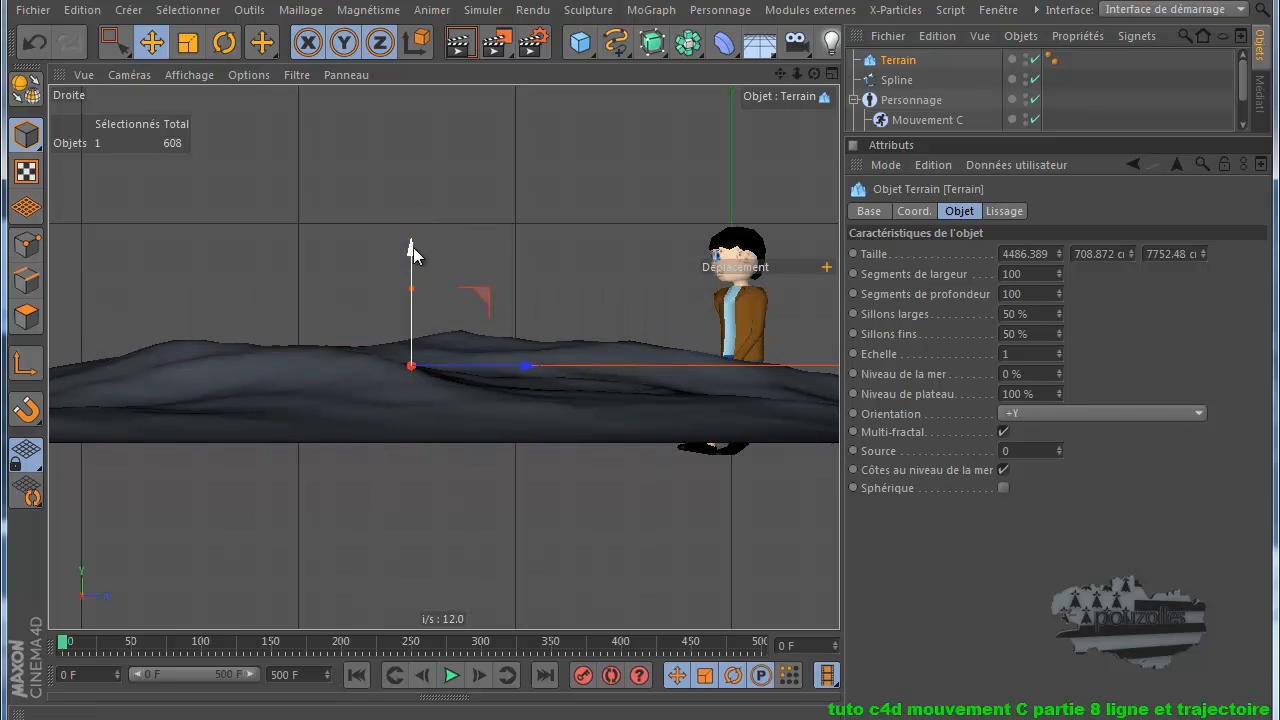
middle_click(327, 265)
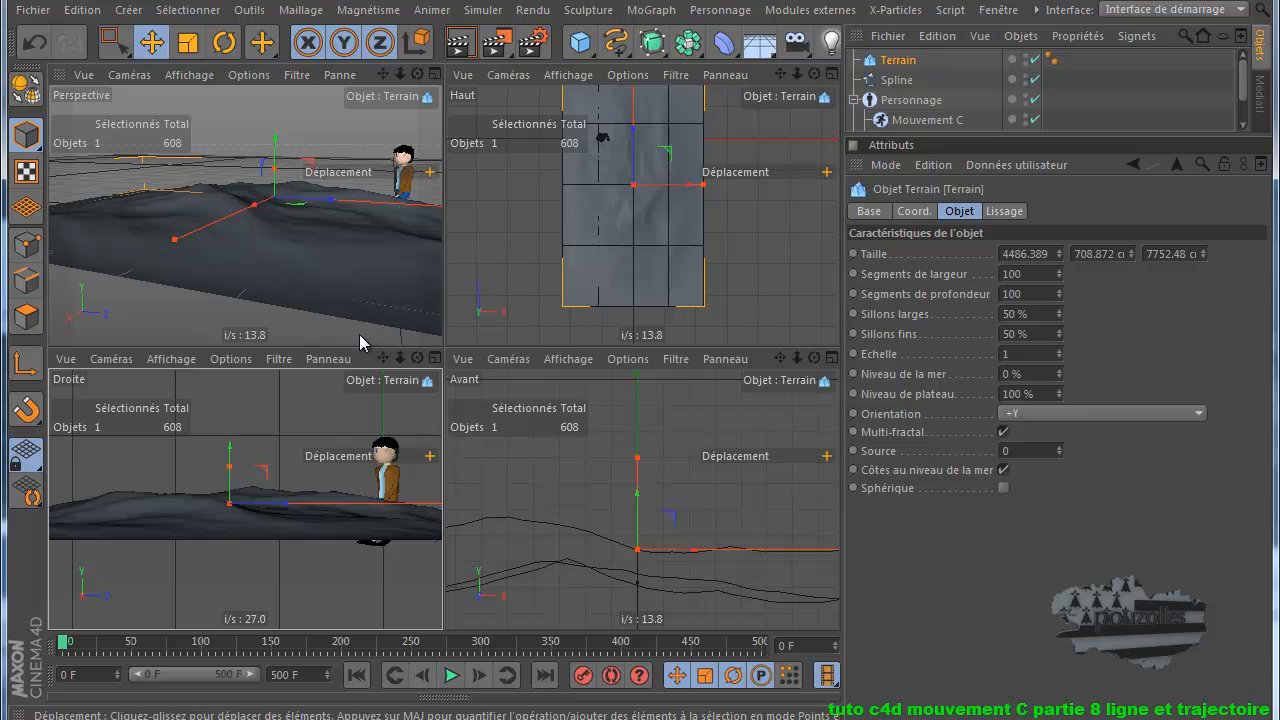
middle_click(360, 334)
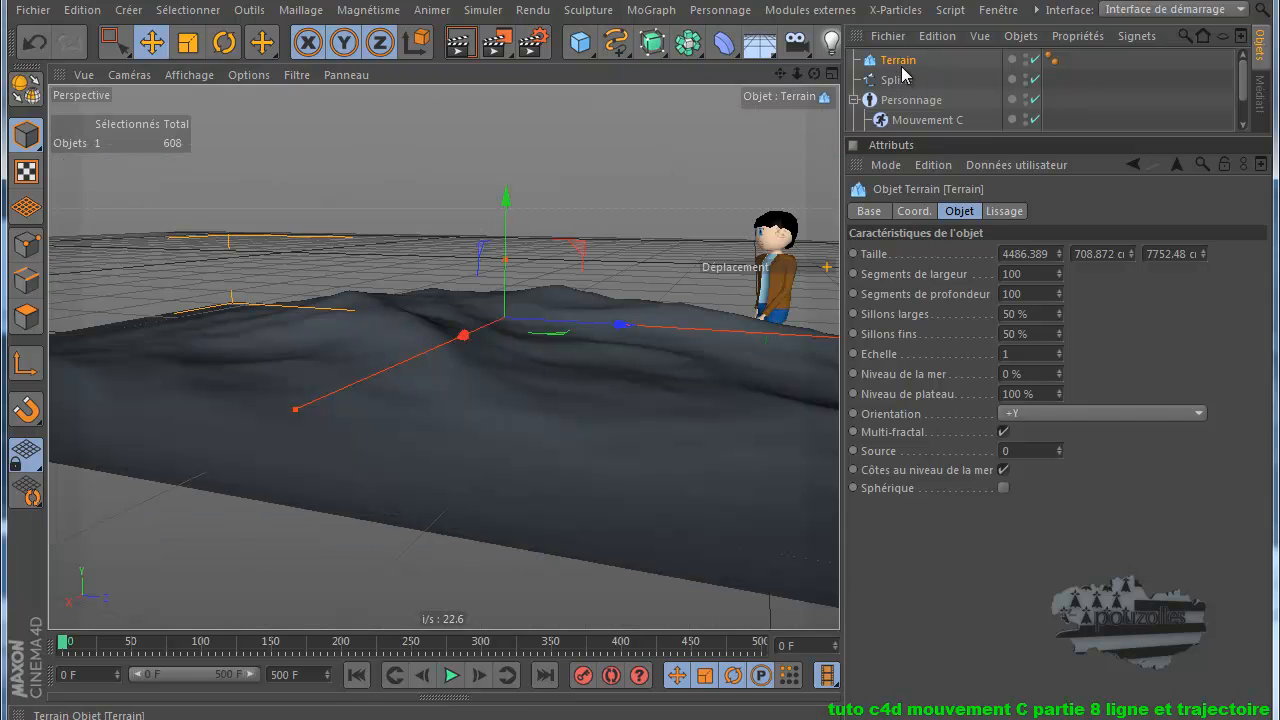
- Assign the Terrain as the Surface in the Mouvement C Route settings and play the walk from a closer, higher angle
click(915, 120)
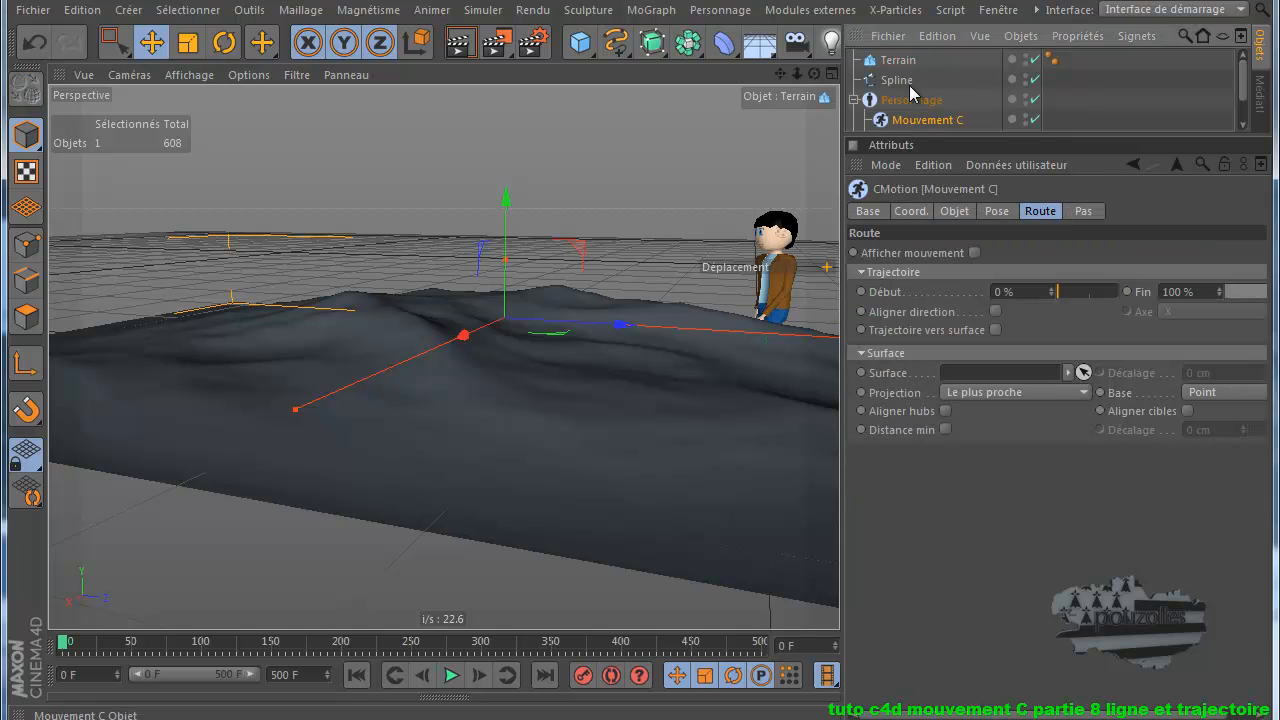
drag(972, 382, 975, 381)
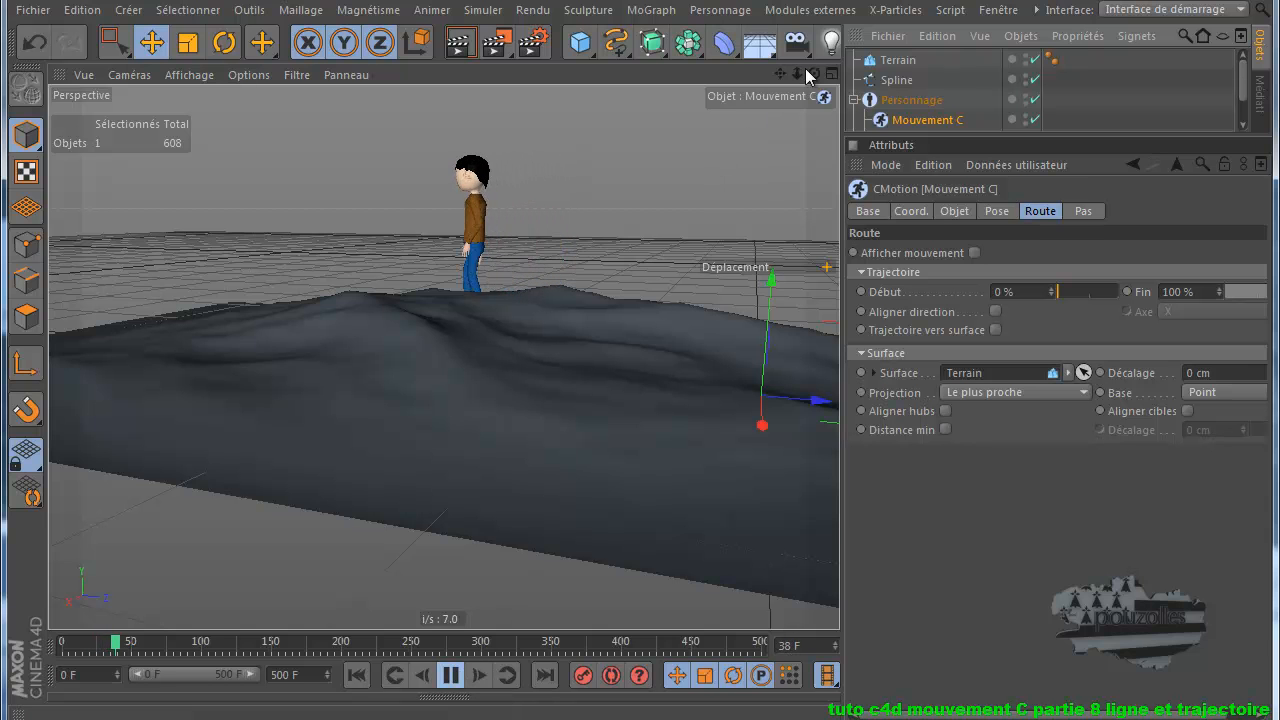
alt+drag(641, 316, 651, 312)
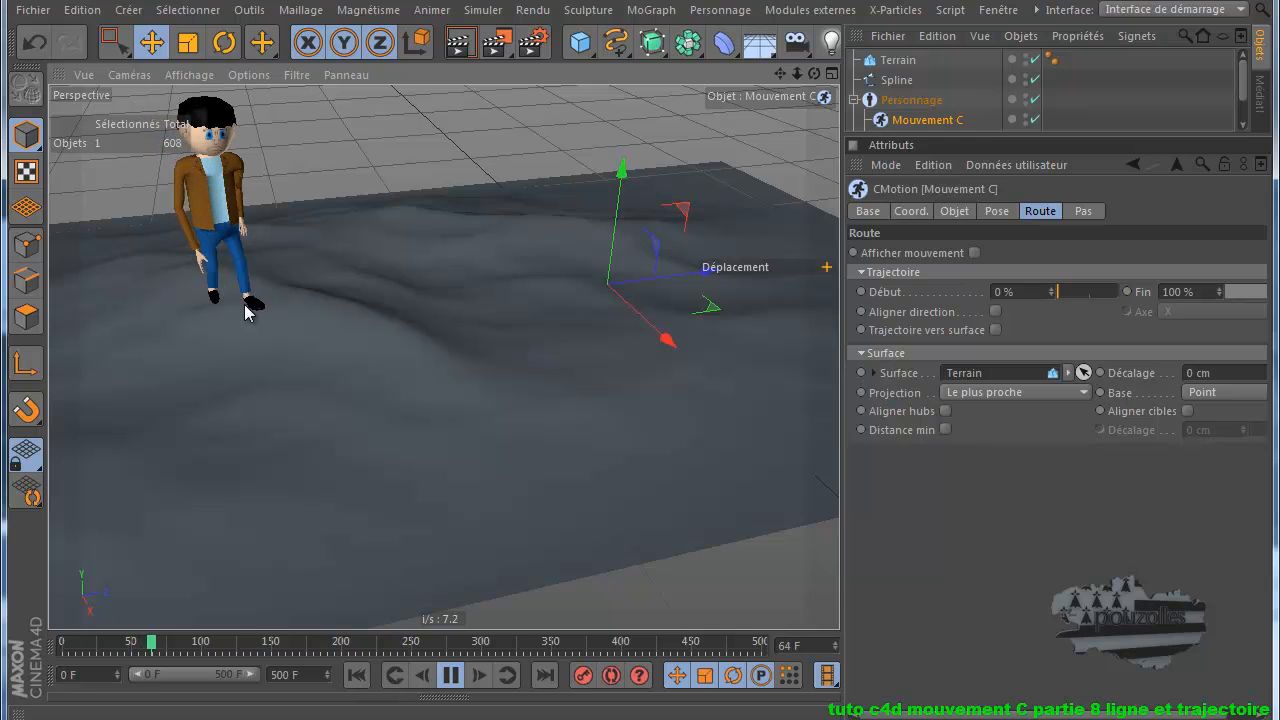
click(451, 675)
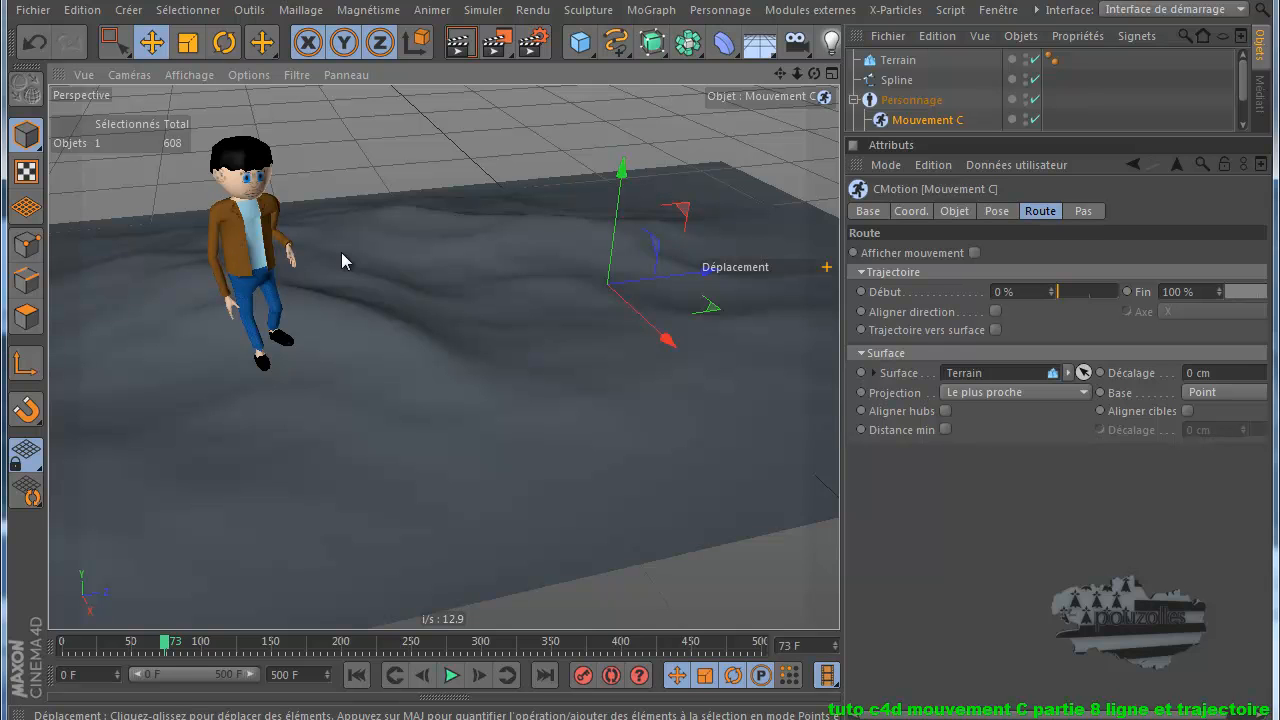
- Replay the spline walk across the terrain to check the foot placement, and rewind to the first frame
click(451, 675)
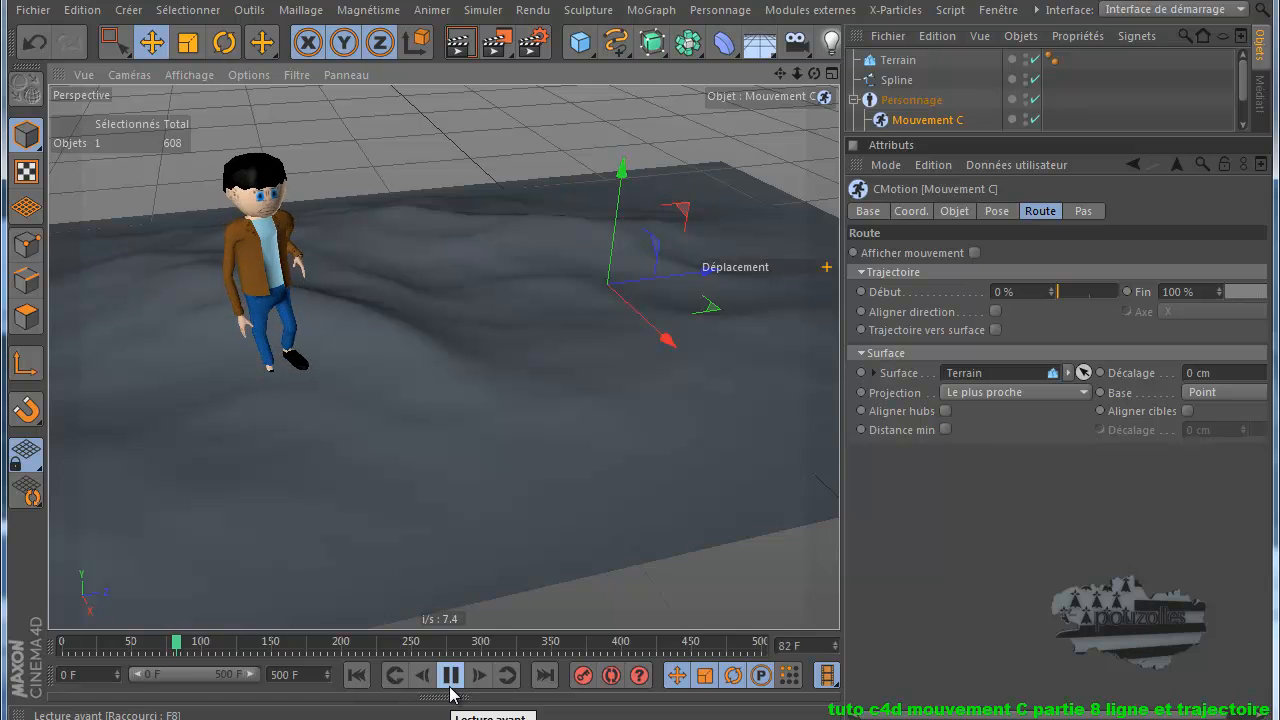
click(451, 675)
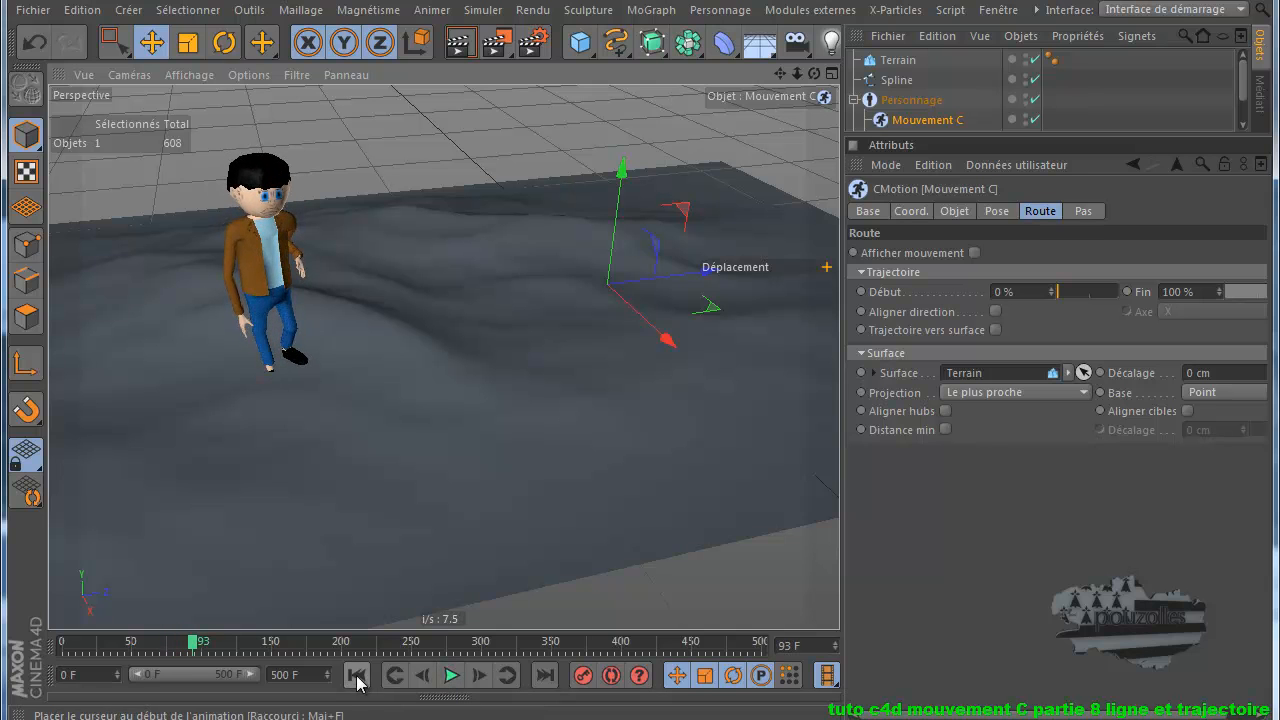
click(356, 675)
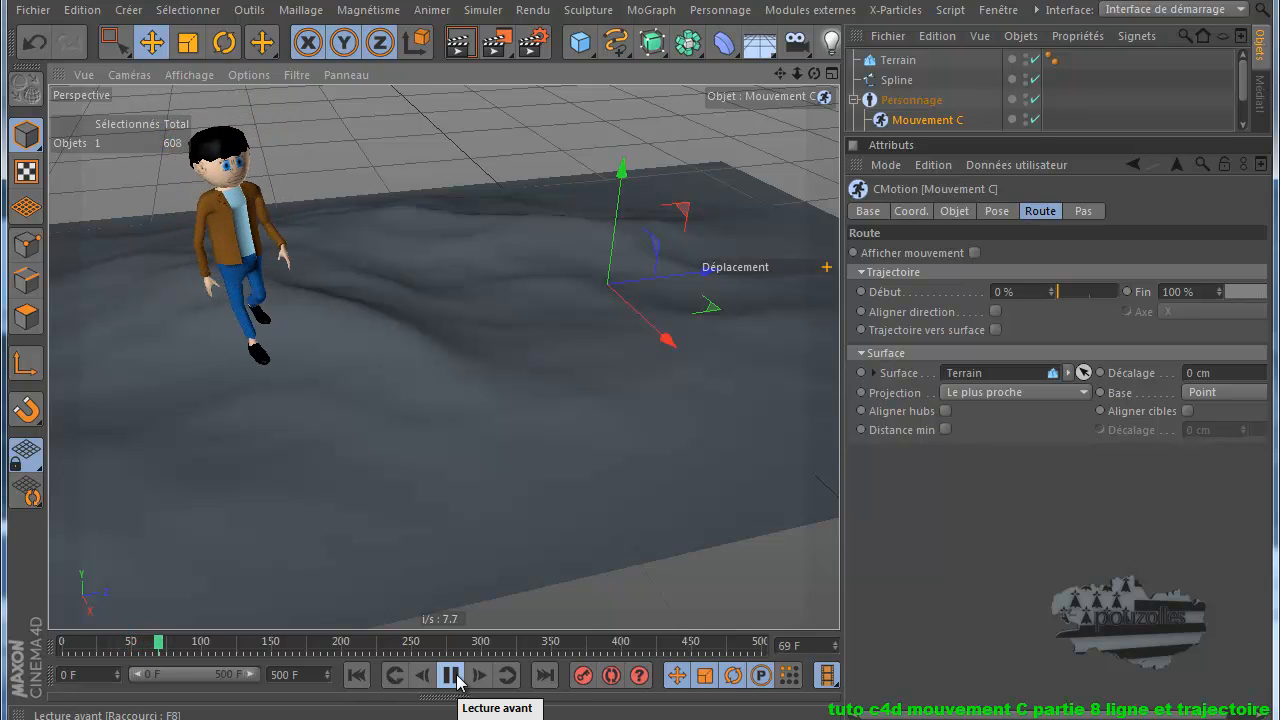
click(452, 676)
click(357, 676)
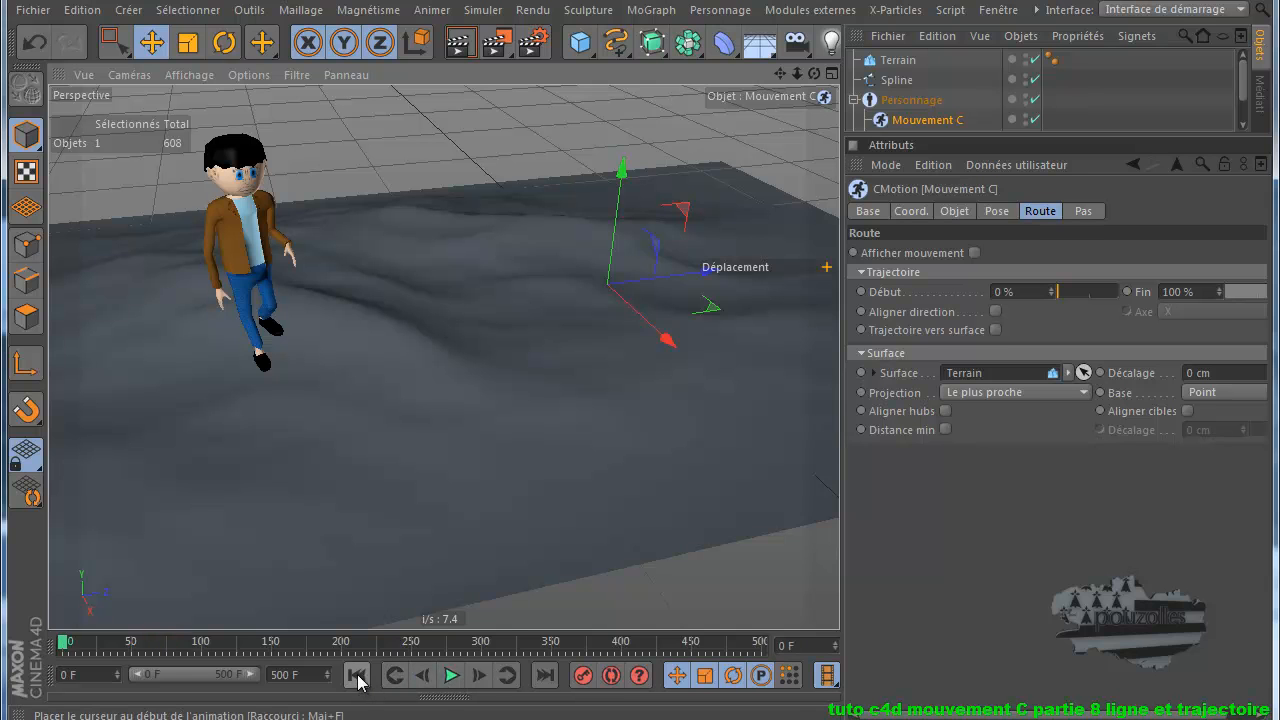
- Delete the Spline and play the character's walk over the terrain without a trajectory
click(898, 81)
key(Delete)
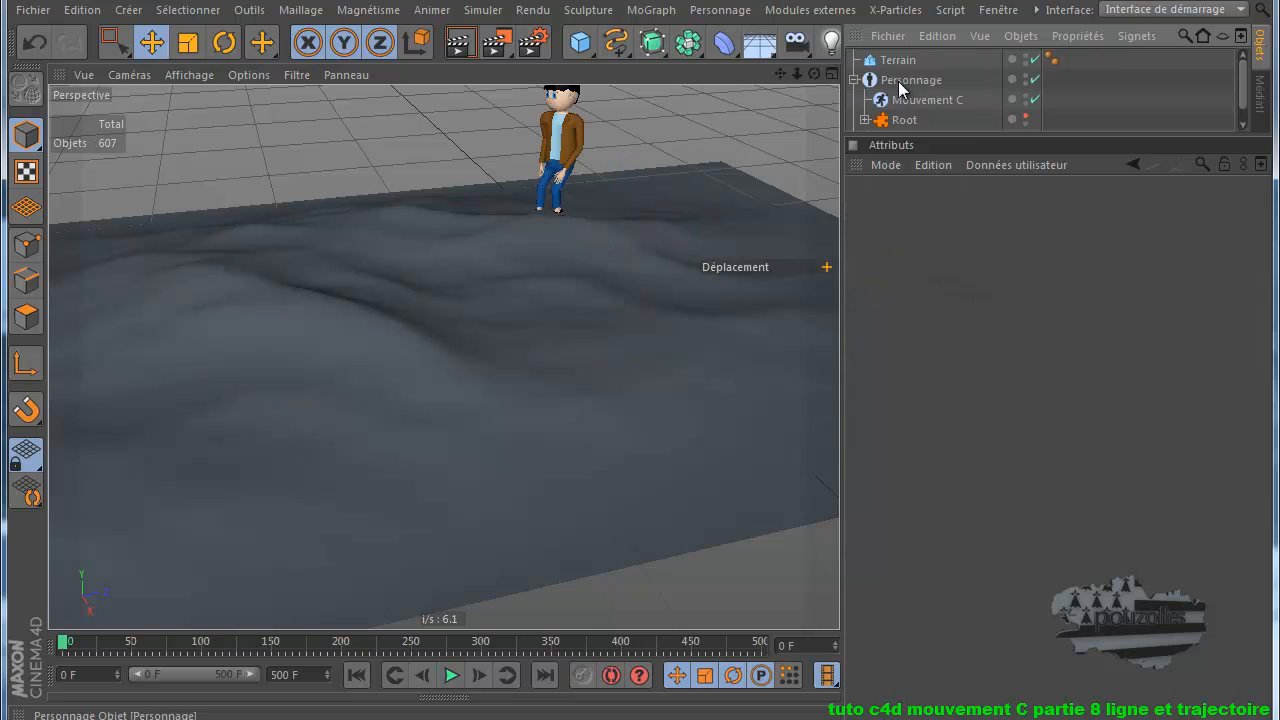
click(449, 675)
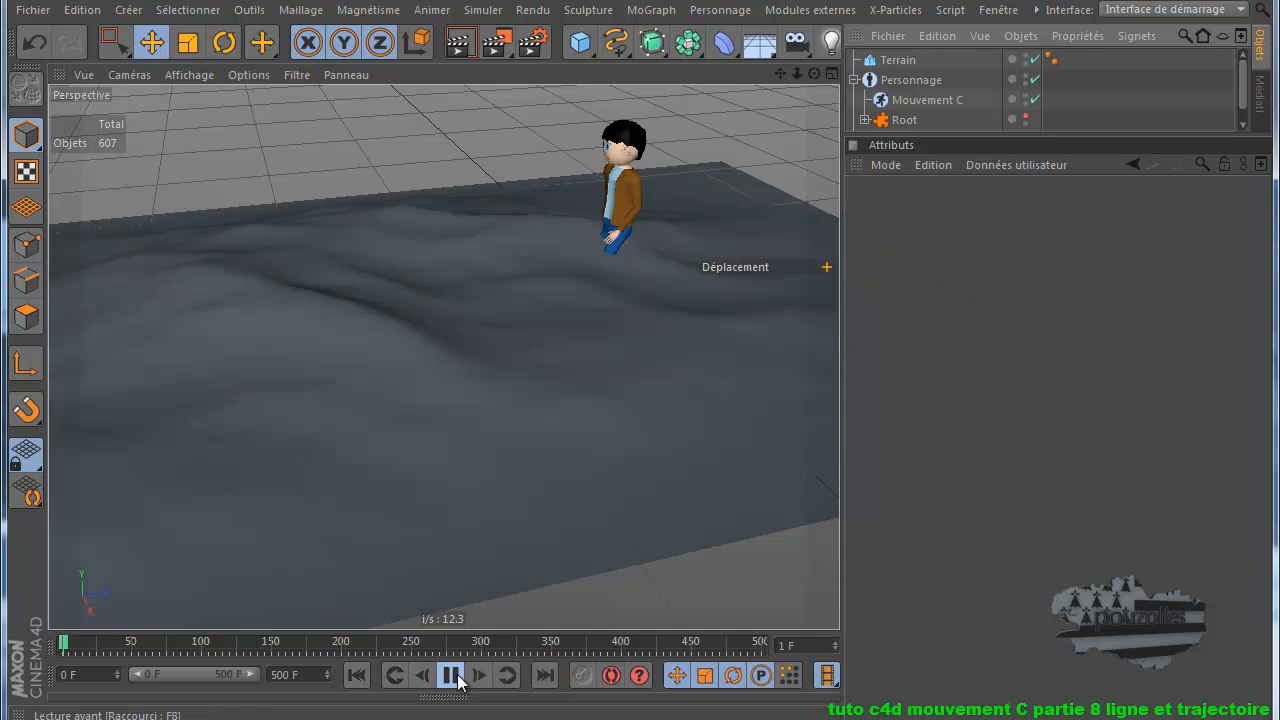
- Set the Mouvement C walk type (Marche) to Ligne, play the walk over the terrain, and rewind to the first frame
click(450, 675)
click(356, 675)
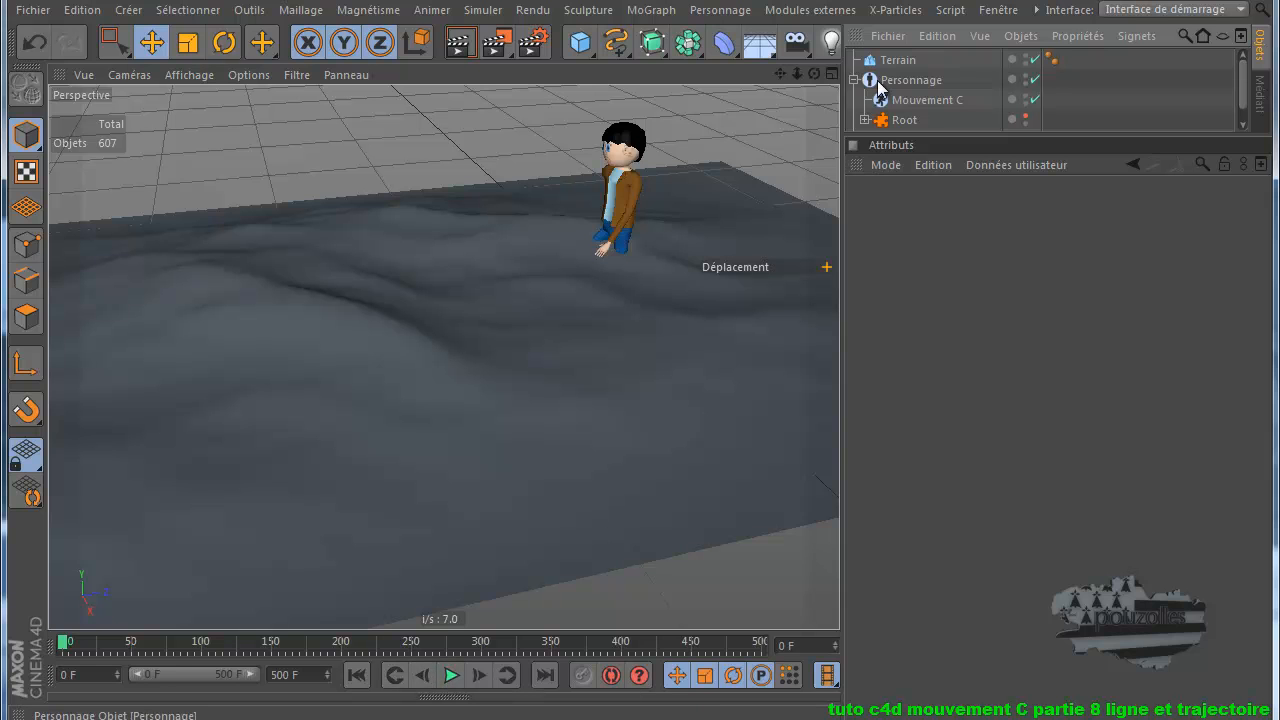
click(904, 102)
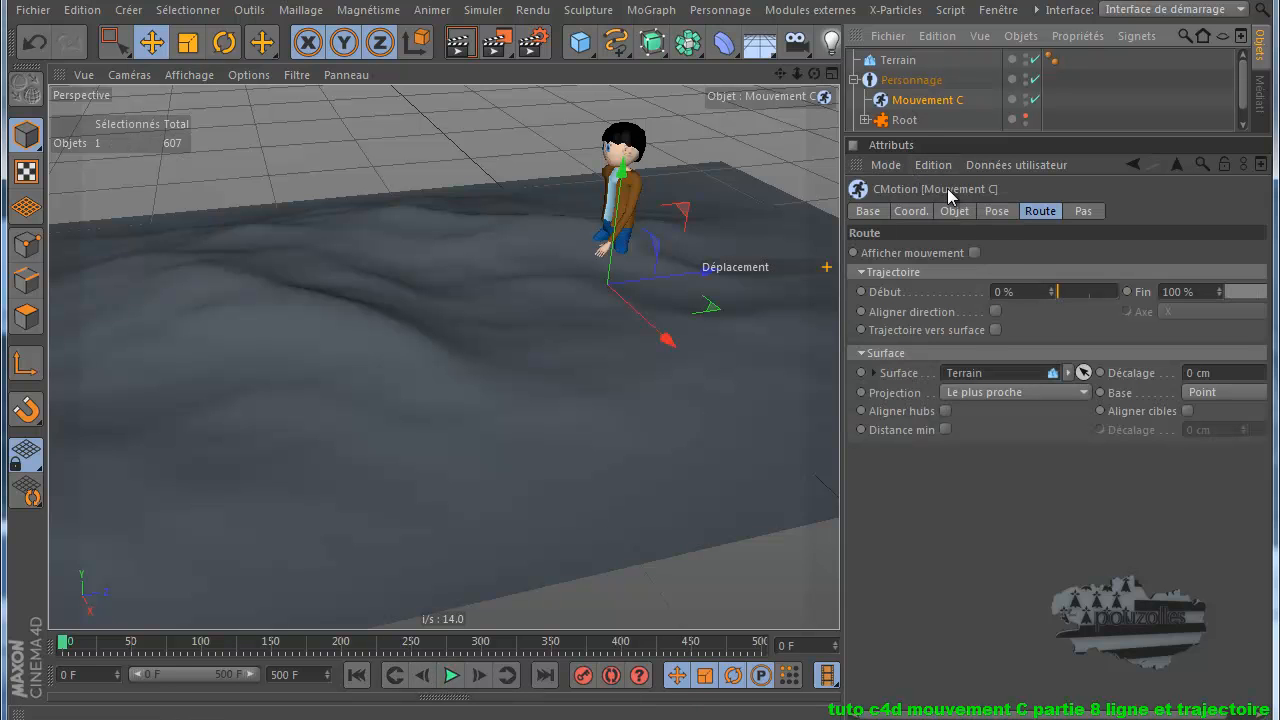
click(958, 216)
click(965, 253)
click(955, 294)
click(451, 675)
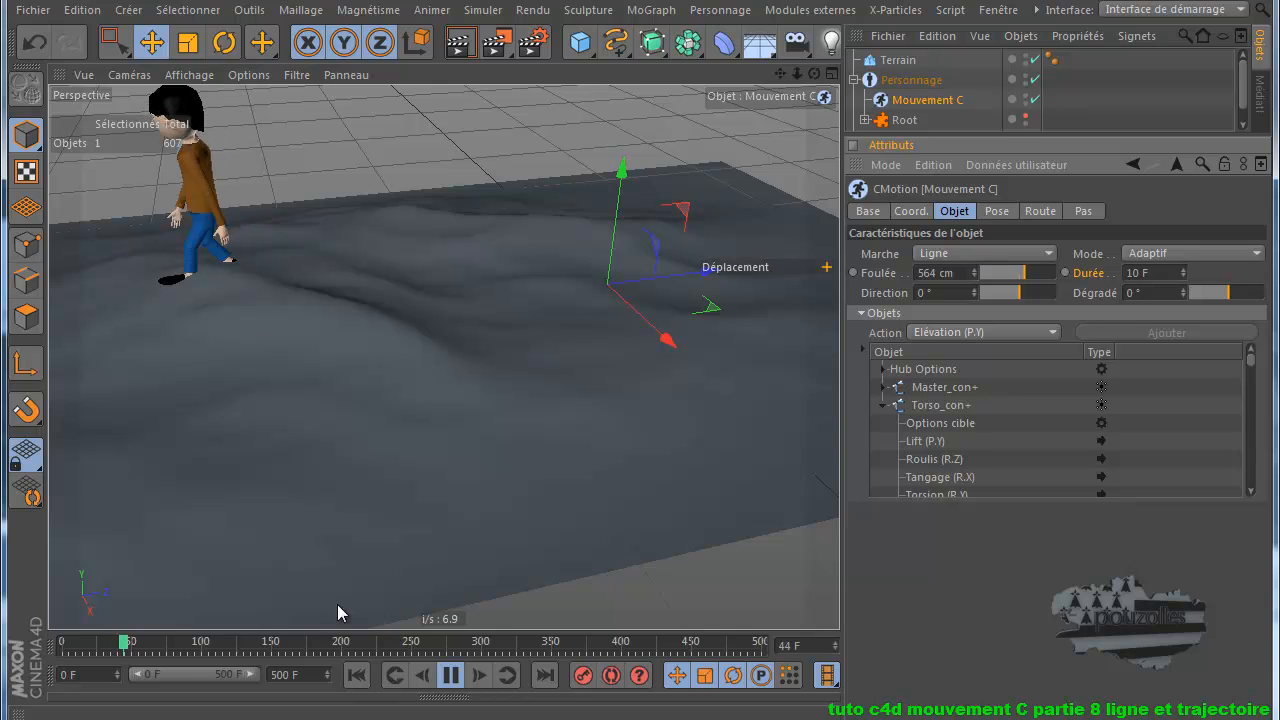
click(451, 675)
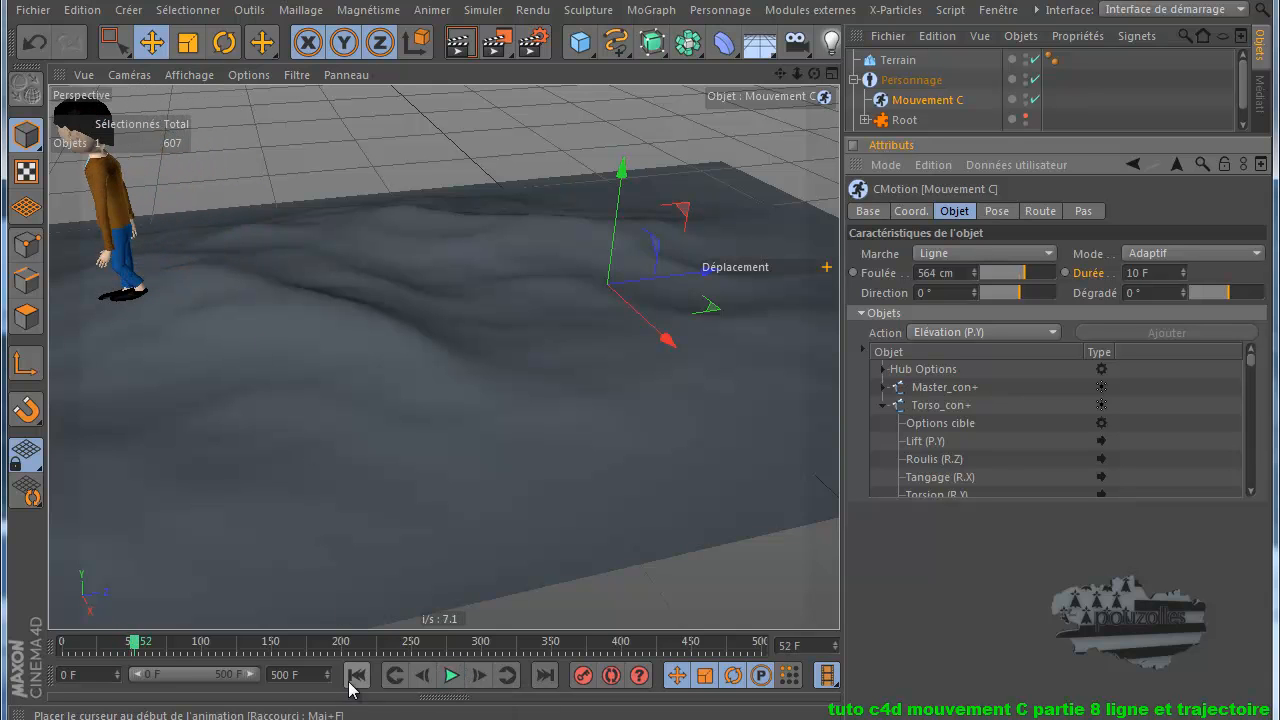
click(353, 677)
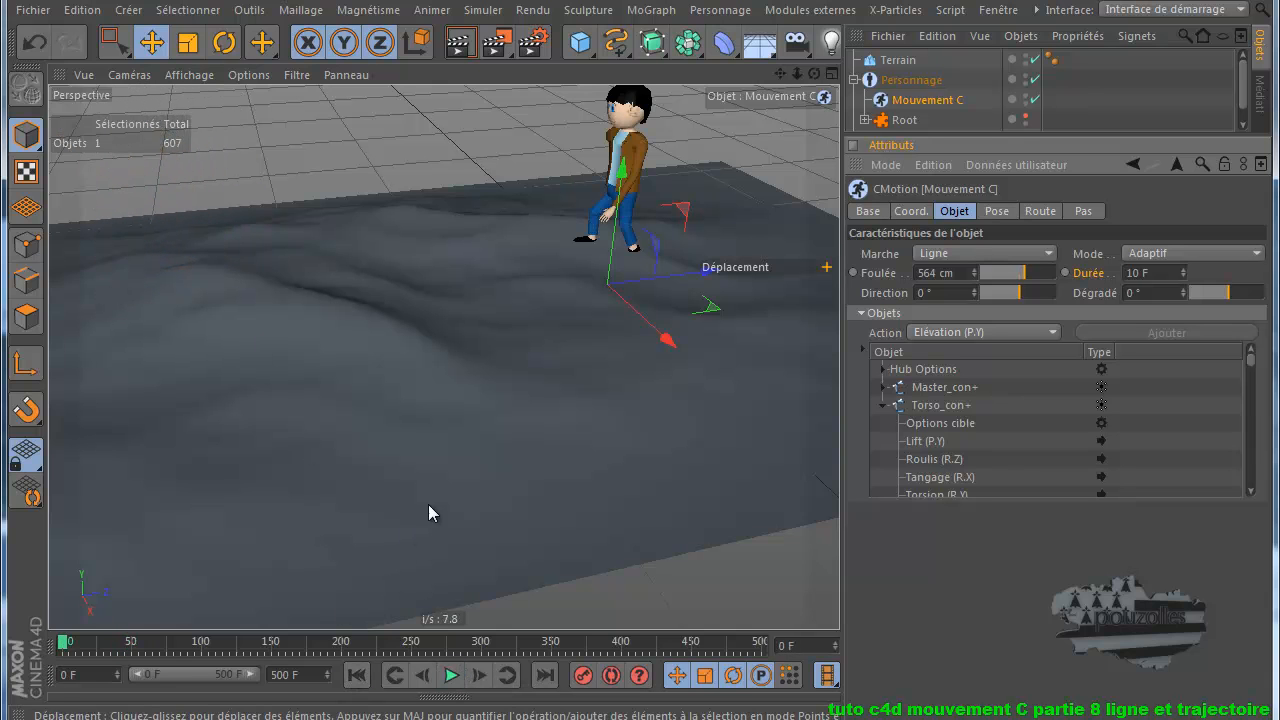
- Delete the Terrain, play the character's walk briefly on the bare floor, and rewind to the first frame
click(898, 60)
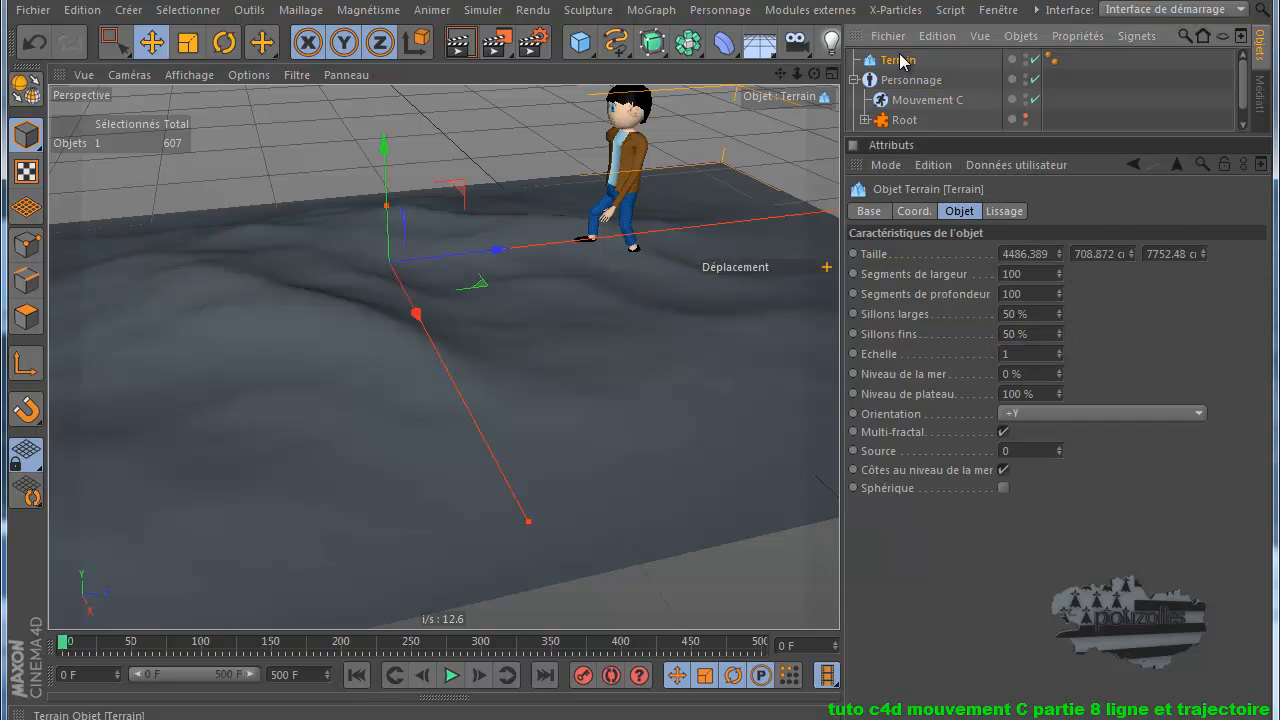
key(Delete)
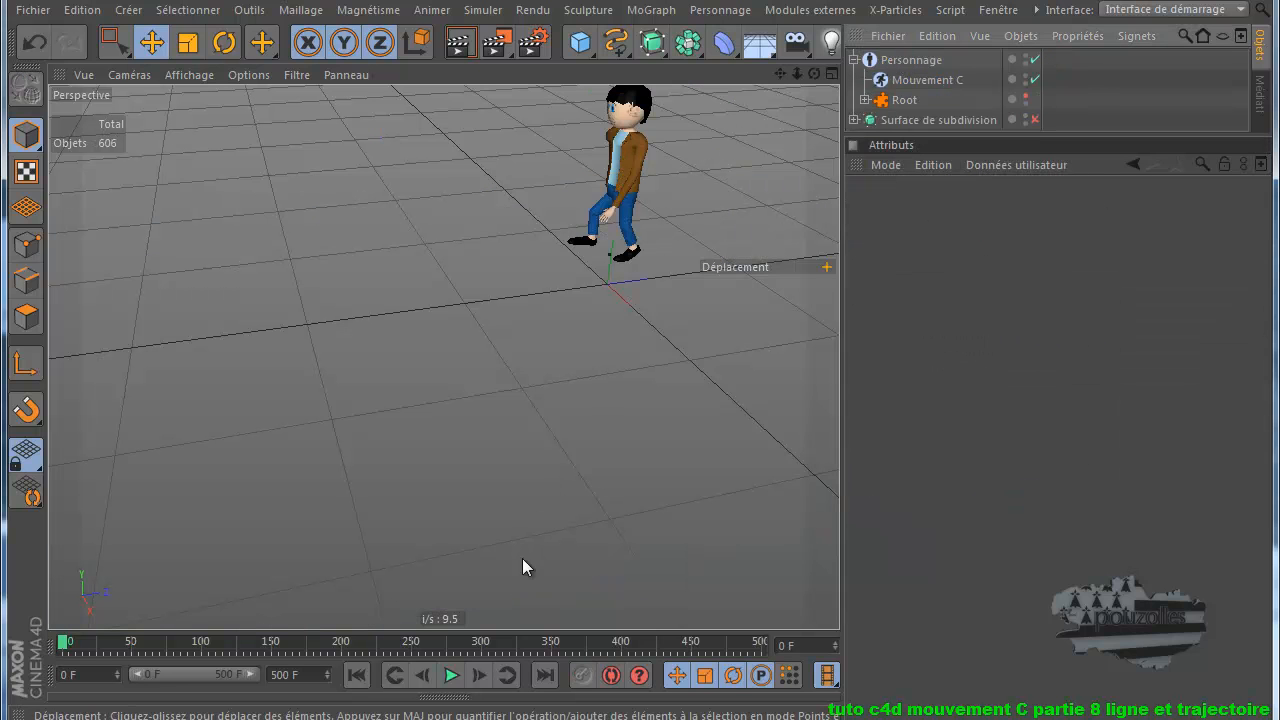
click(450, 677)
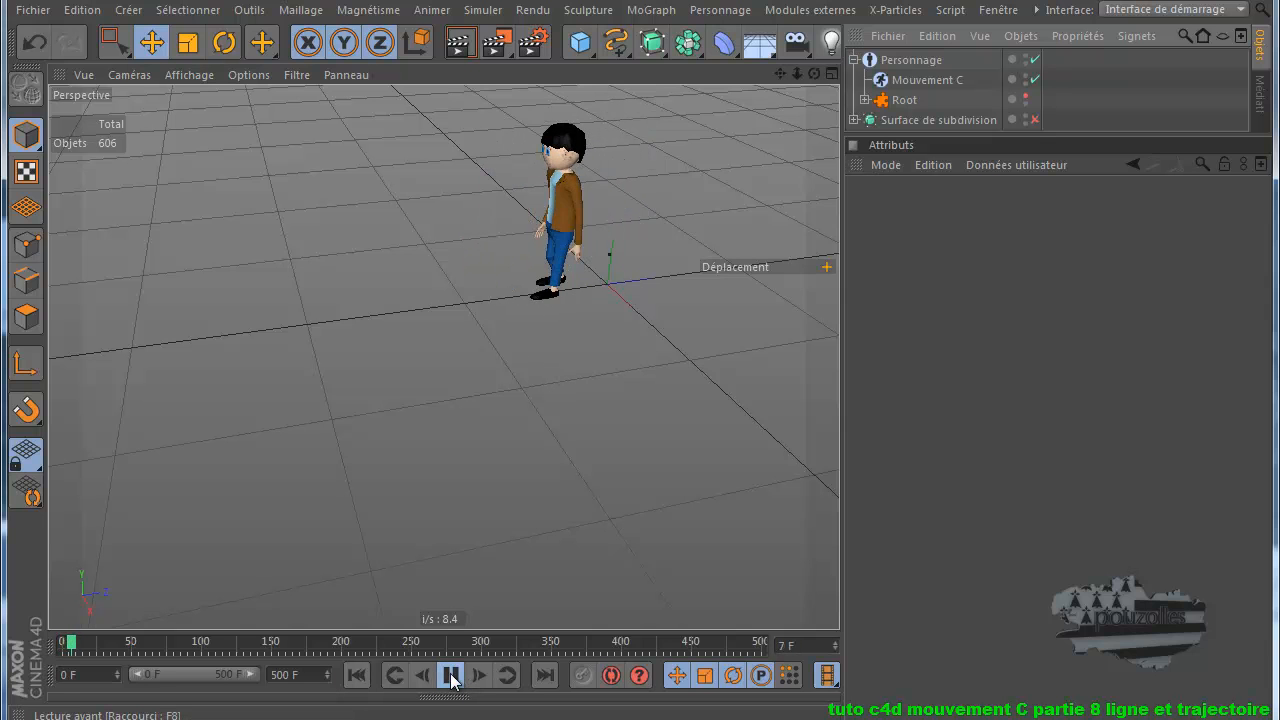
click(451, 677)
click(356, 675)
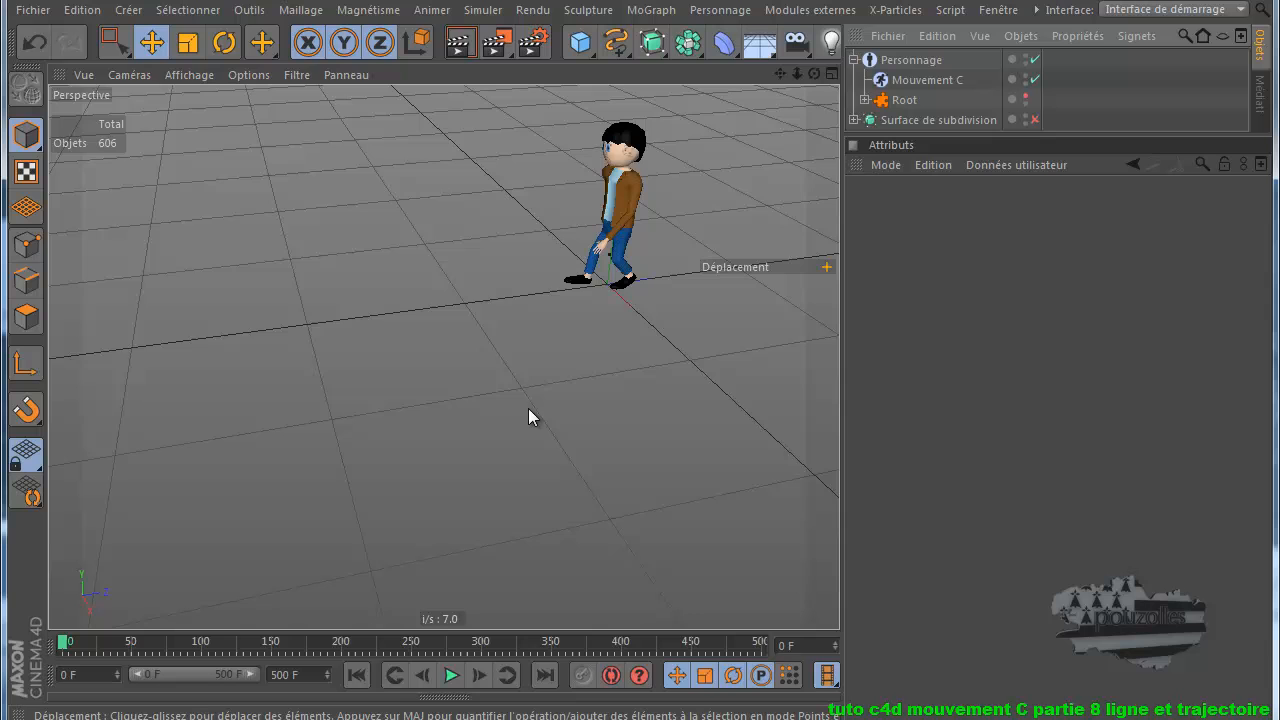
- Set Générer to Pas in the Mouvement C step settings and create the steps for the whole walk
alt+drag(563, 371, 664, 295)
drag(781, 72, 687, 320)
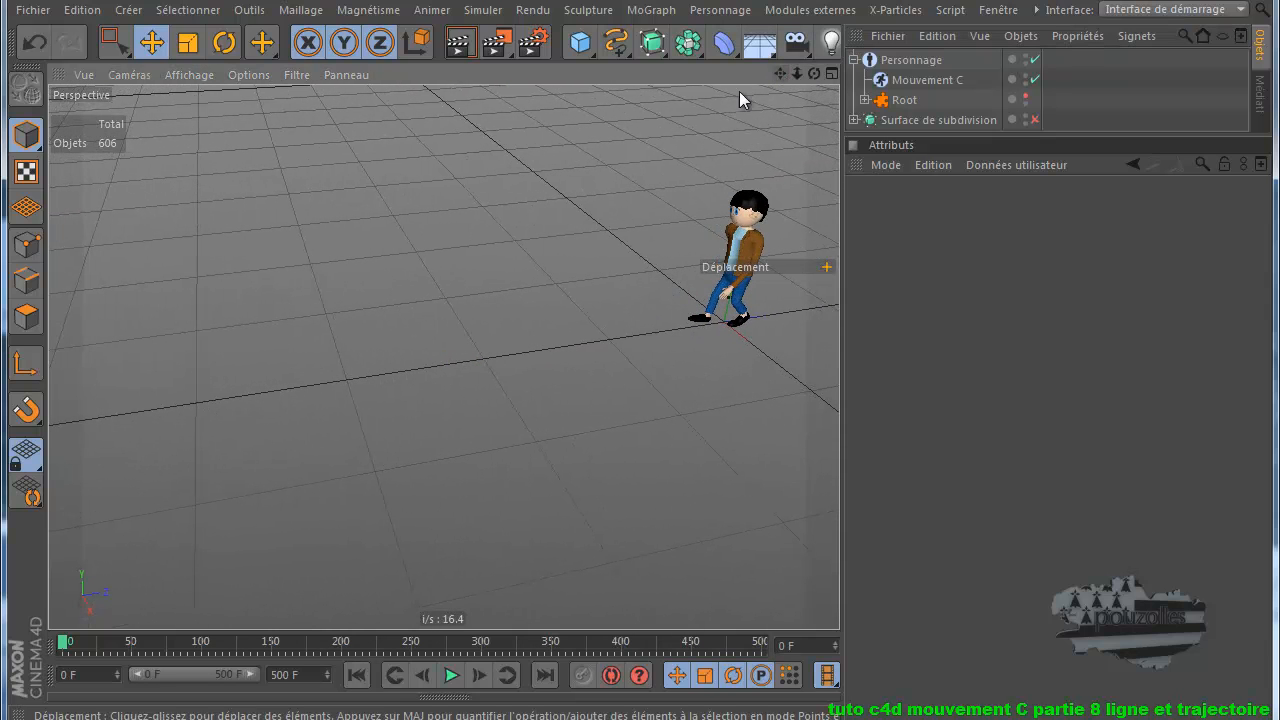
click(920, 80)
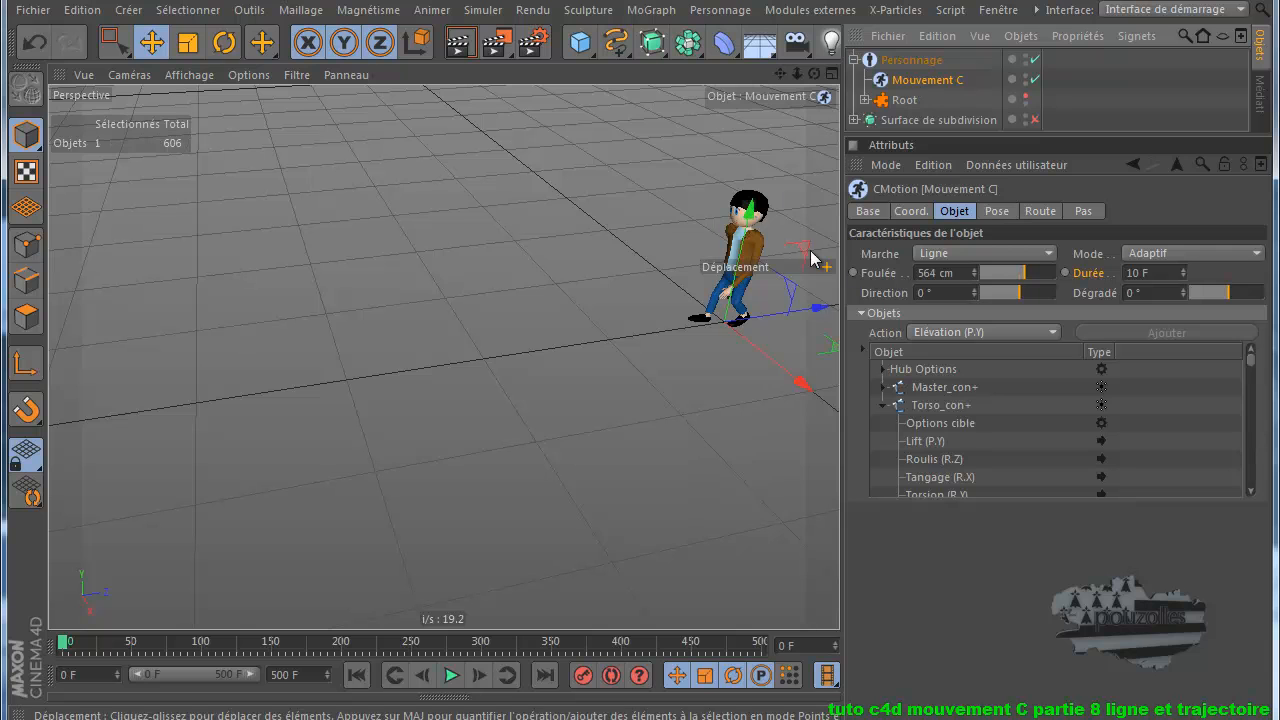
click(1040, 211)
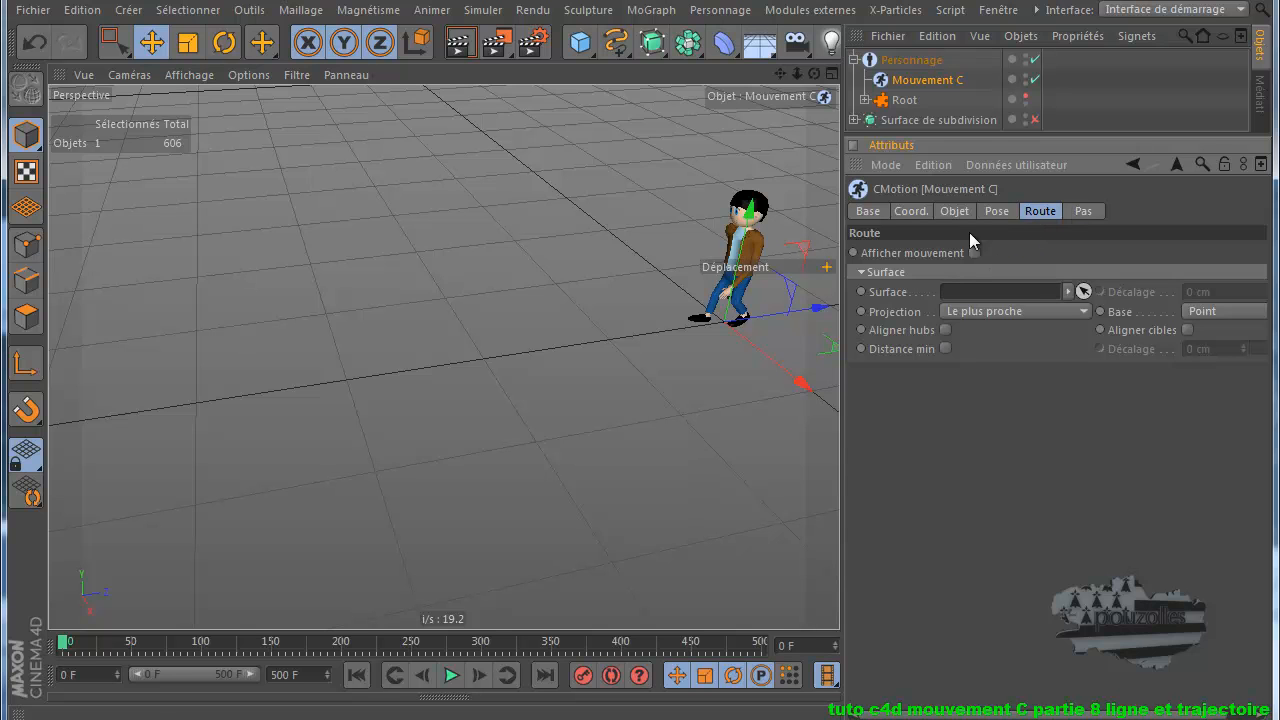
click(1084, 211)
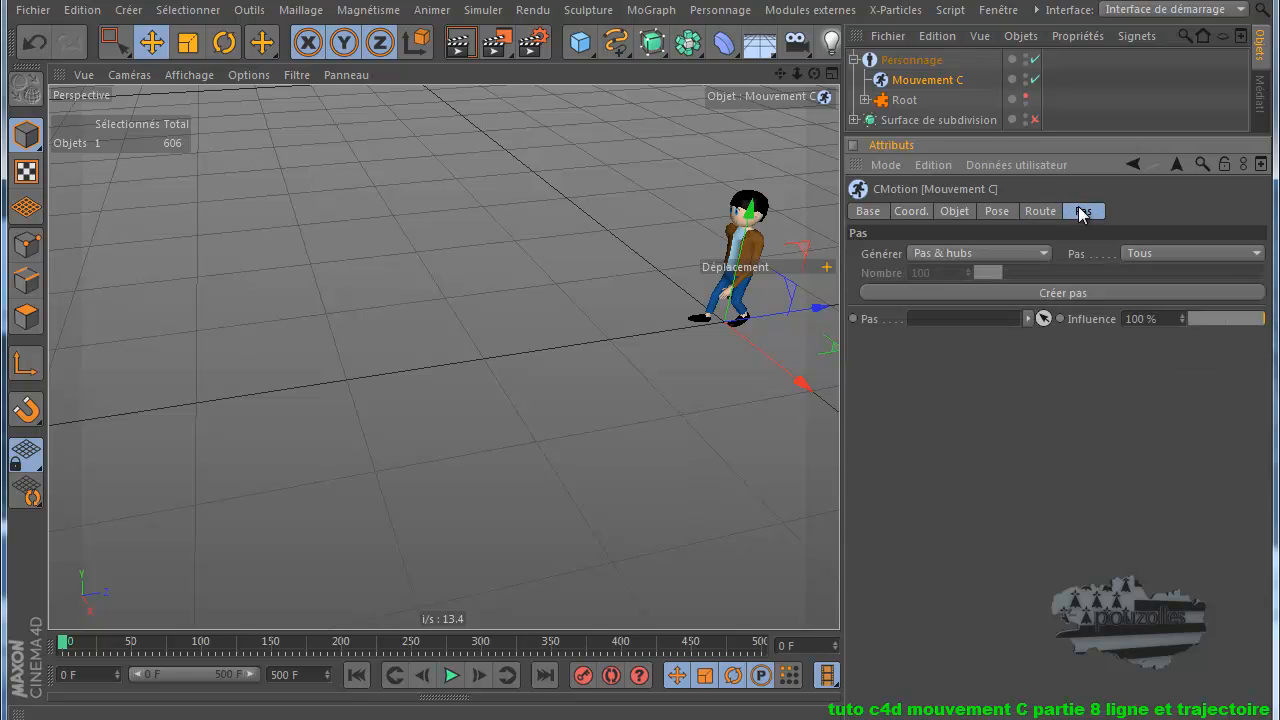
click(936, 252)
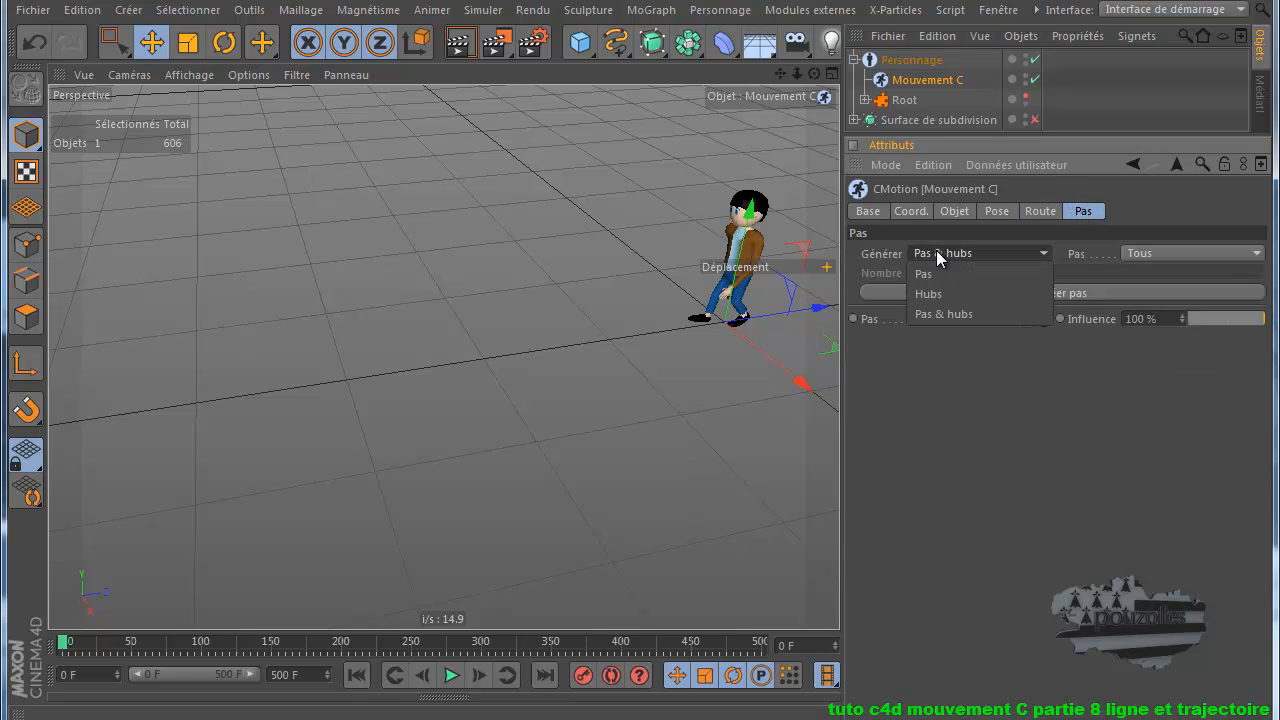
click(928, 275)
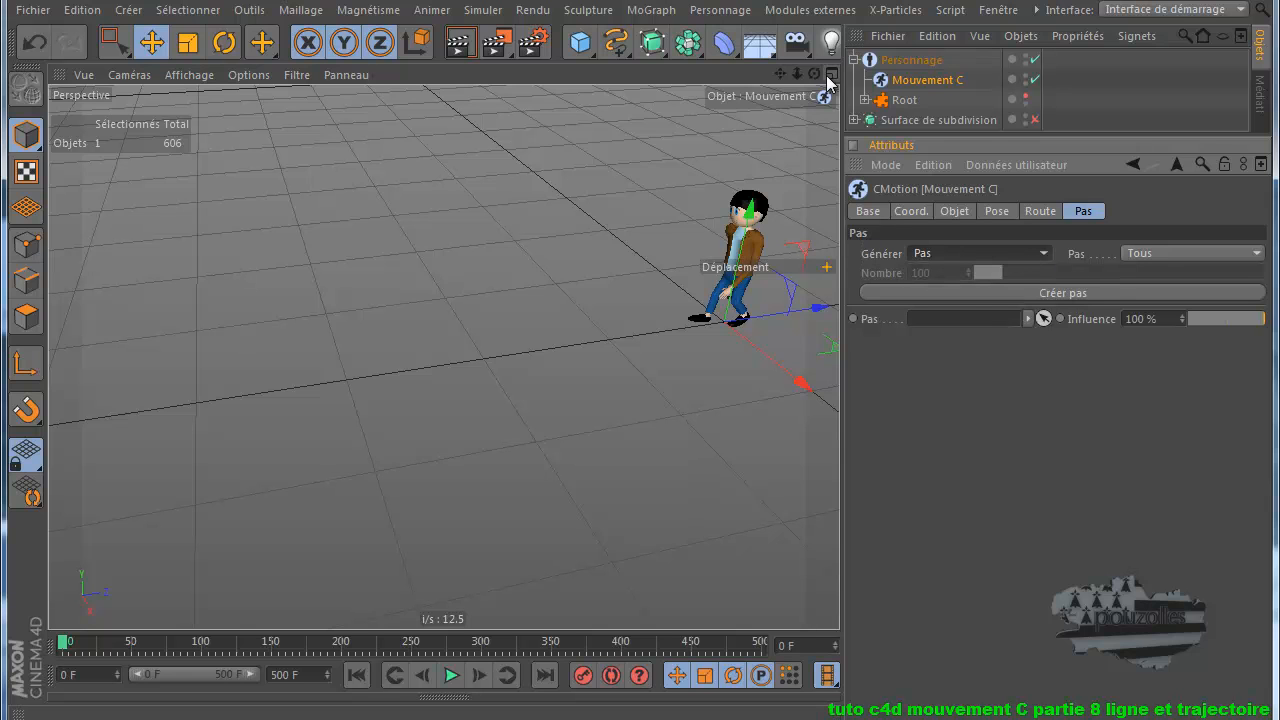
click(1066, 292)
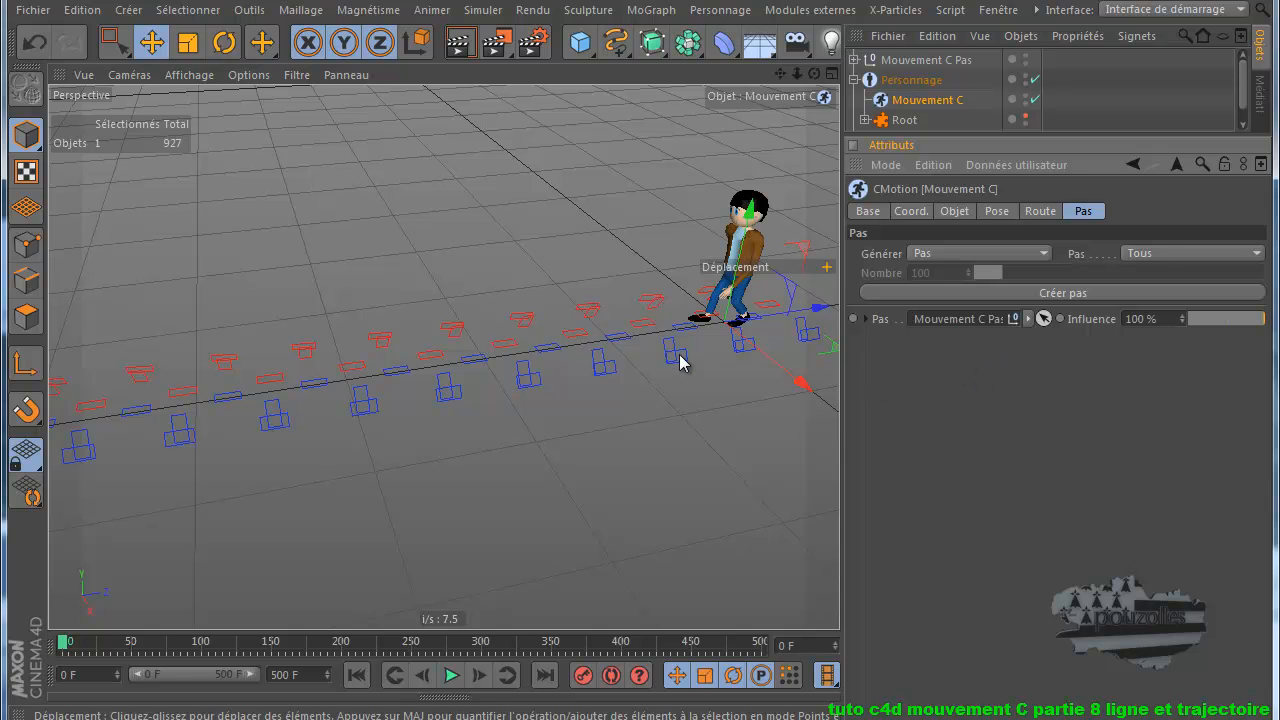
- Inspect the left and right leg step markers ahead of the character and play the walk to compare the foot placement with them
click(643, 325)
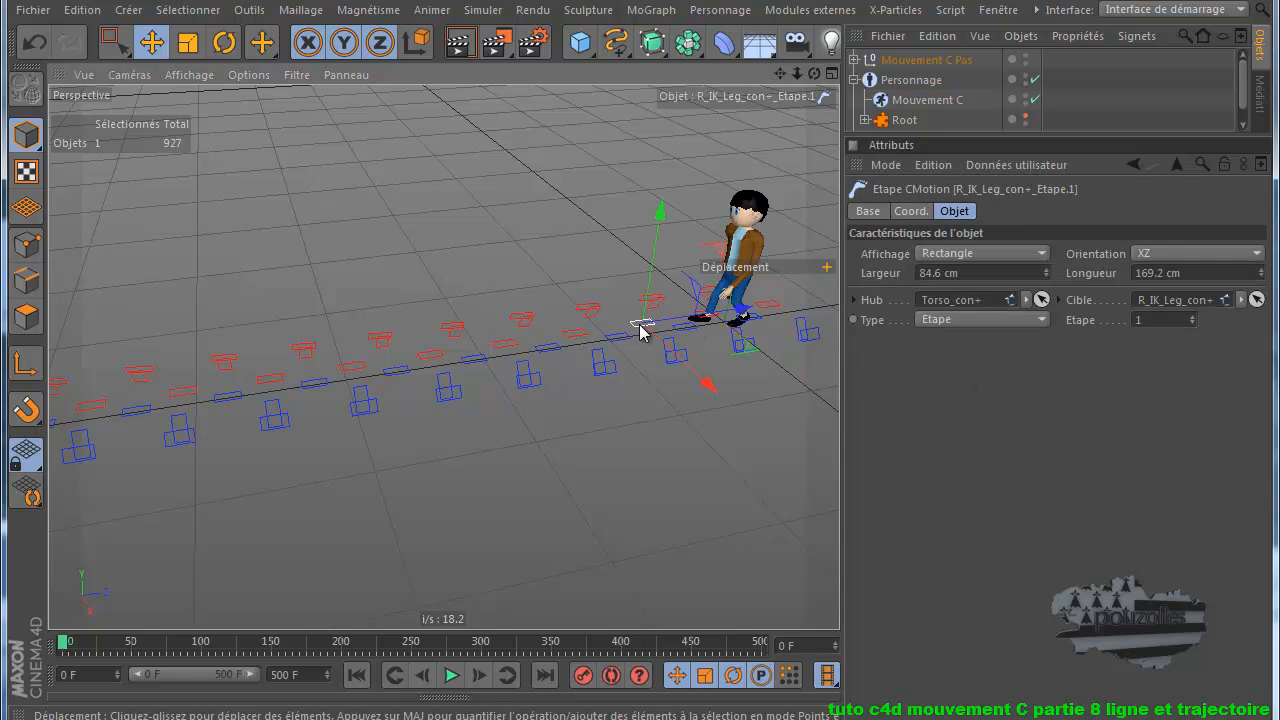
click(618, 340)
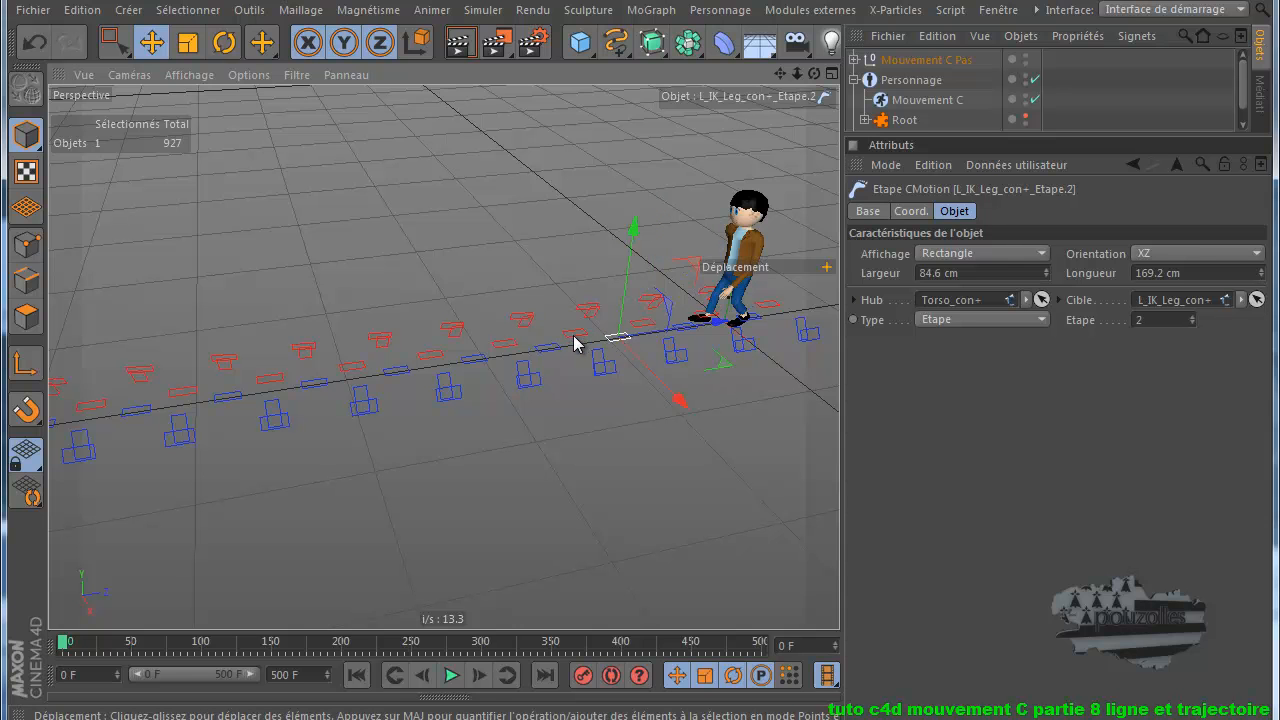
click(575, 343)
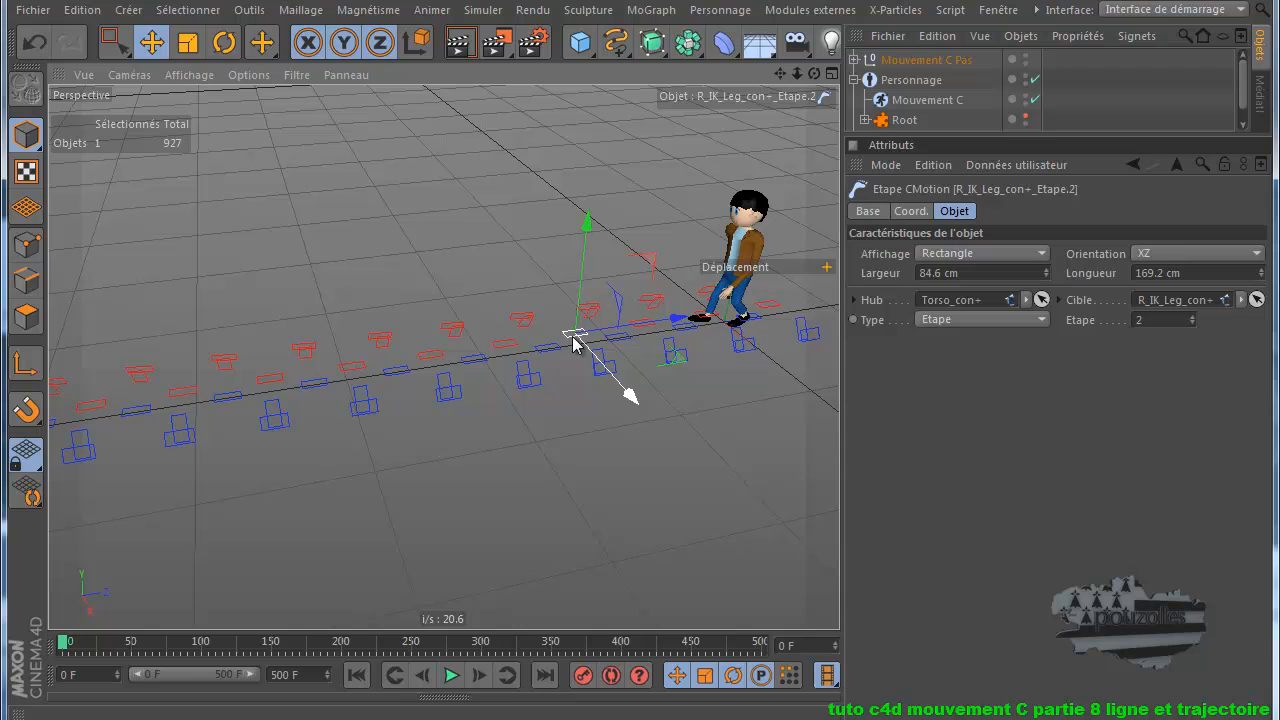
click(553, 354)
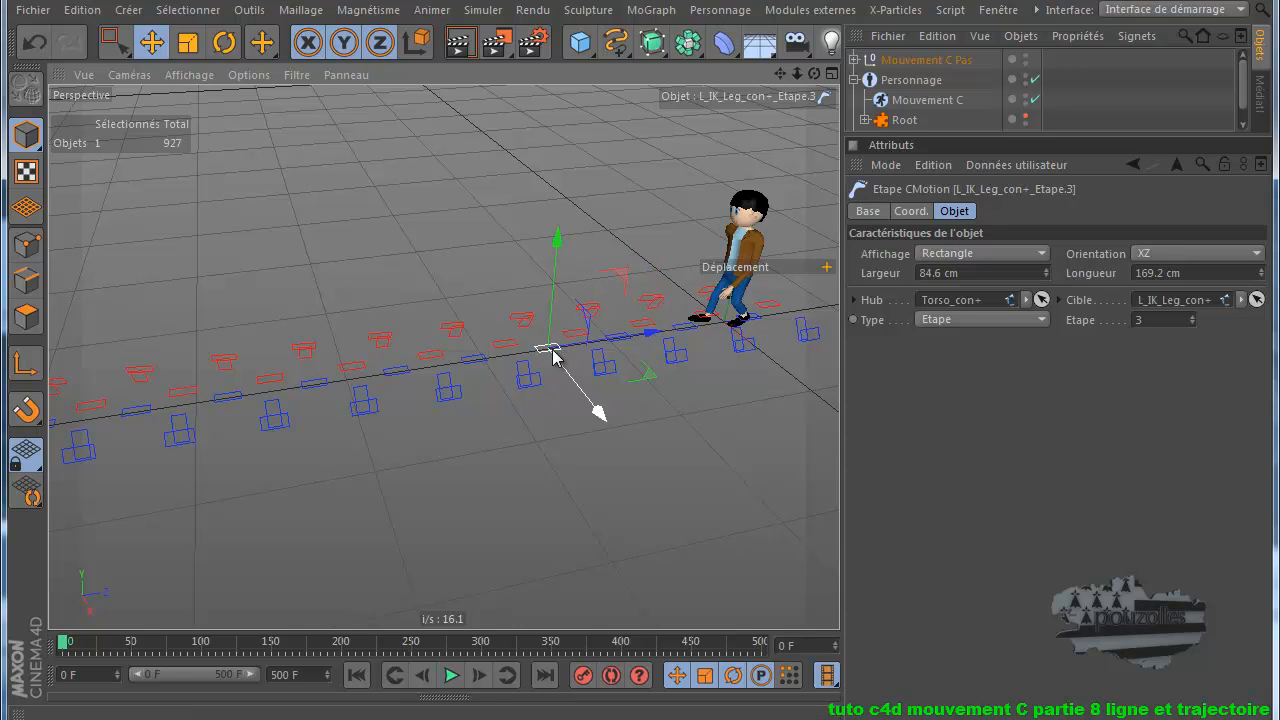
click(450, 675)
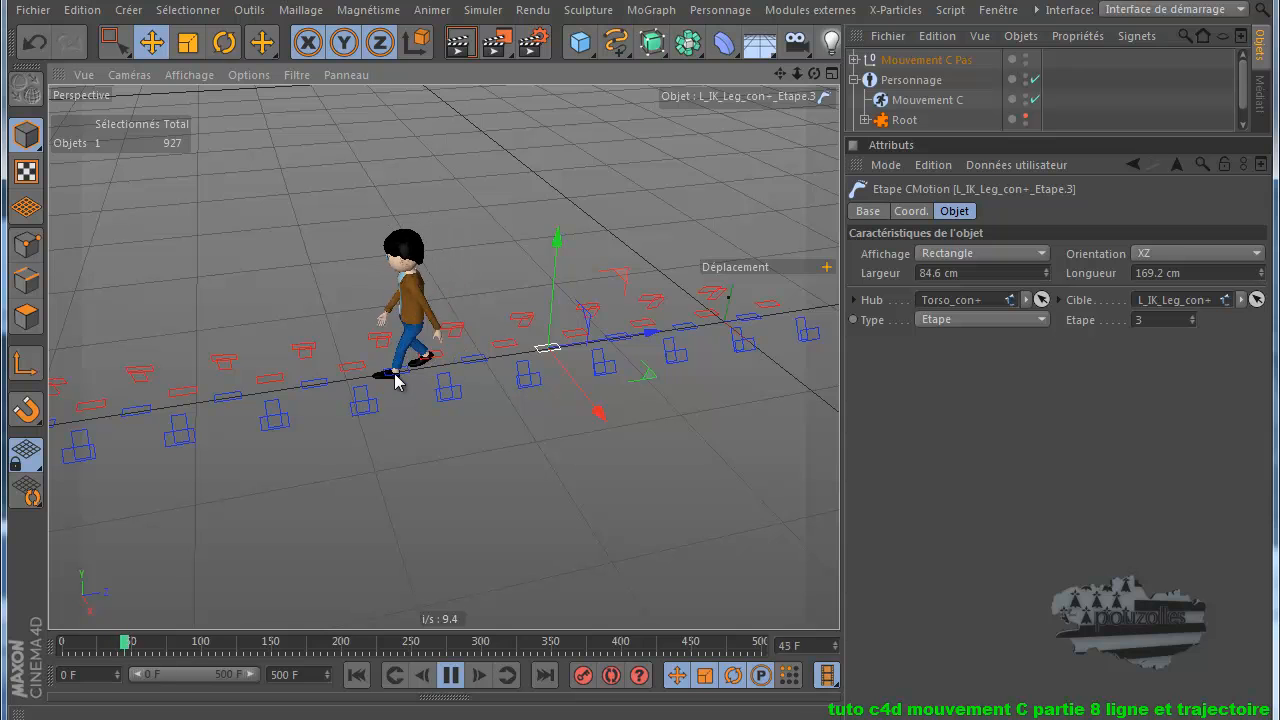
click(455, 680)
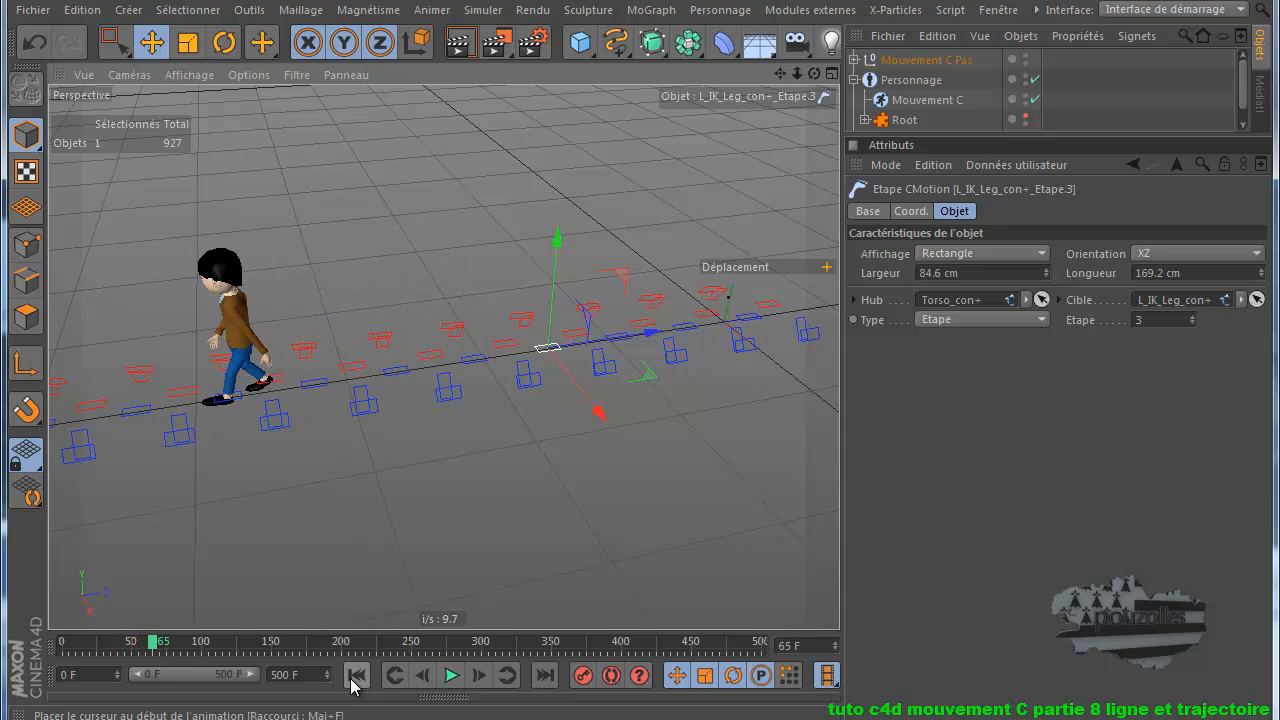
click(357, 676)
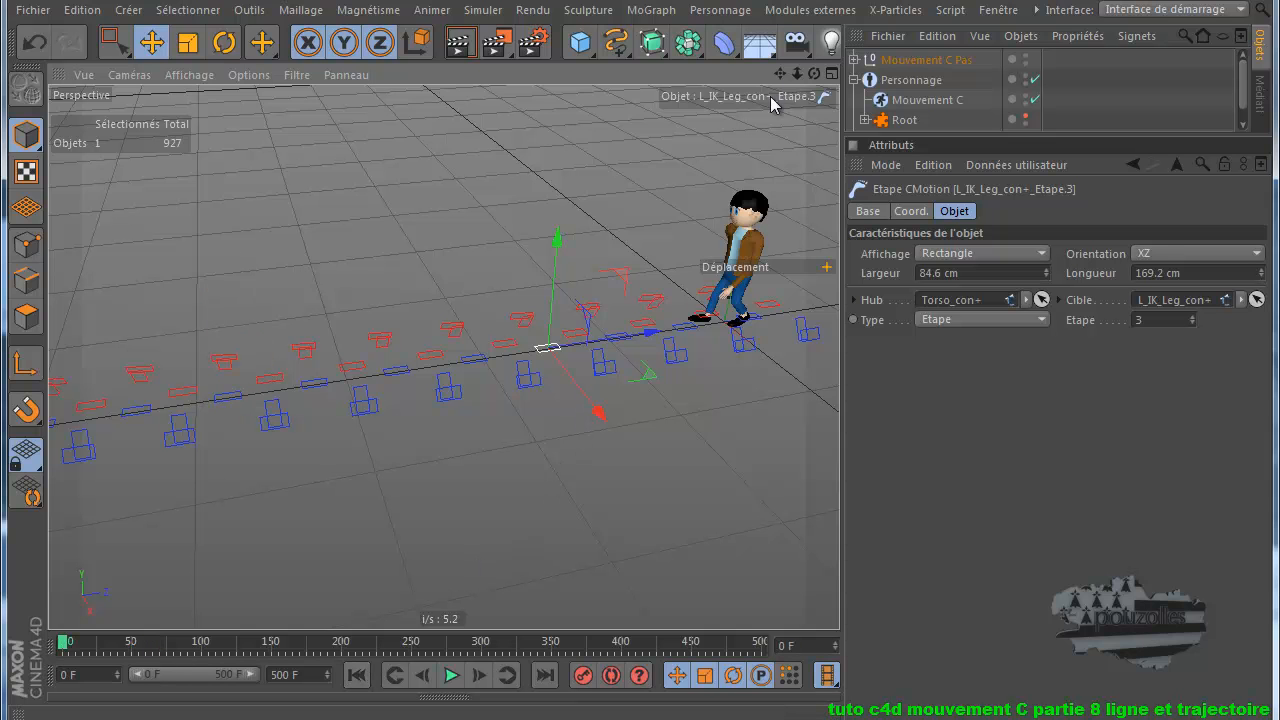
- Move the left arm's step 0 marker outward and upward, away from the character, and undo the last small adjustment
drag(643, 323, 668, 293)
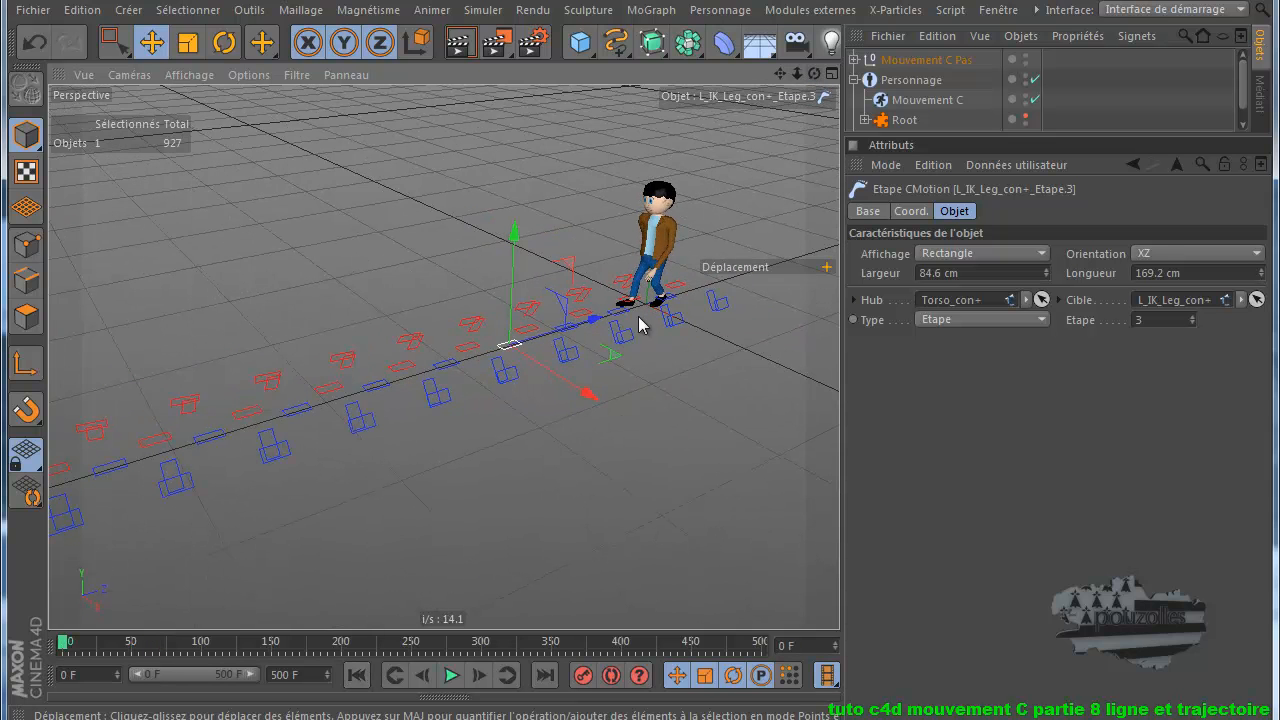
scroll(499, 382, up, 3)
scroll(499, 382, up, 4)
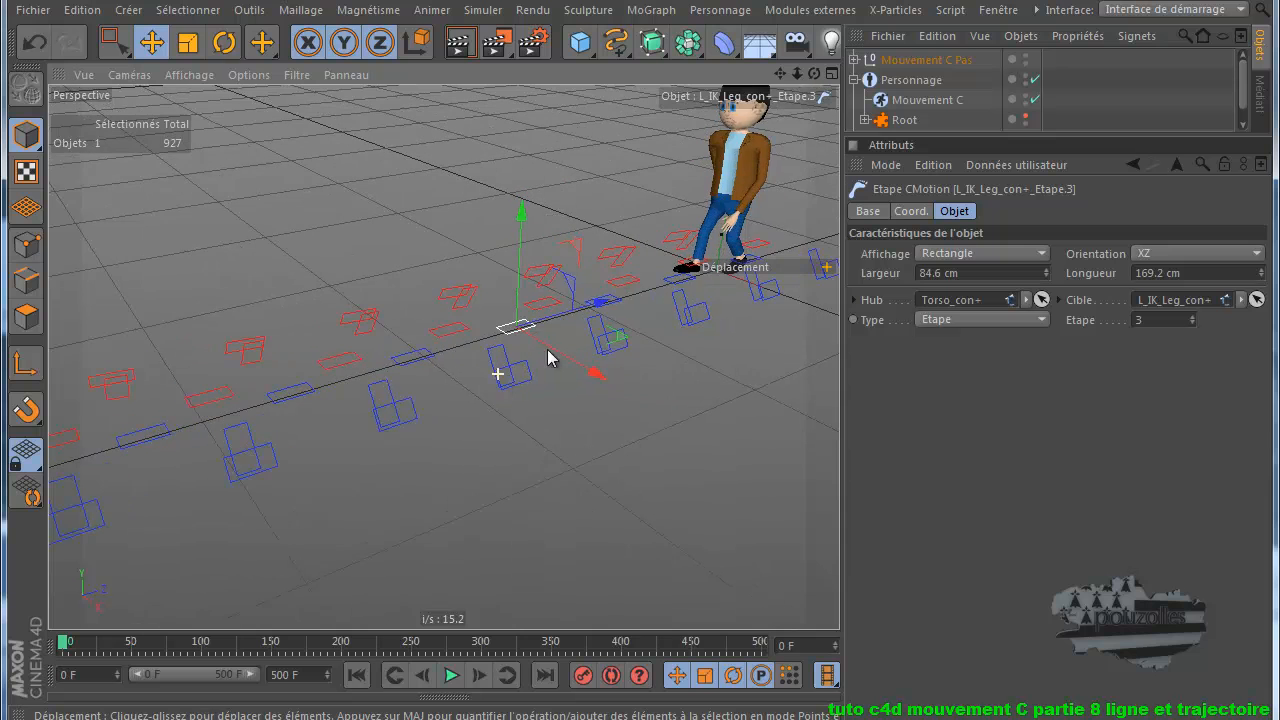
drag(814, 73, 423, 380)
click(422, 372)
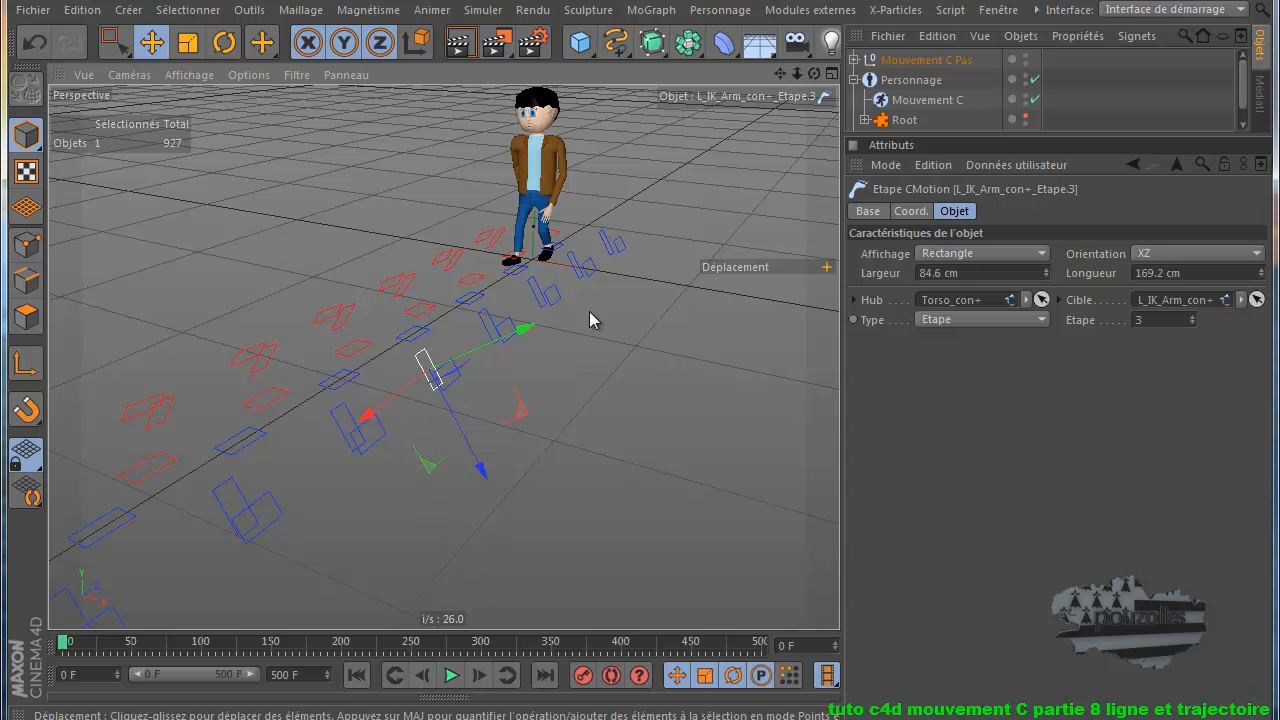
click(572, 266)
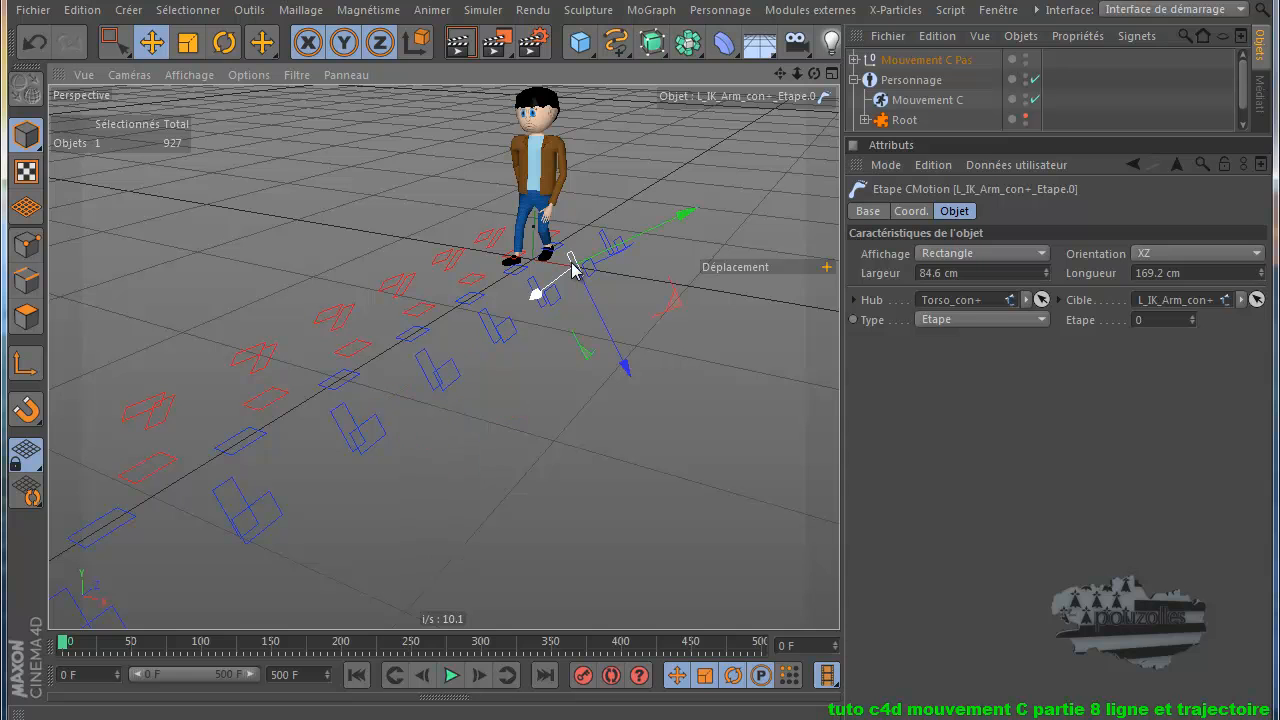
drag(663, 223, 746, 205)
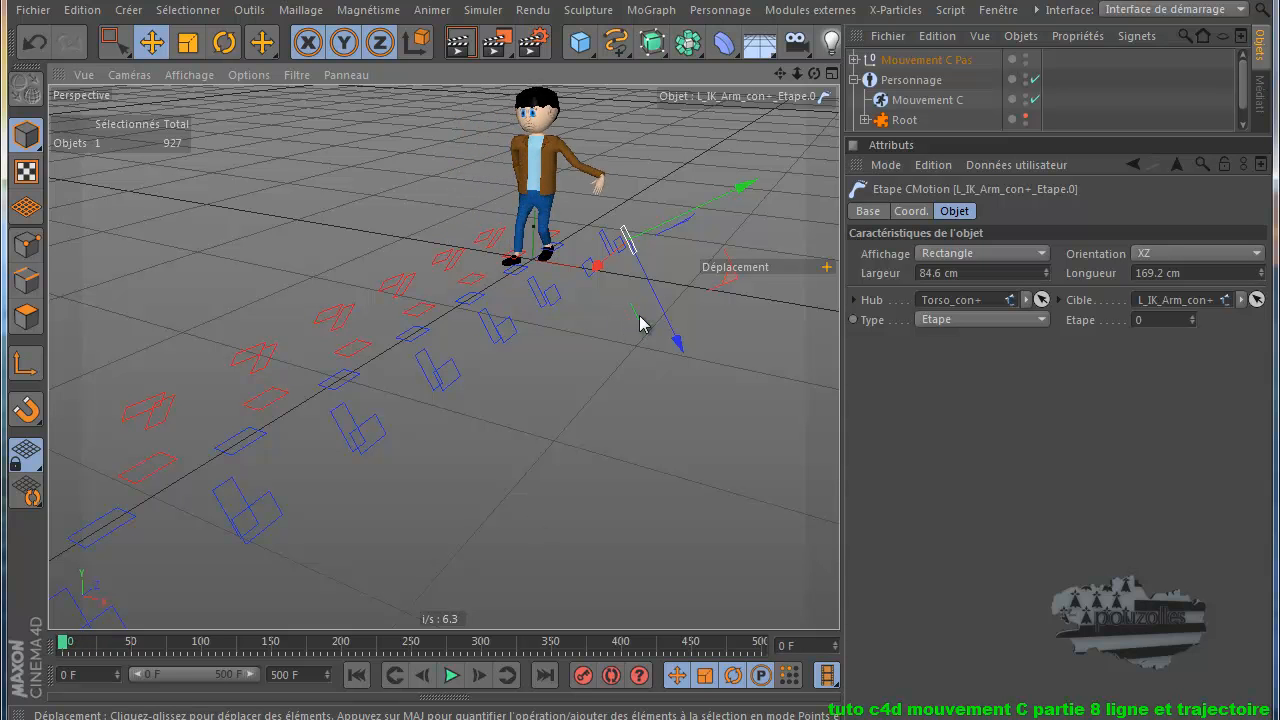
drag(548, 514, 503, 480)
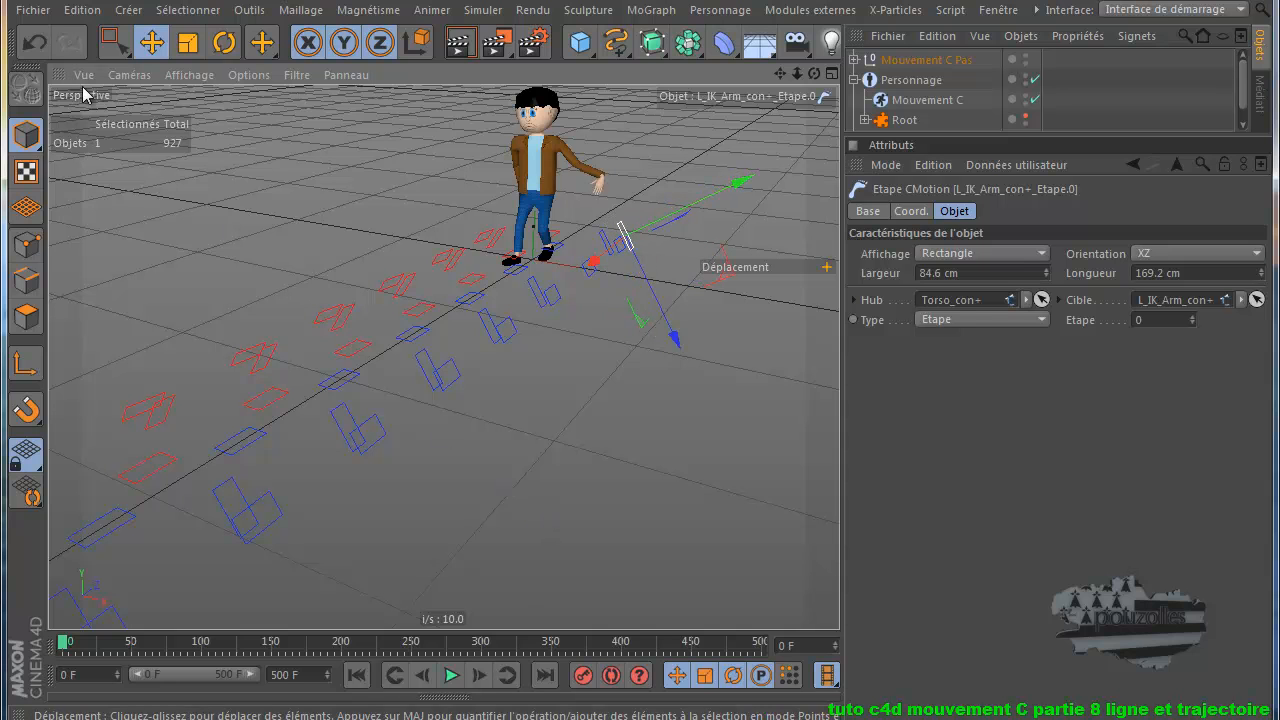
key(ctrl+z)
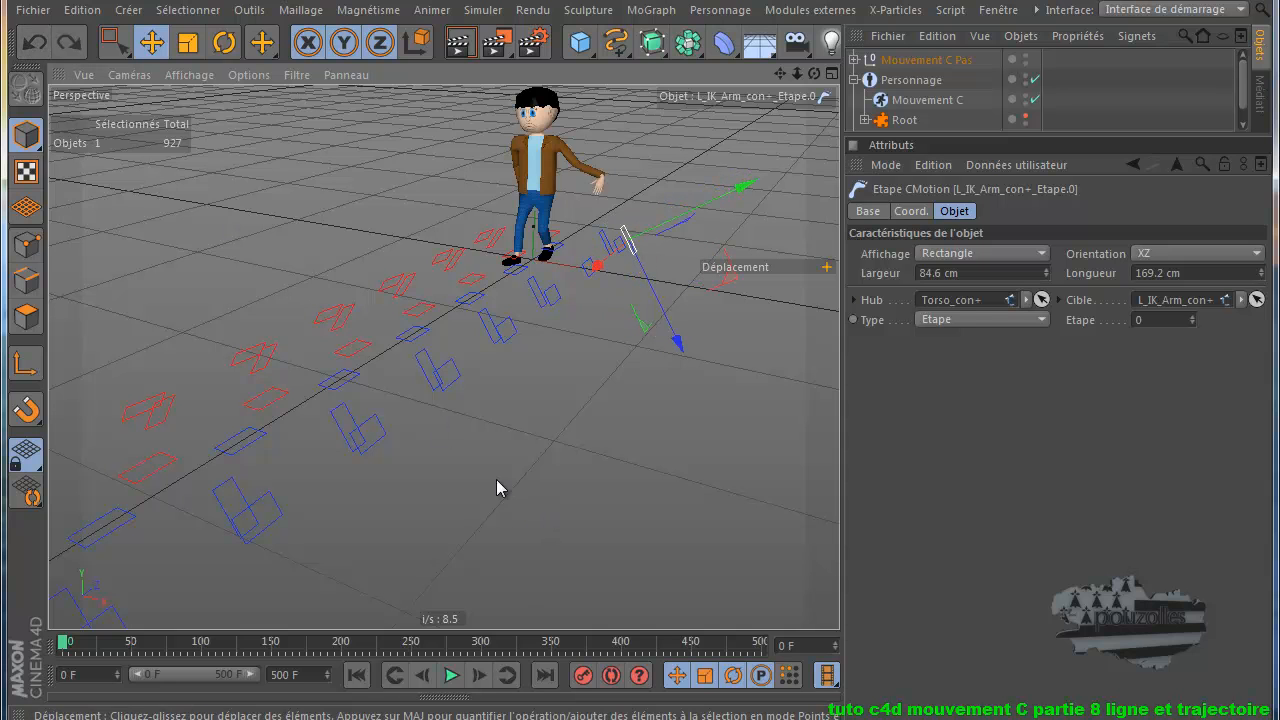
- Play the walk briefly to check the effect of the displaced left arm marker, and rewind to the first frame
click(451, 676)
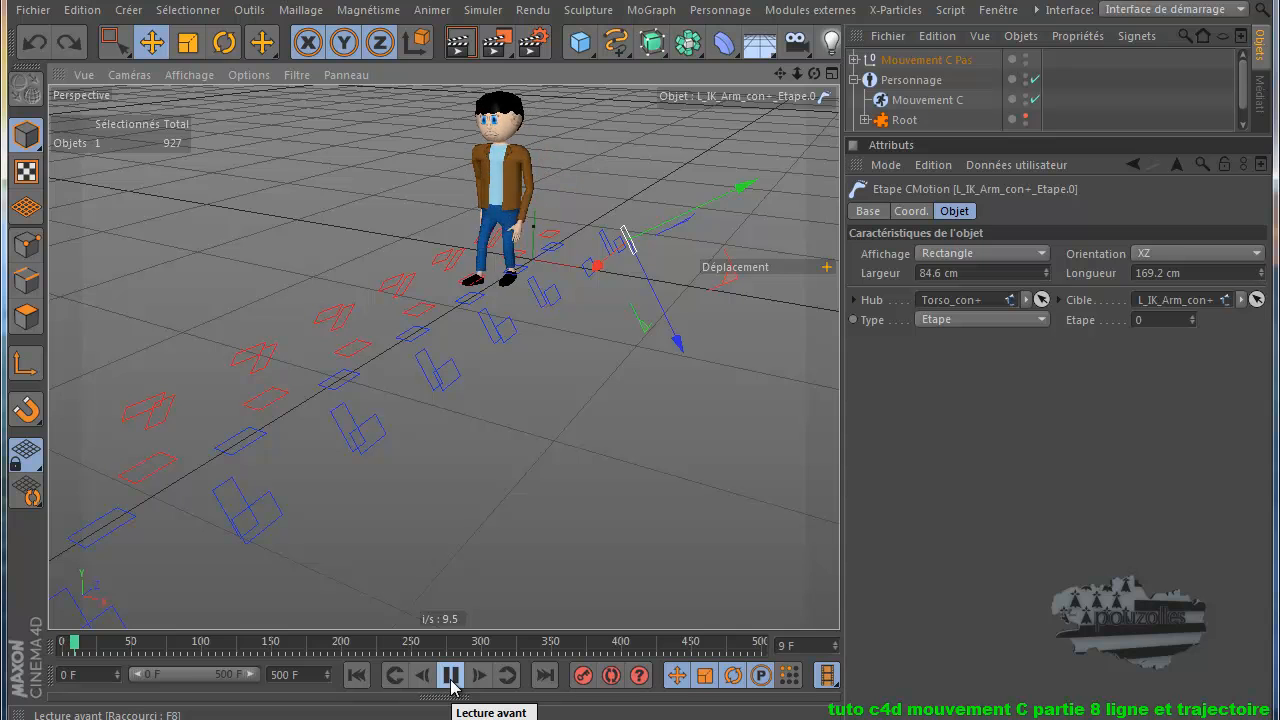
click(442, 677)
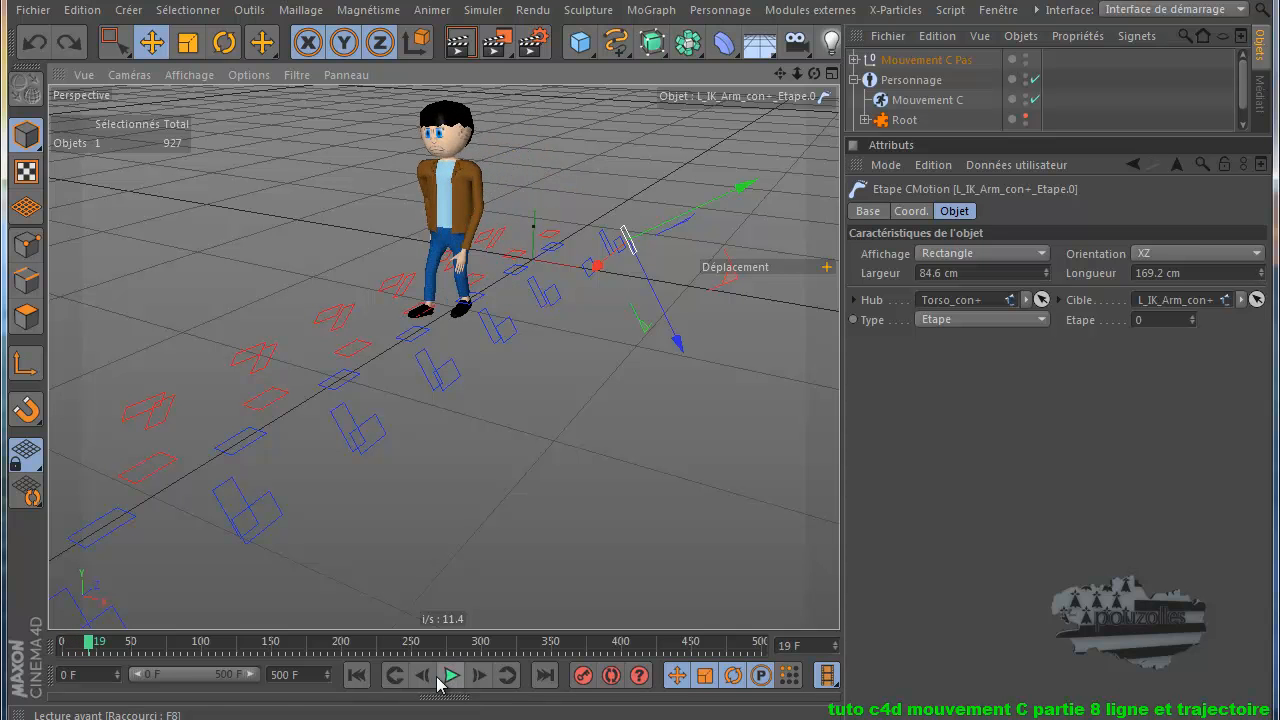
click(356, 675)
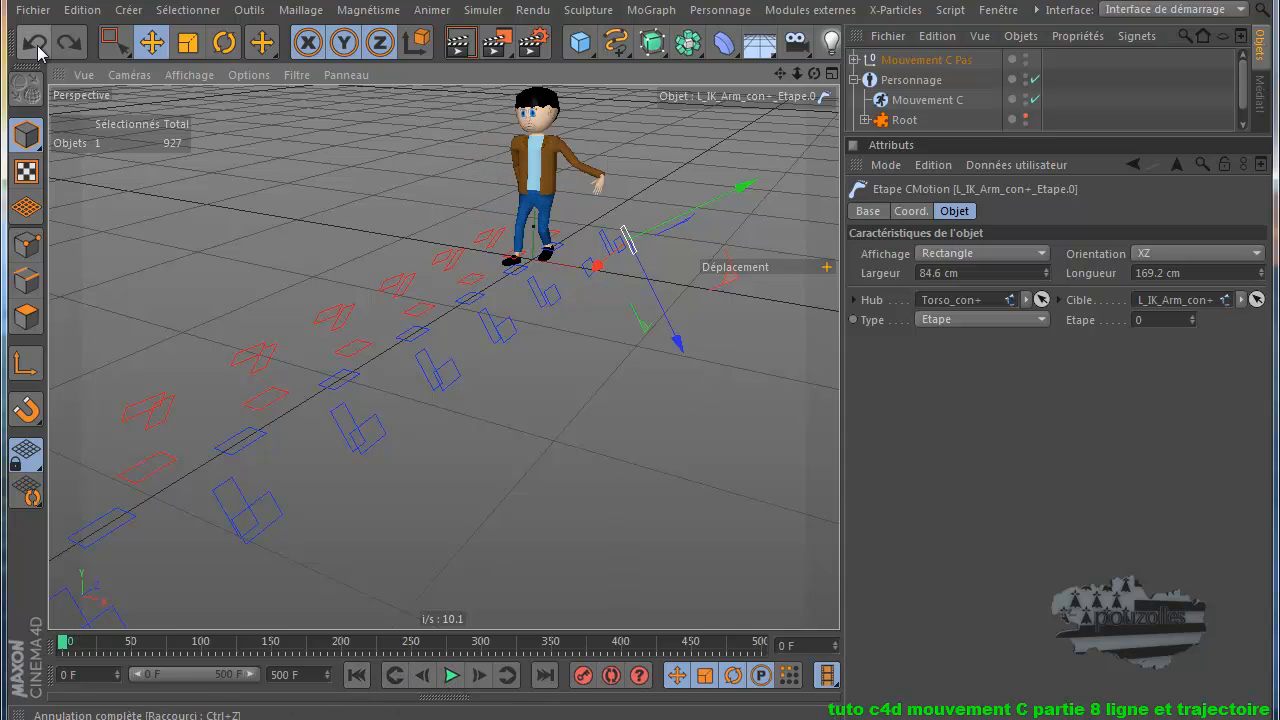
- Undo the left arm marker's move and replay the walk
drag(507, 238, 445, 267)
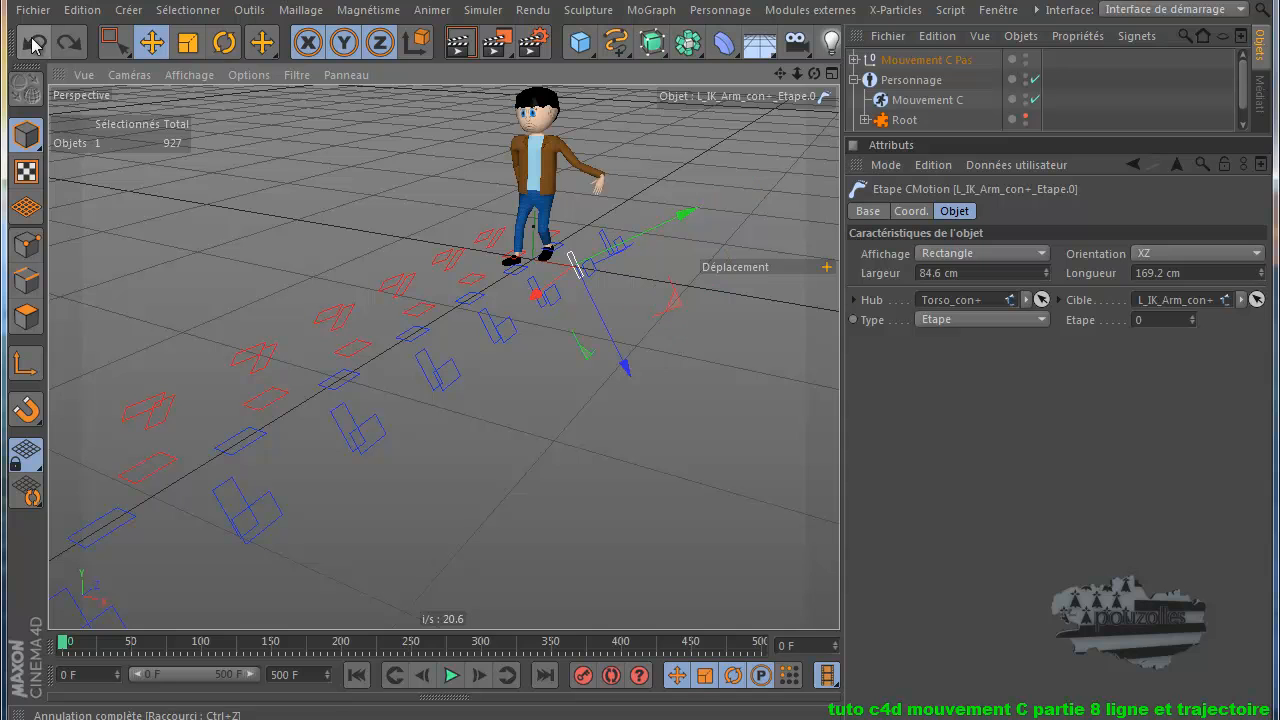
click(451, 676)
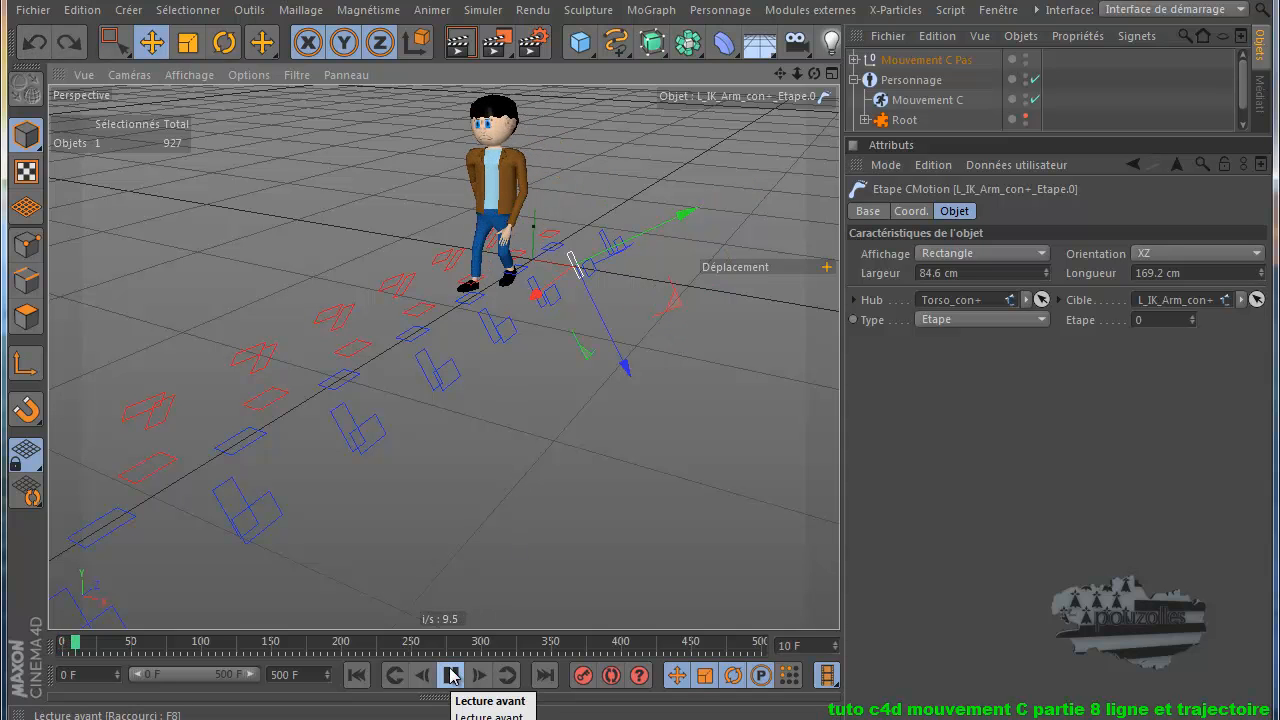
- Rewind to the first frame and replay the walk briefly with the left arm marker restored
click(451, 676)
click(356, 678)
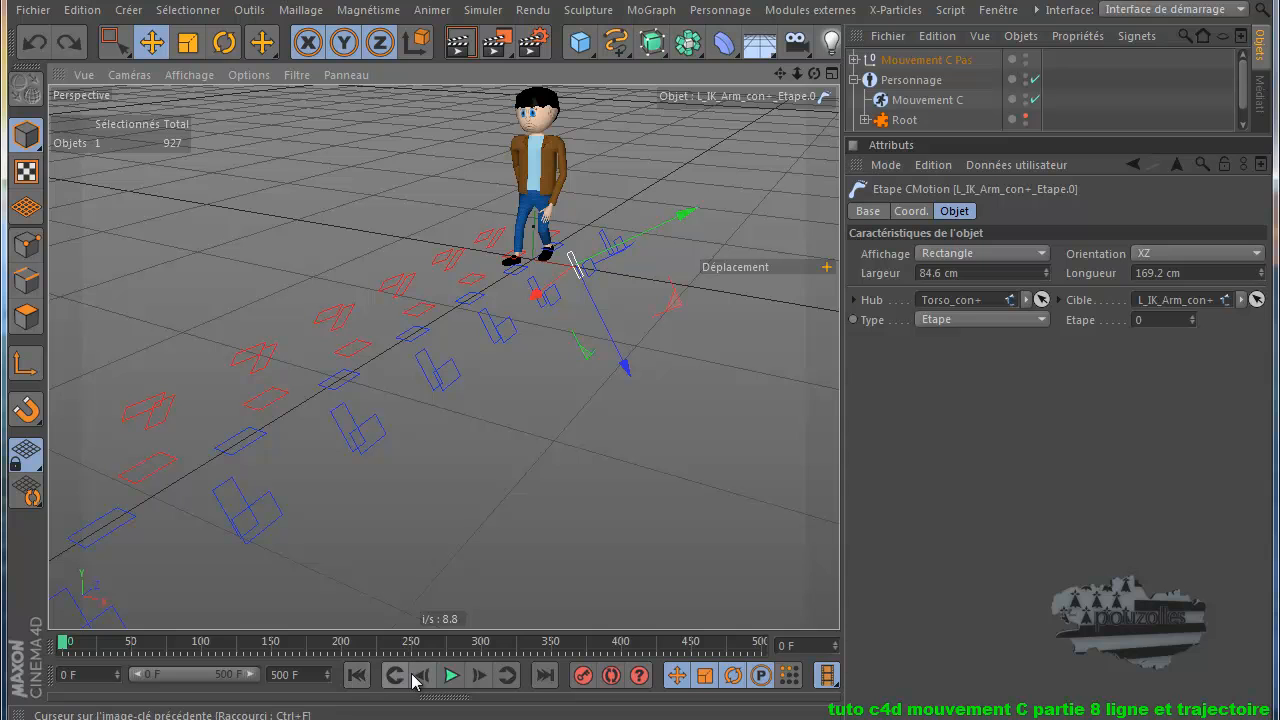
click(451, 676)
click(451, 676)
click(356, 676)
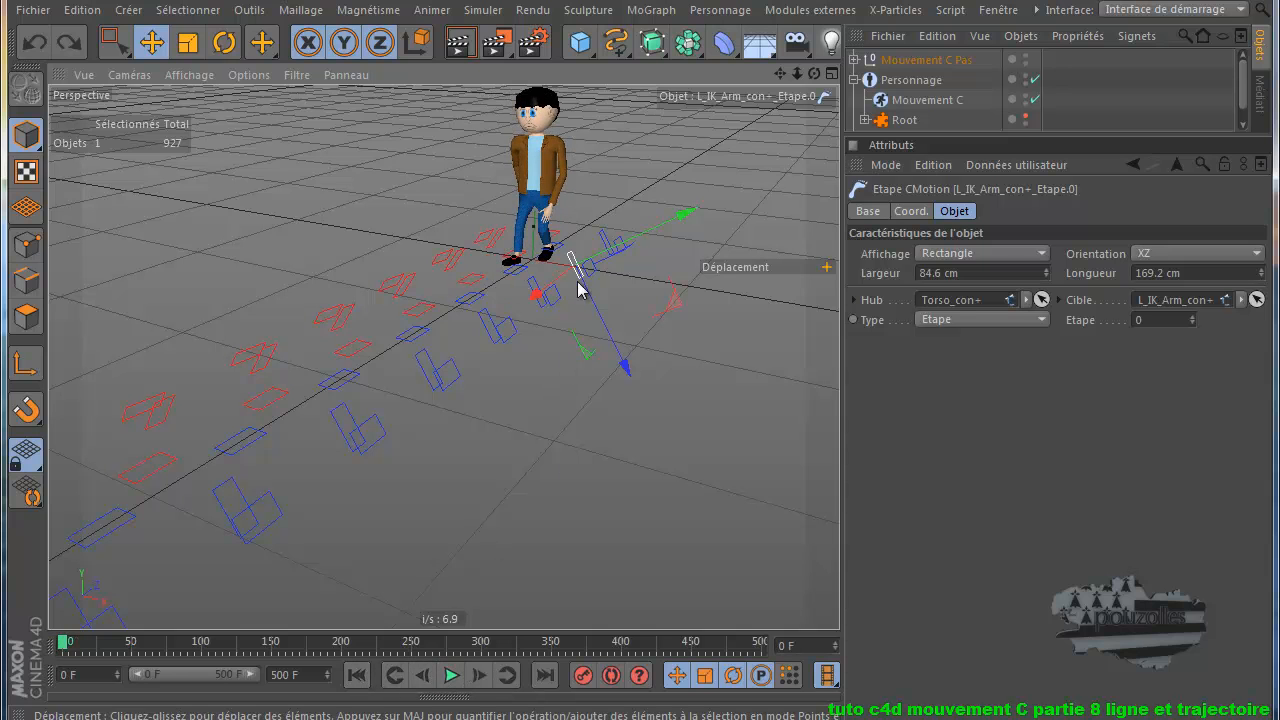
- Try shifting the left hand's step 0 marker away from the character, check the walk in playback, and undo the shift
drag(592, 272, 768, 192)
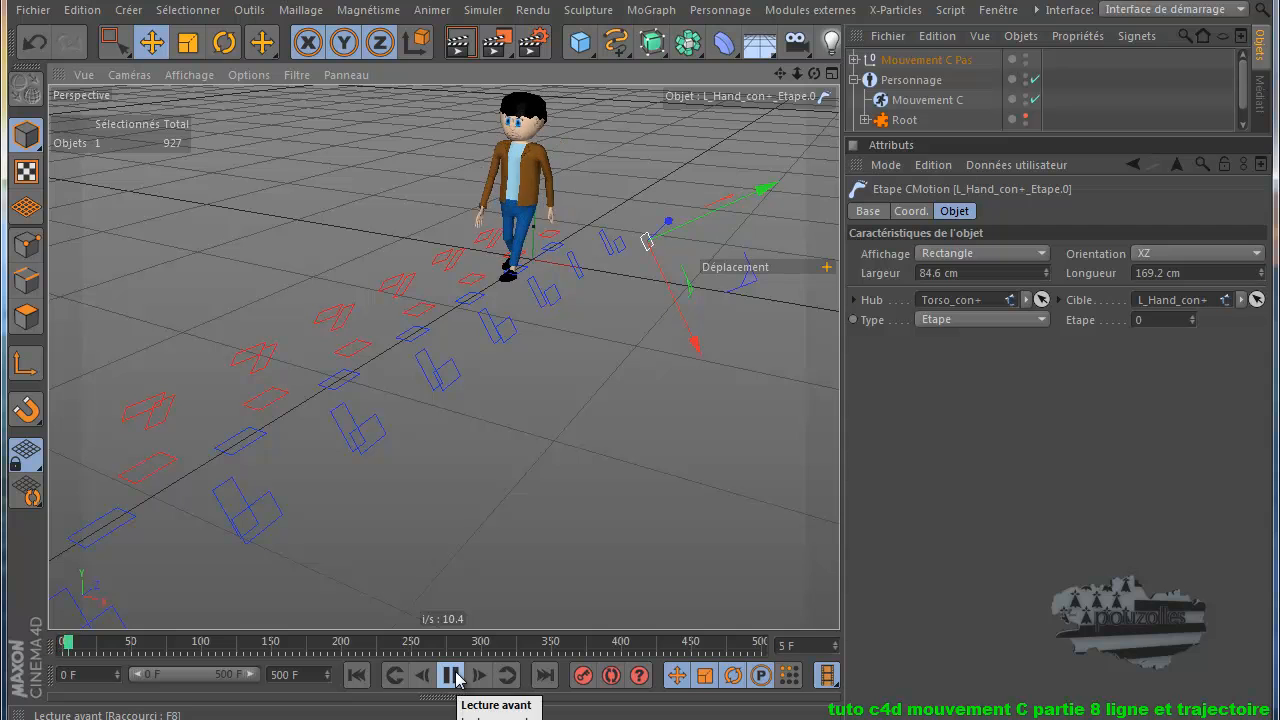
click(366, 677)
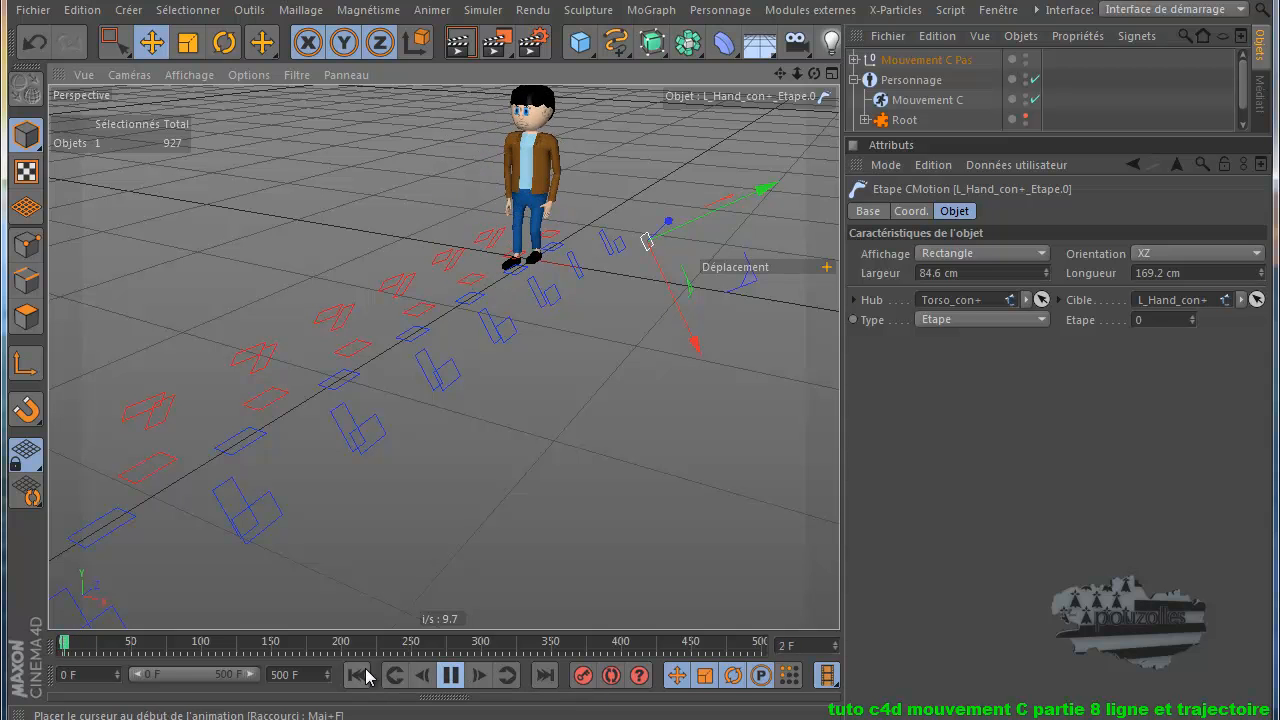
click(366, 675)
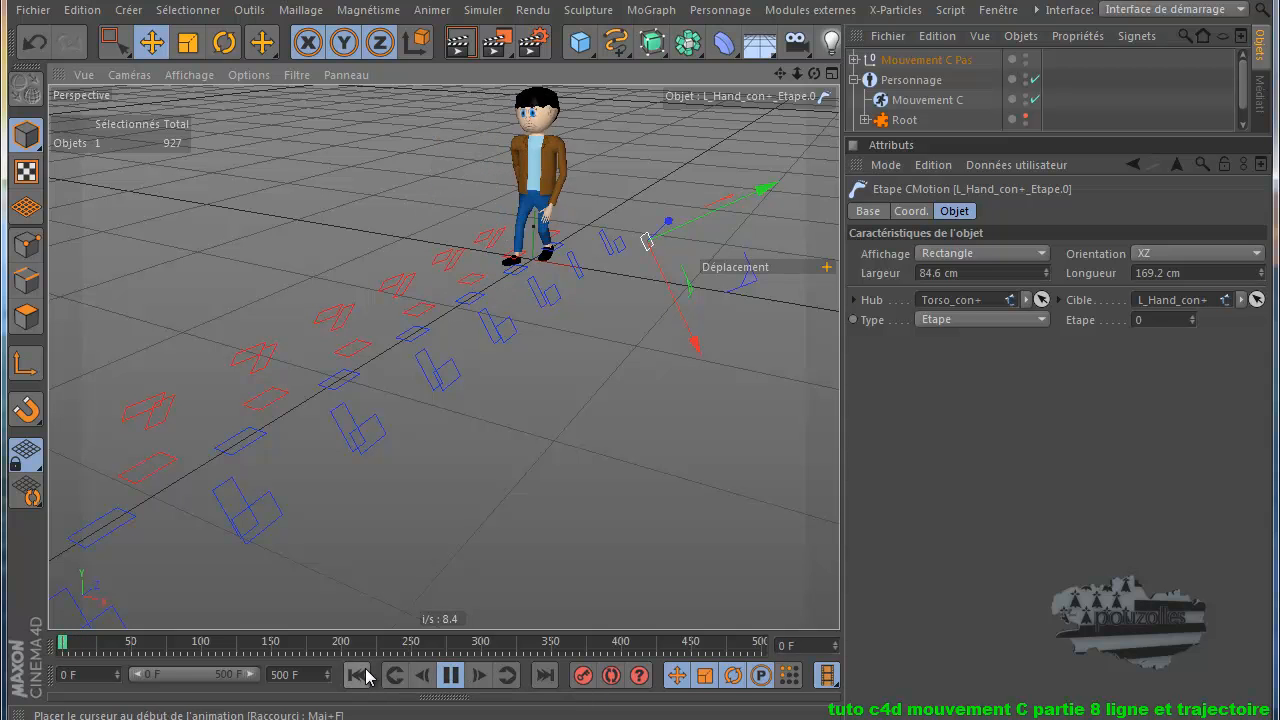
click(450, 675)
click(363, 675)
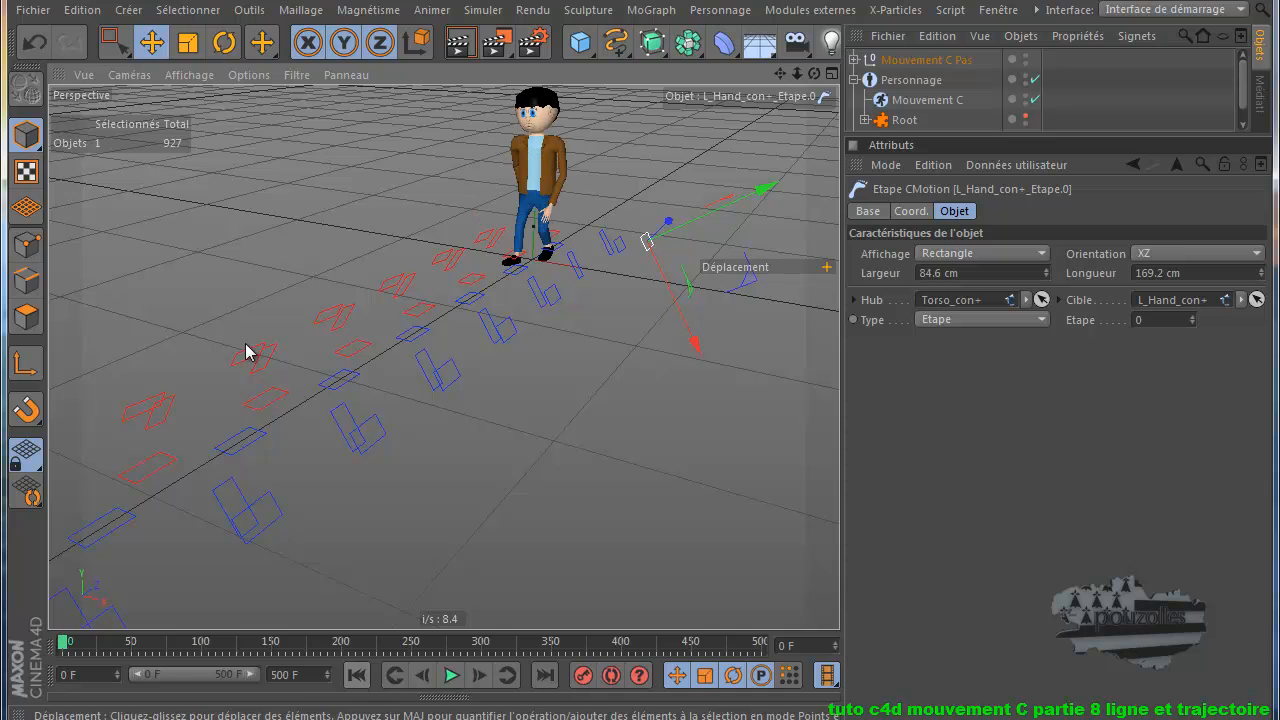
click(34, 42)
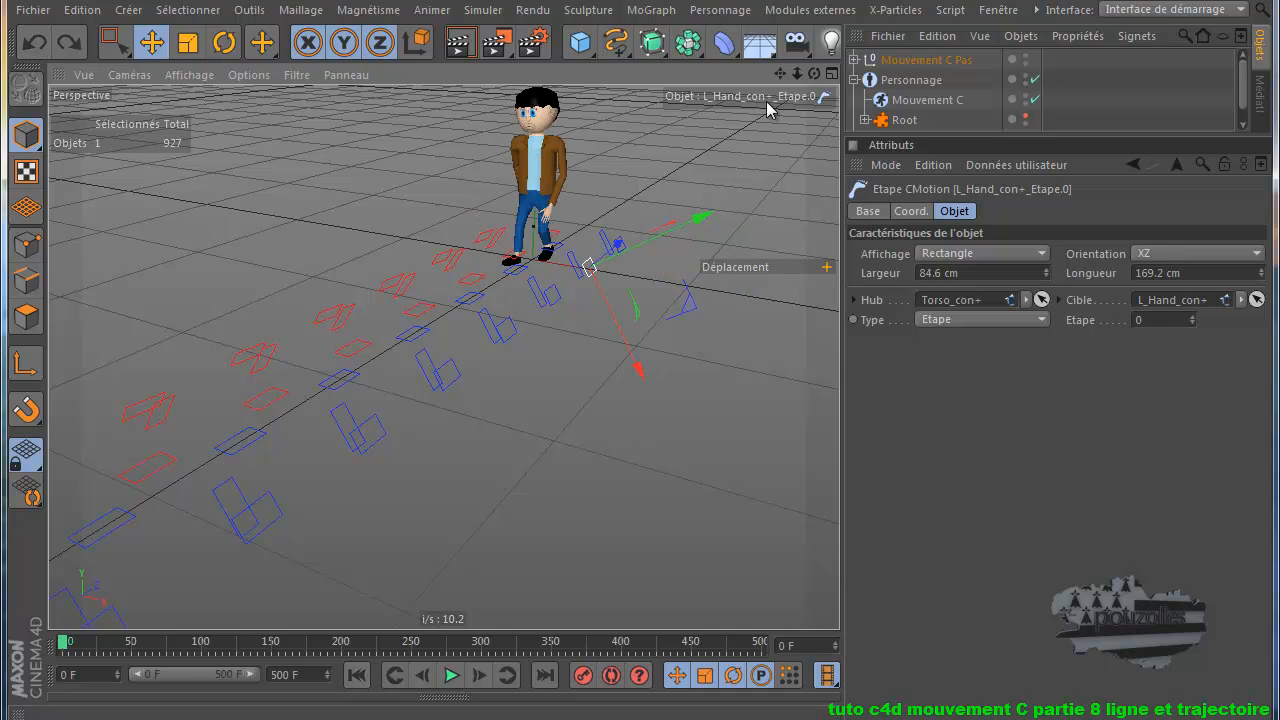
- Switch to the right side view and raise the left leg's step 1 marker slightly along Y
drag(814, 73, 638, 315)
click(522, 402)
middle_click(502, 519)
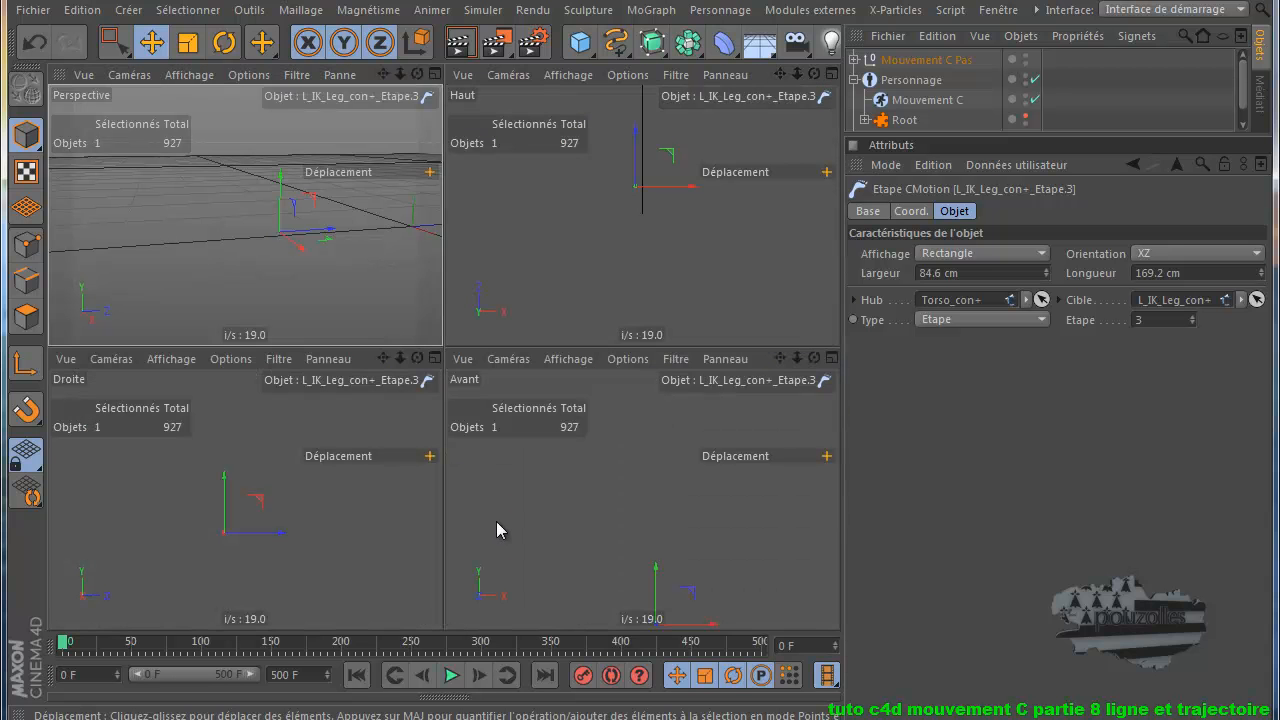
middle_click(331, 558)
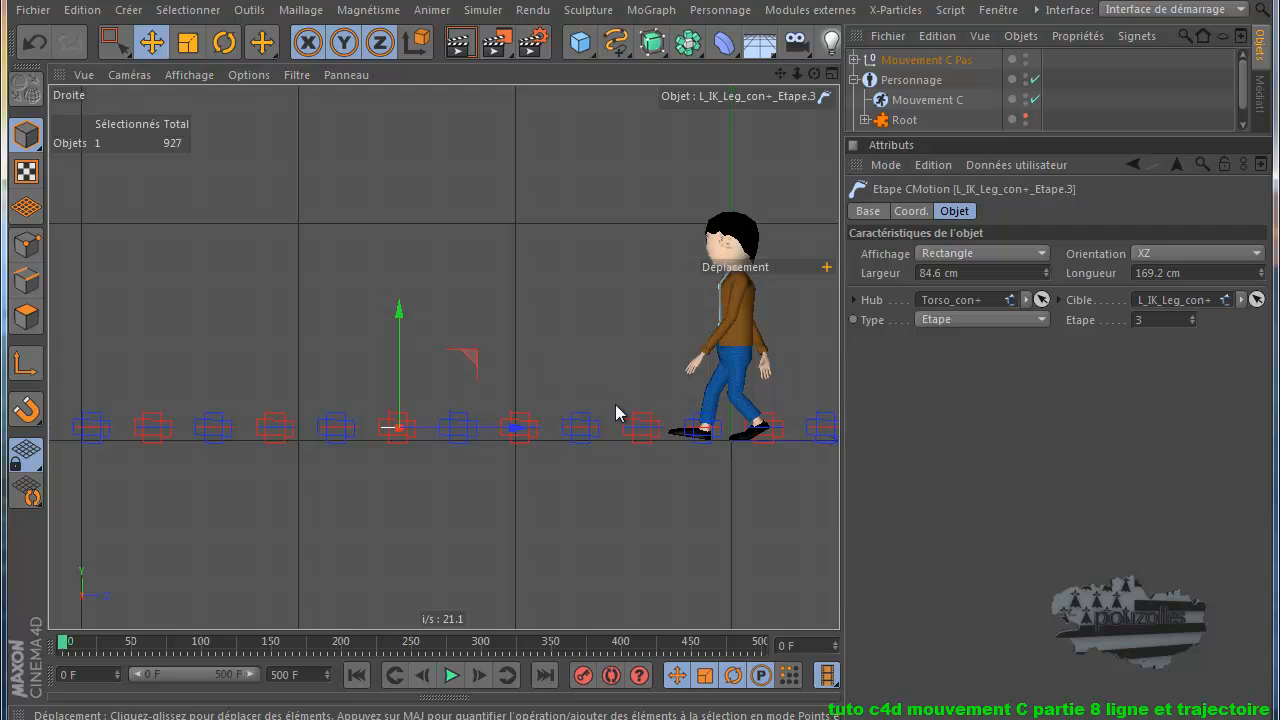
scroll(657, 433, up, 3)
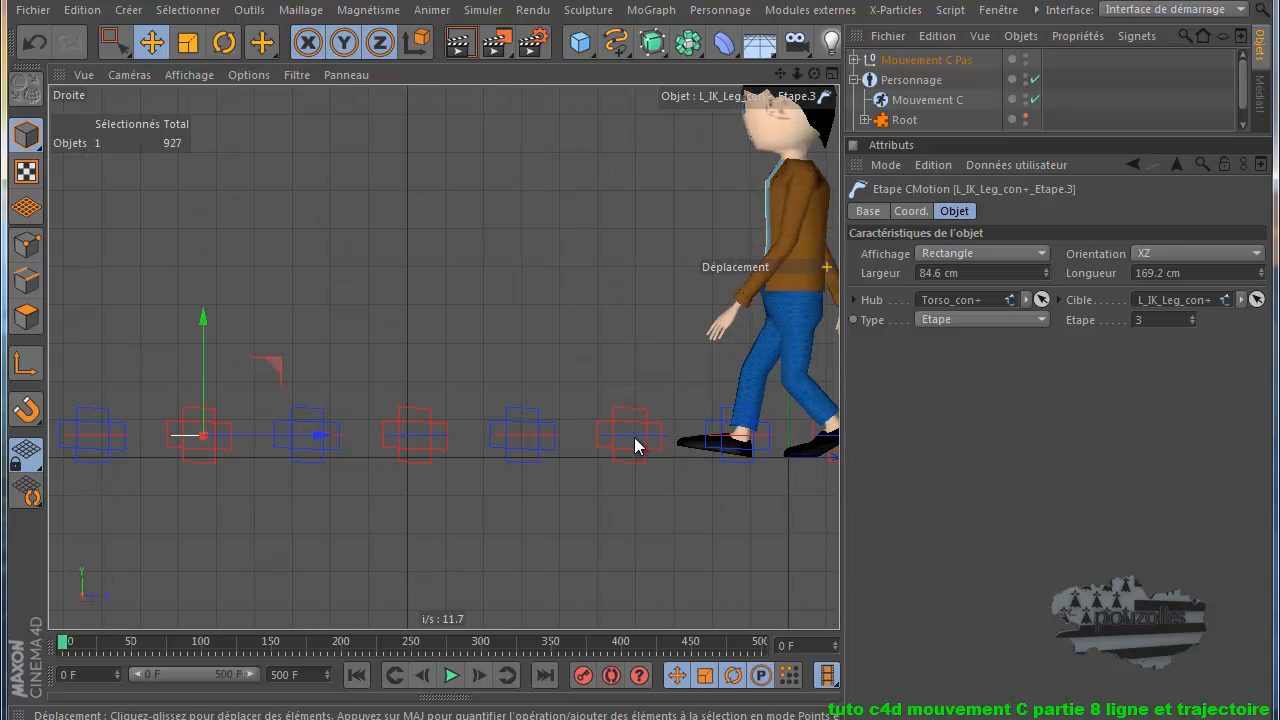
click(632, 437)
drag(638, 318, 637, 307)
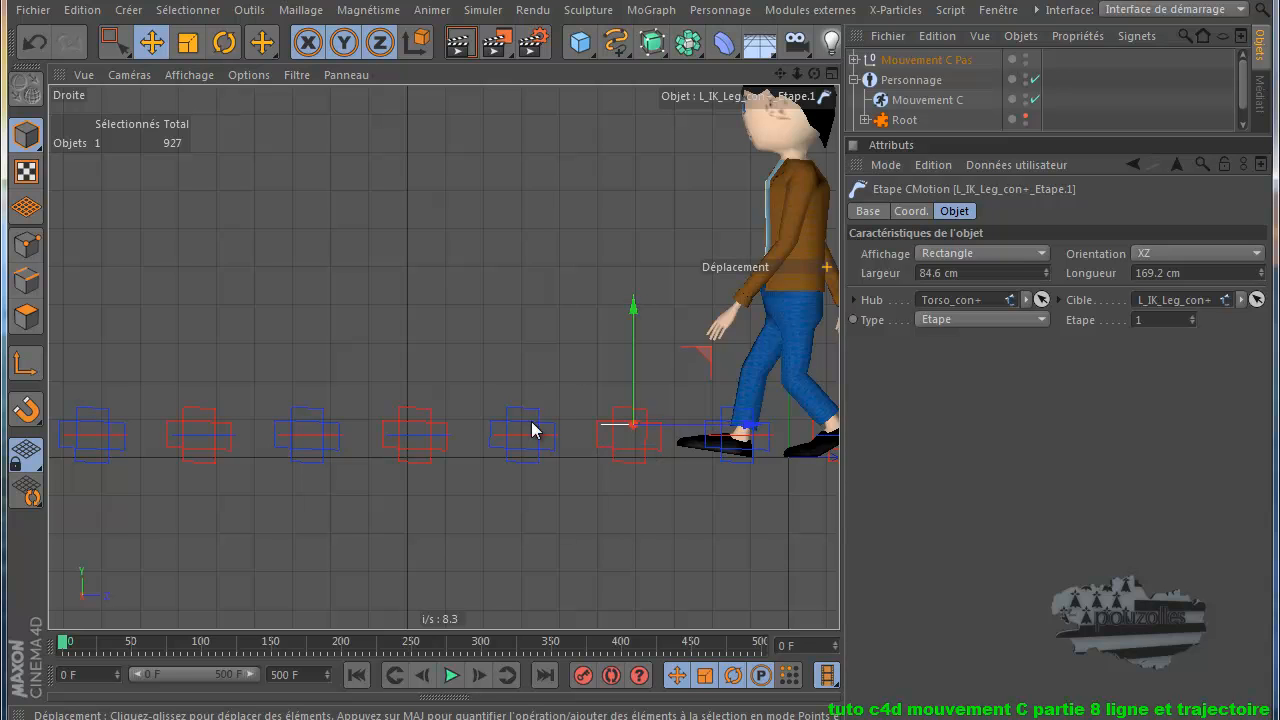
- Raise the right leg's step 1 marker and both legs' step 2 markers along Y, with the left leg's step 2 highest
click(521, 436)
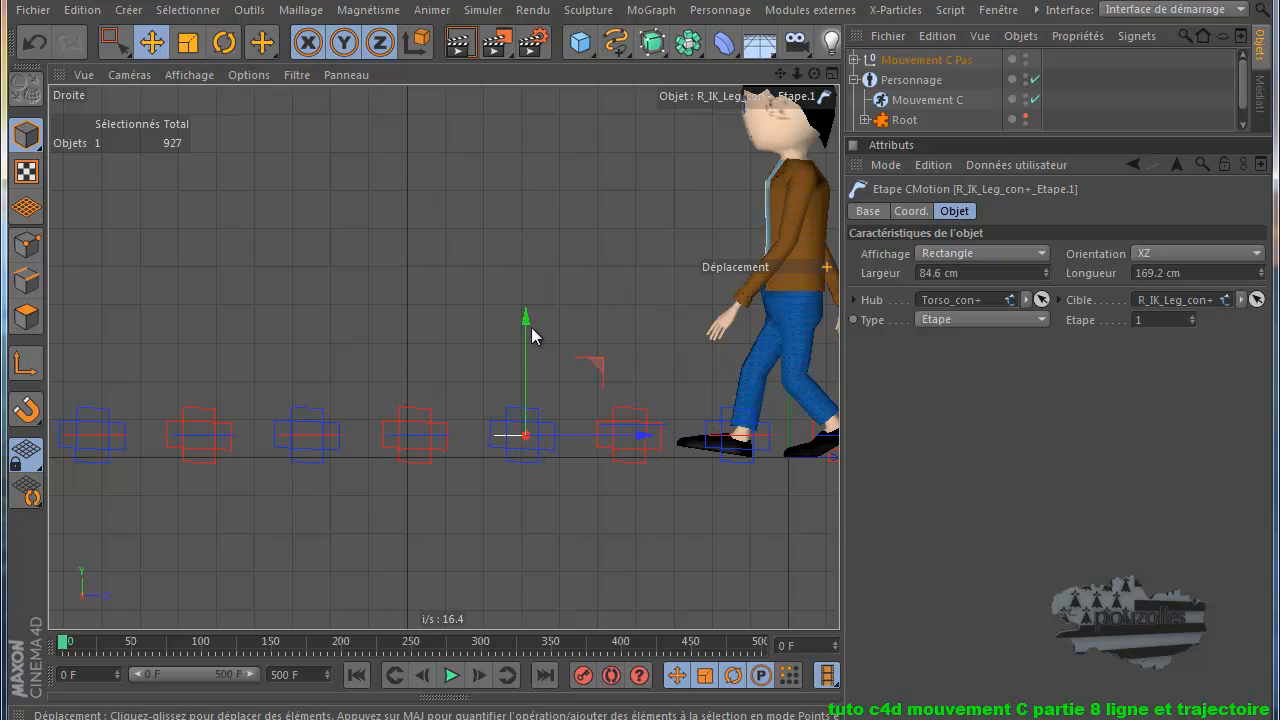
drag(523, 319, 523, 294)
click(416, 436)
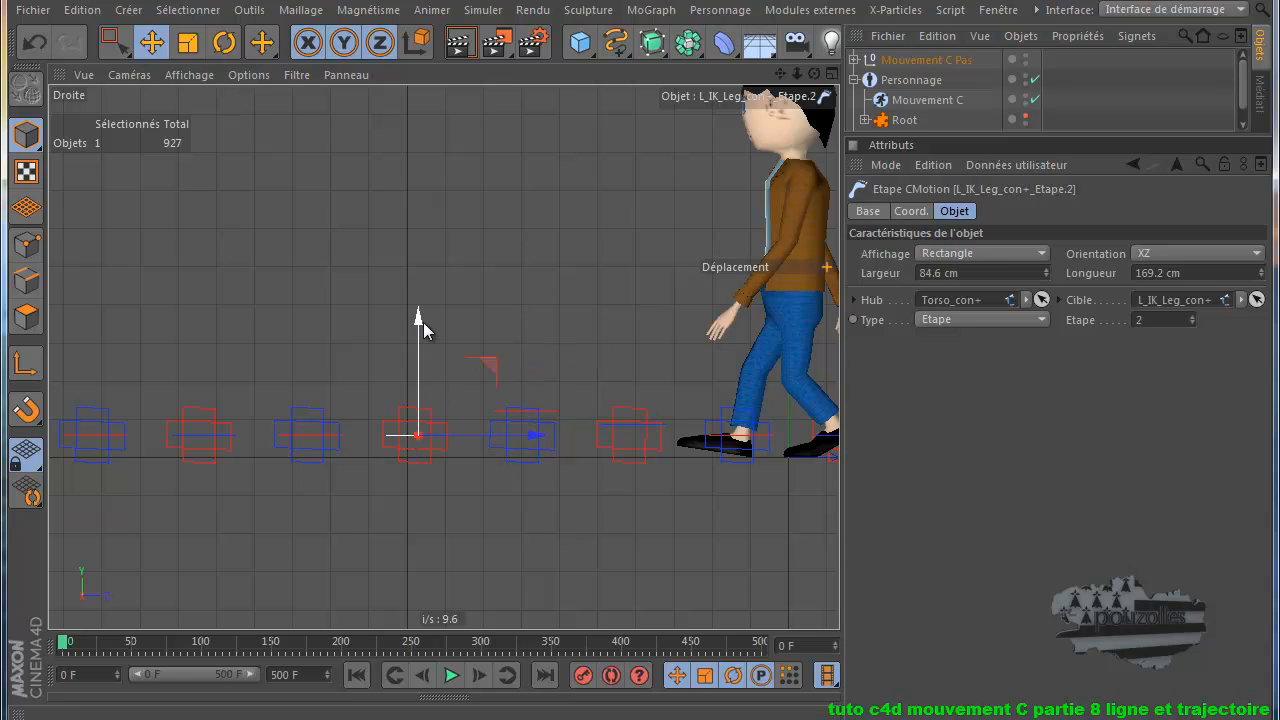
drag(423, 325, 420, 277)
click(312, 445)
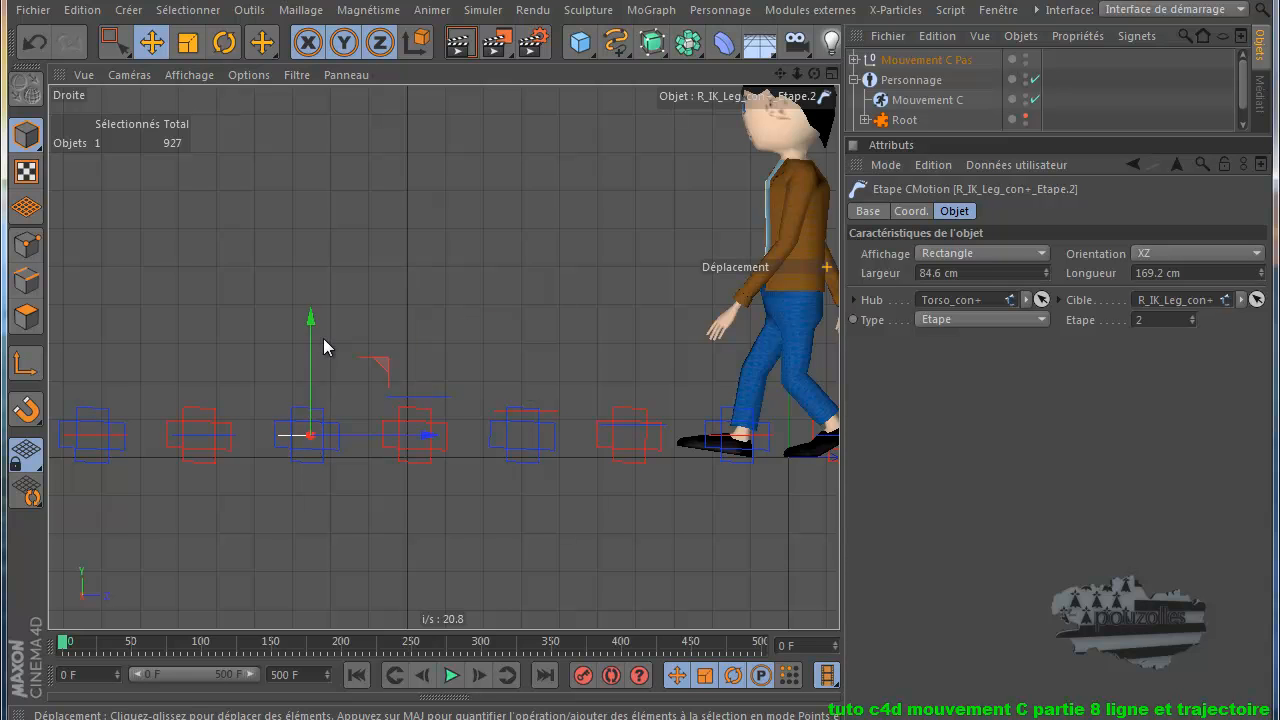
drag(307, 324, 311, 297)
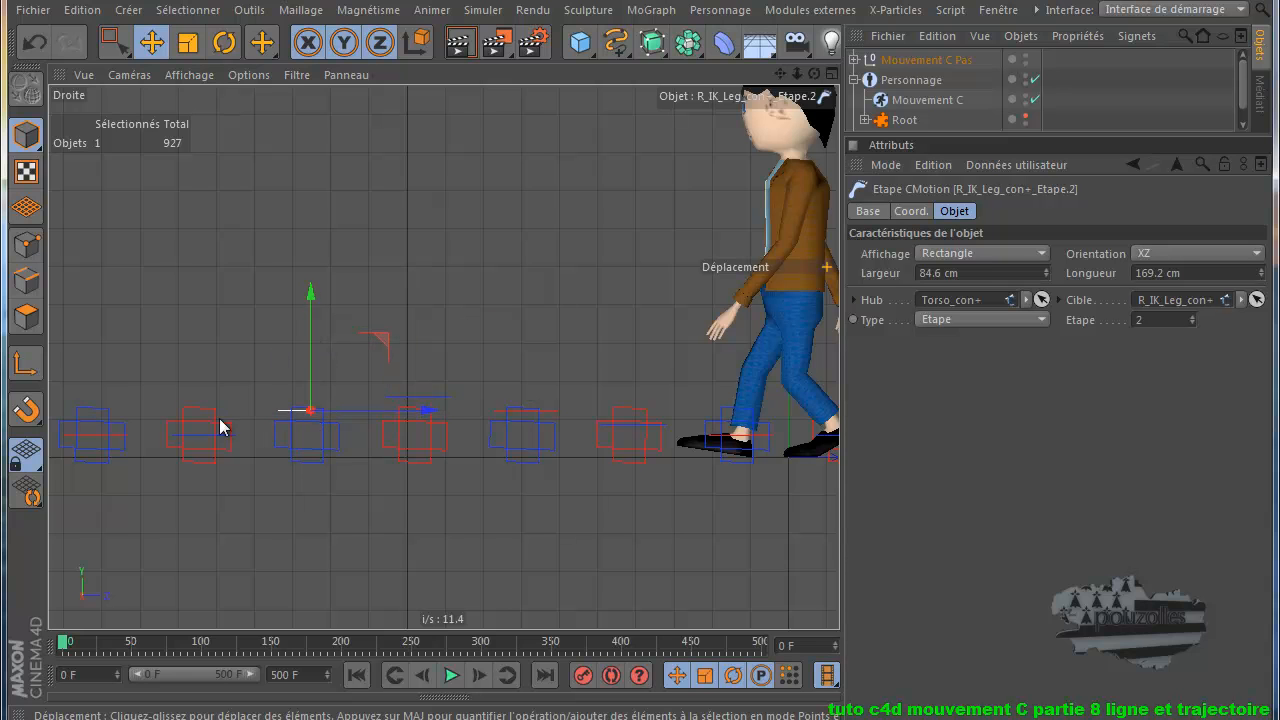
- Raise the left and right legs' step 3 markers slightly, keeping them lower than the step 2 markers
click(201, 430)
drag(202, 320, 203, 302)
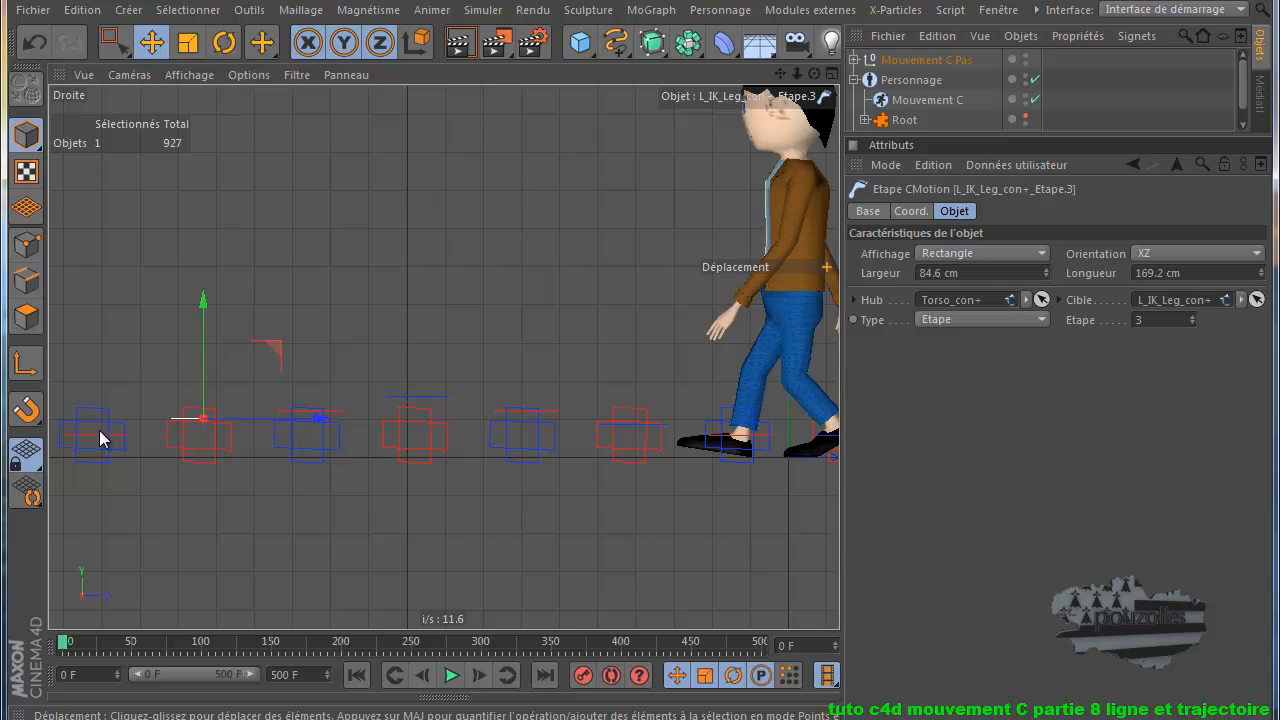
click(95, 434)
drag(96, 332, 97, 322)
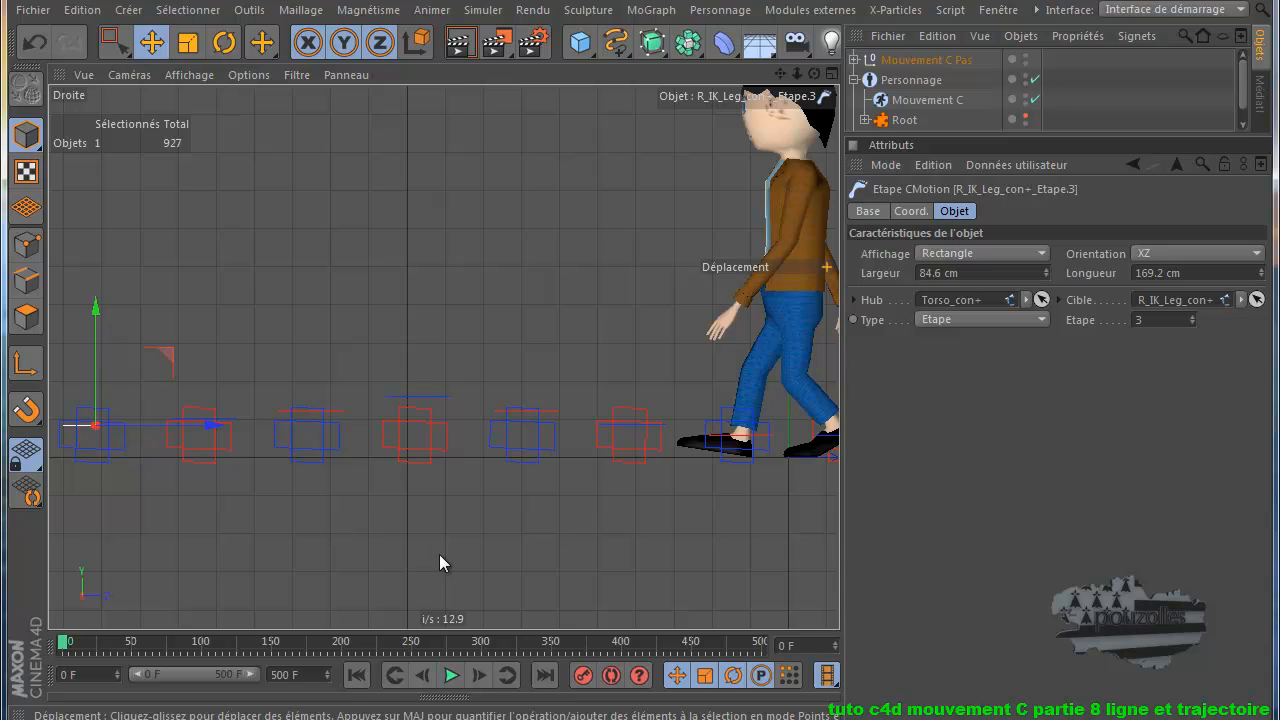
- Play the walk twice in the side view to check how the character follows the raised leg markers, and rewind
scroll(435, 555, down, 2)
scroll(505, 575, down, 1)
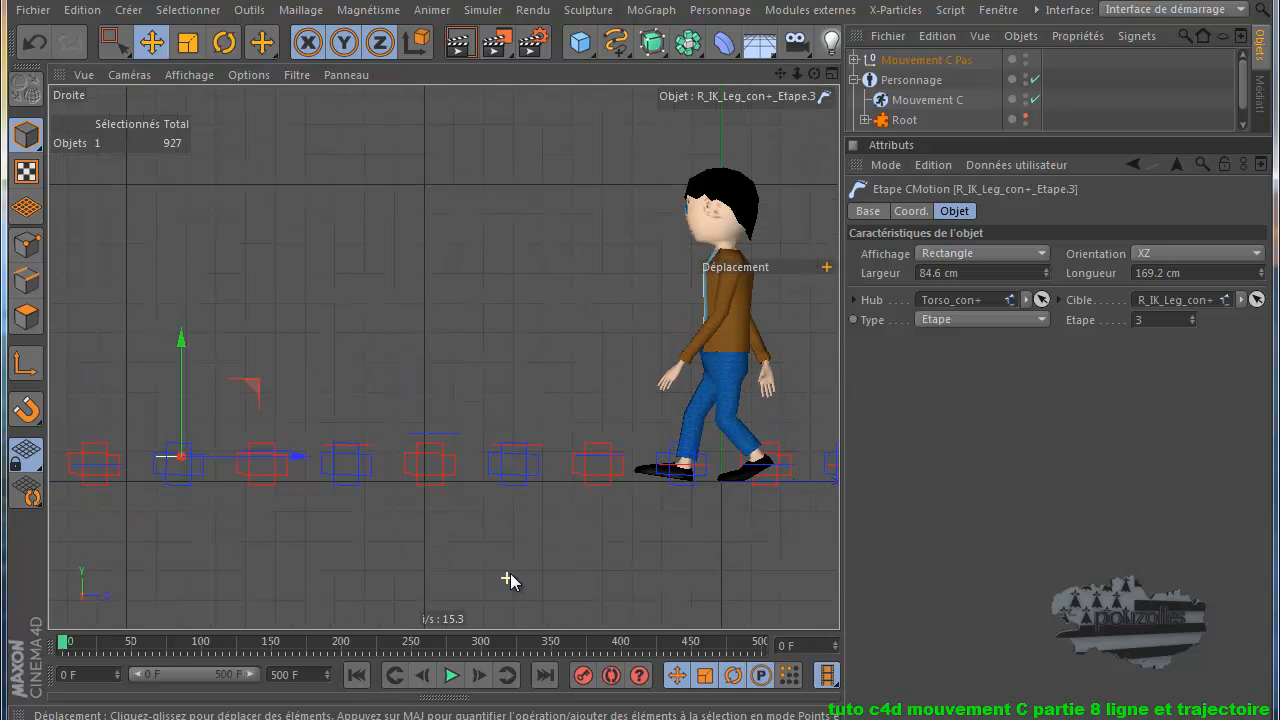
click(452, 675)
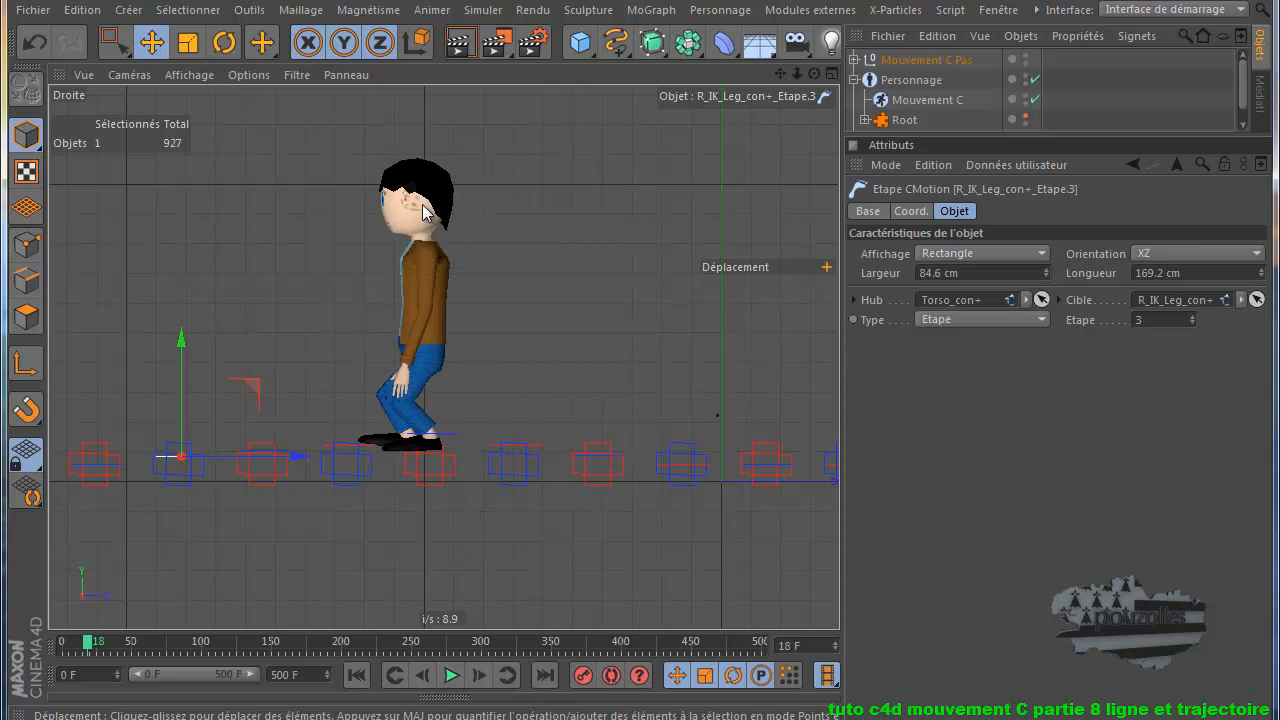
click(451, 675)
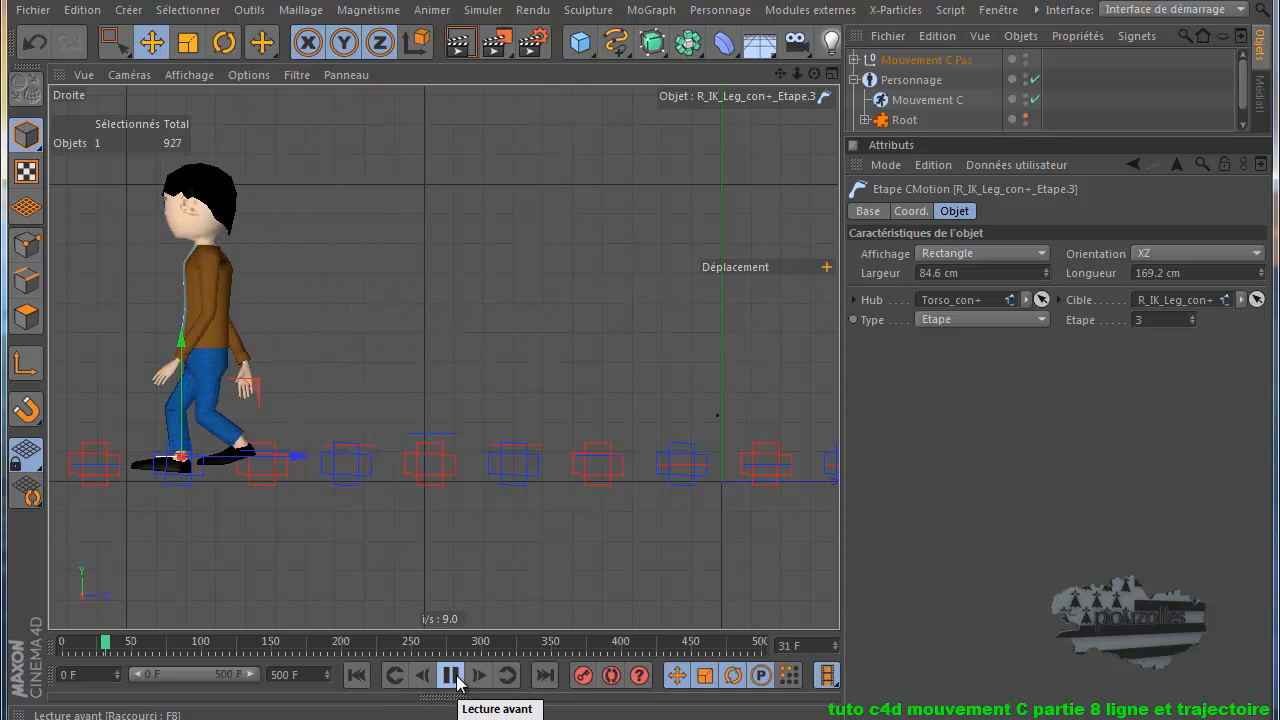
click(451, 676)
click(357, 677)
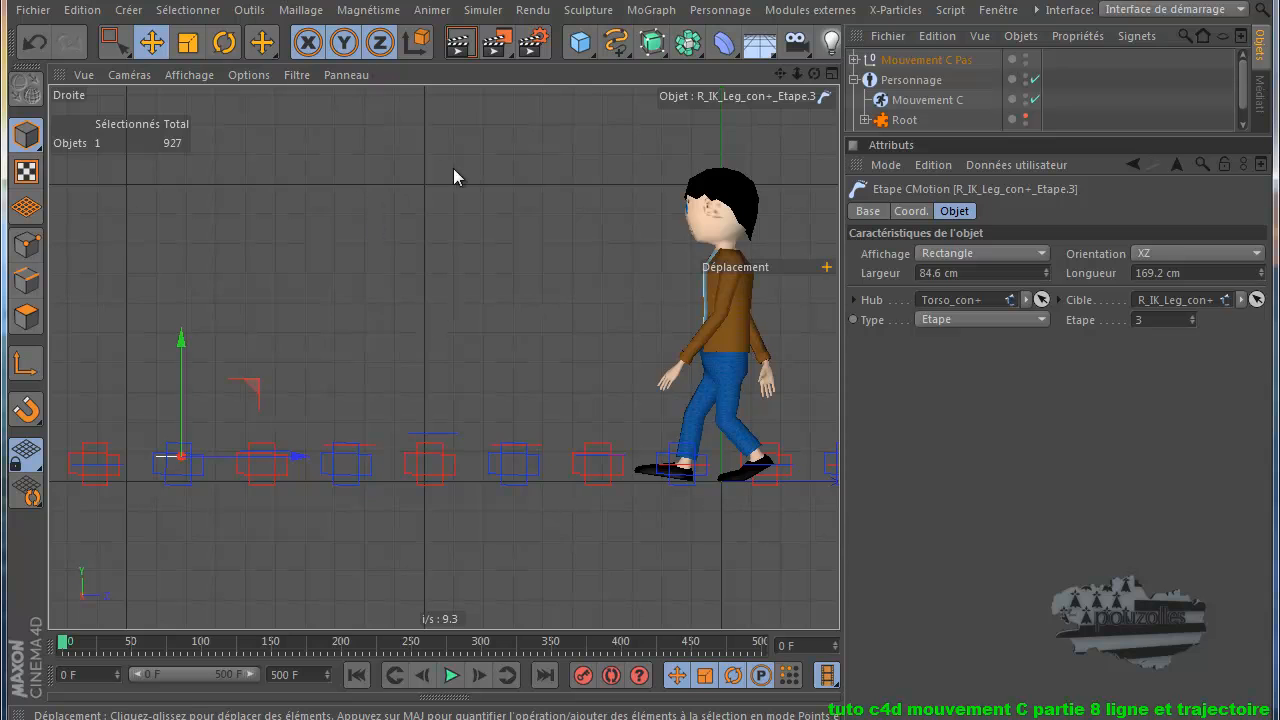
click(451, 676)
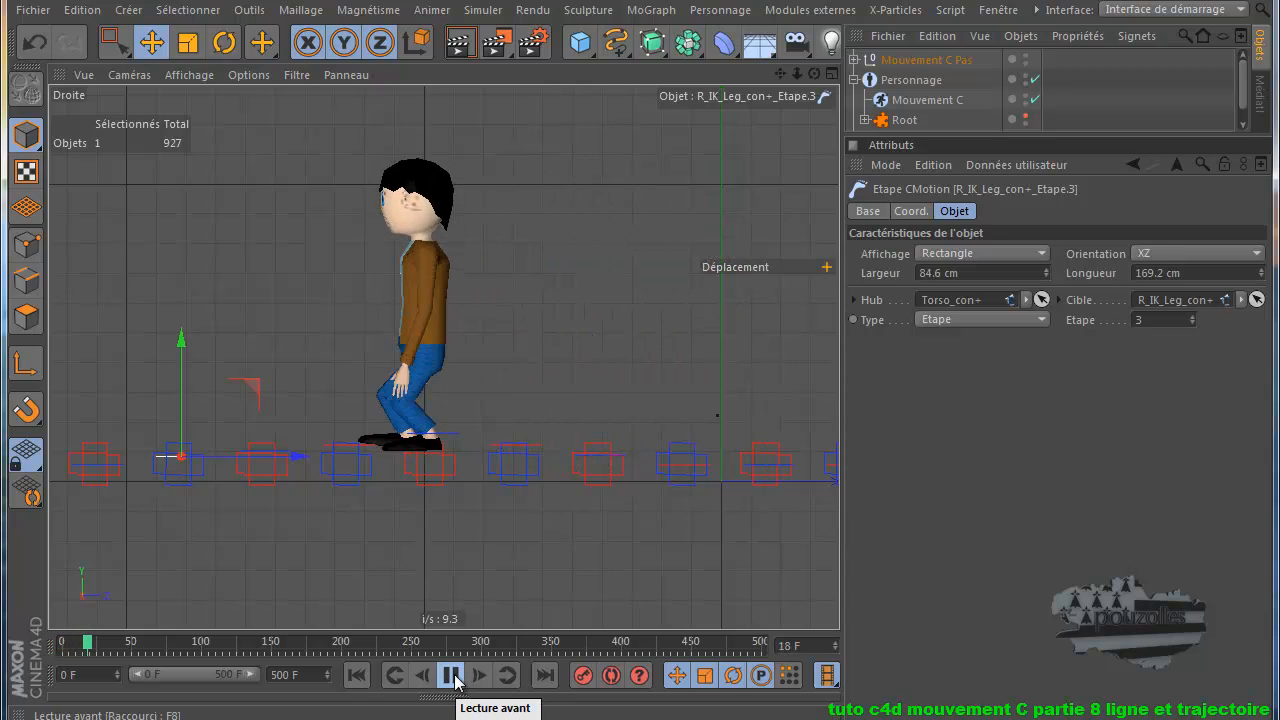
click(452, 677)
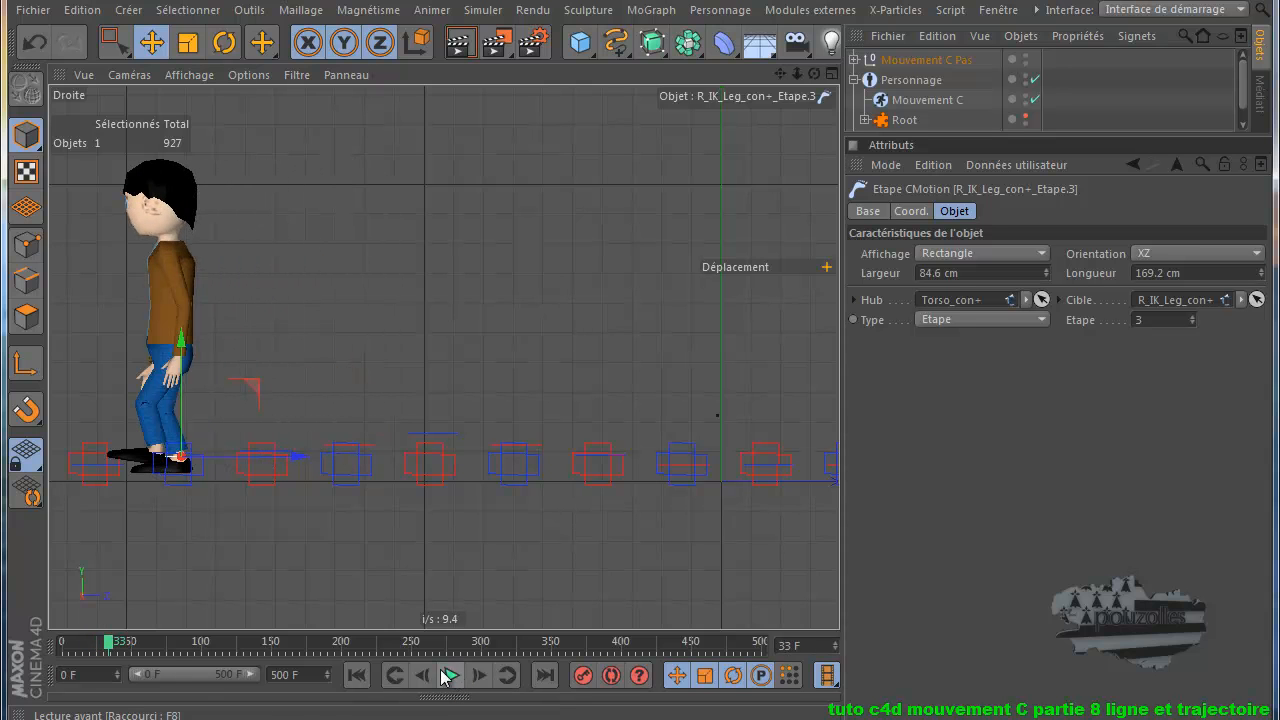
click(356, 675)
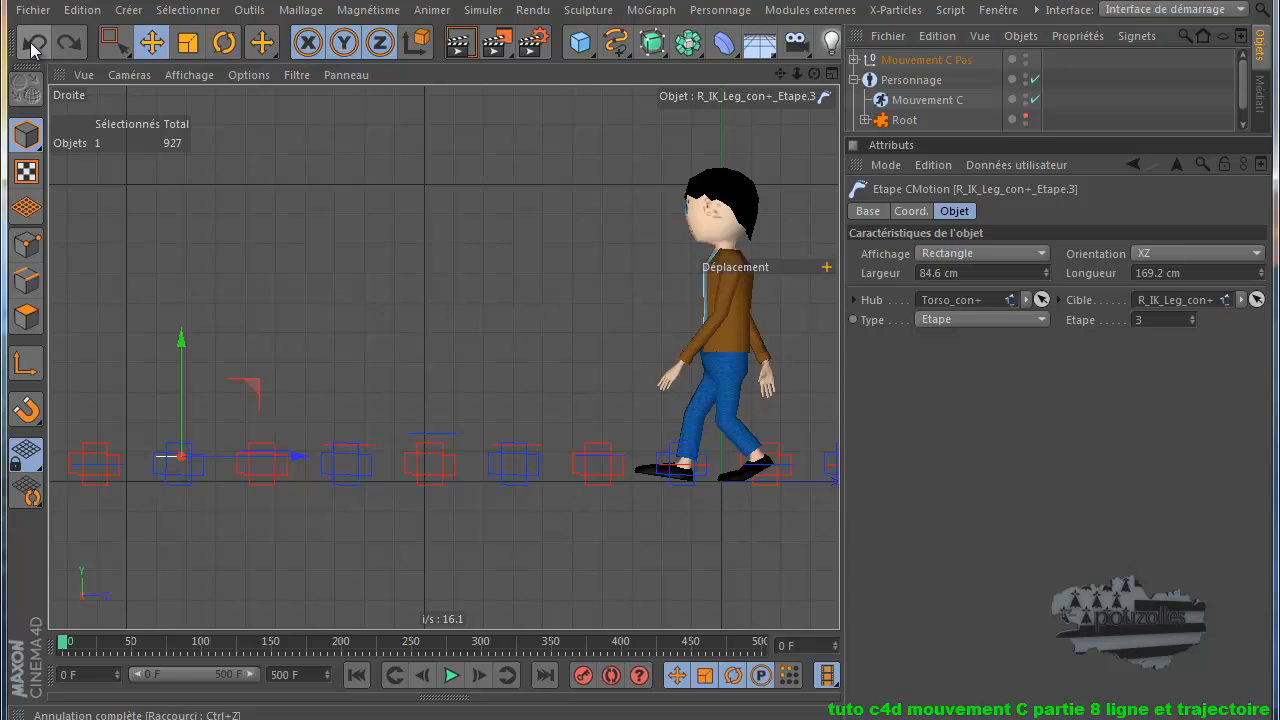
- Undo all the vertical moves of the leg step markers
click(33, 43)
click(33, 43)
click(33, 43)
click(33, 43)
click(33, 43)
click(33, 43)
click(33, 43)
click(33, 43)
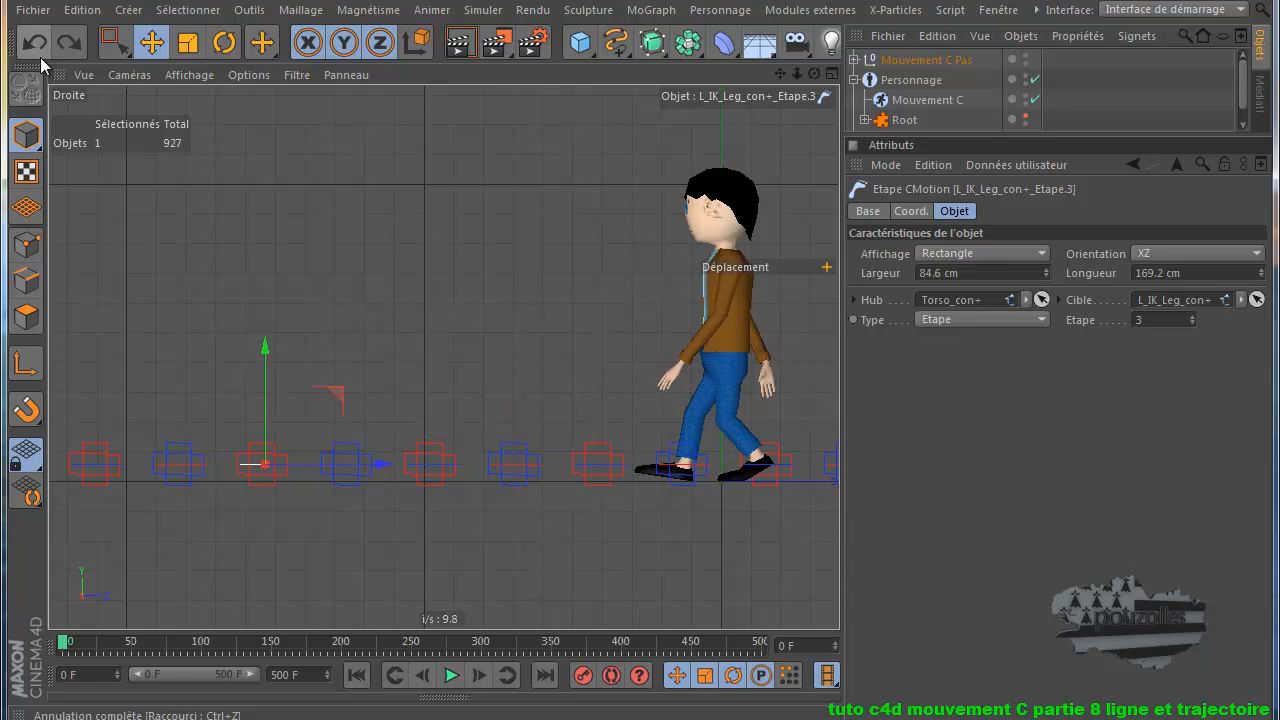
- Return to the perspective view and shift the left and right legs' step 3 markers sideways along X, off the walking line
middle_click(347, 378)
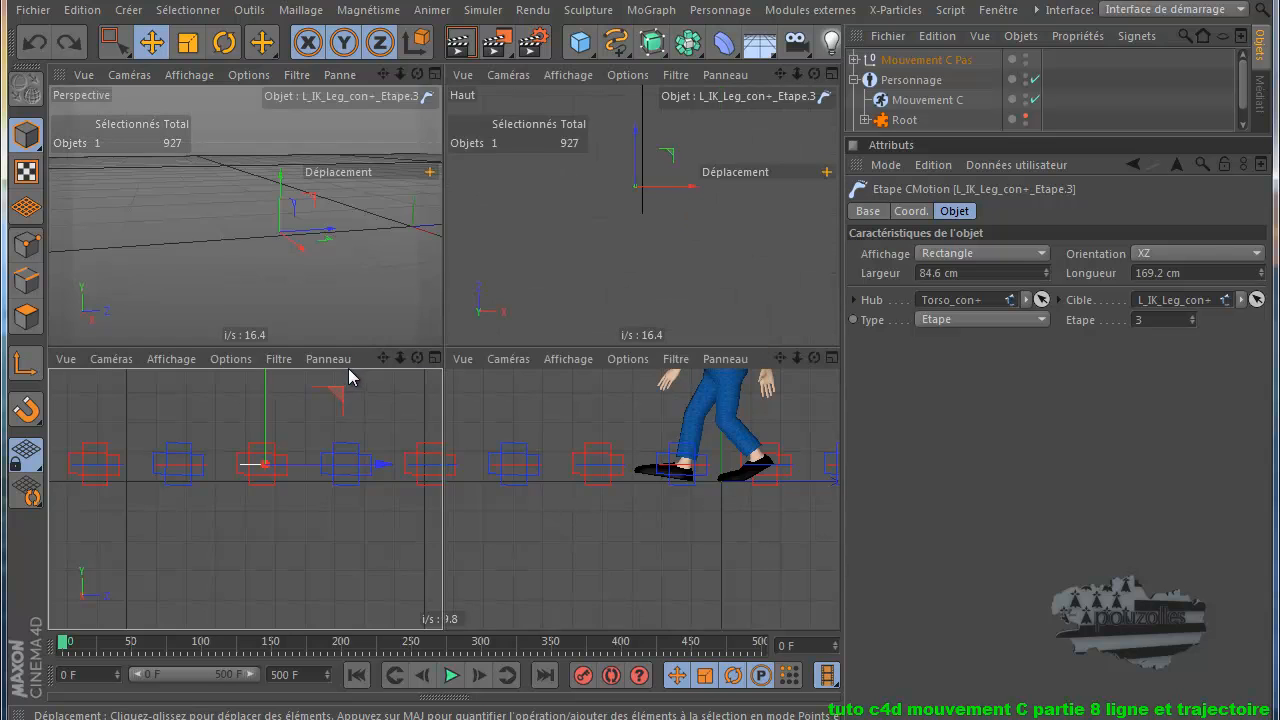
middle_click(322, 278)
drag(815, 74, 647, 317)
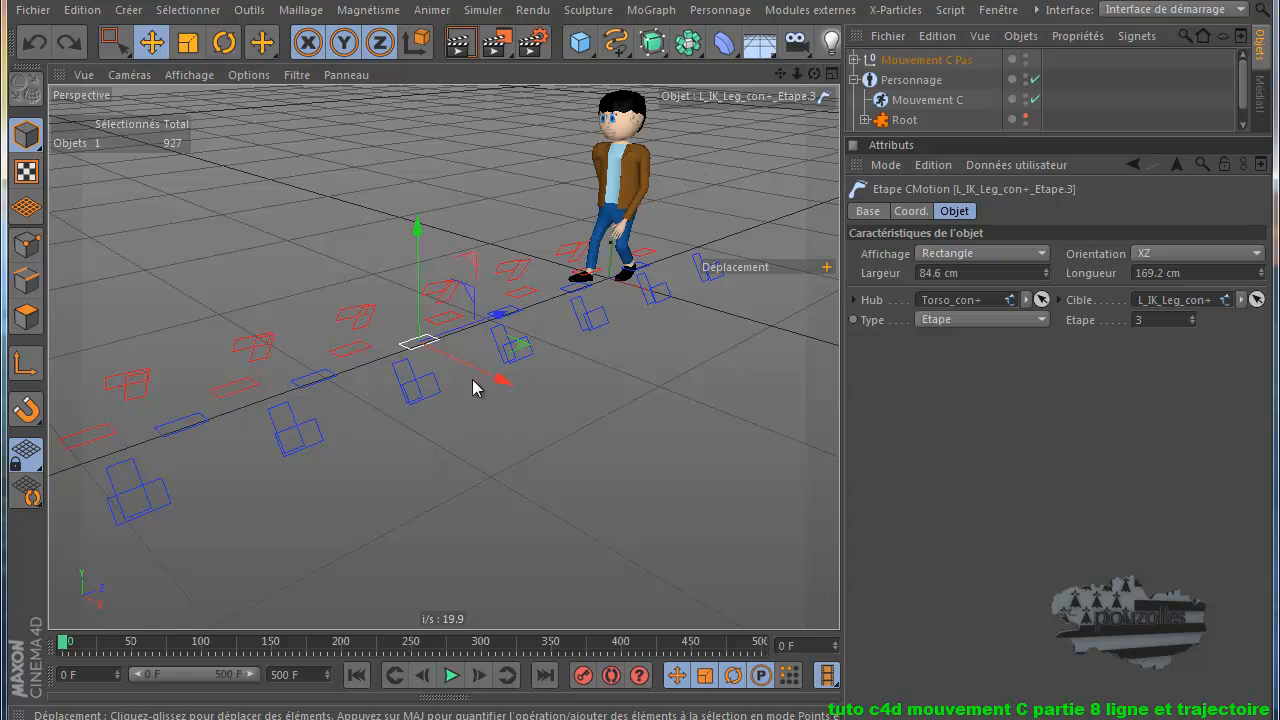
drag(503, 383, 548, 422)
click(351, 360)
drag(426, 387, 466, 417)
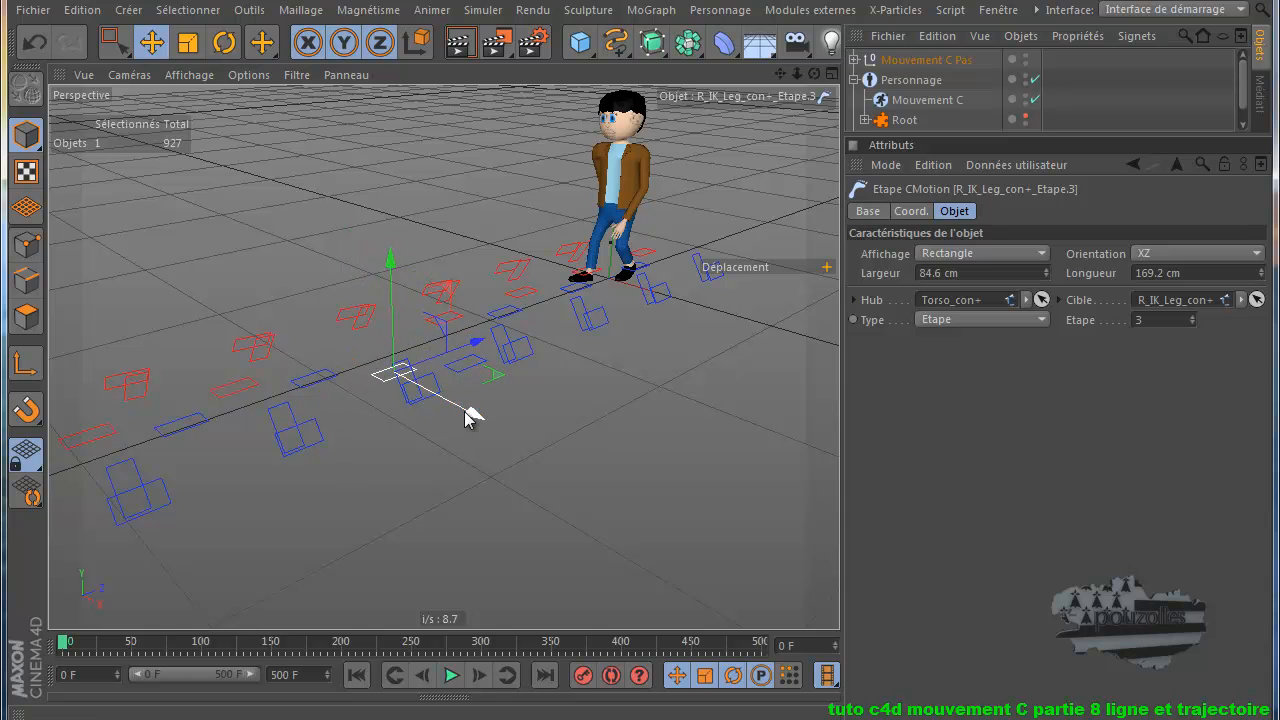
- Play the walk to check the sideways detour at step 3, and rewind to the first frame
click(452, 676)
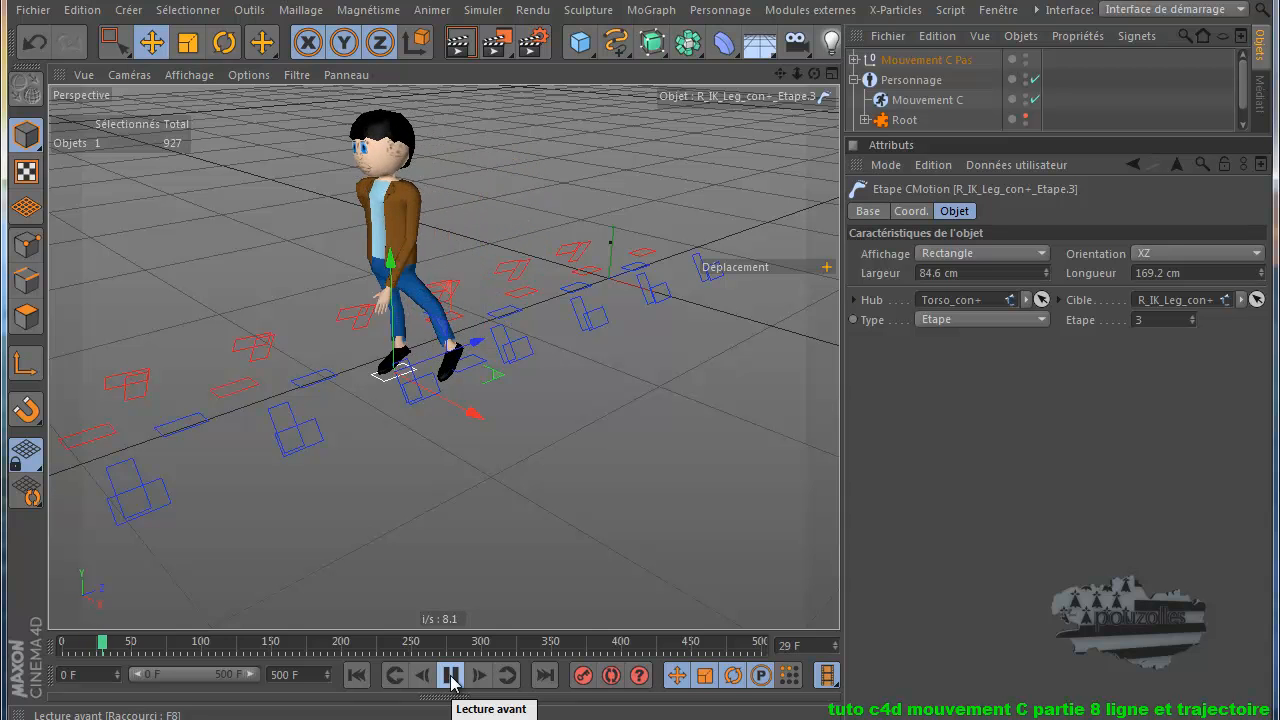
click(452, 676)
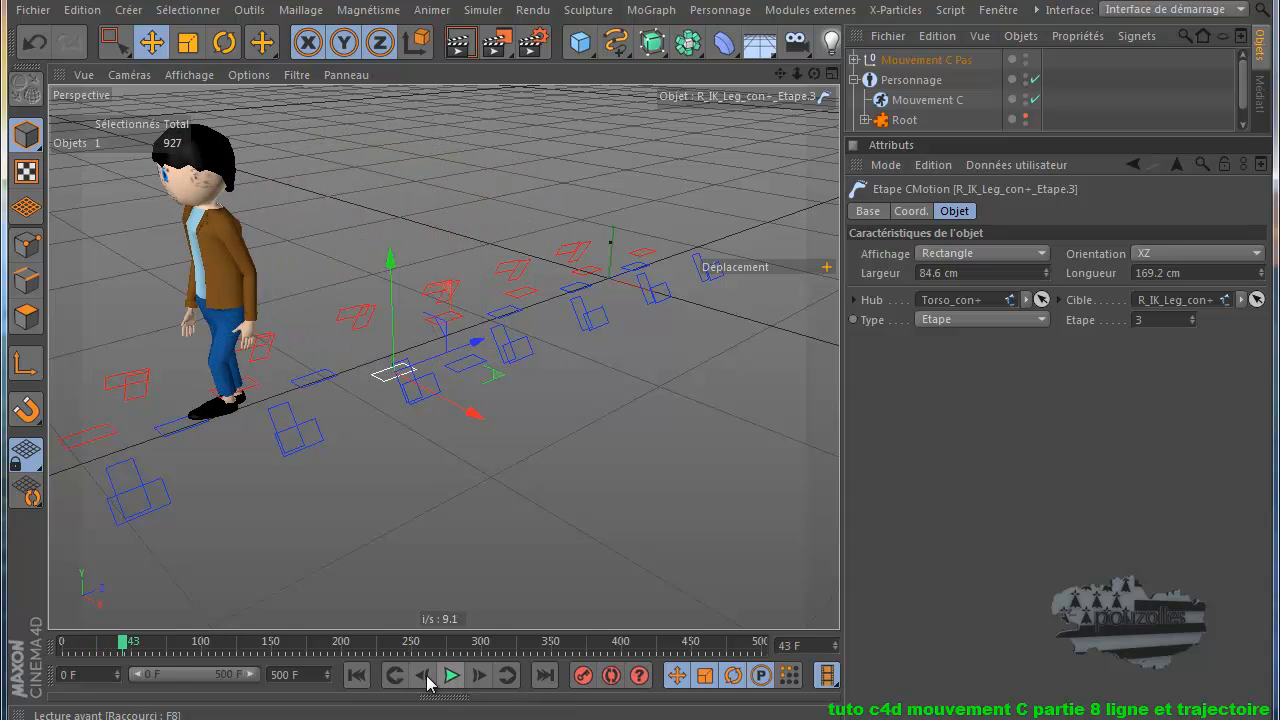
click(356, 675)
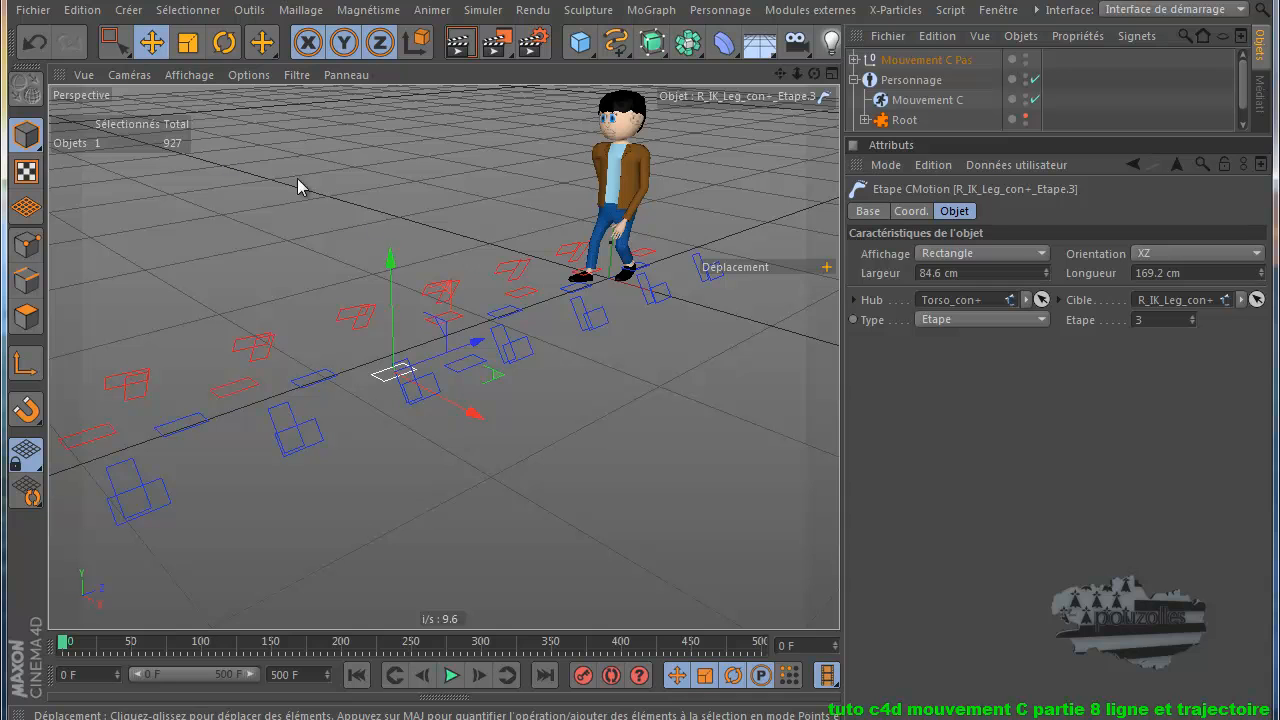
- Undo the sideways moves of both legs' step 3 markers
click(32, 42)
click(32, 42)
click(32, 42)
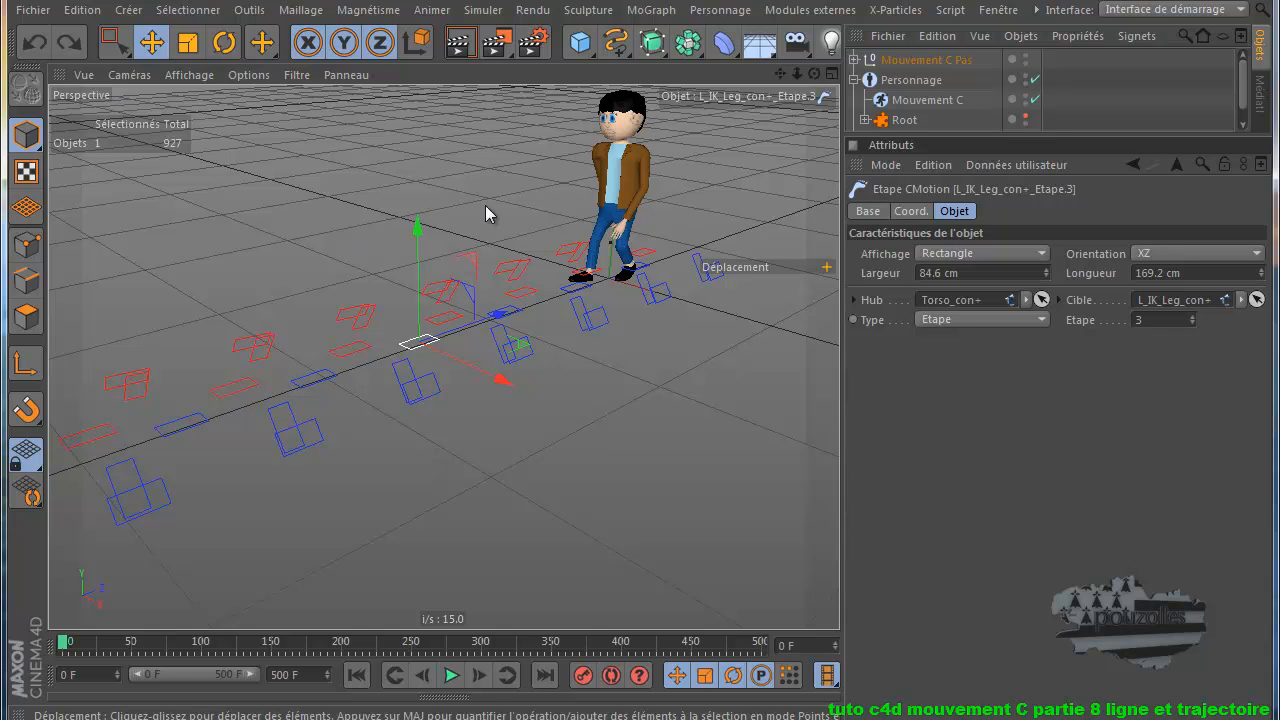
- Delete the Mouvement C Pas group with all its step markers and select the Mouvement C object
click(924, 61)
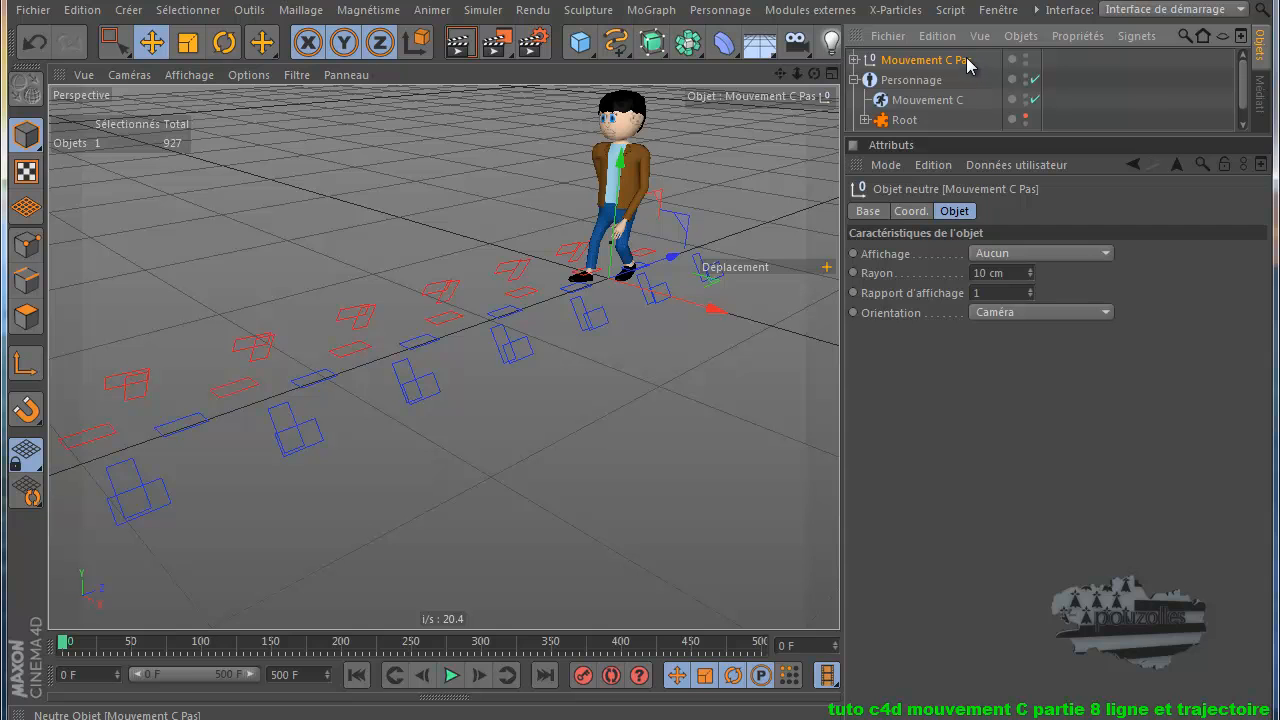
key(Delete)
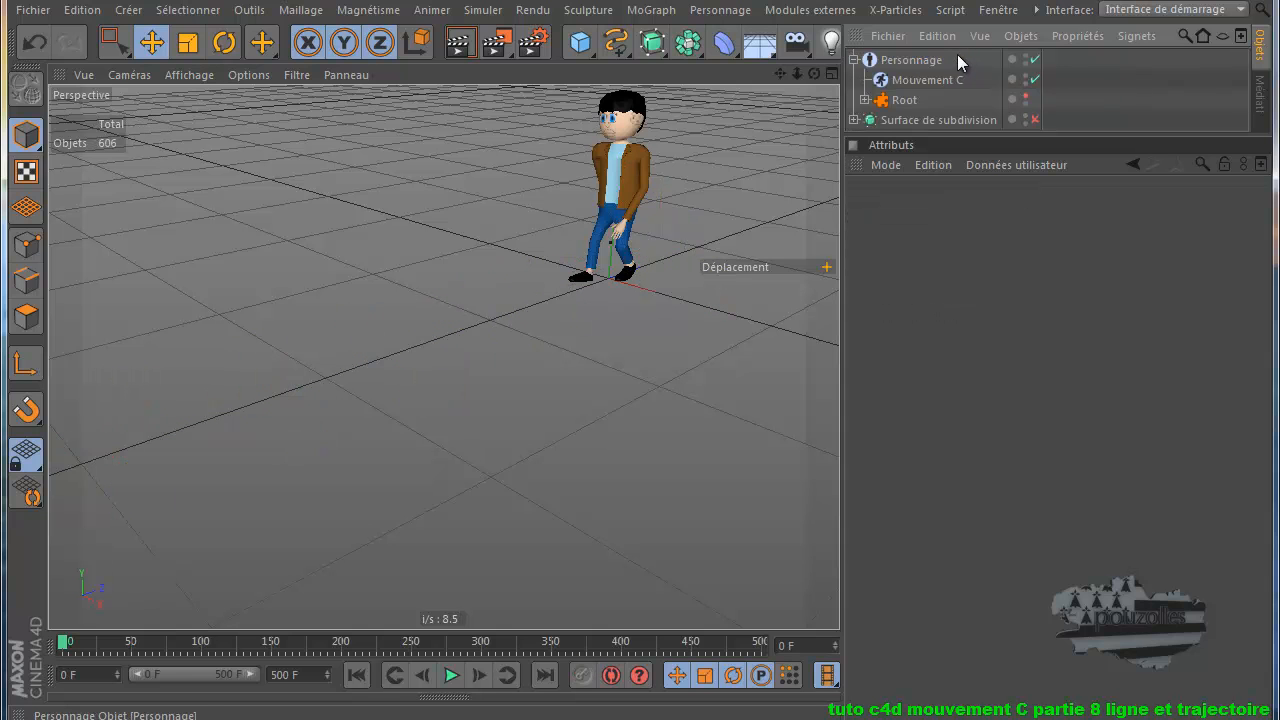
click(917, 79)
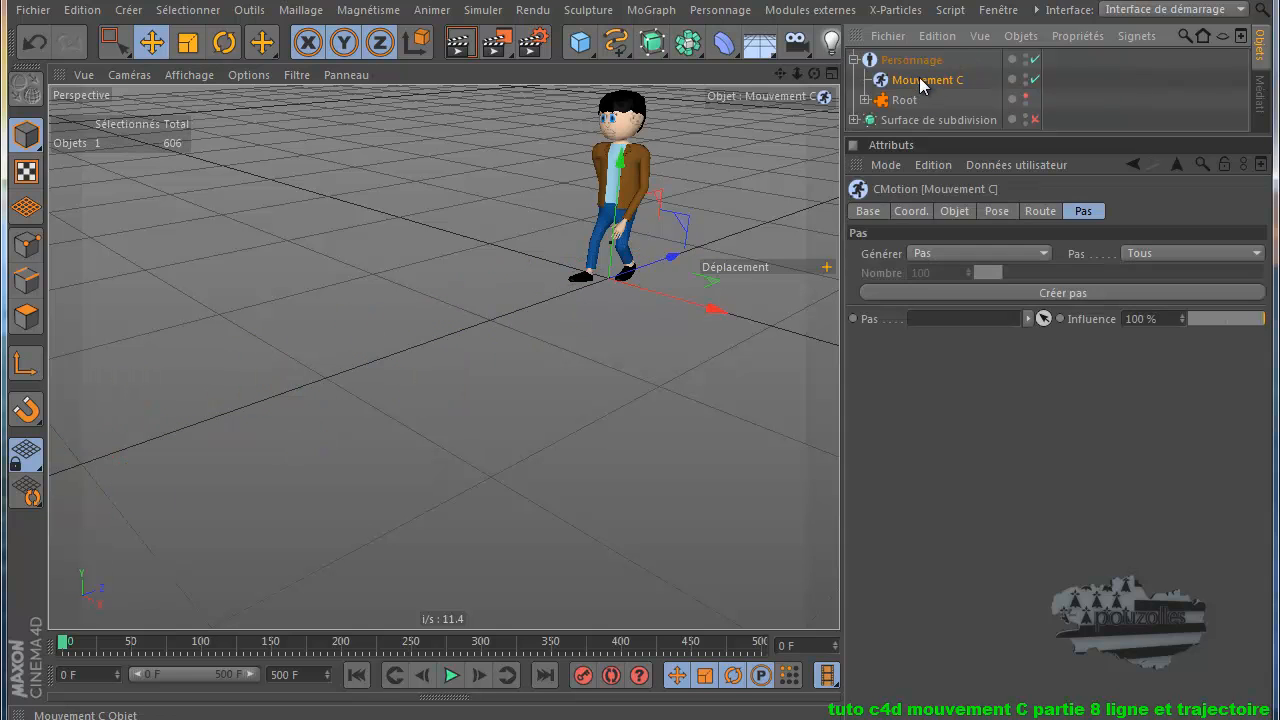
- Set the Mouvement C object's step generation to Pas & hubs for all steps and create the step markers
click(964, 253)
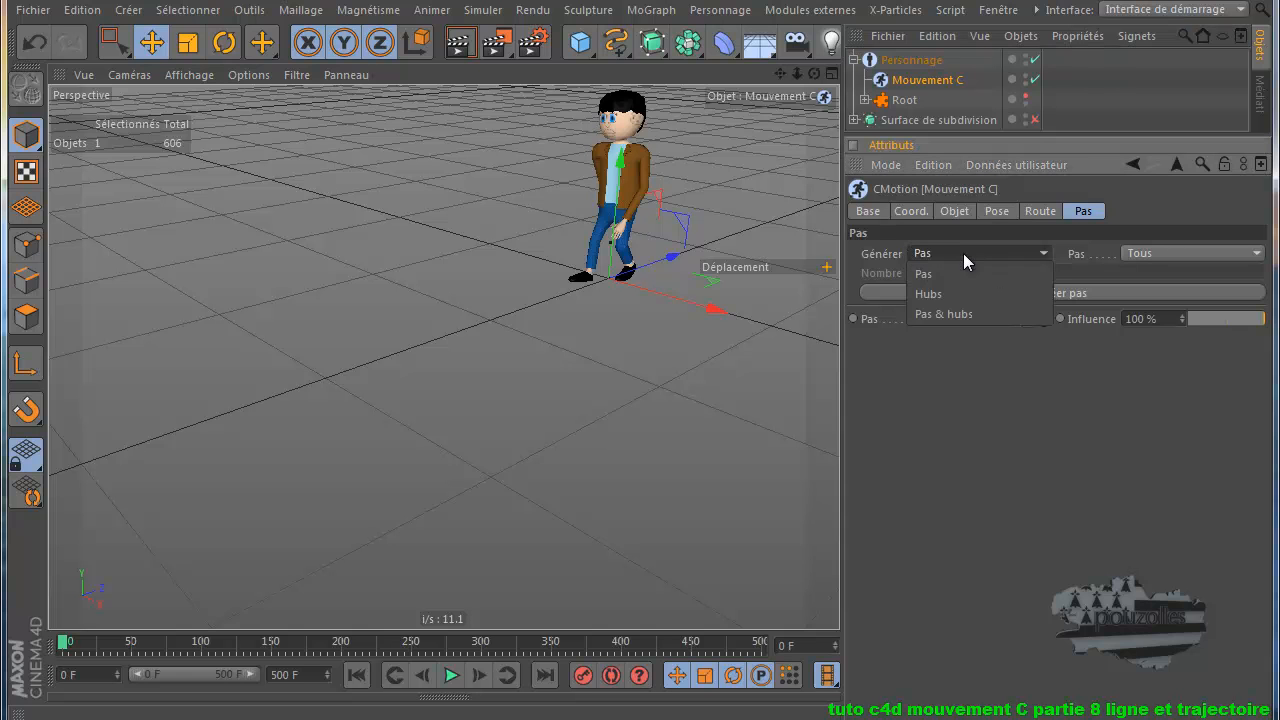
click(969, 313)
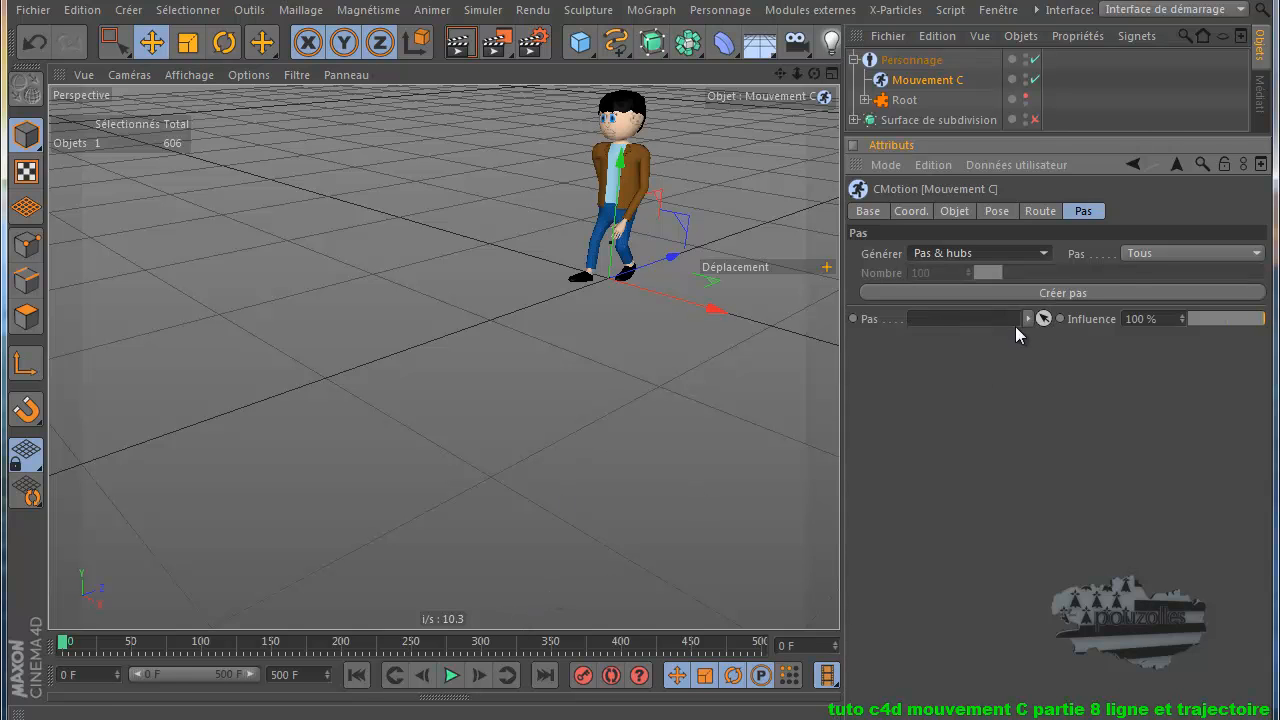
click(1067, 291)
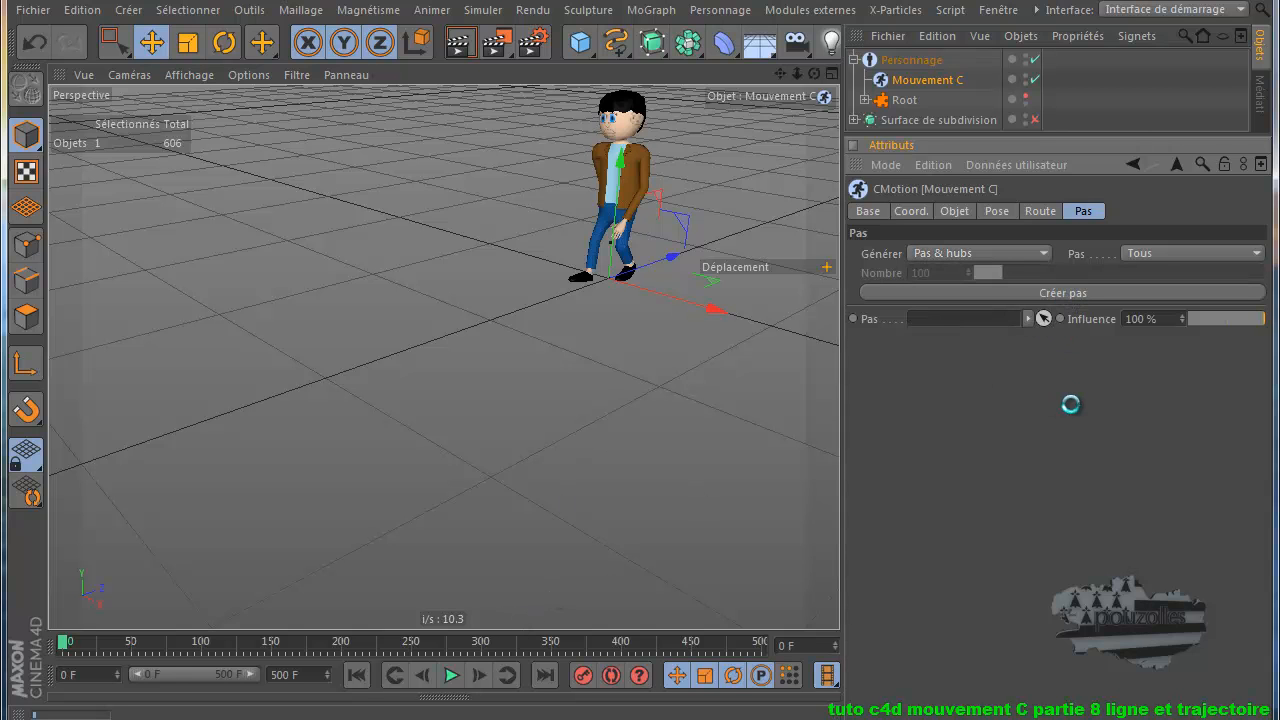
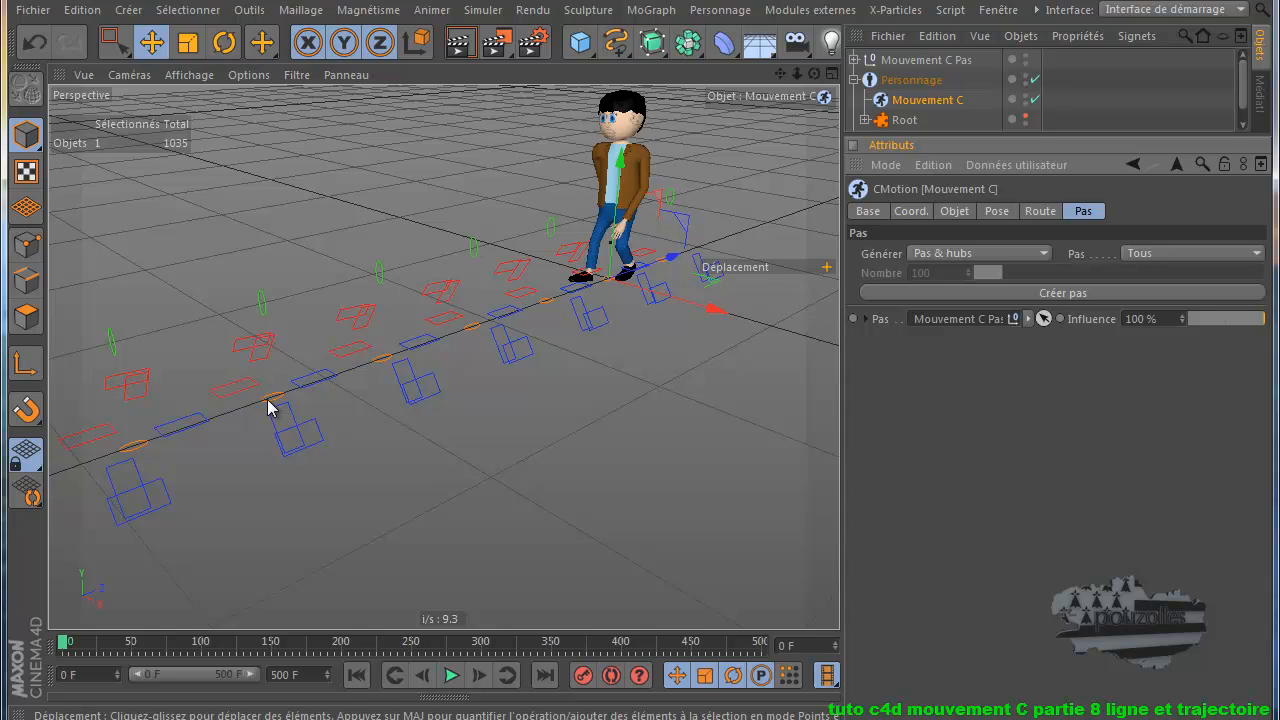
- In the Right view, raise the right leg's step 1 marker and both legs' step 2 markers, each a little higher than the previous
click(384, 362)
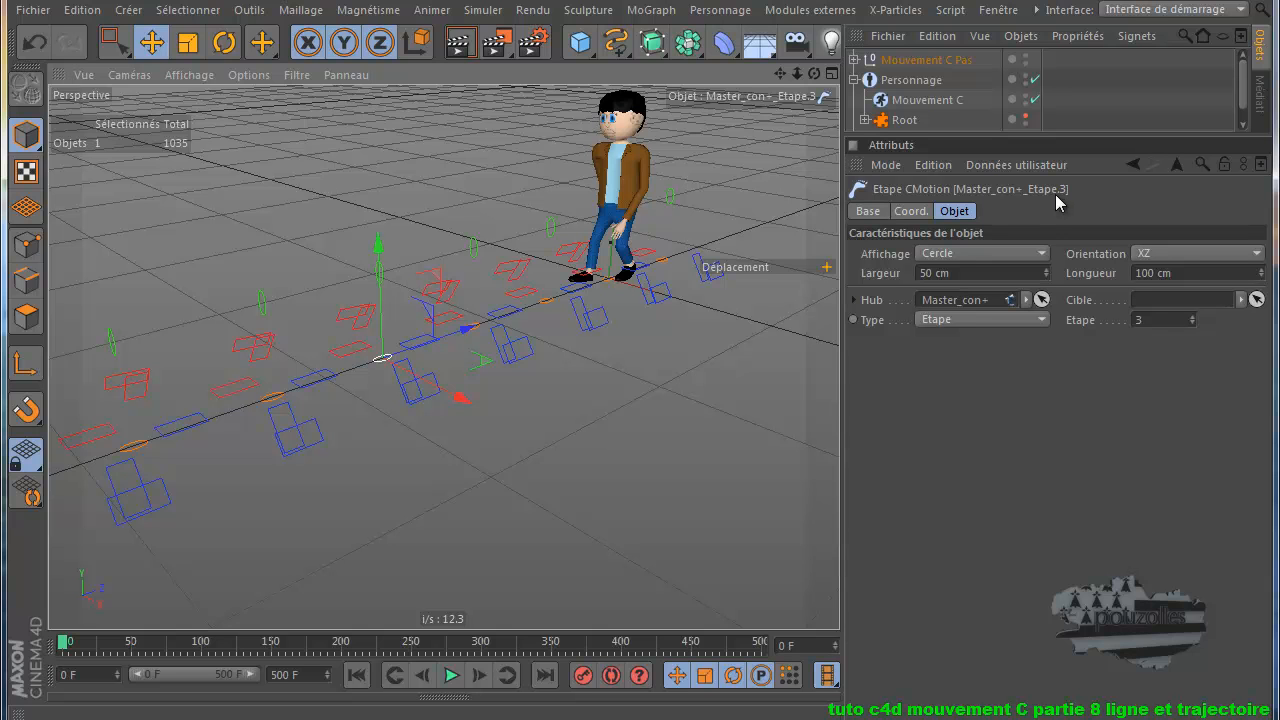
middle_click(552, 478)
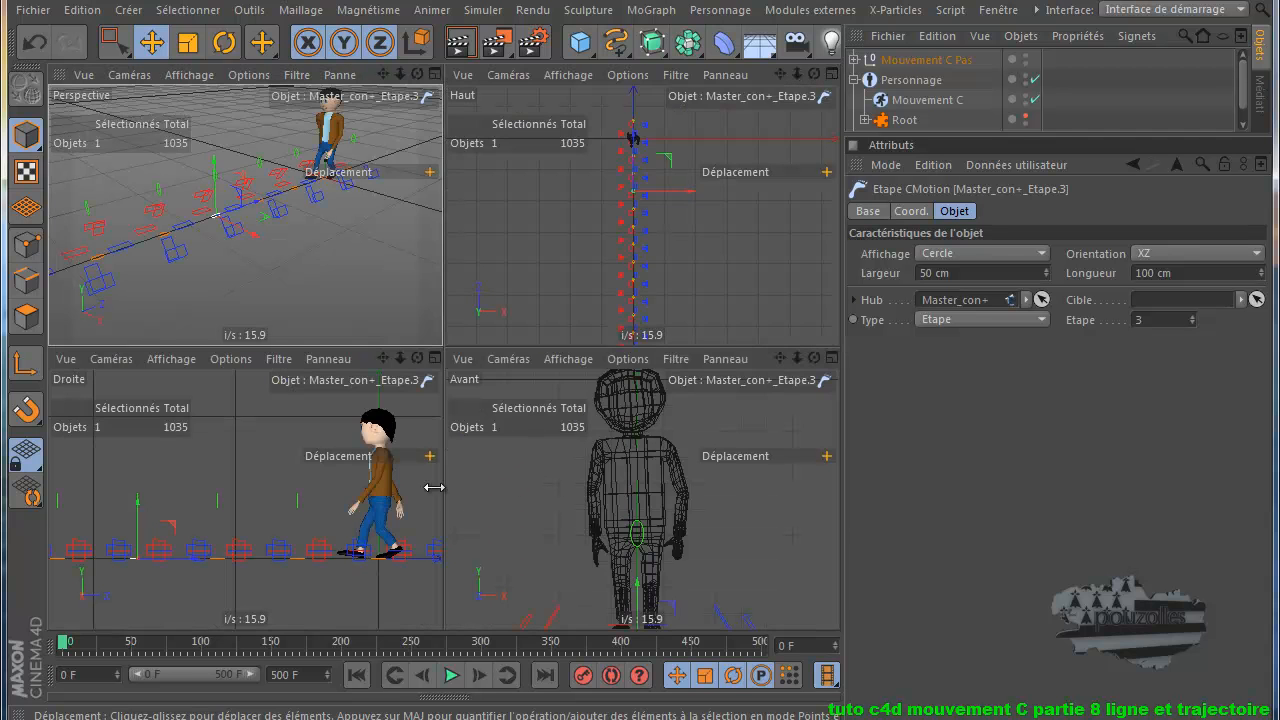
middle_click(355, 530)
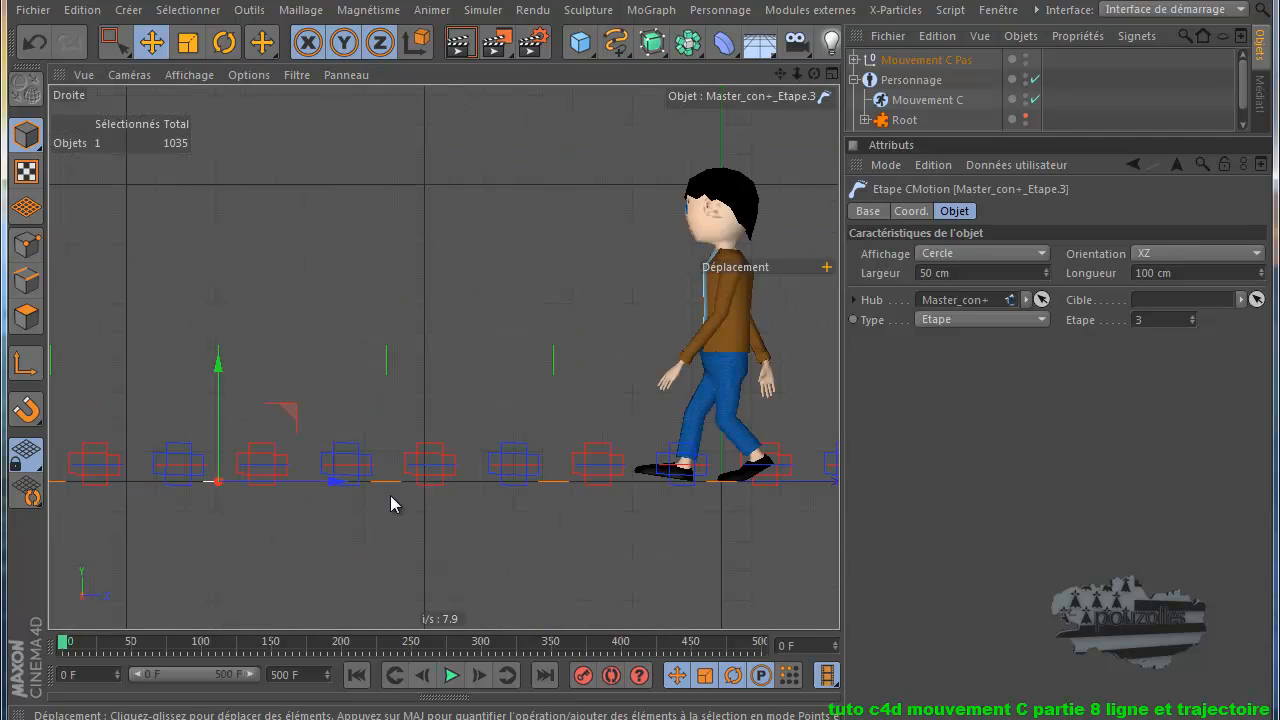
click(514, 473)
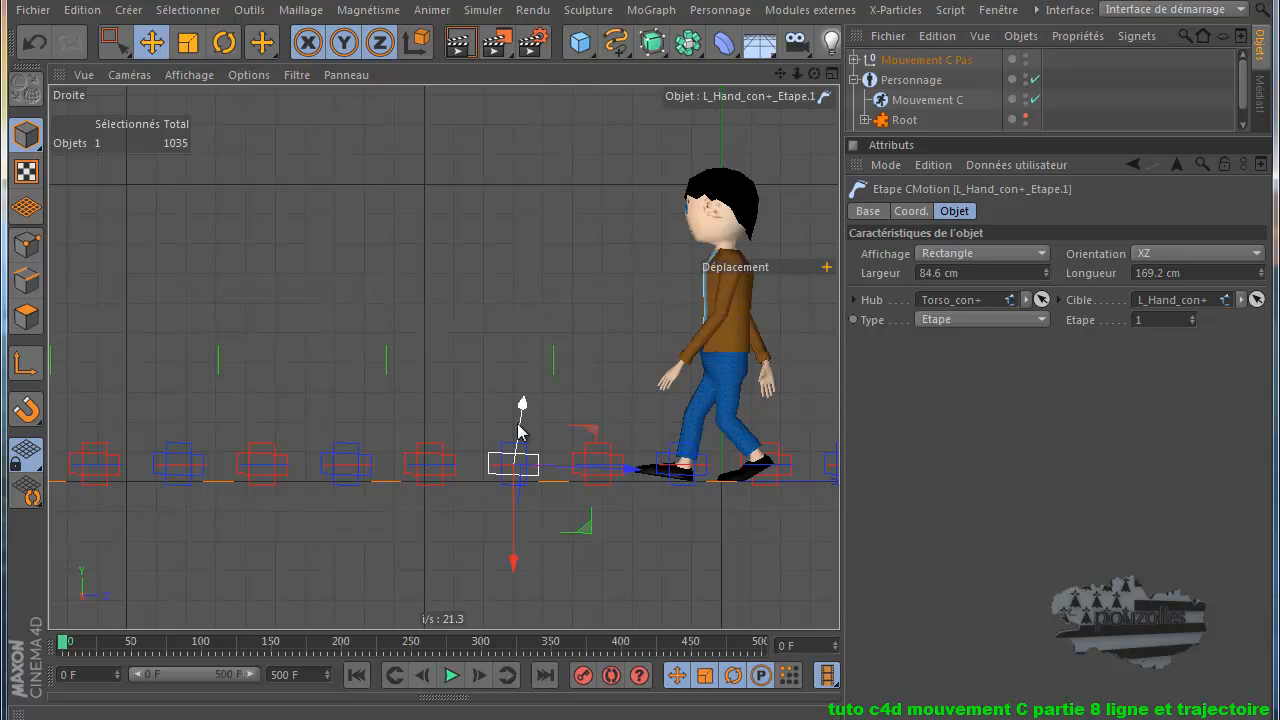
click(473, 549)
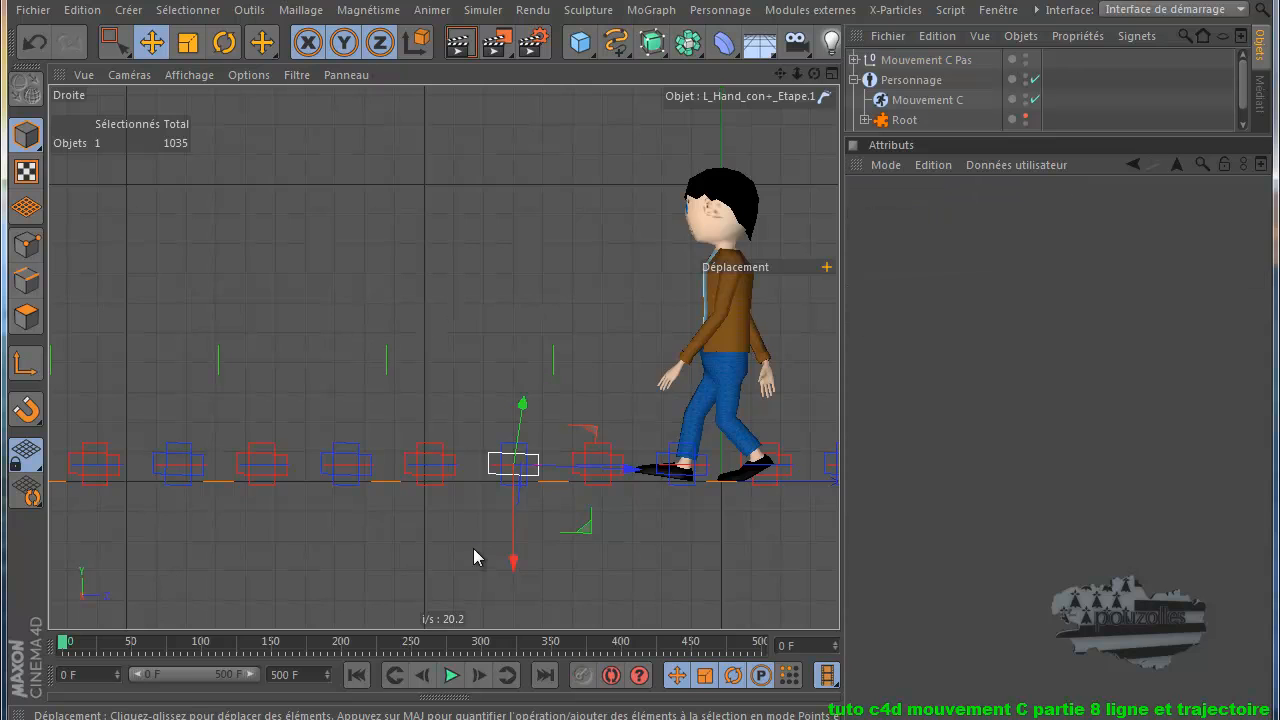
click(514, 472)
drag(517, 363, 517, 355)
click(433, 468)
drag(433, 345, 433, 334)
click(350, 467)
drag(347, 351, 346, 314)
- Raise the left leg's step 3 marker above the step 2 markers and the right leg's step 3 marker higher still
click(264, 463)
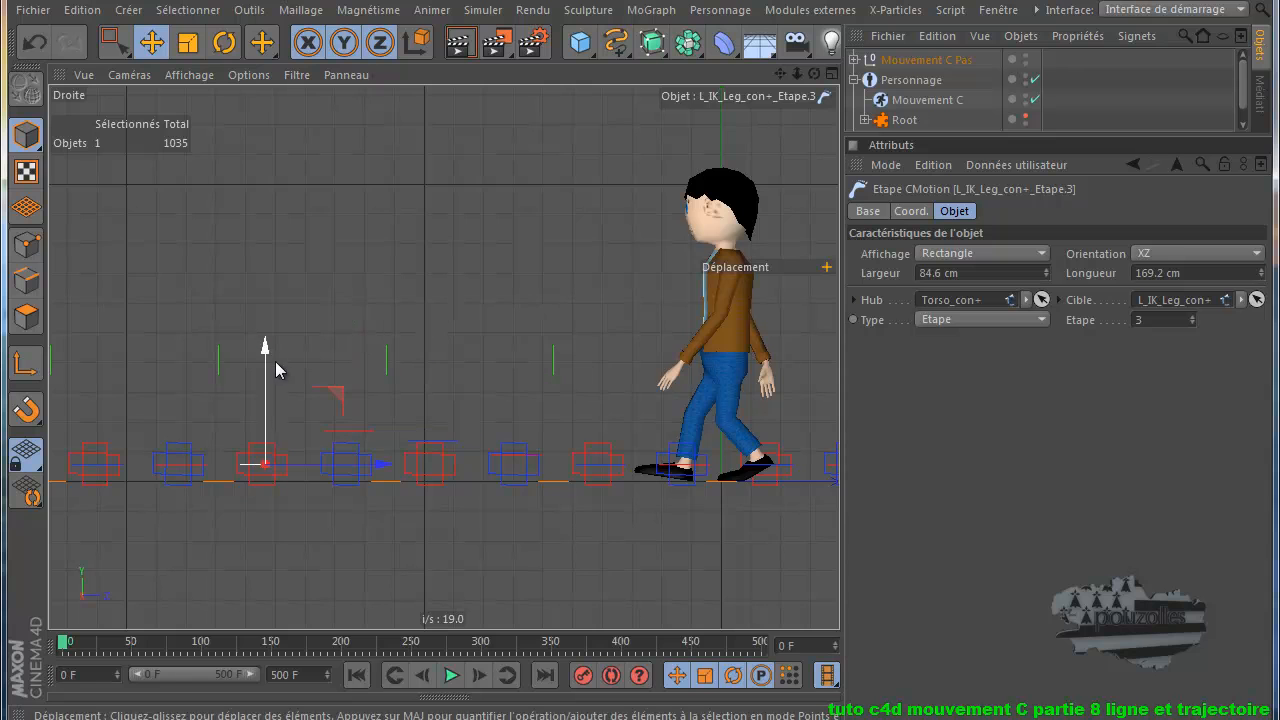
drag(265, 344, 276, 303)
click(177, 466)
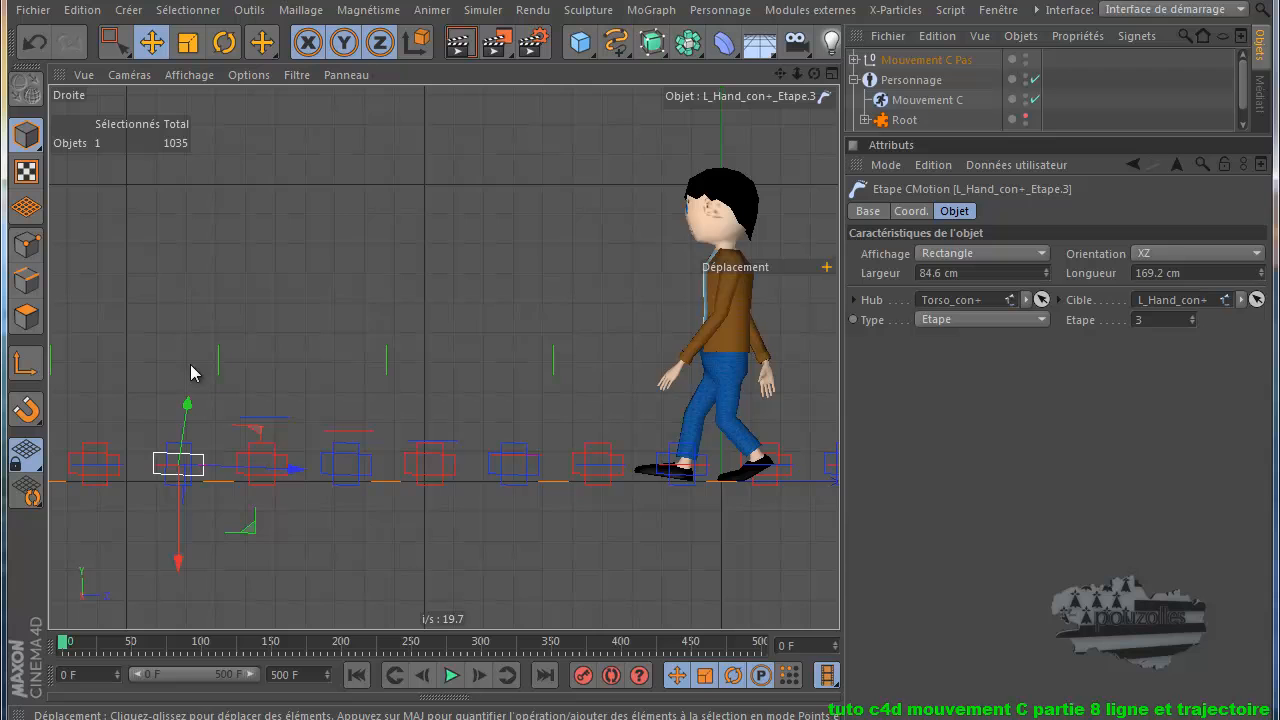
click(163, 473)
drag(181, 347, 180, 275)
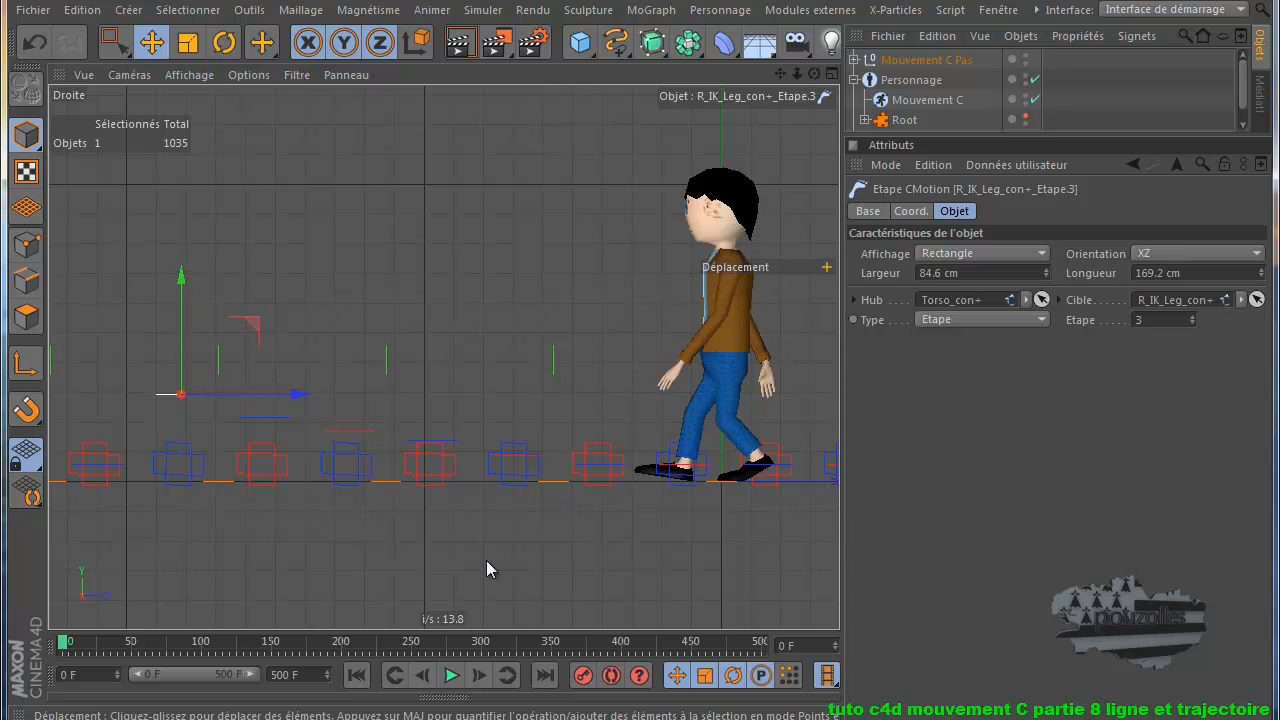
- Play the walk to check how the feet climb the raised leg markers, and rewind to the first frame
click(451, 675)
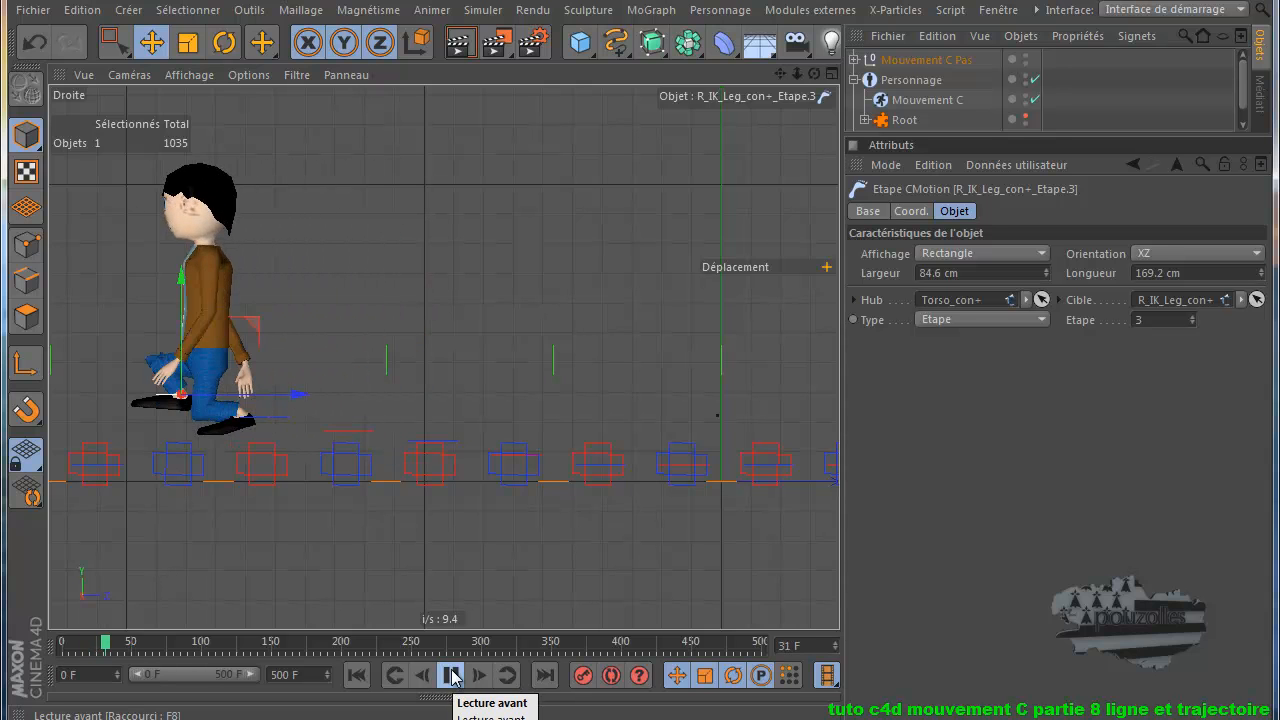
click(451, 675)
click(356, 675)
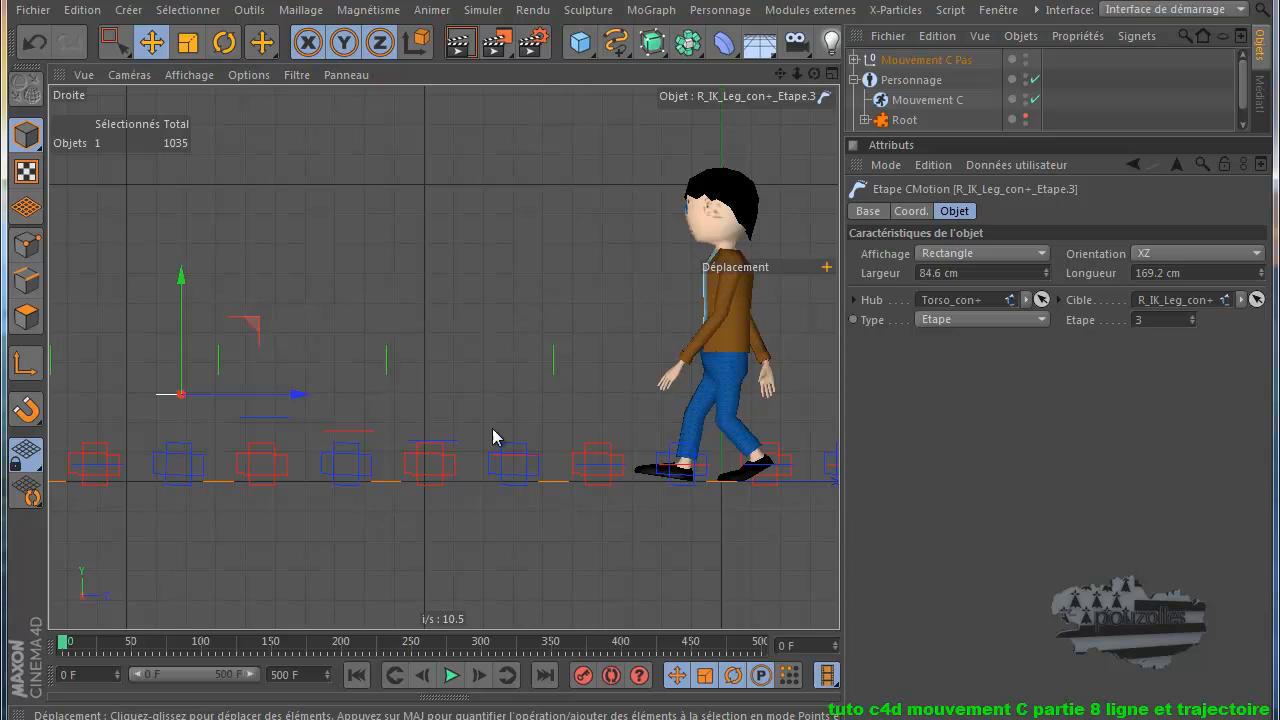
- Raise the torso markers of steps 1, 2 and 3 vertically, each progressively higher to follow the climbing feet
click(556, 373)
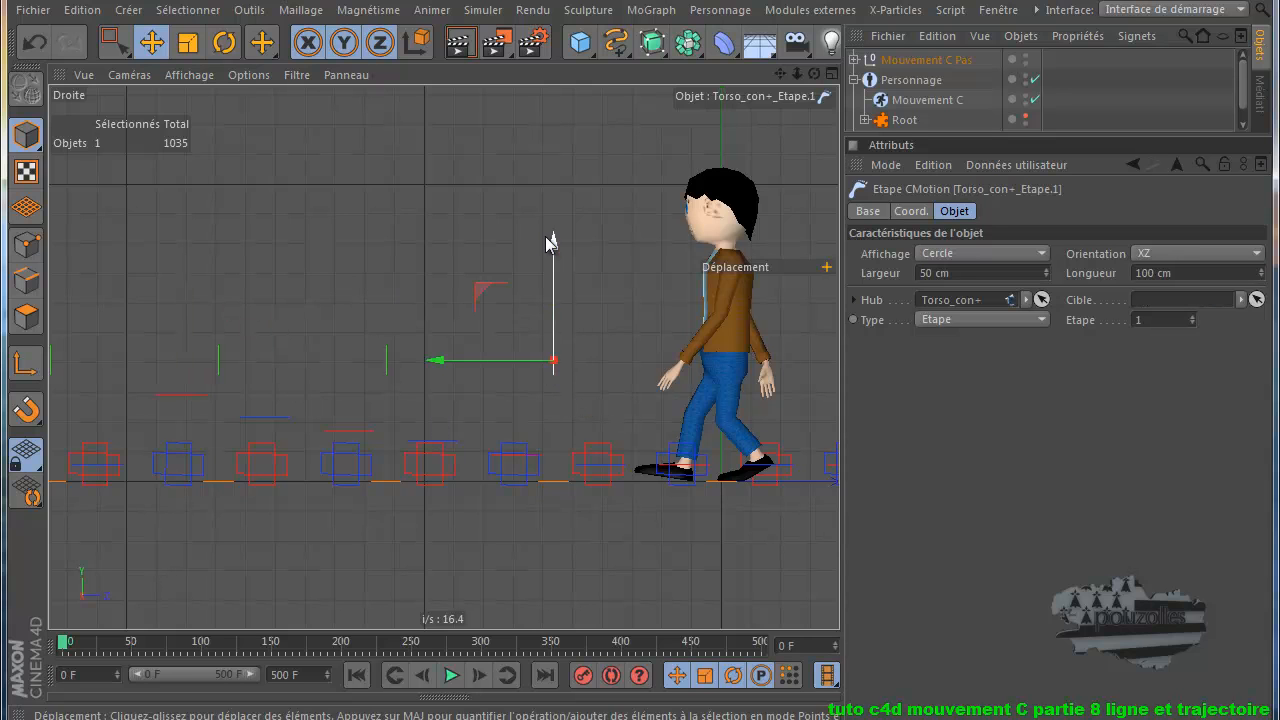
drag(553, 245, 552, 238)
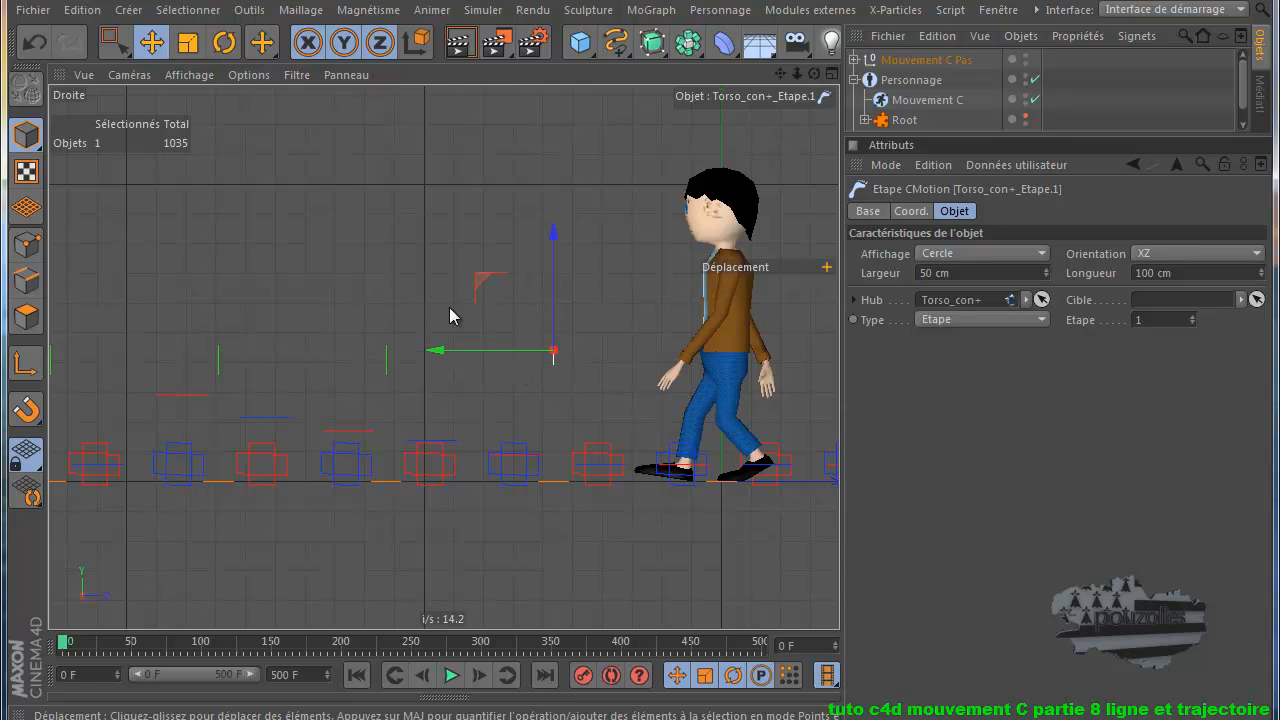
click(388, 357)
drag(390, 255, 392, 217)
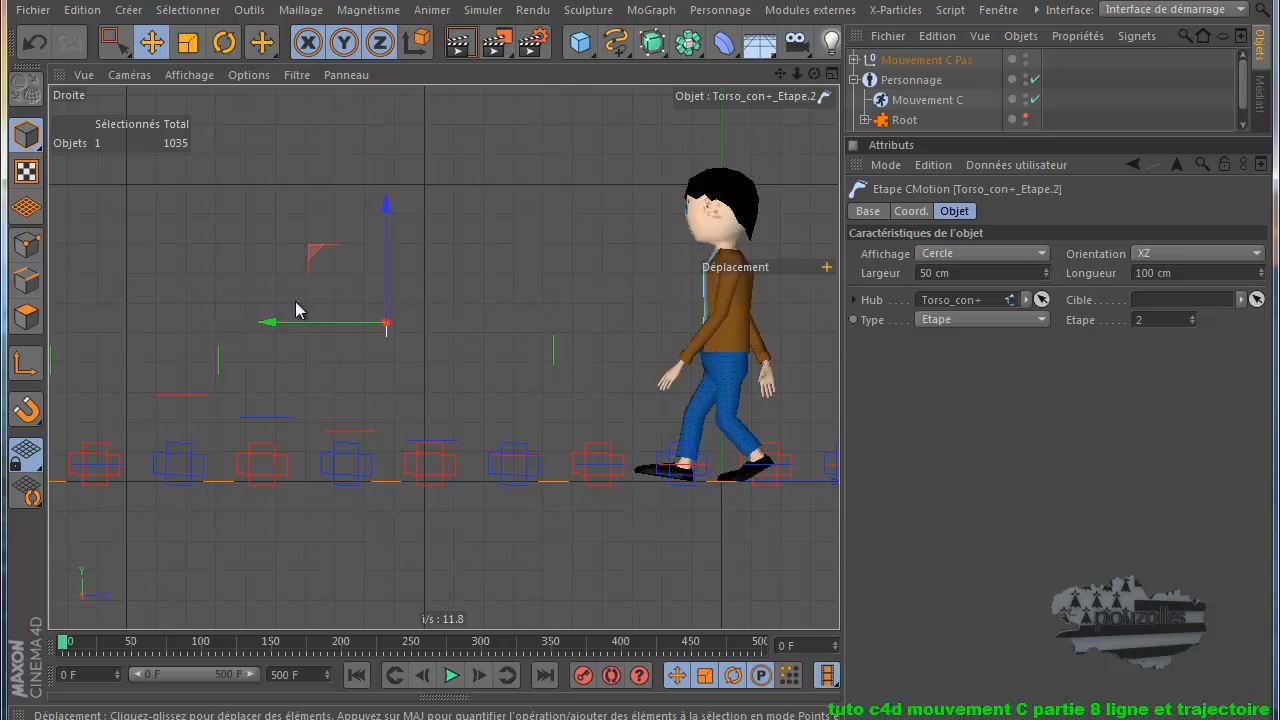
click(219, 362)
drag(219, 255, 227, 200)
- Preview the climb up to step 3 and lower the torso markers of steps 3, 2 and 1 slightly
click(452, 676)
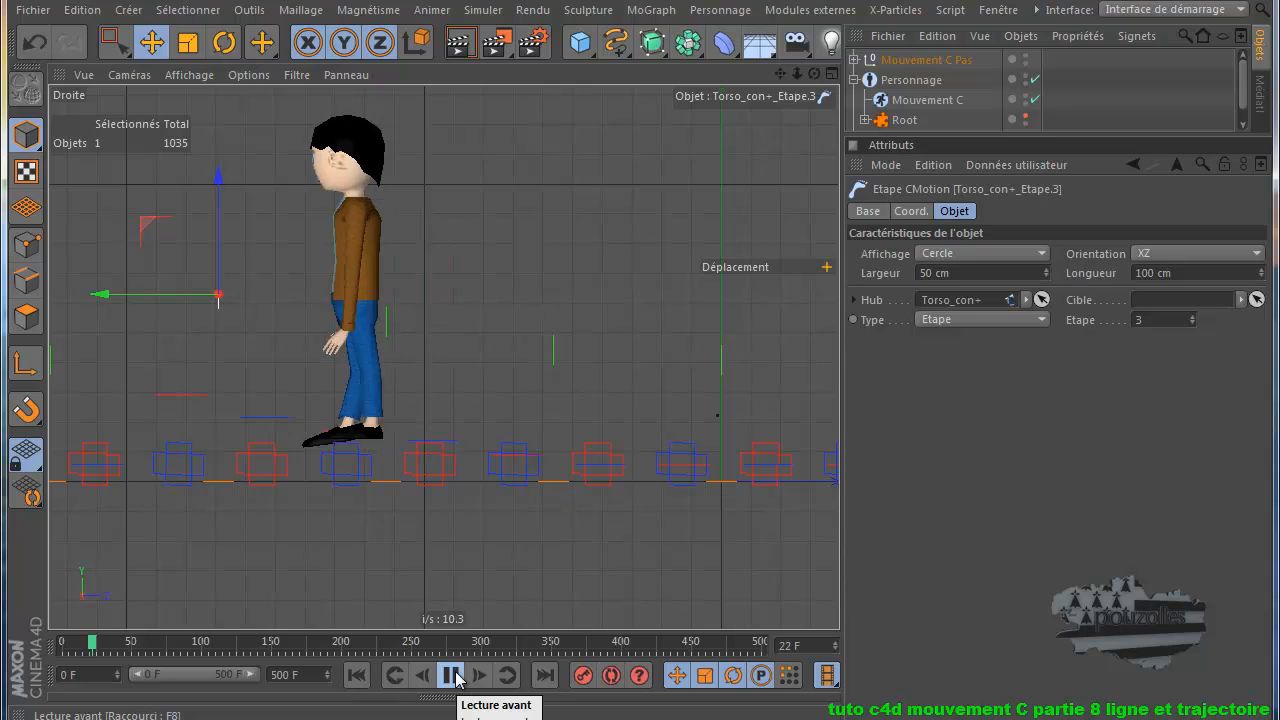
click(455, 676)
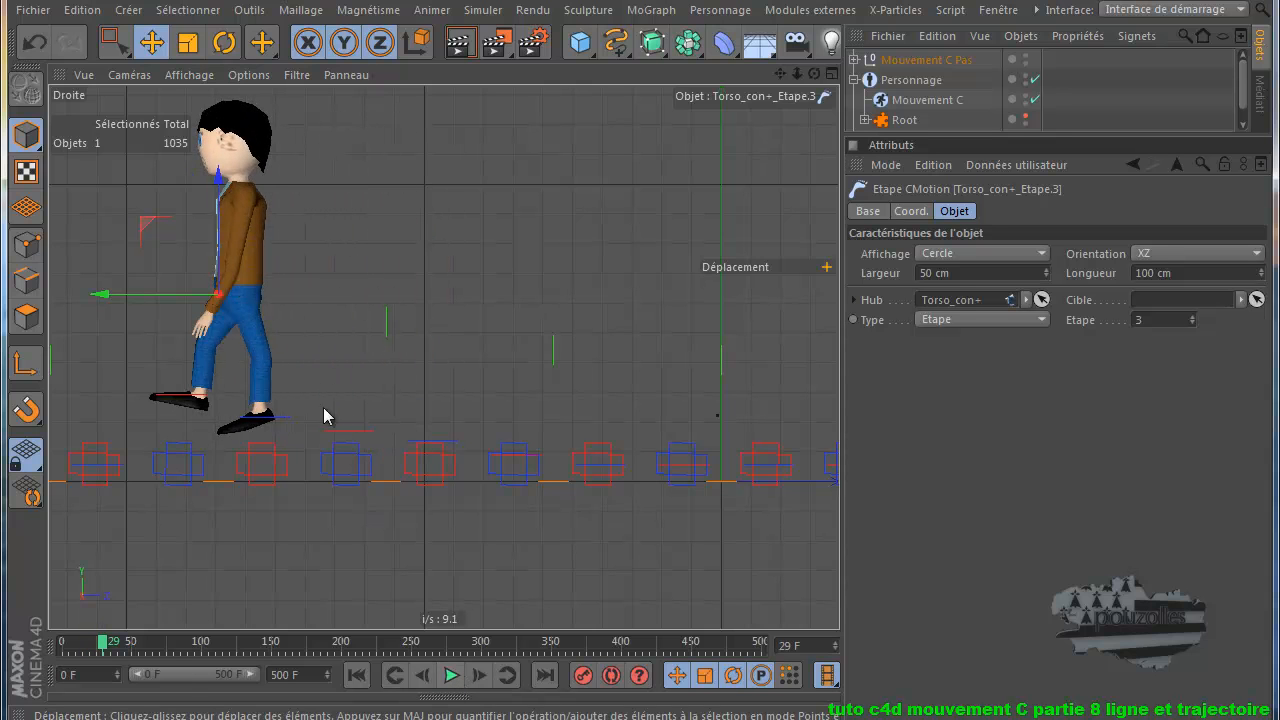
drag(218, 178, 218, 191)
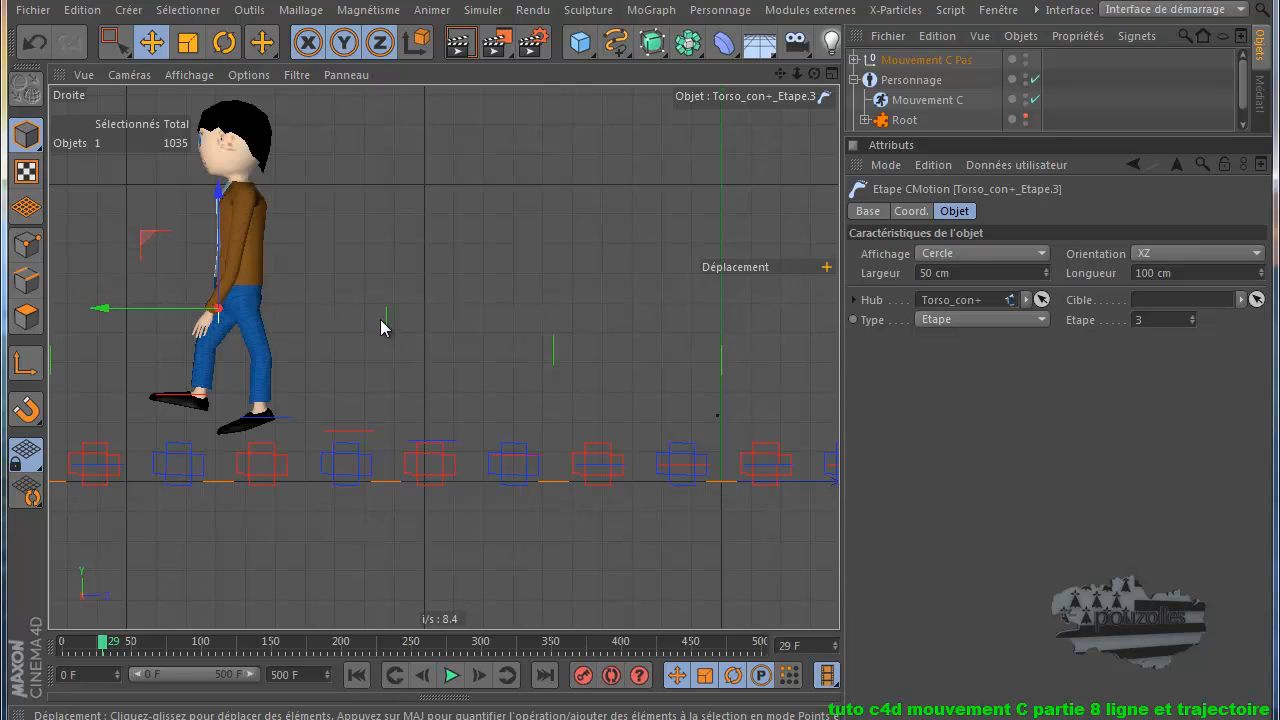
click(385, 322)
drag(386, 251, 386, 280)
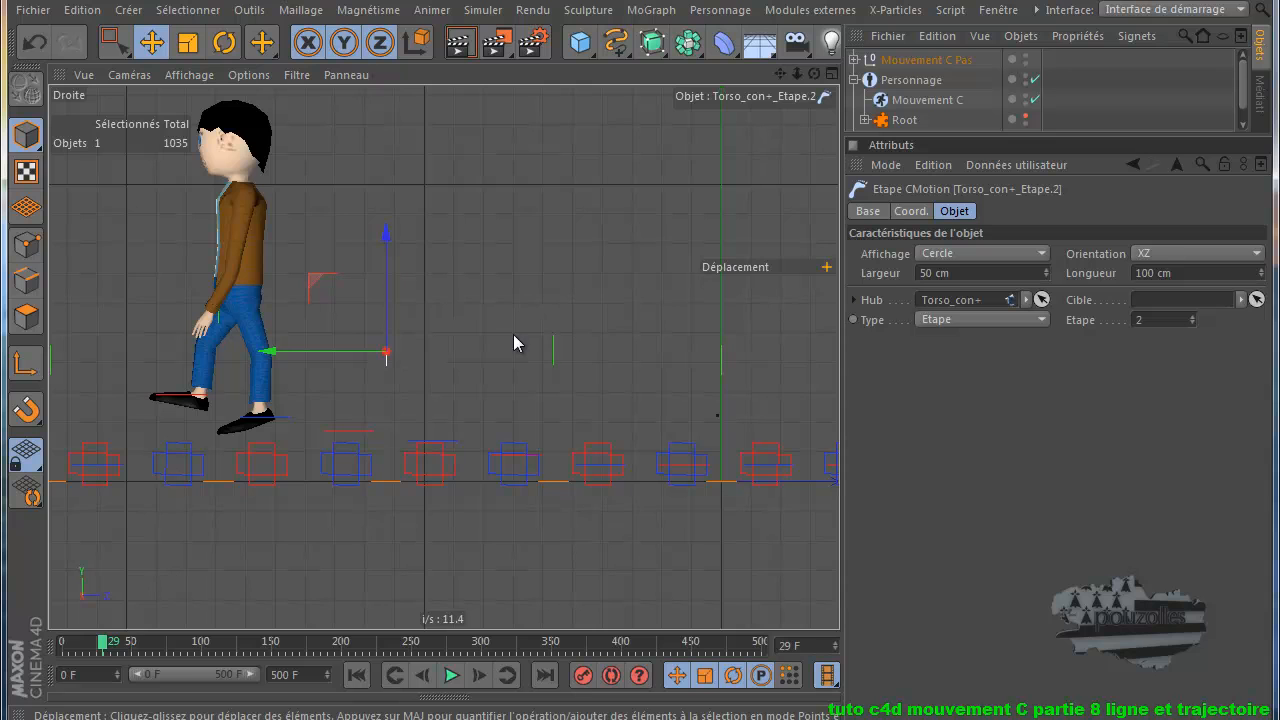
click(549, 346)
drag(552, 262, 554, 291)
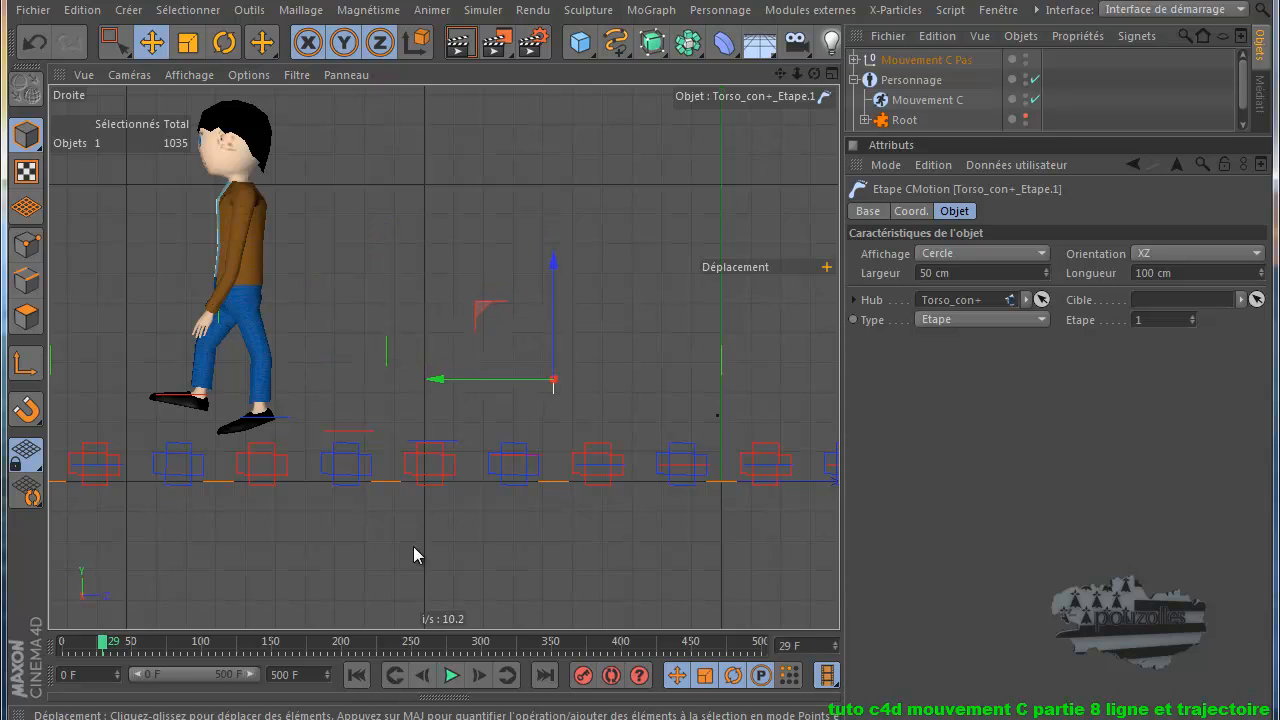
- Replay the walk from the first frame to check the lowered torso heights, and rewind
click(357, 675)
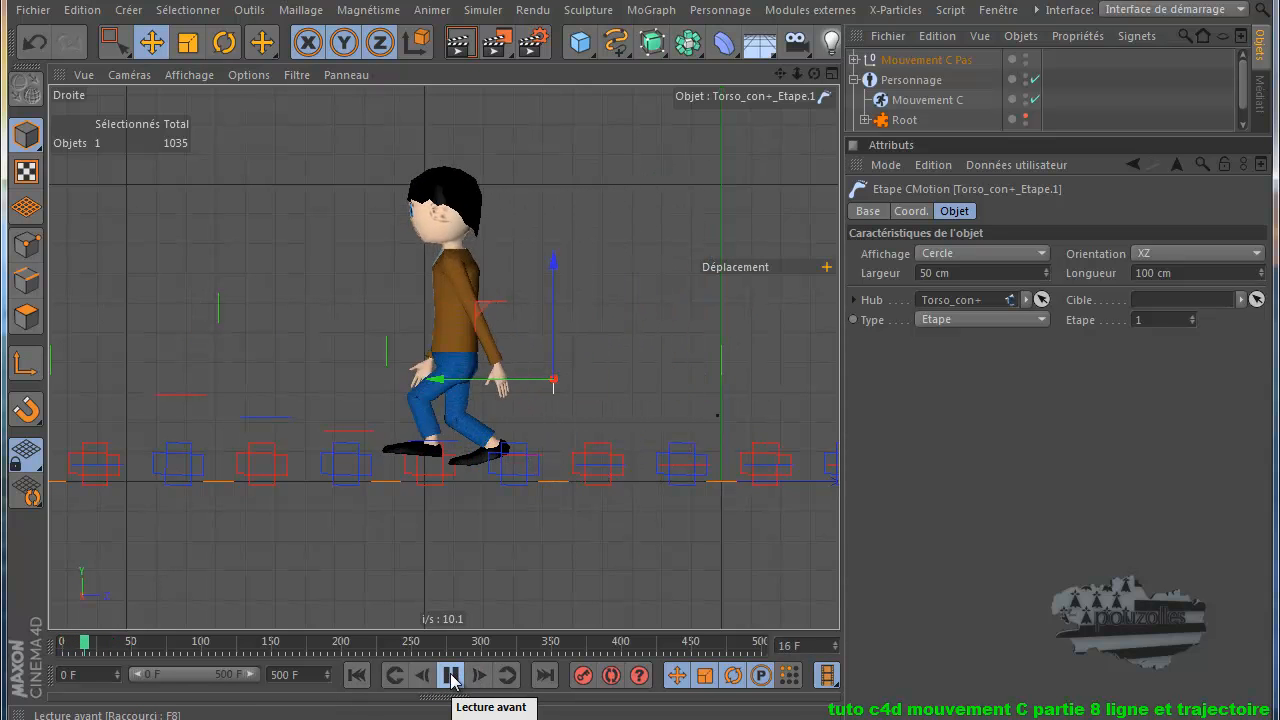
click(451, 675)
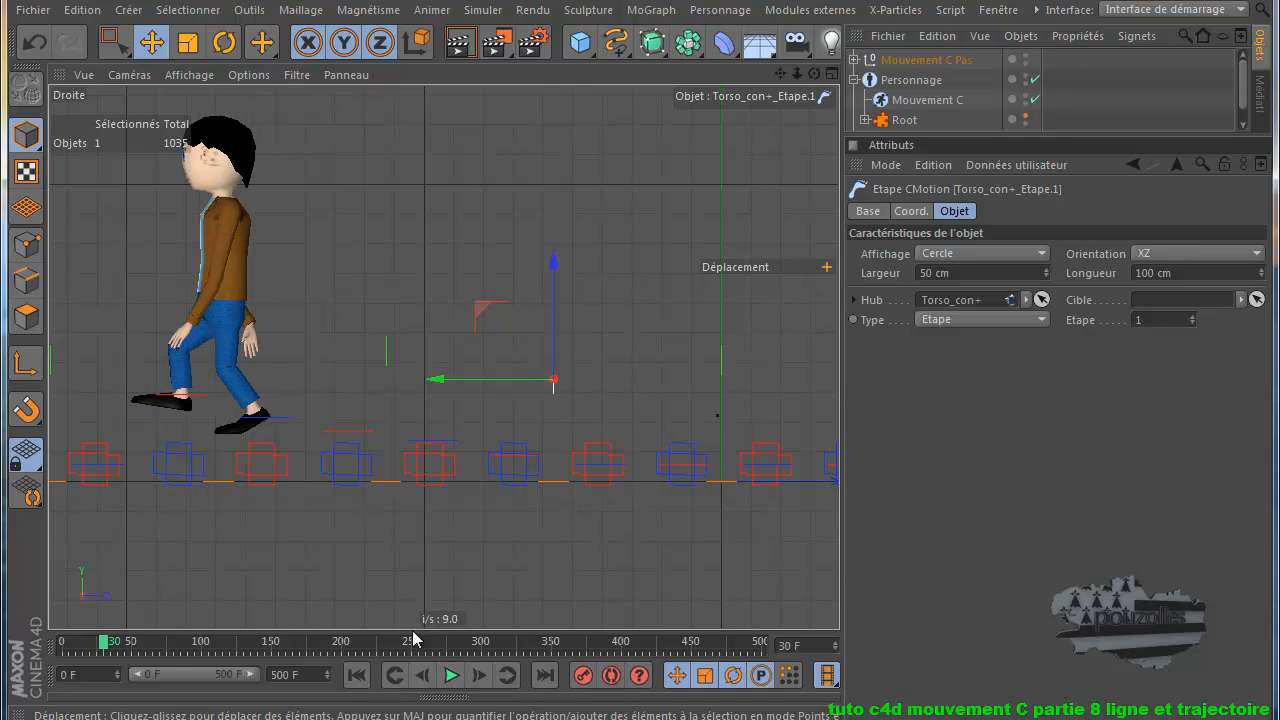
click(356, 675)
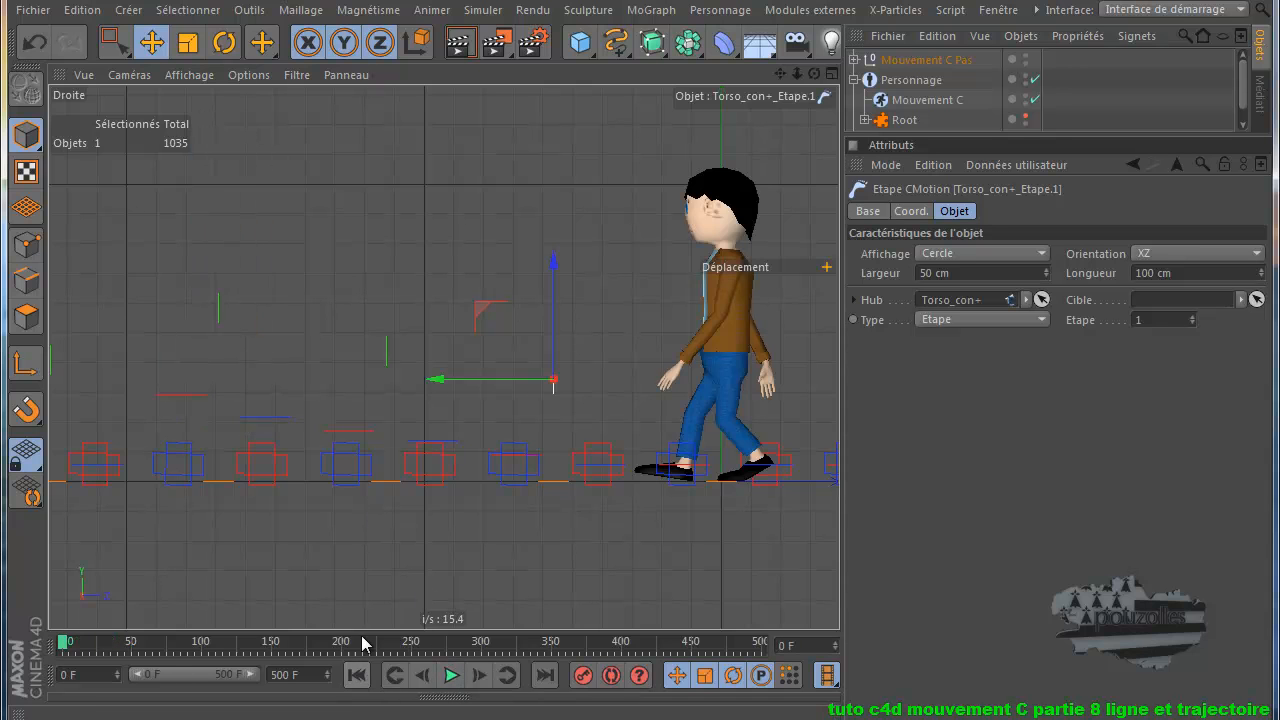
- Raise the torso's step 2 marker slightly, replay the walk to check it, and rewind
click(386, 345)
drag(387, 282, 388, 267)
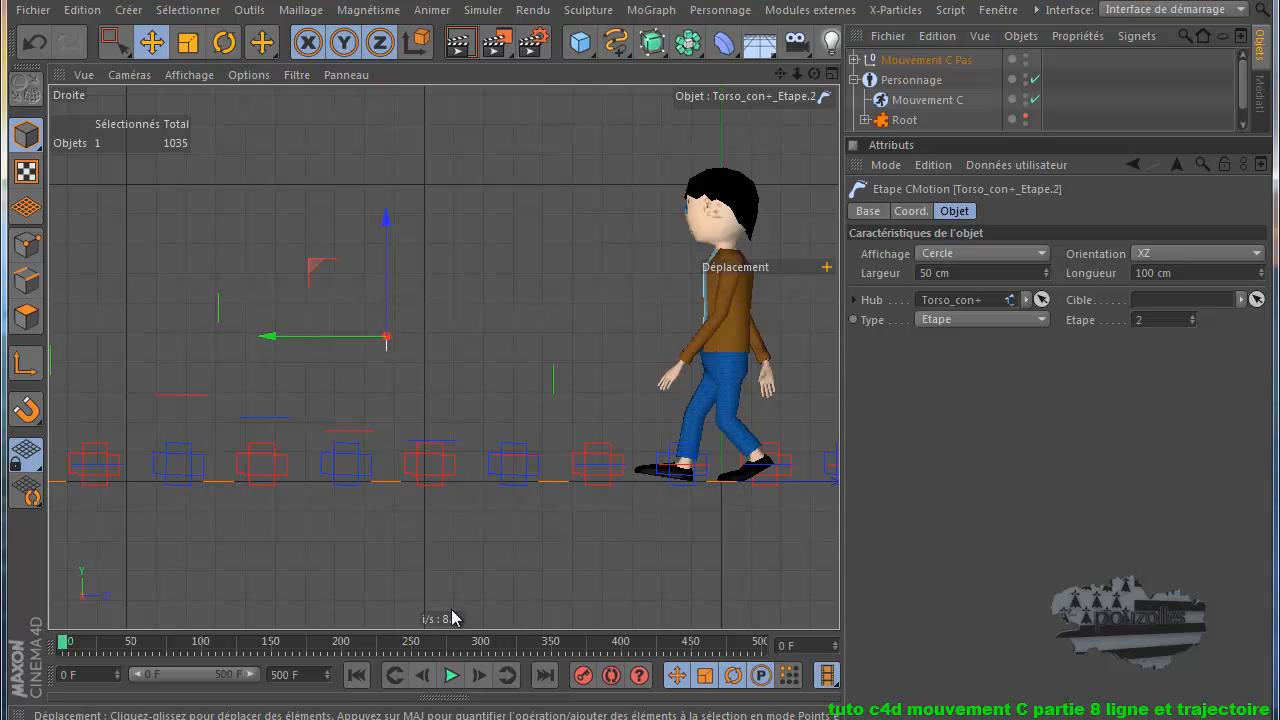
click(452, 677)
click(356, 675)
- Raise the torso's step 1 marker slightly and check the climb by playing the walk, rewinding at the end
click(553, 378)
drag(554, 288, 554, 280)
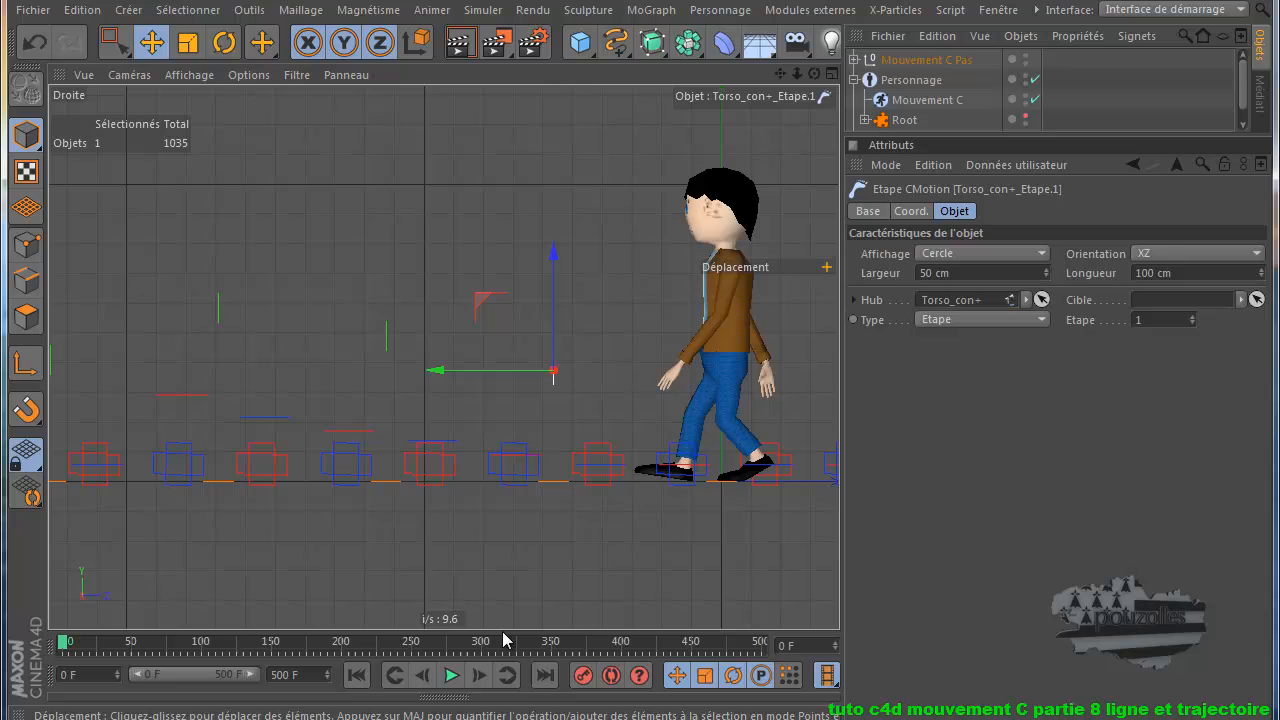
click(451, 676)
click(449, 677)
click(356, 676)
- Nudge the torso's step 1 marker a touch higher, replay the climb, and return to the first frame
drag(554, 315, 553, 310)
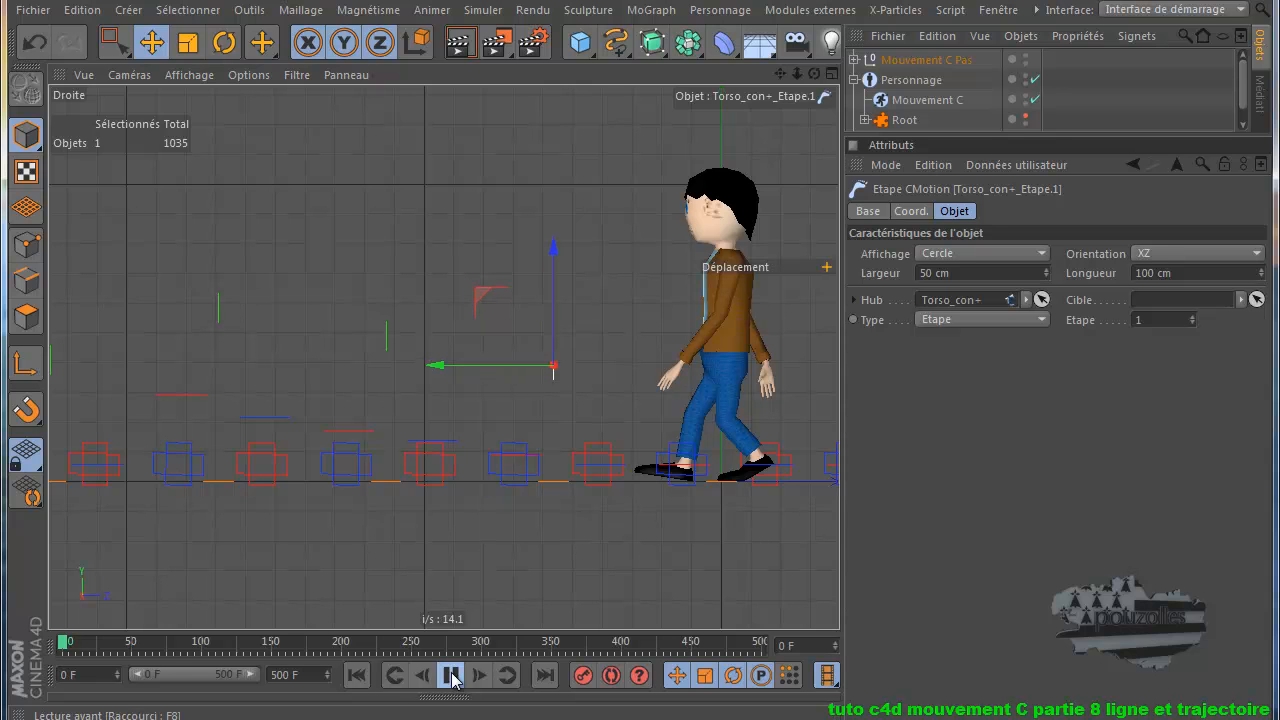
click(451, 677)
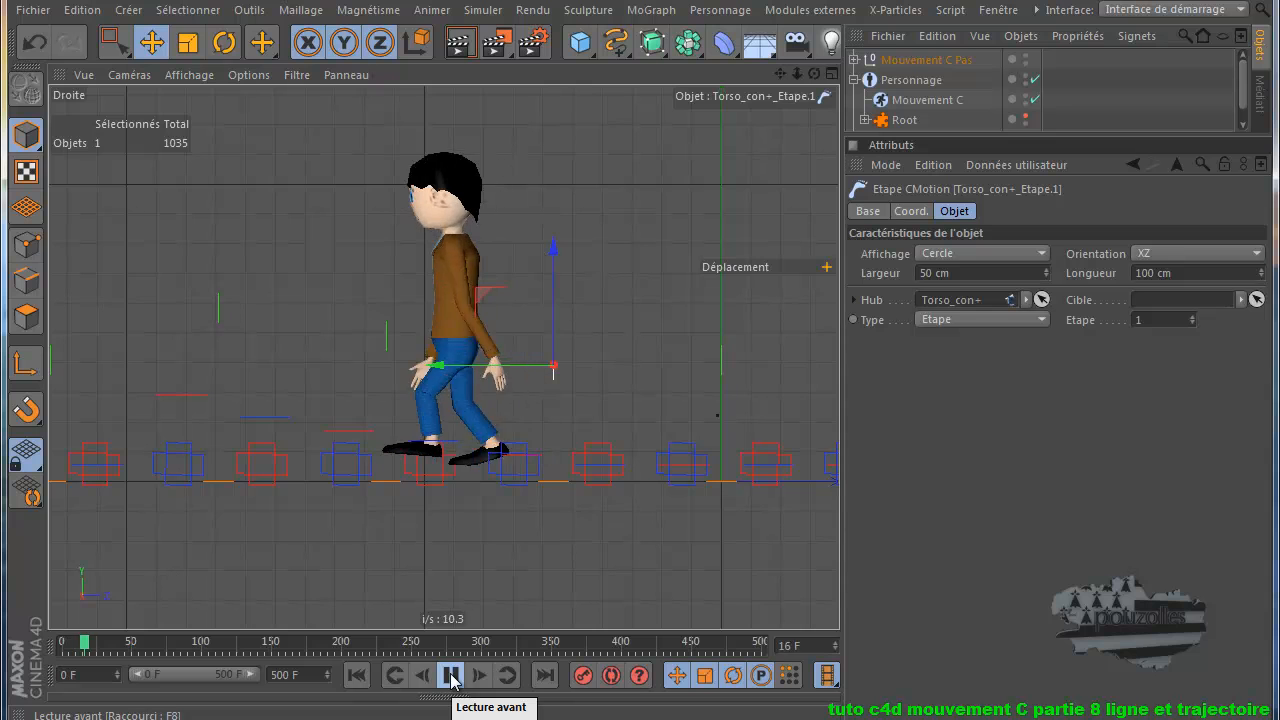
click(451, 677)
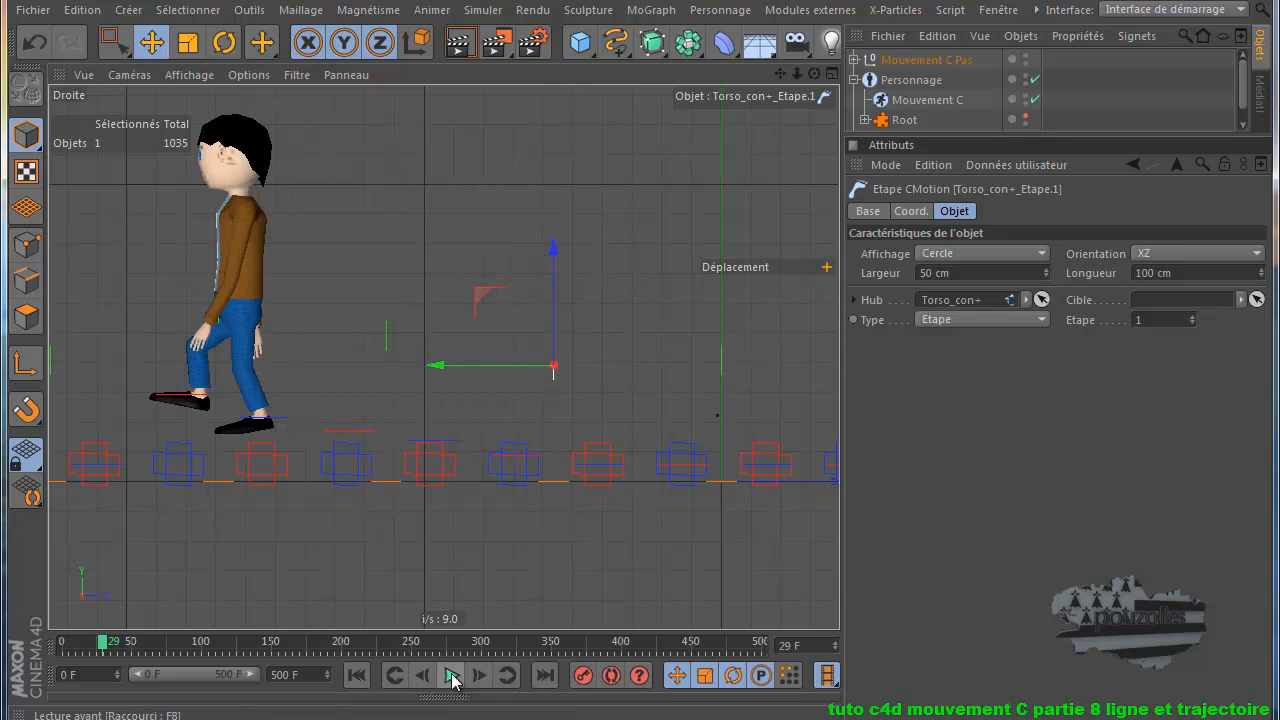
click(357, 675)
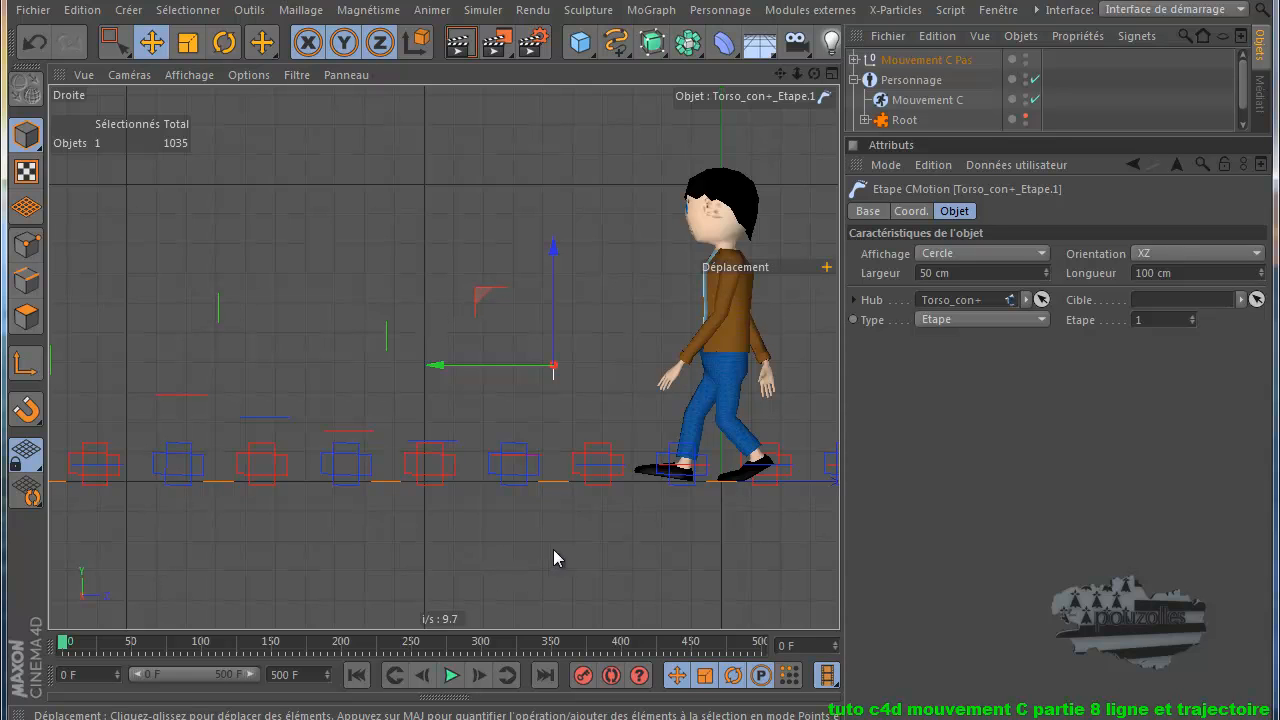
- Raise the Master's step 1 marker well above the ground line, play the walk to test its effect, and rewind
click(554, 484)
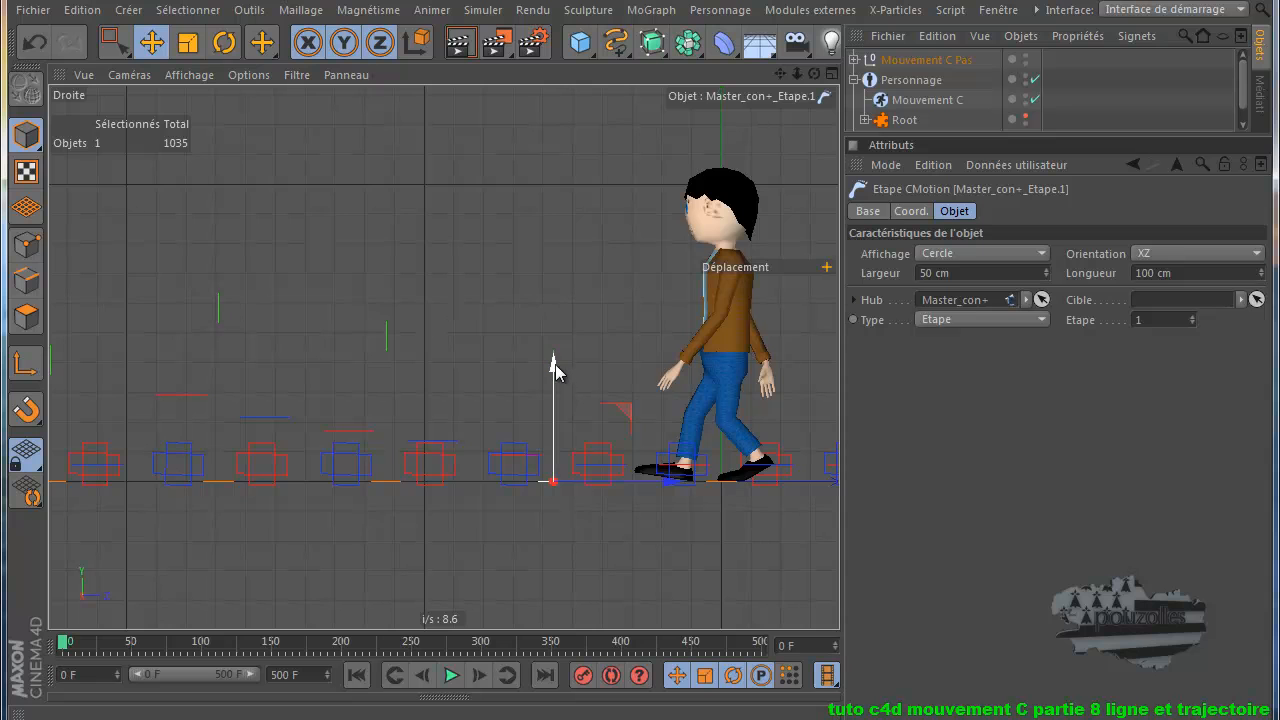
drag(554, 366, 562, 312)
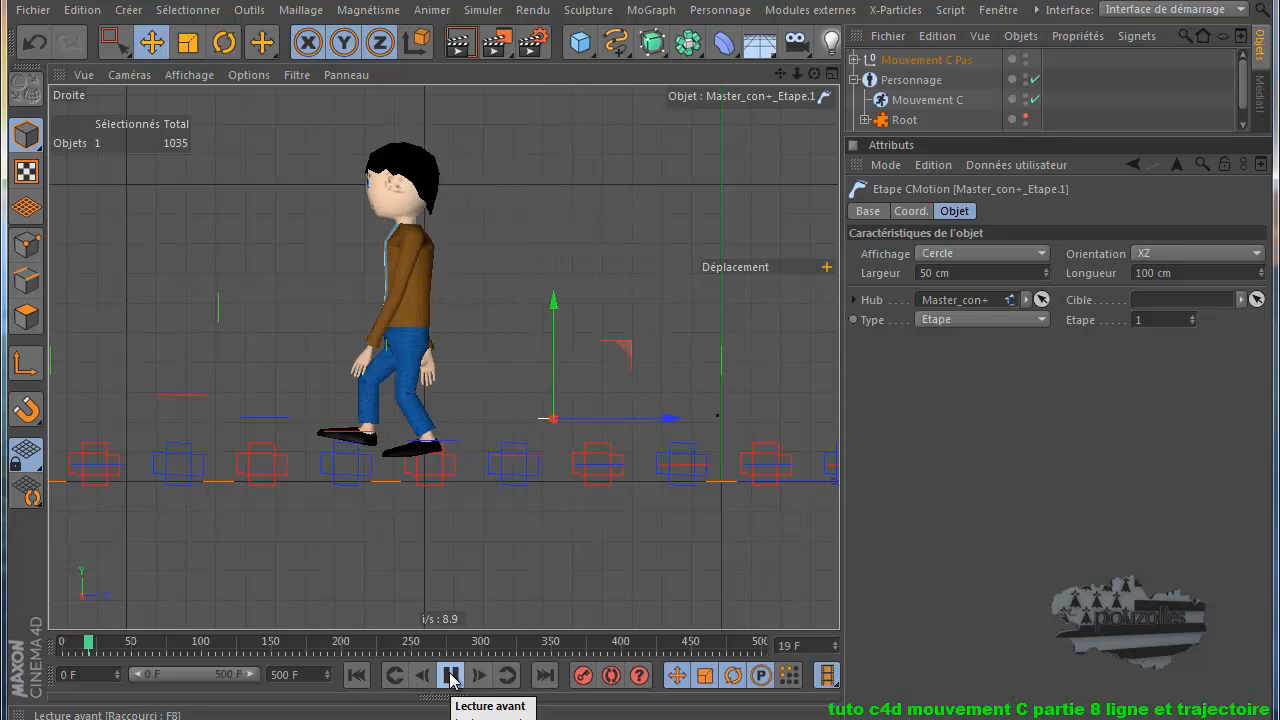
click(451, 676)
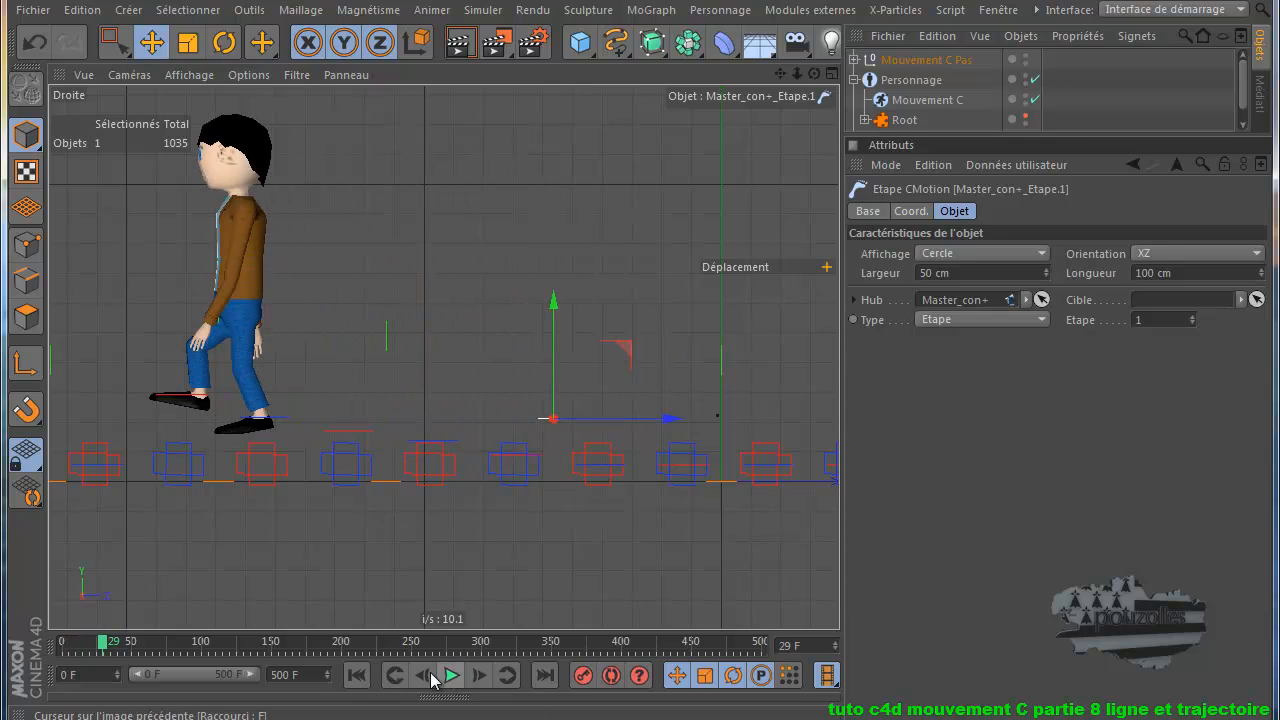
click(357, 676)
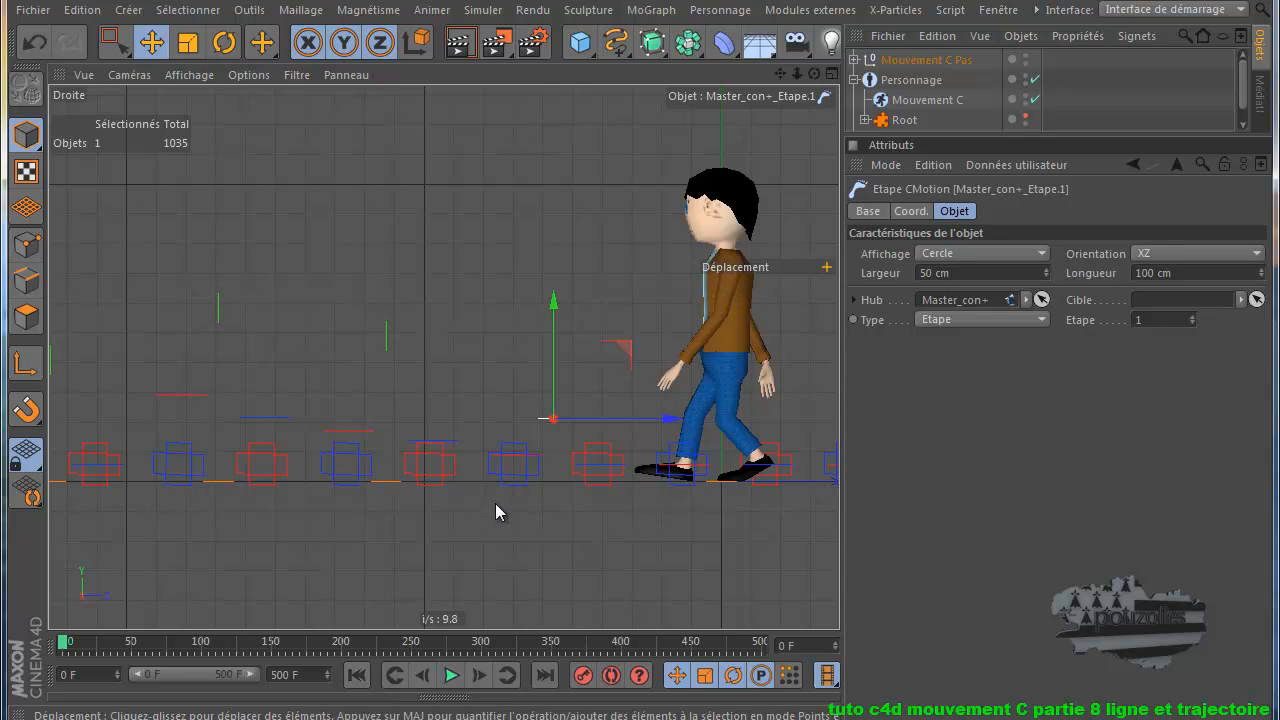
- Shorten the animation timeline so it ends at frame 70, with the whole row of step markers framed in the perspective view
middle_click(243, 508)
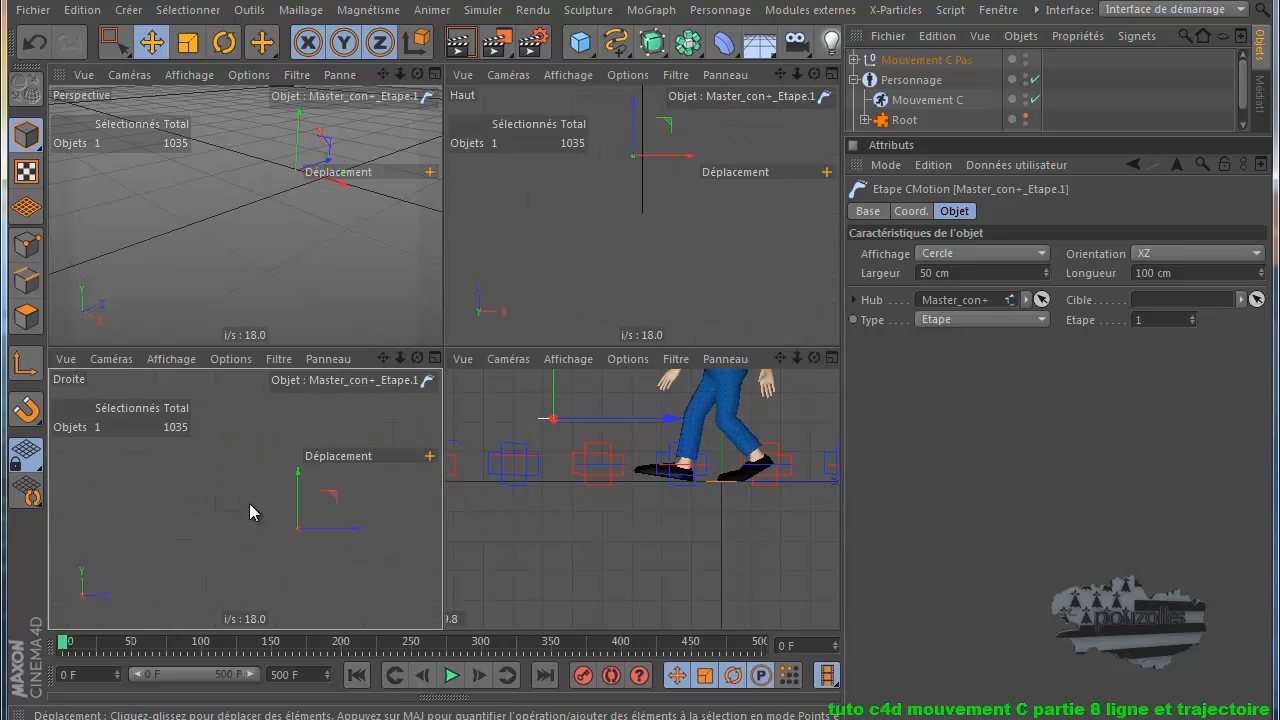
middle_click(315, 286)
scroll(428, 363, down, 5)
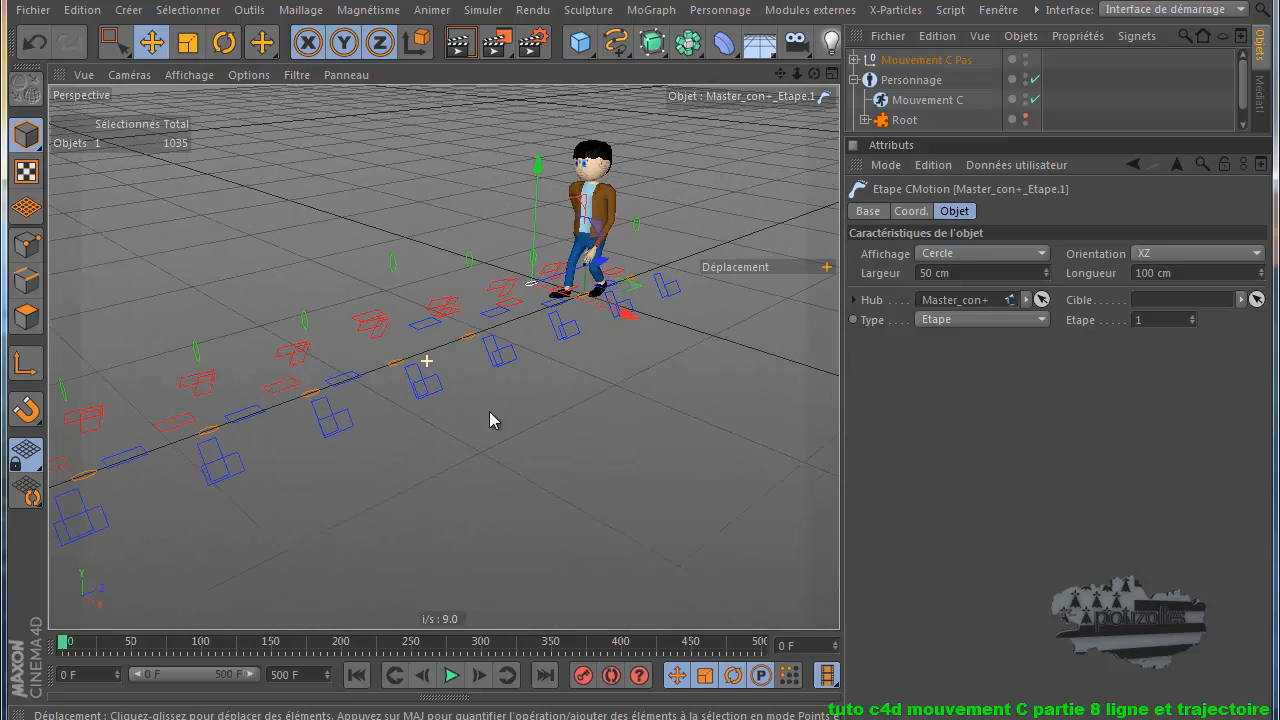
scroll(511, 450, down, 5)
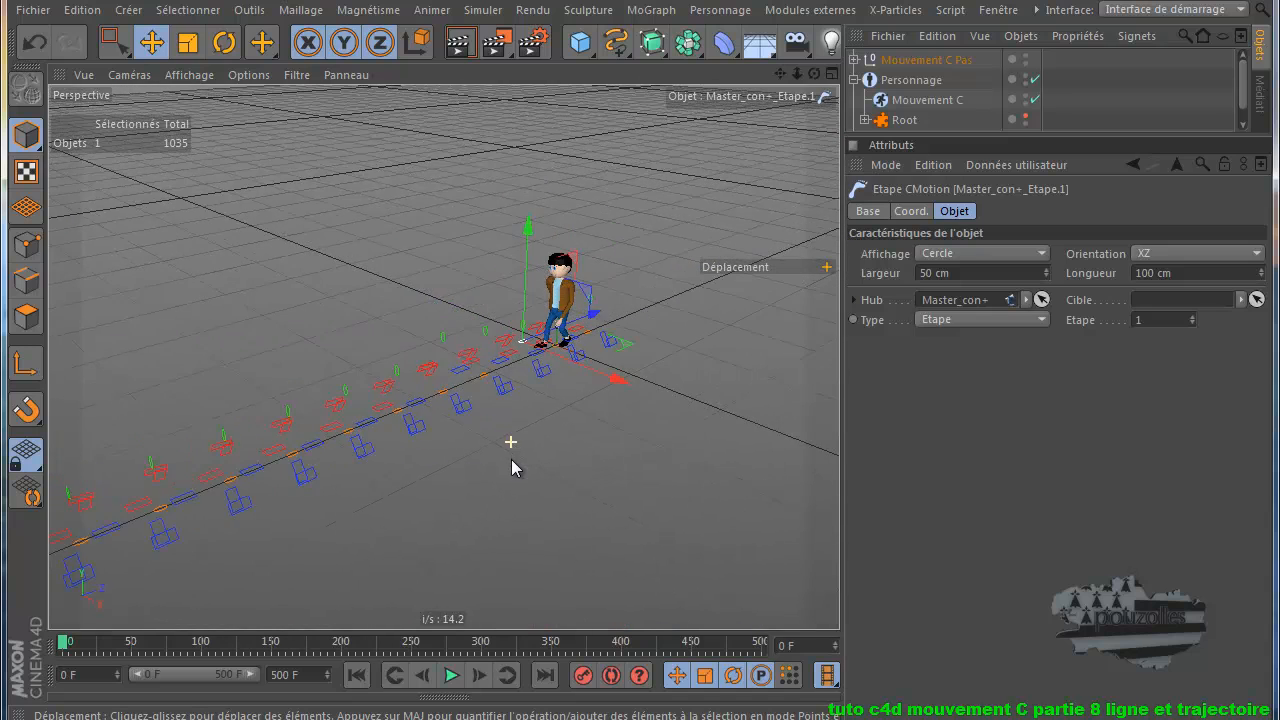
scroll(514, 463, down, 5)
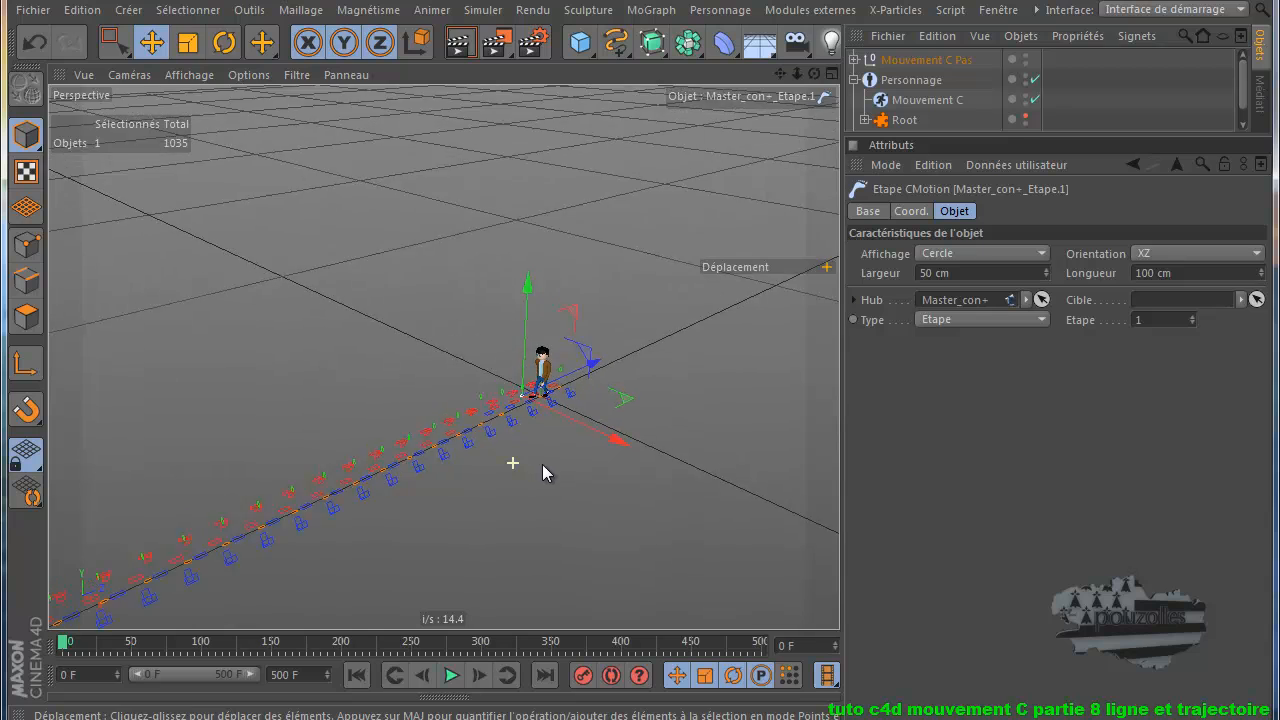
drag(779, 74, 651, 309)
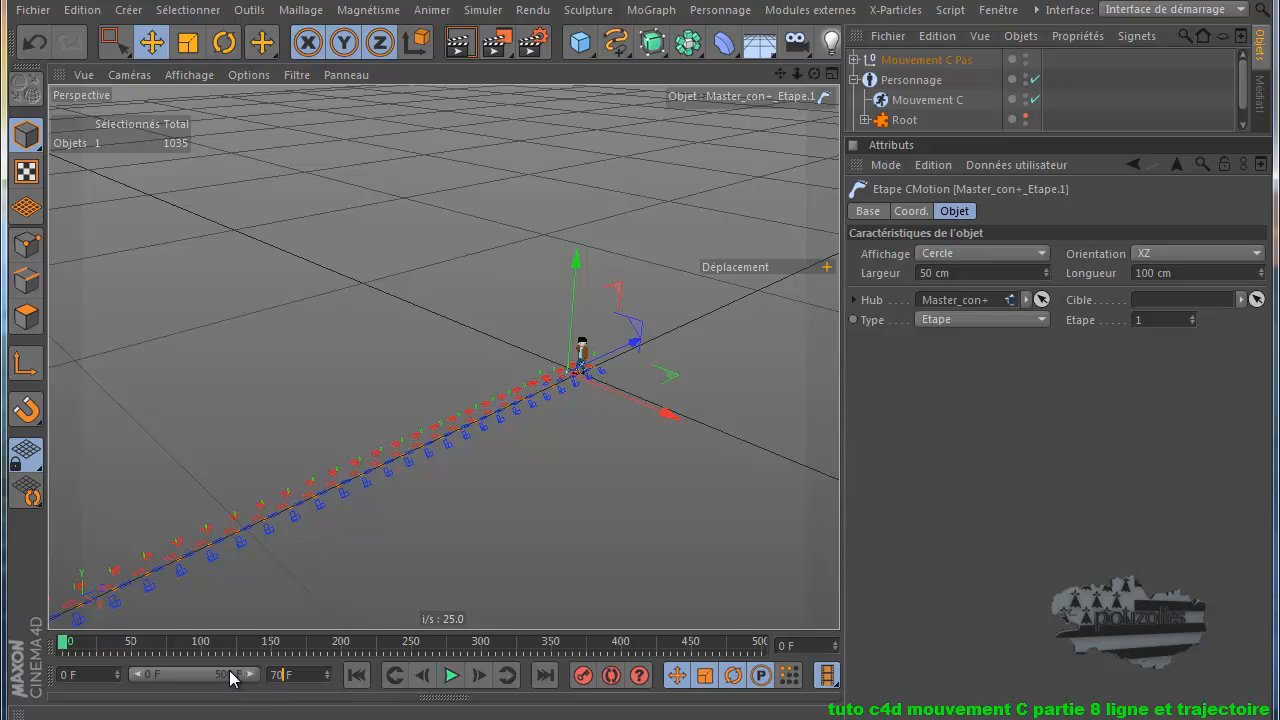
key(Return)
- Delete the Mouvement C Pas object along with all of its generated step and hub markers
scroll(342, 585, down, 5)
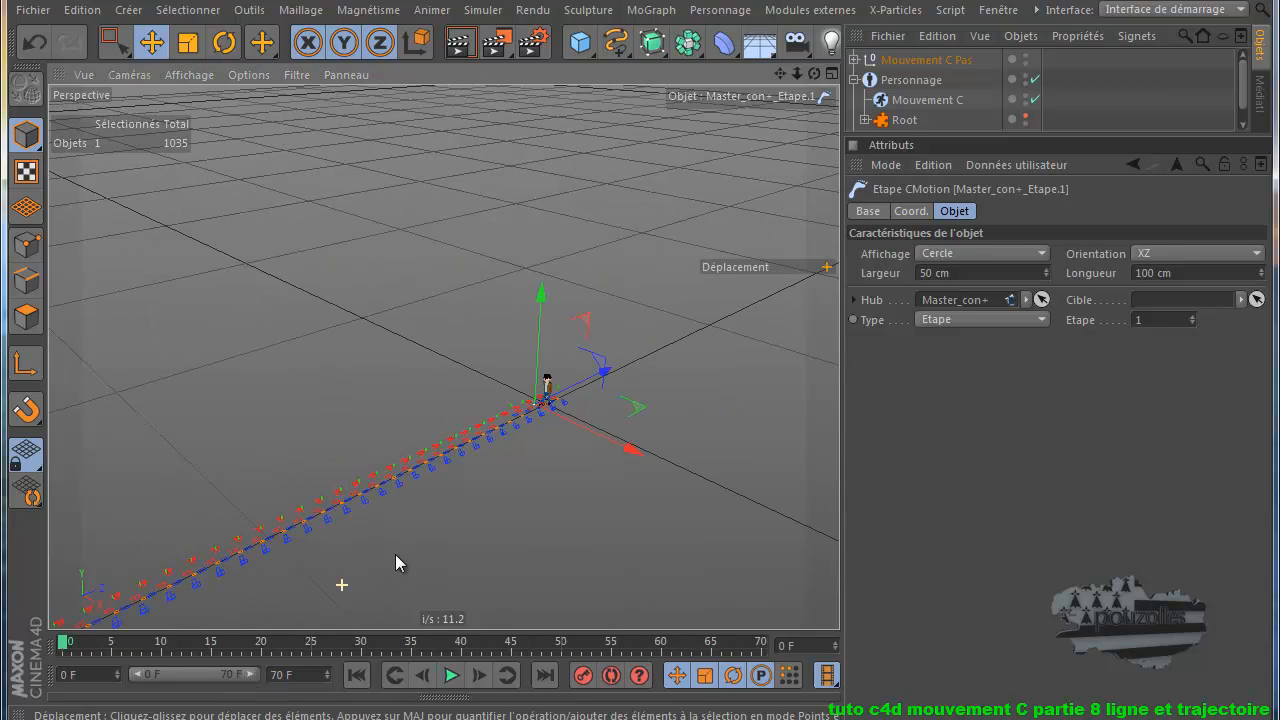
scroll(416, 537, up, 2)
scroll(424, 528, up, 2)
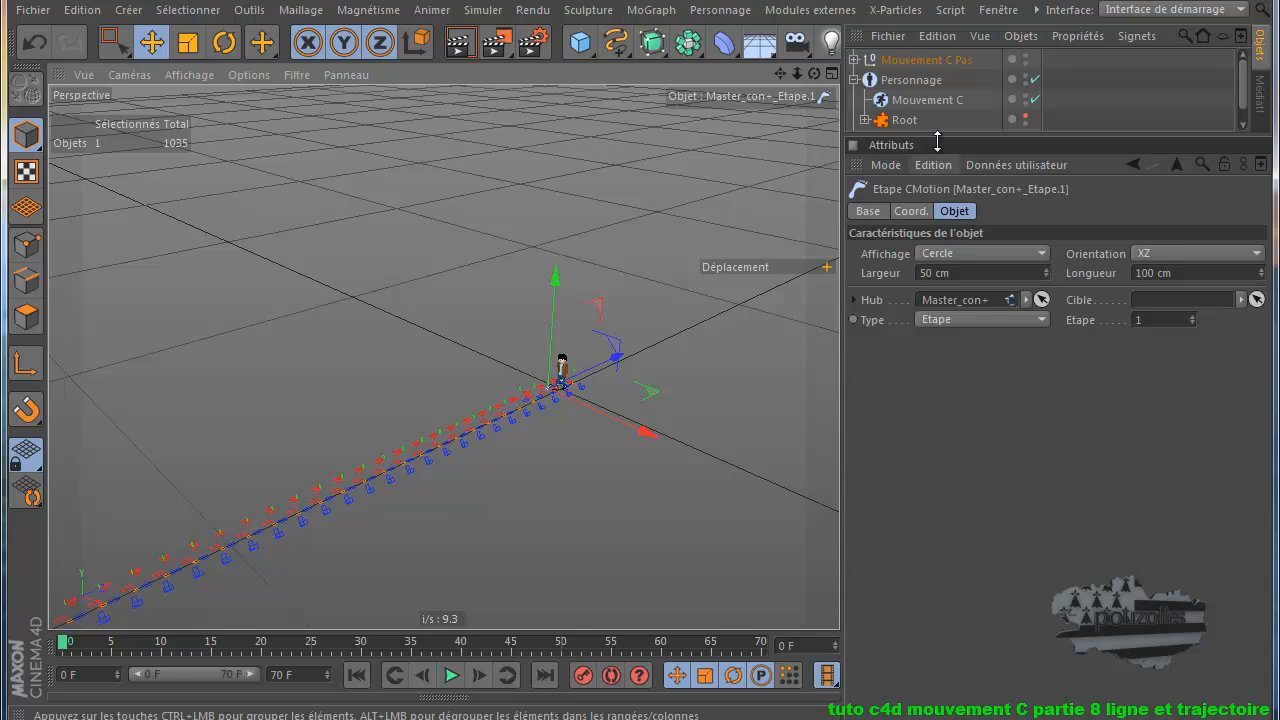
click(922, 62)
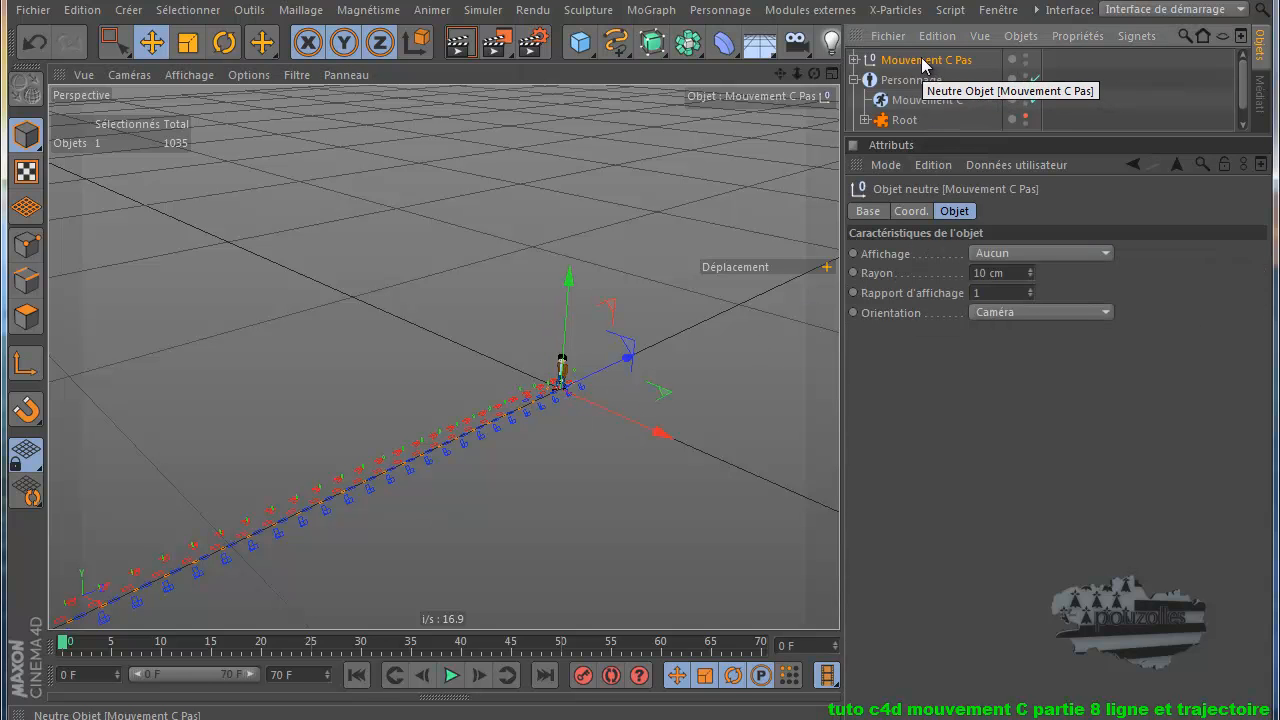
key(Delete)
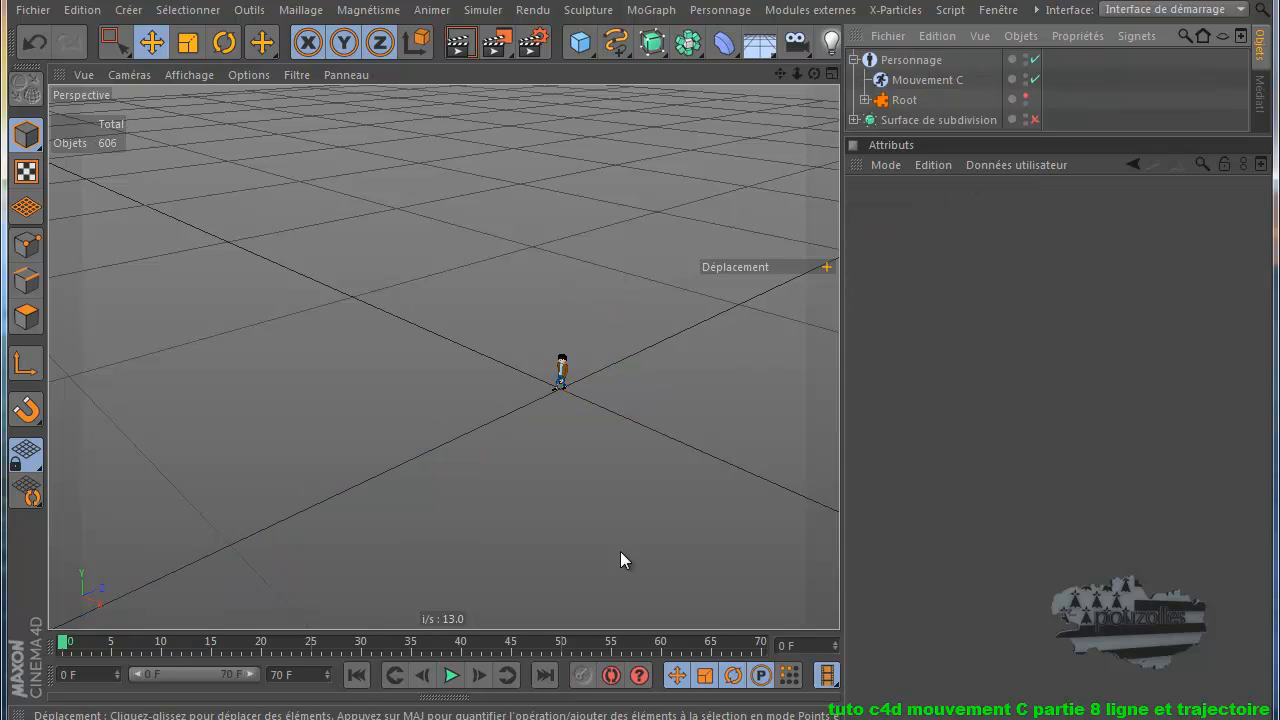
- Play the character's walk without the step markers and view it up close in the perspective view
click(450, 676)
scroll(489, 459, up, 3)
scroll(565, 385, up, 4)
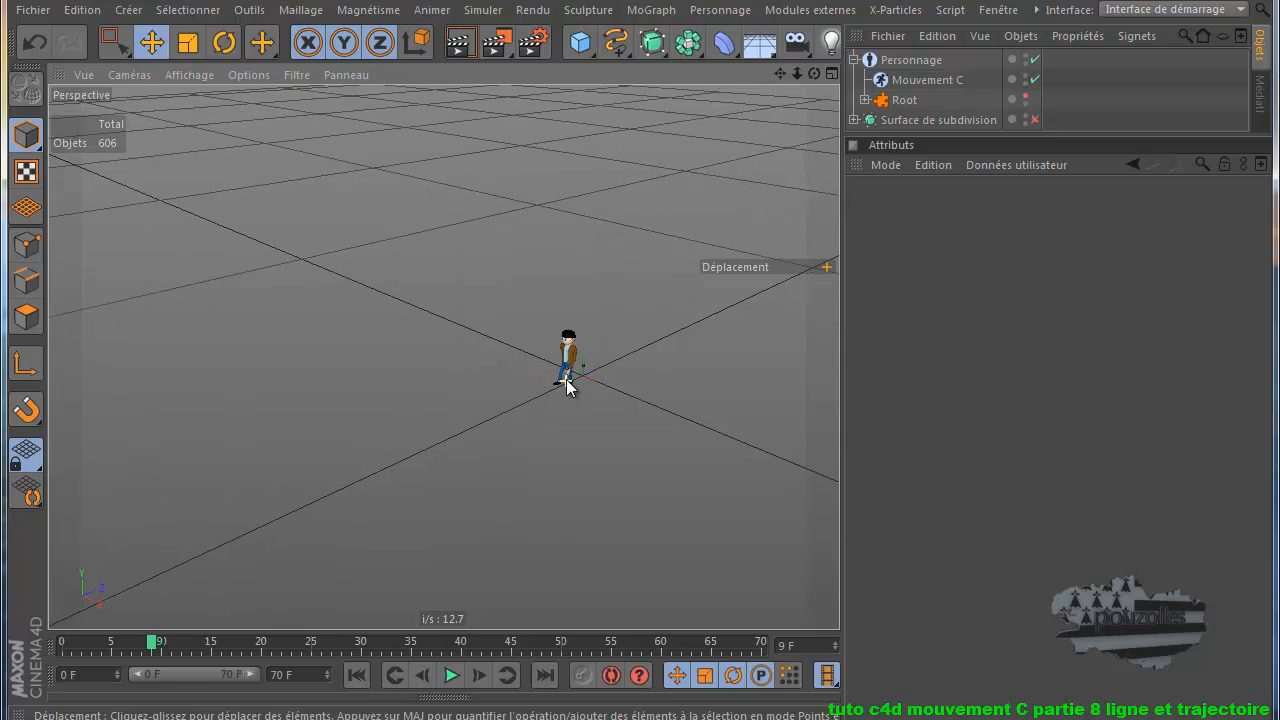
scroll(566, 385, up, 5)
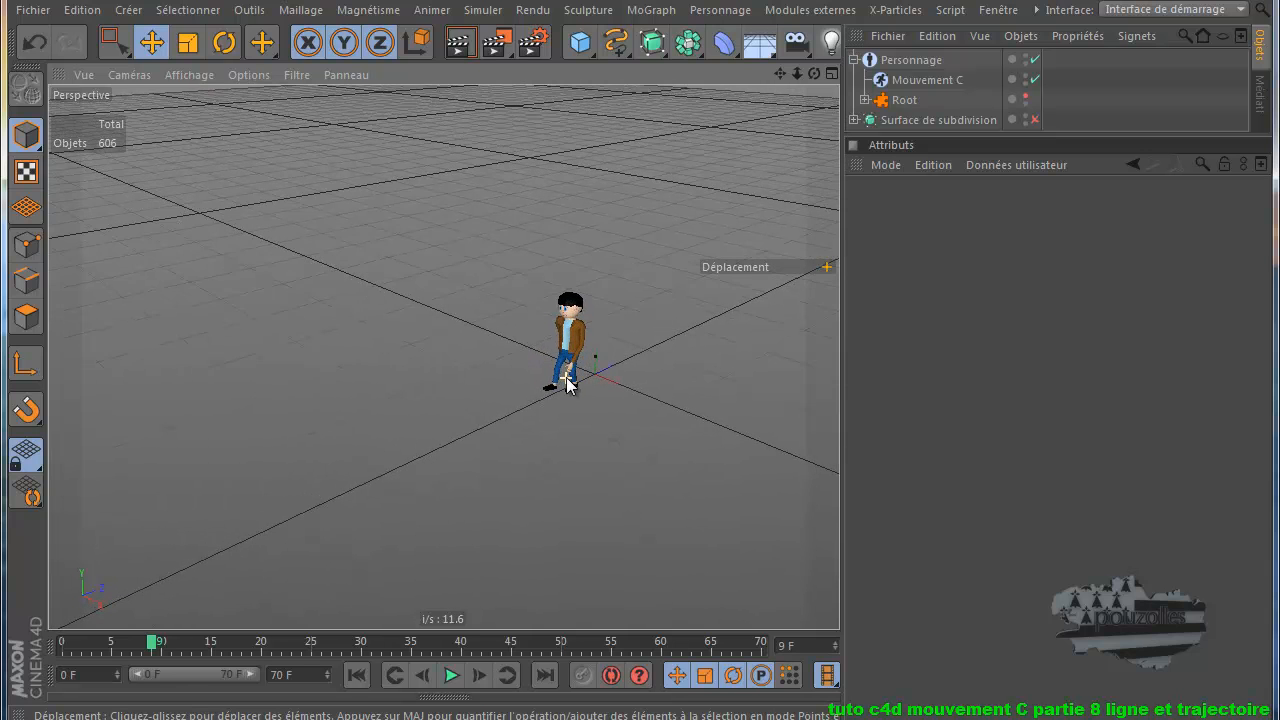
scroll(566, 385, up, 3)
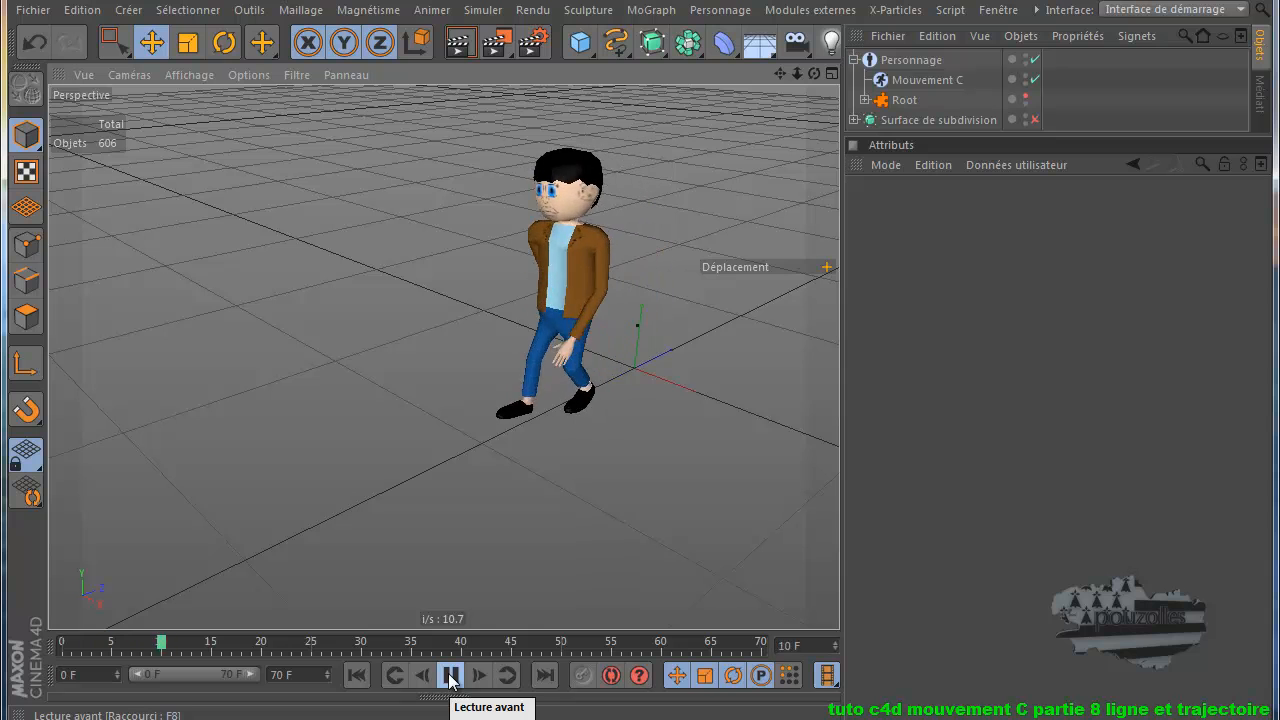
click(451, 675)
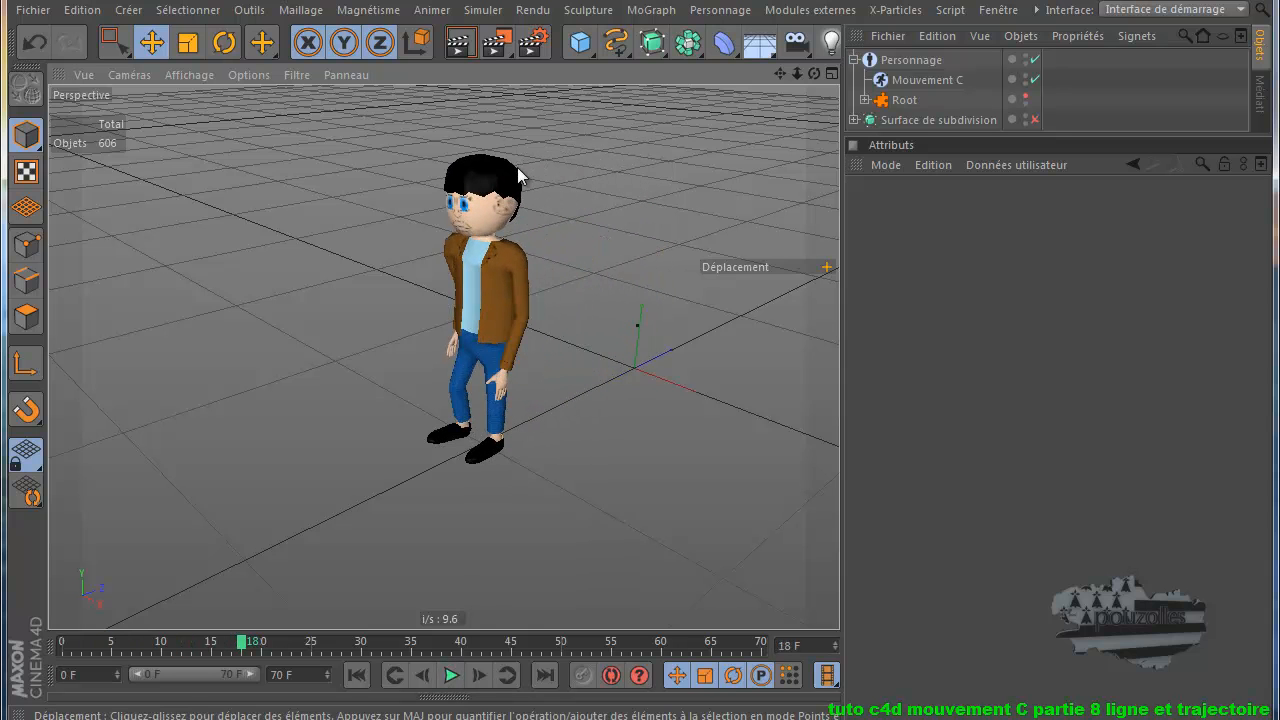
click(720, 12)
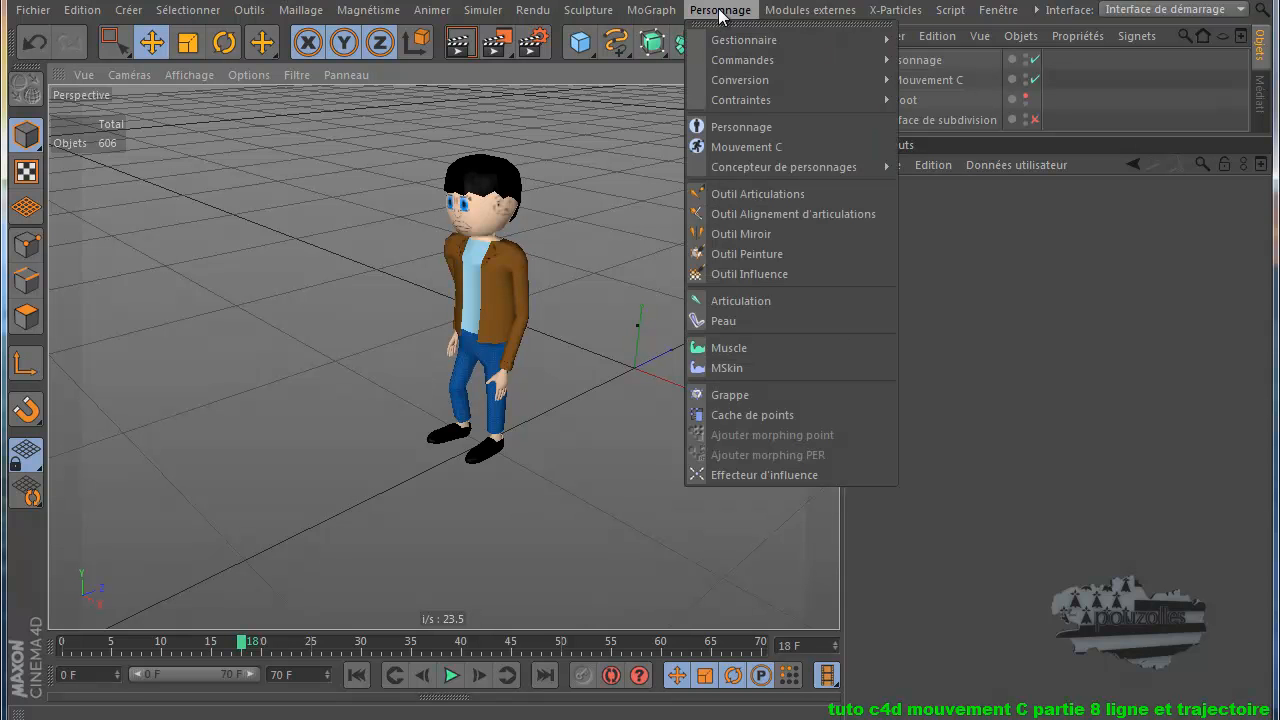
click(752, 147)
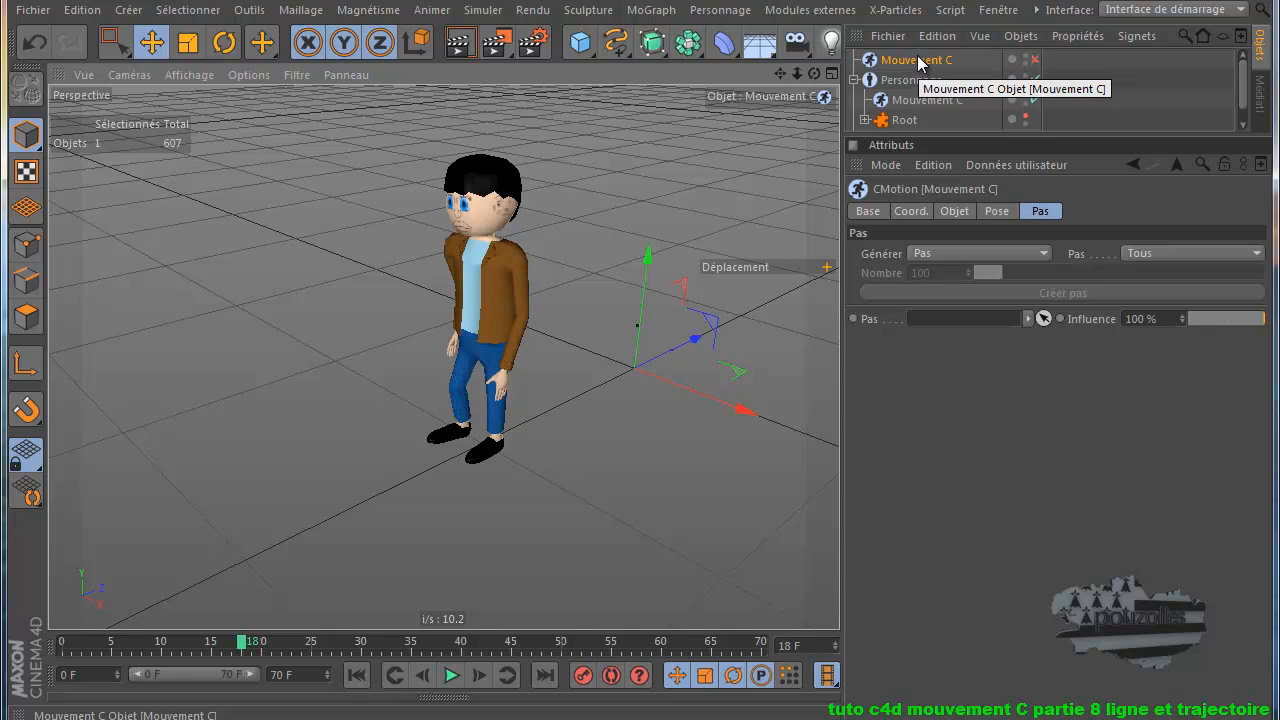
key(Delete)
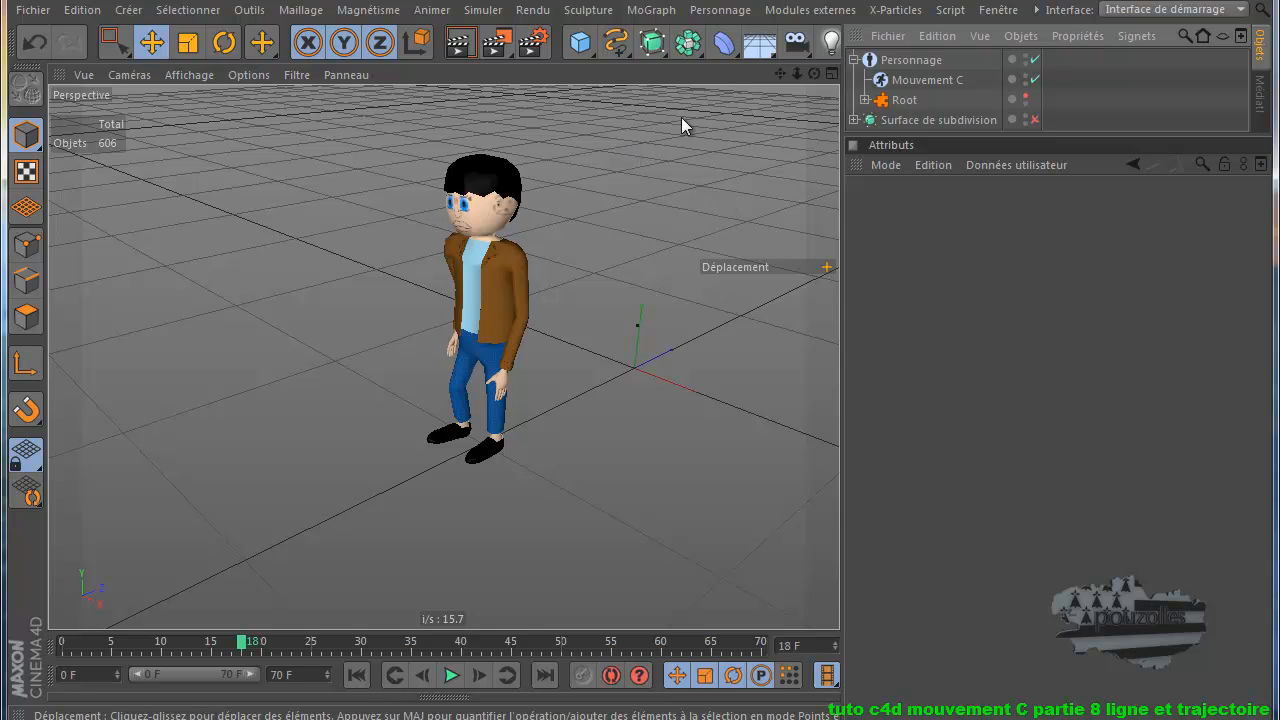
click(918, 14)
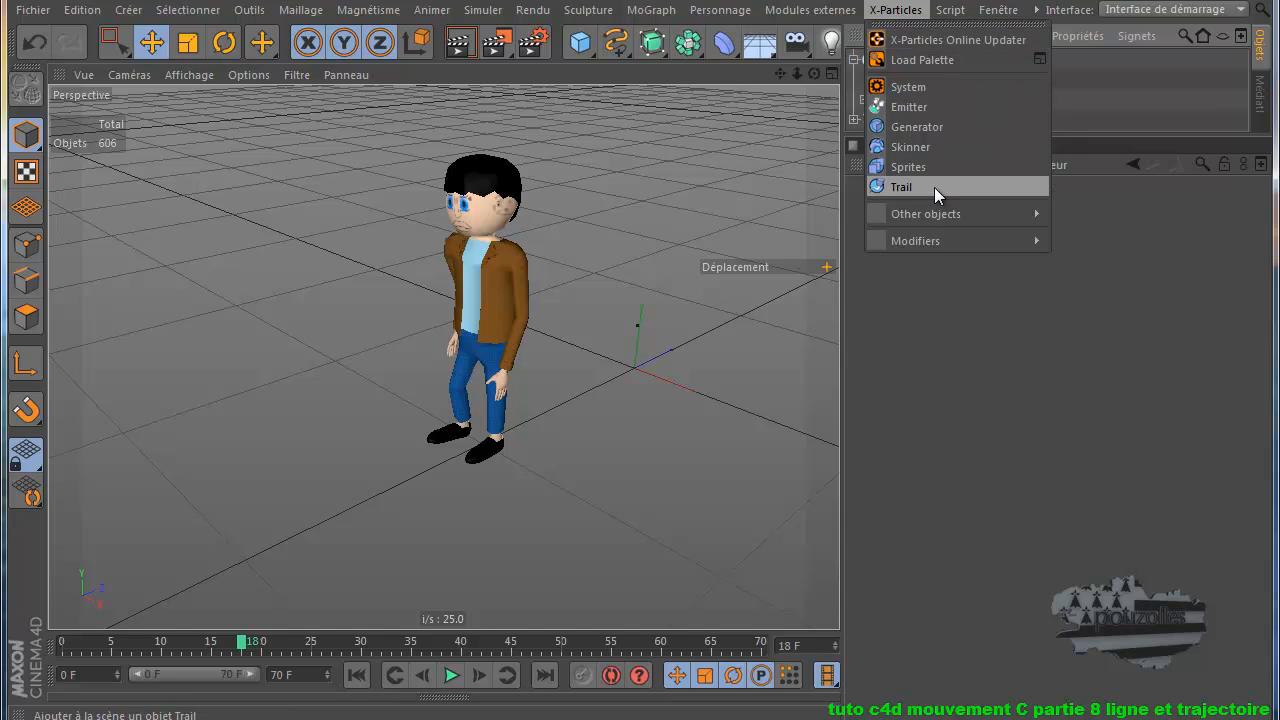
mouse_move(940, 216)
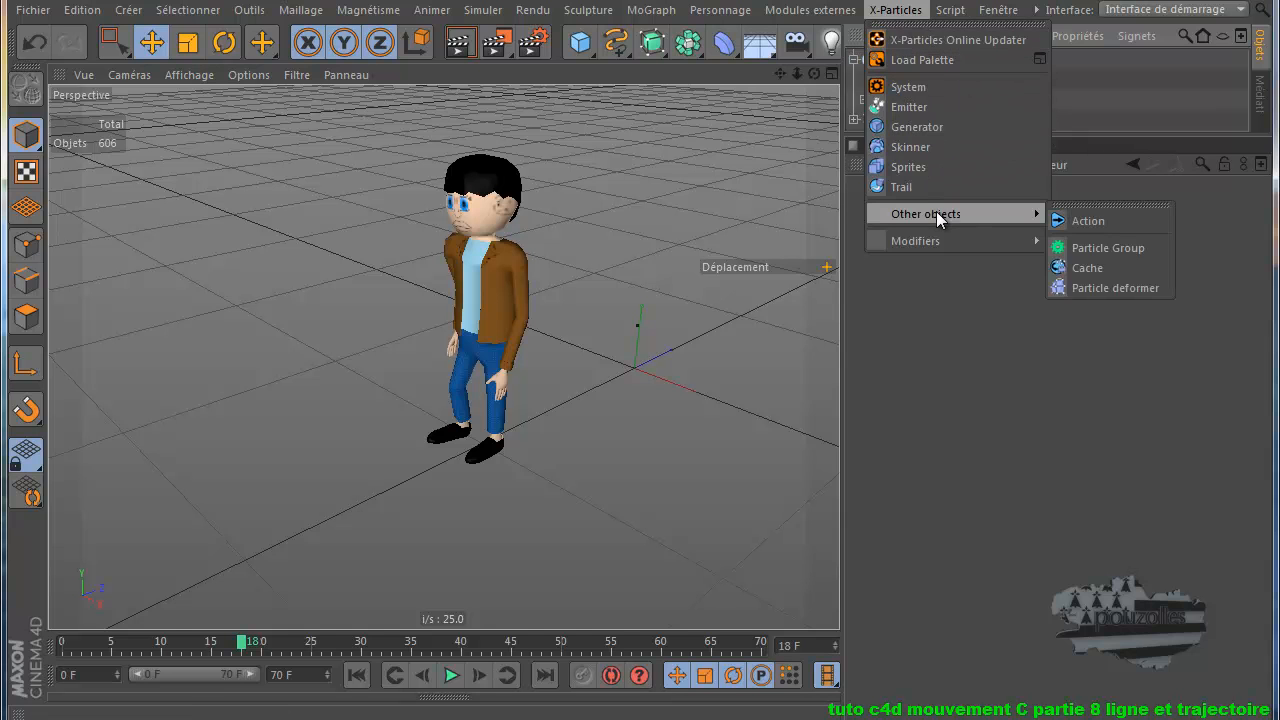
mouse_move(937, 241)
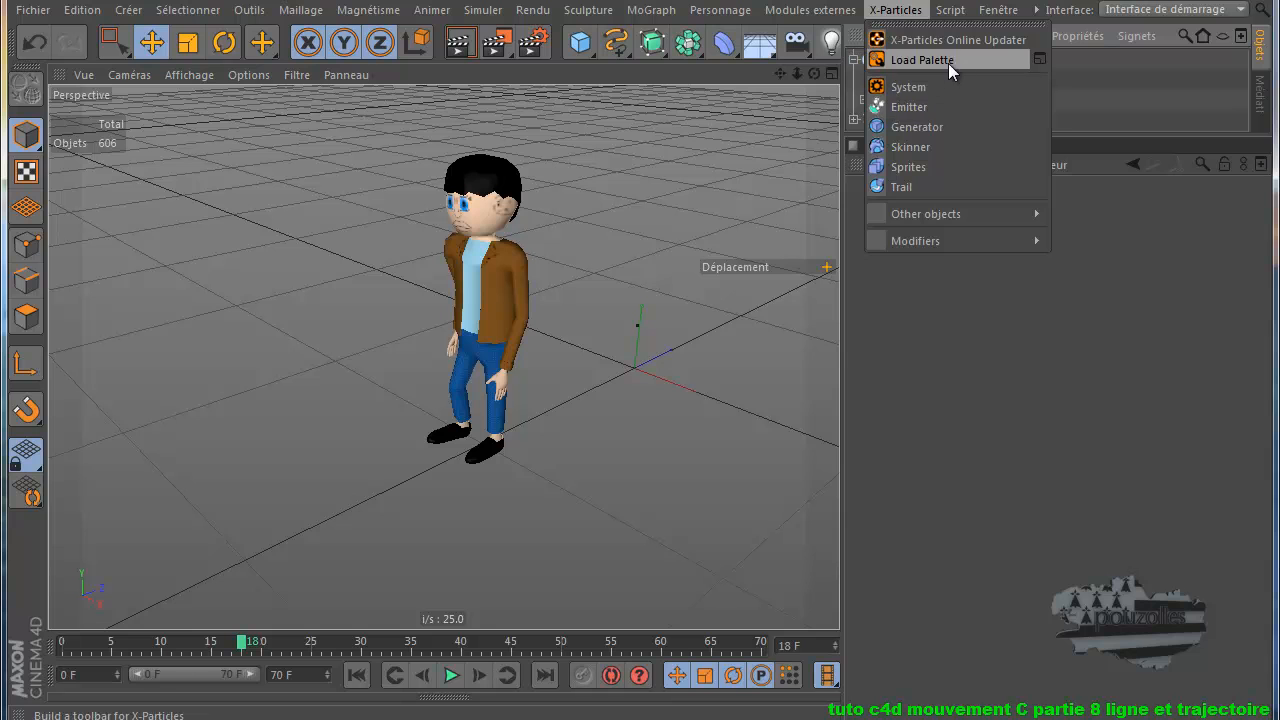
click(908, 12)
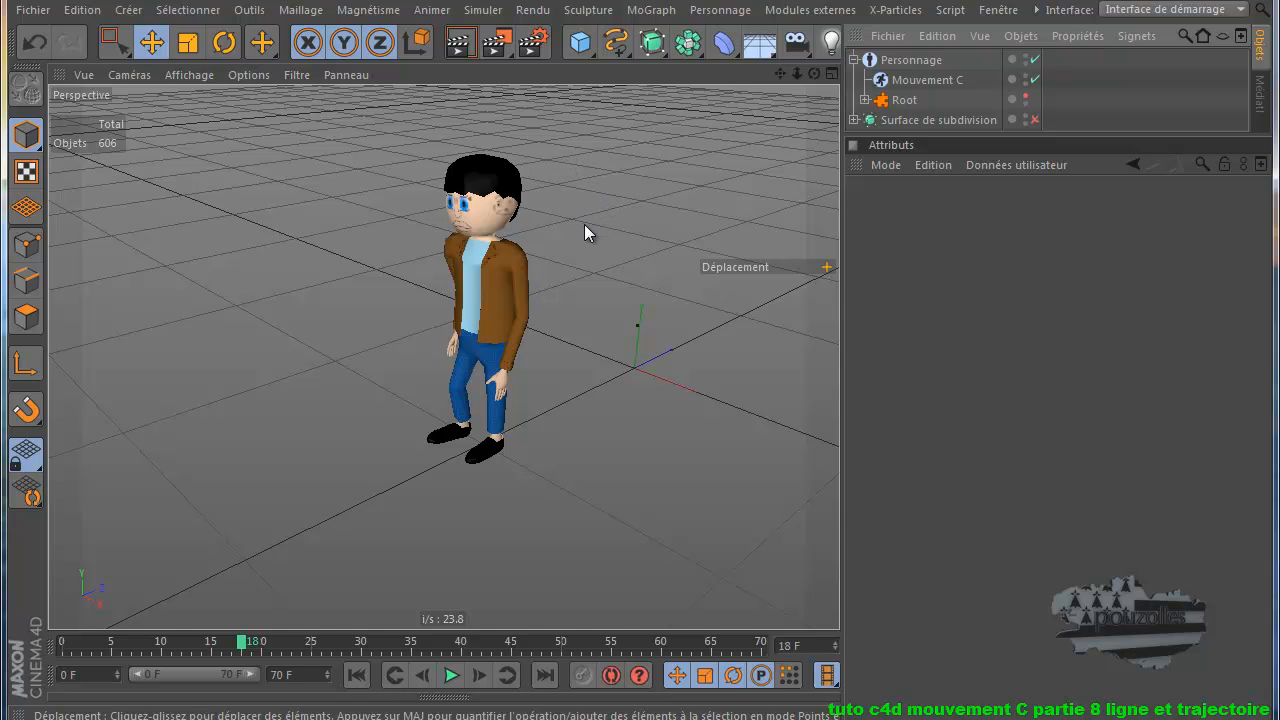
- Enable the Surface de subdivision object and play the walk with the smoothed character
click(1036, 119)
click(451, 676)
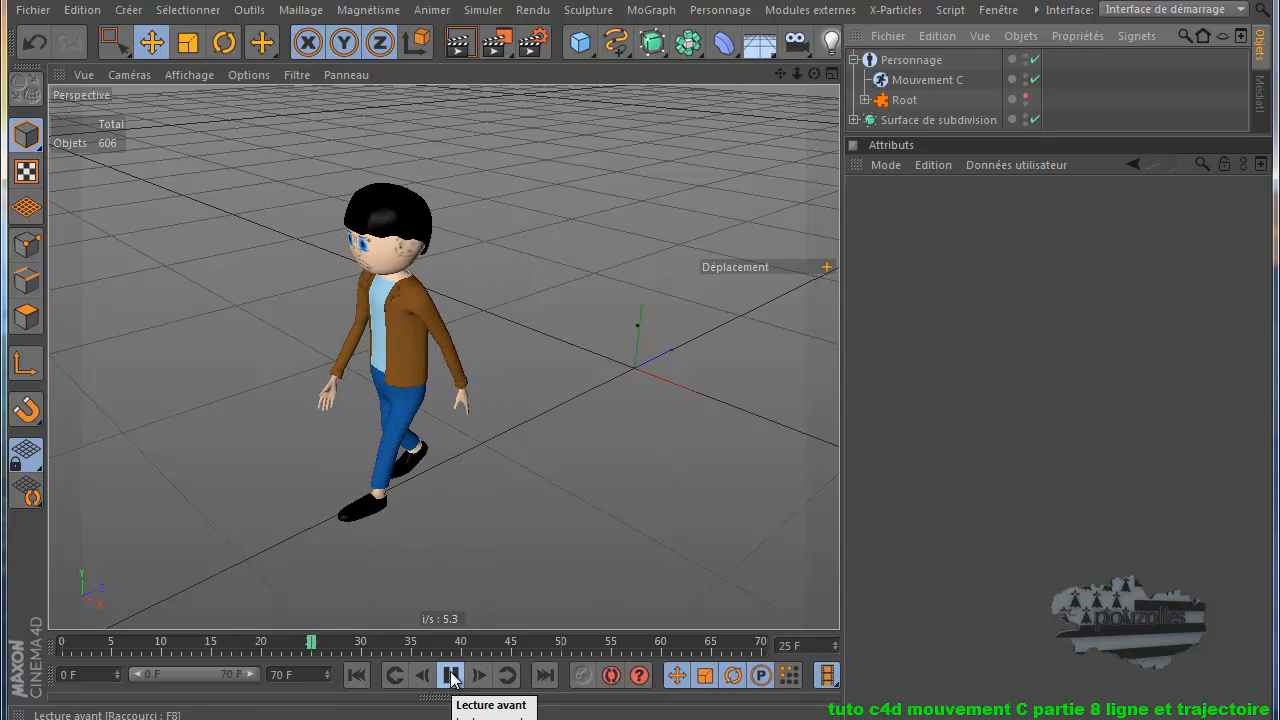